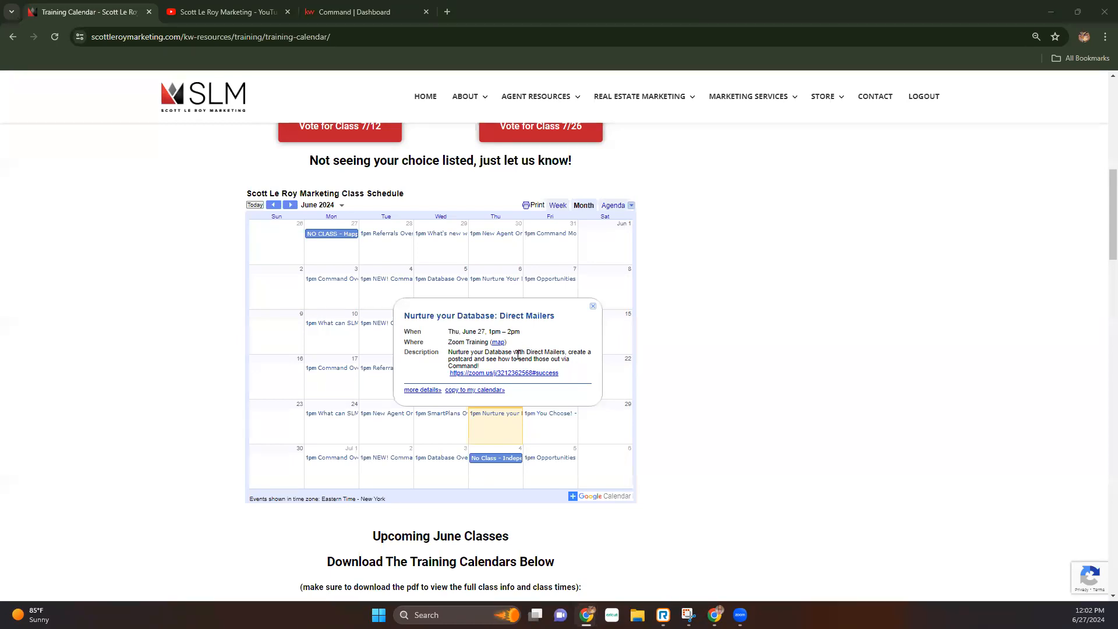
# - Switch from the training calendar to the 'Command | Dashboard' browser tab
pyautogui.click(321, 8)
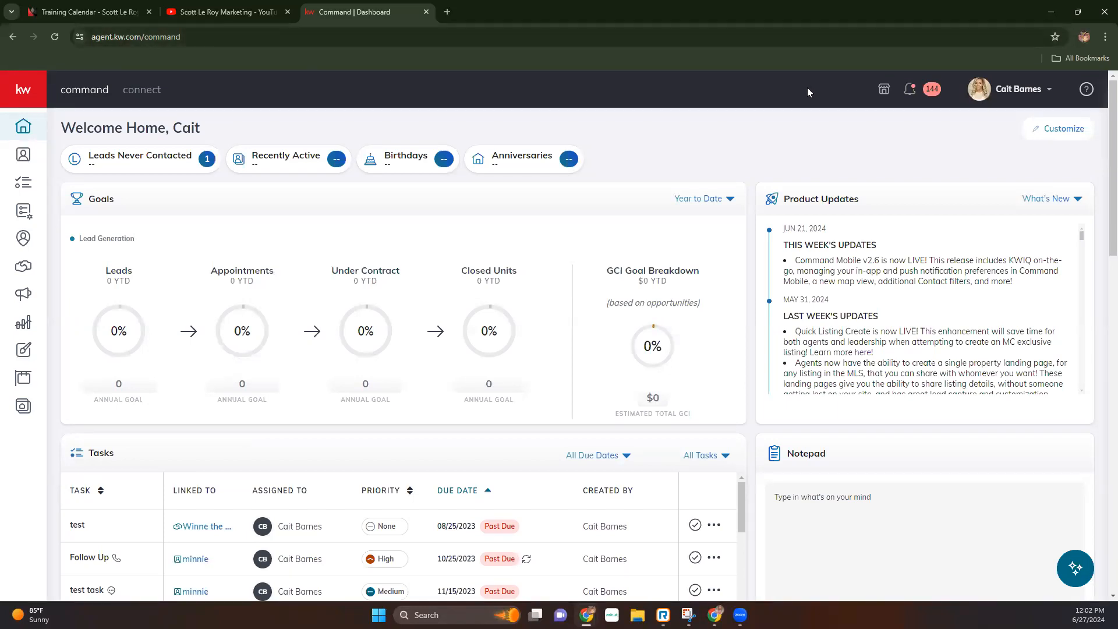
# - Open account Settings from the profile menu and expand the Connect settings group
pyautogui.click(1012, 95)
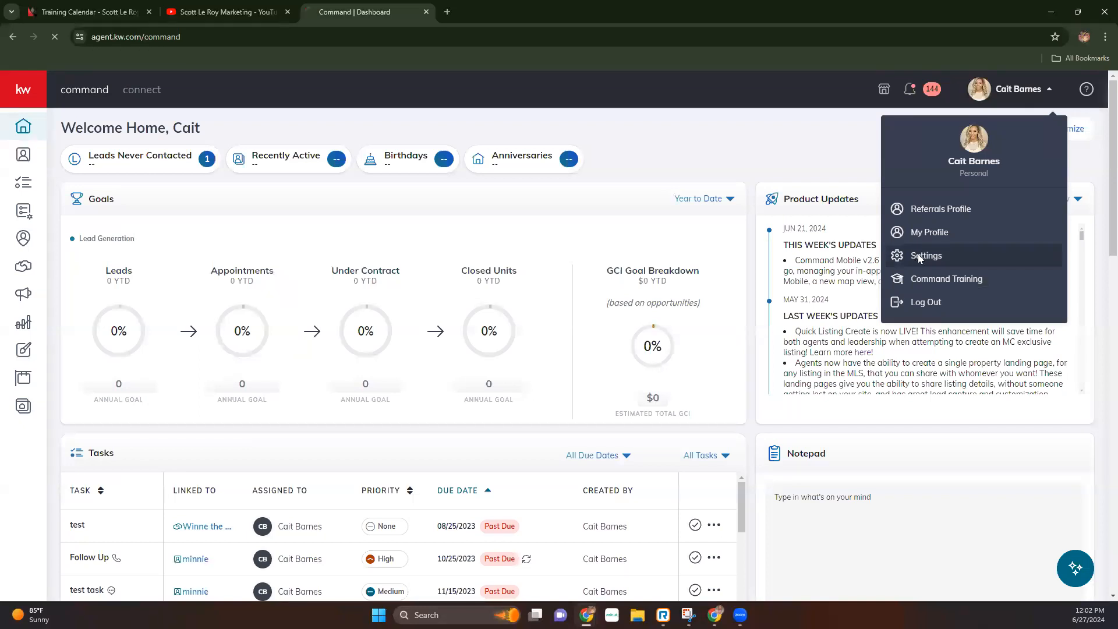
pyautogui.click(918, 257)
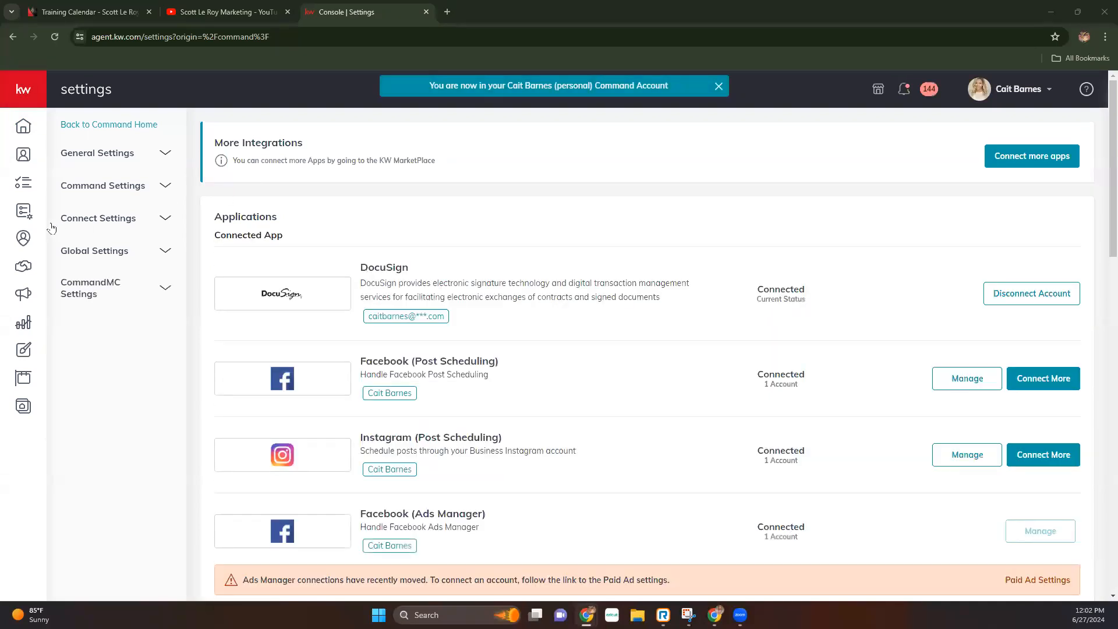
pyautogui.click(110, 219)
# - Open the Marketing Profile page under Connect Settings
pyautogui.click(105, 247)
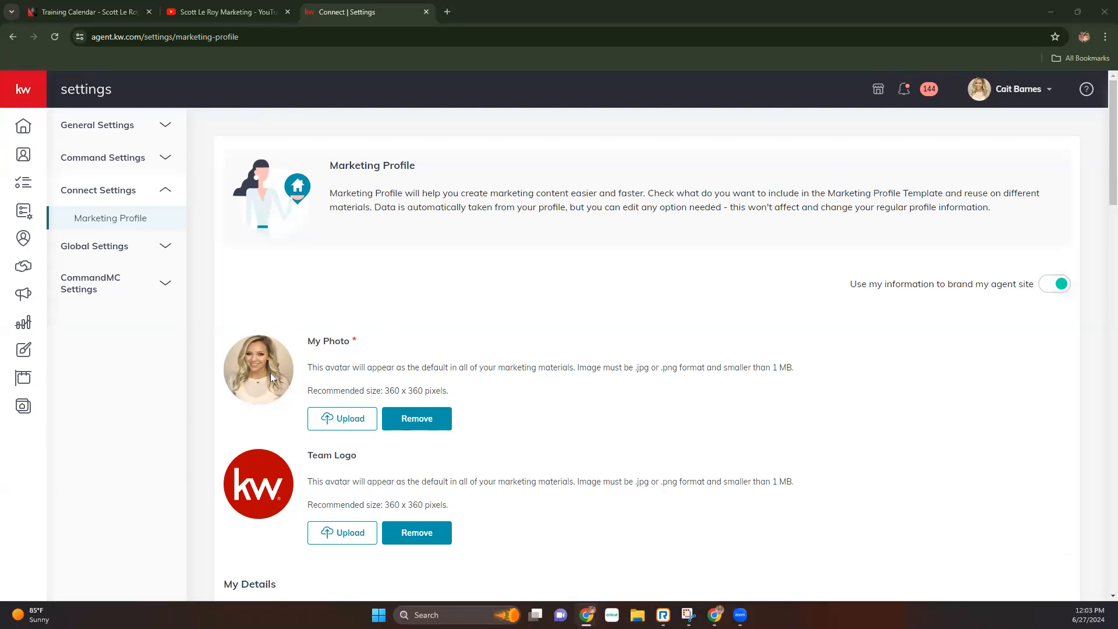
pyautogui.moveTo(307, 390); pyautogui.dragTo(447, 391)
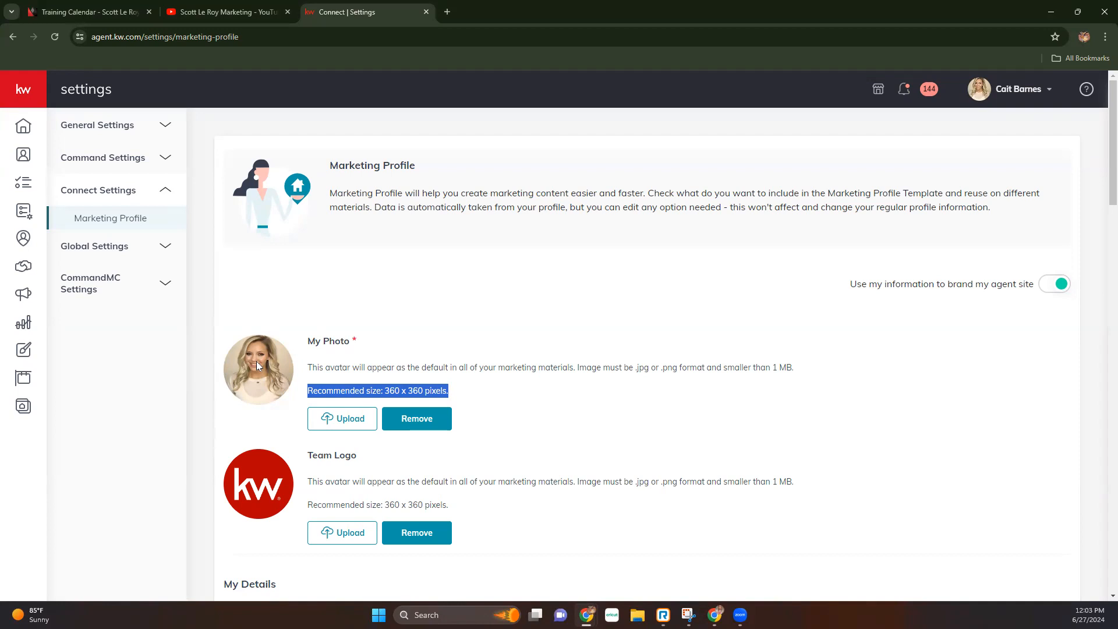
pyautogui.click(442, 394)
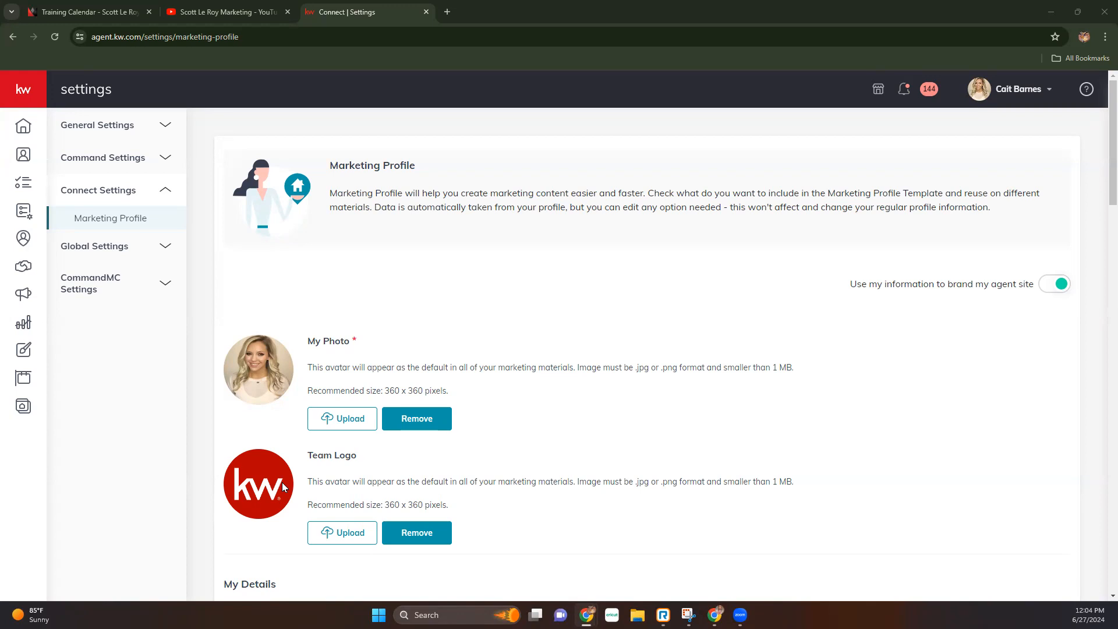
# - Review the My Details and Bio sections, highlighting the profile's website address
pyautogui.scroll(-5, 283, 486)
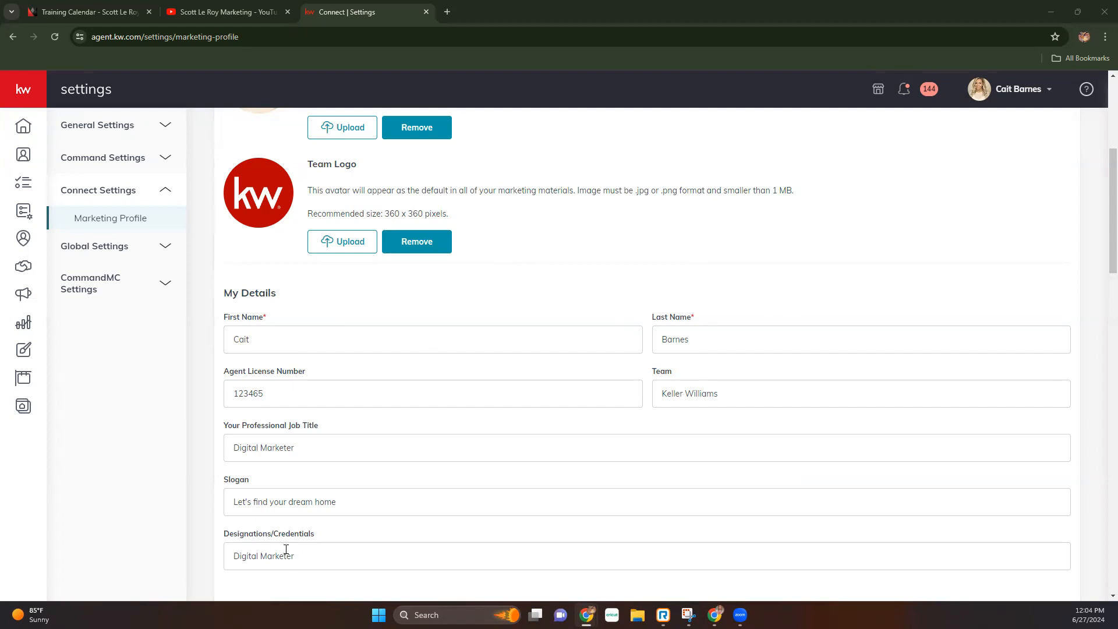
pyautogui.scroll(-2, 276, 547)
pyautogui.scroll(-3, 271, 541)
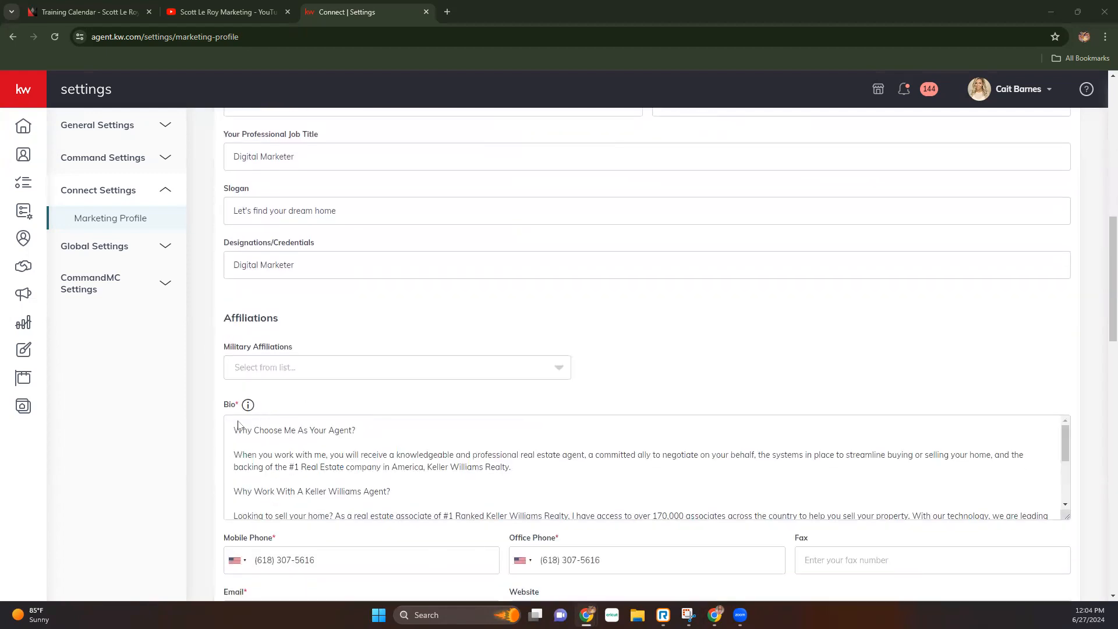
pyautogui.scroll(-1, 226, 475)
pyautogui.scroll(-1, 227, 474)
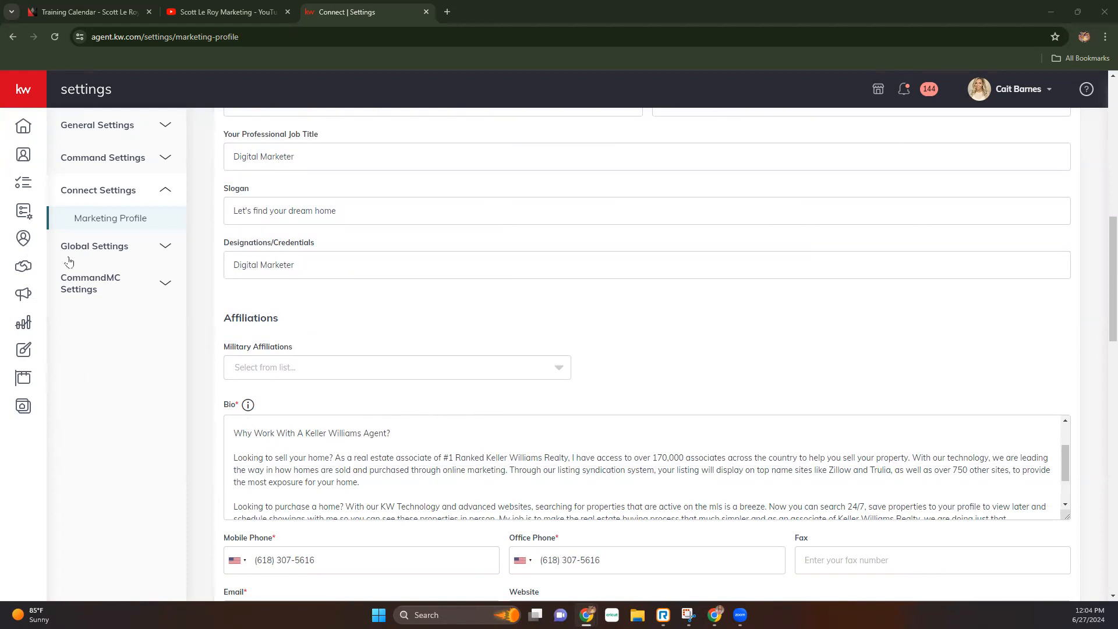
pyautogui.scroll(-3, 235, 376)
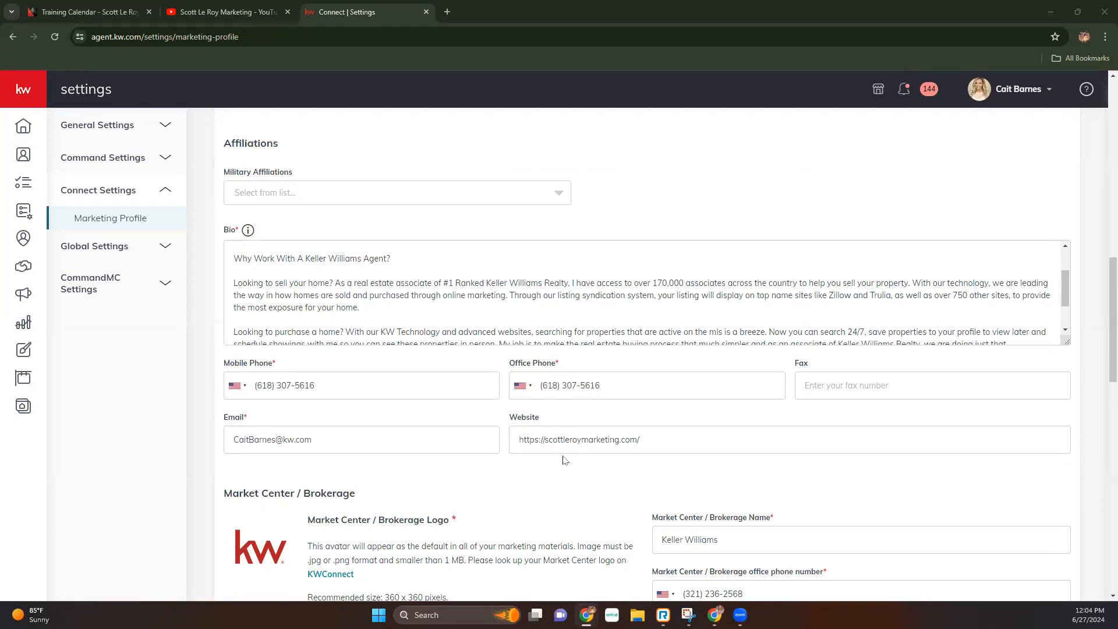
pyautogui.moveTo(663, 444); pyautogui.dragTo(496, 433)
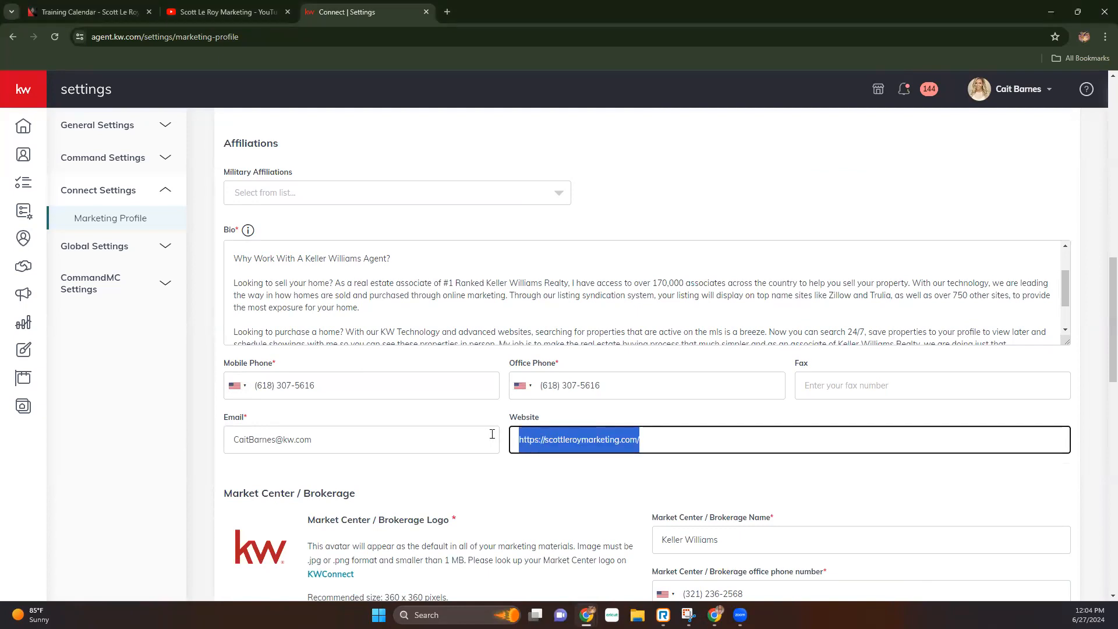
# - Check the Market Center and Social links, then save the Marketing Profile
pyautogui.scroll(-2, 482, 506)
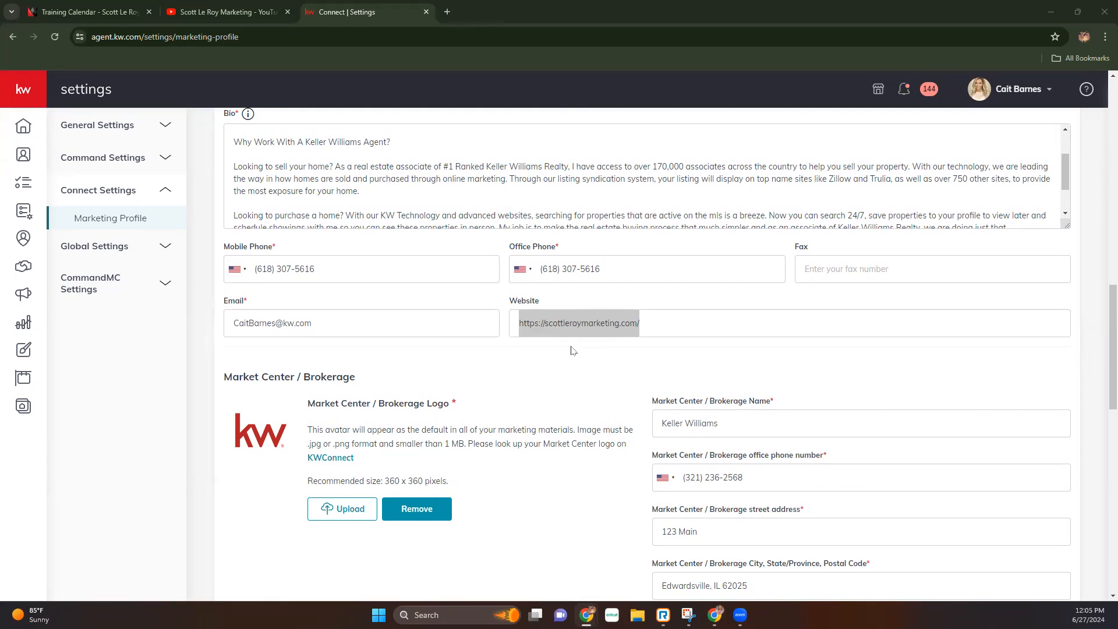
pyautogui.scroll(-3, 571, 350)
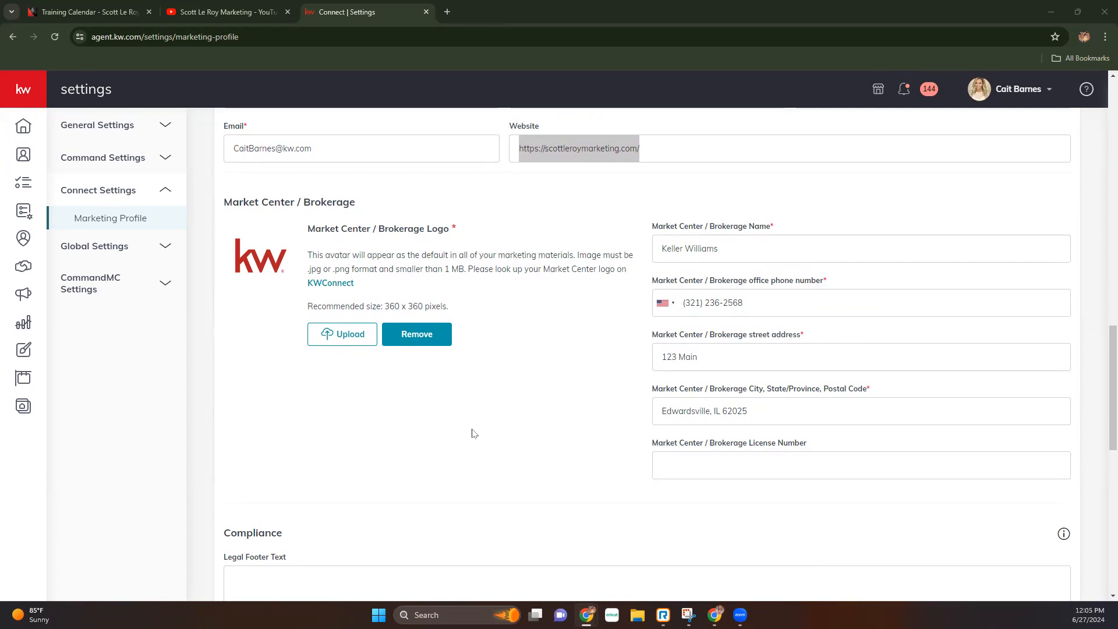
pyautogui.scroll(-5, 472, 433)
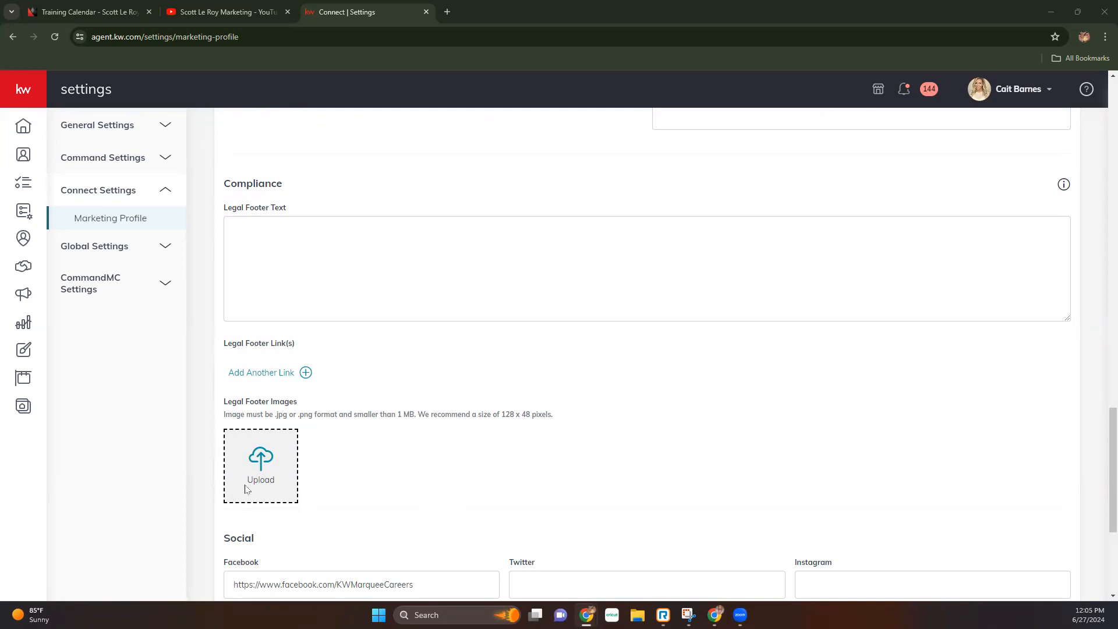
pyautogui.scroll(-5, 244, 488)
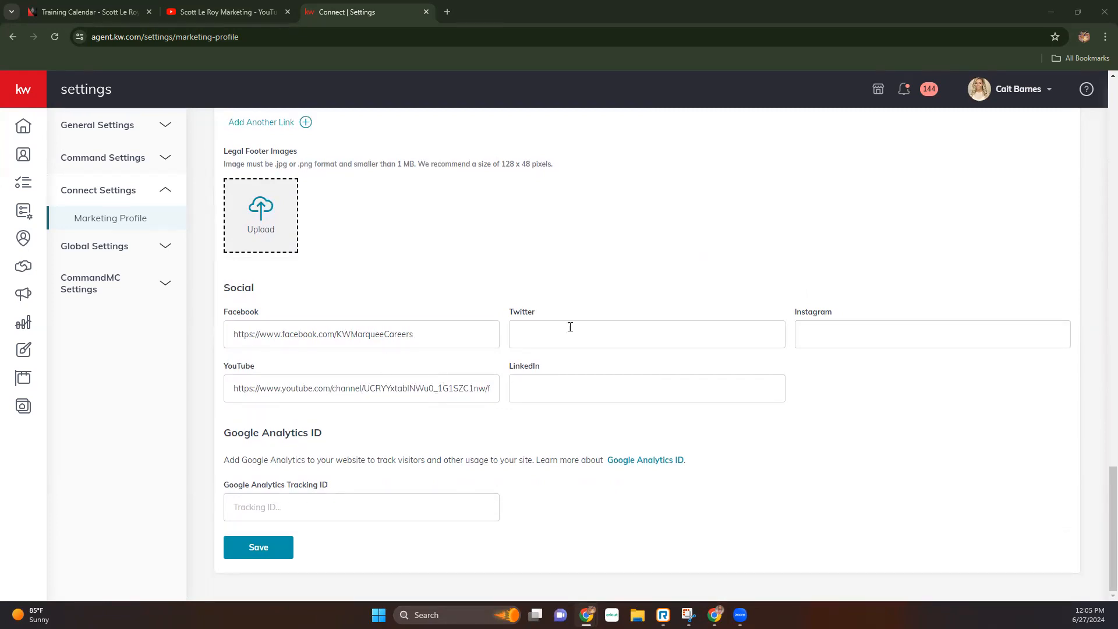
pyautogui.click(258, 547)
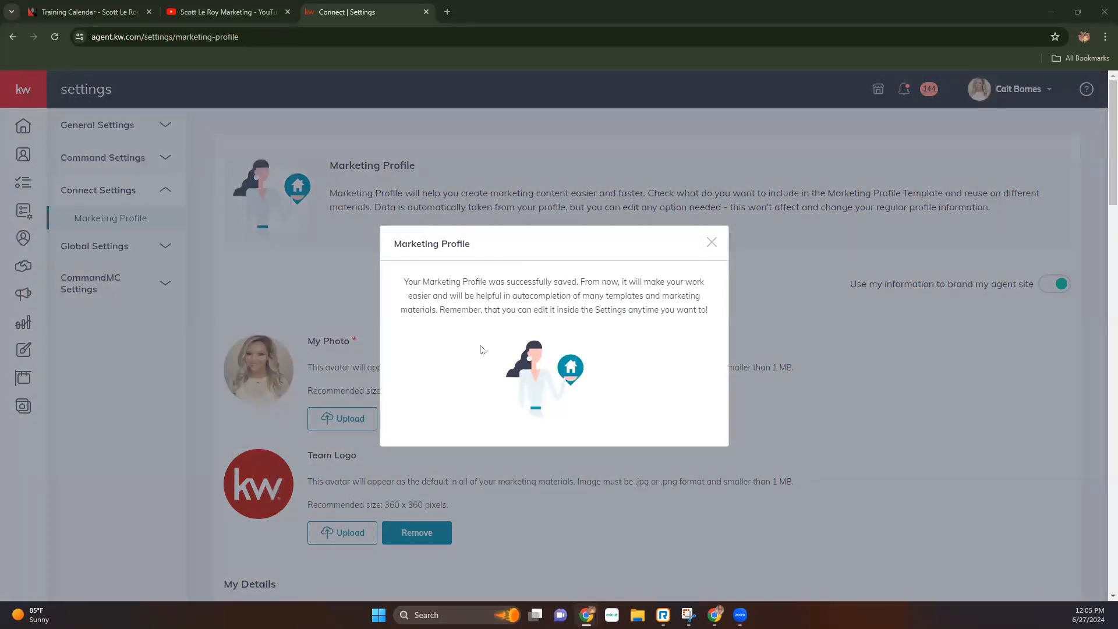
# - Dismiss the 'Marketing Profile successfully saved' message and expand the left navigation bar
pyautogui.click(292, 291)
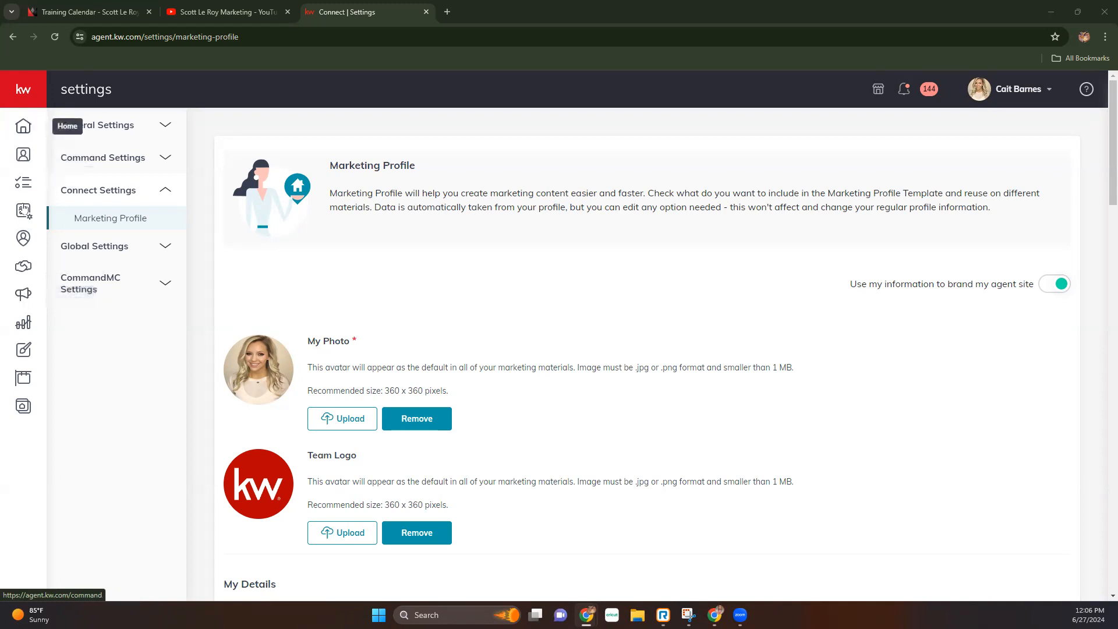
pyautogui.moveTo(33, 94)
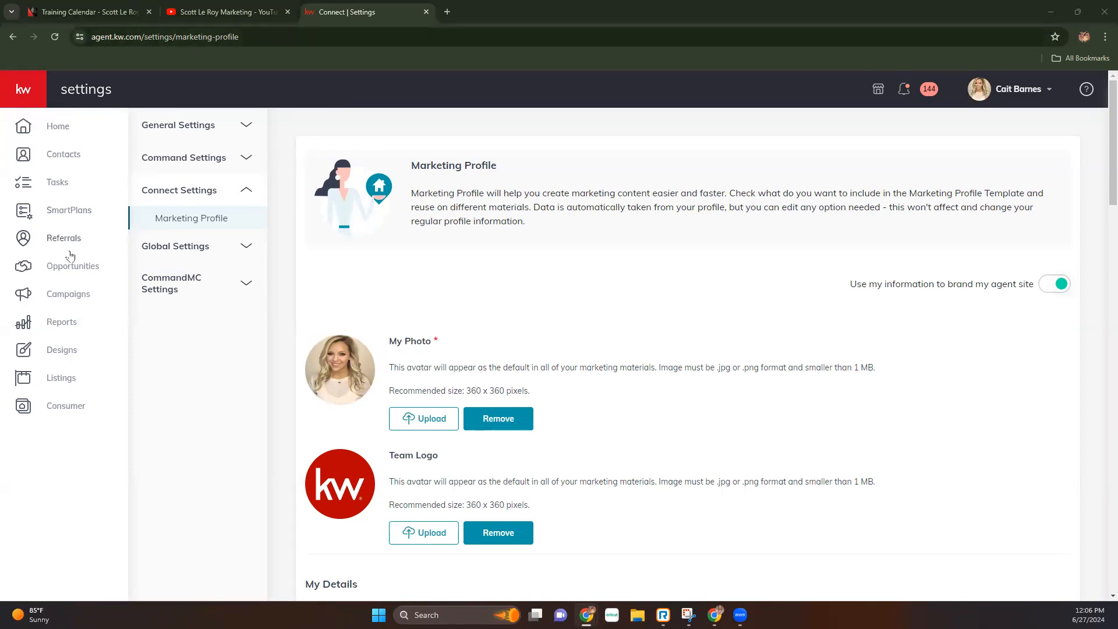
# - Go to Campaigns and show the Direct Mail campaign list
pyautogui.click(58, 296)
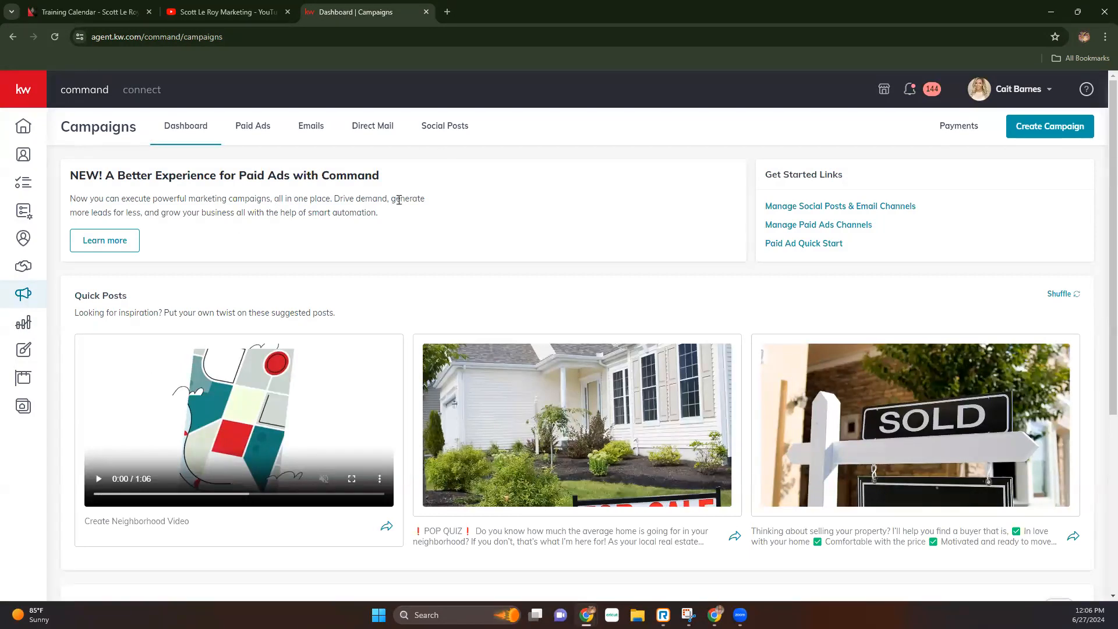
pyautogui.click(369, 129)
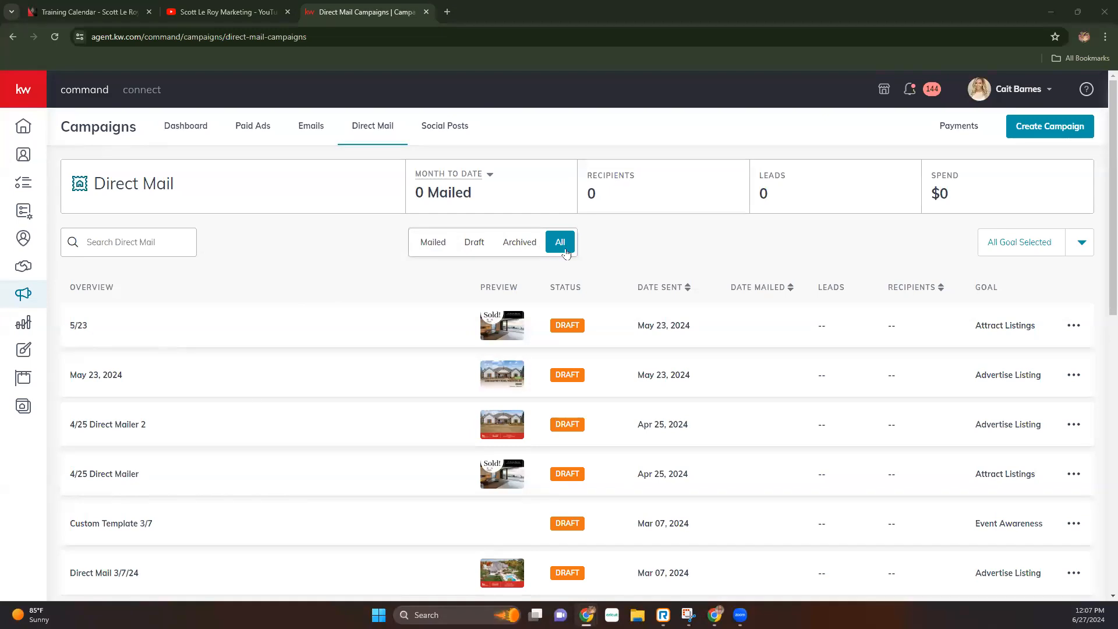
pyautogui.click(1083, 244)
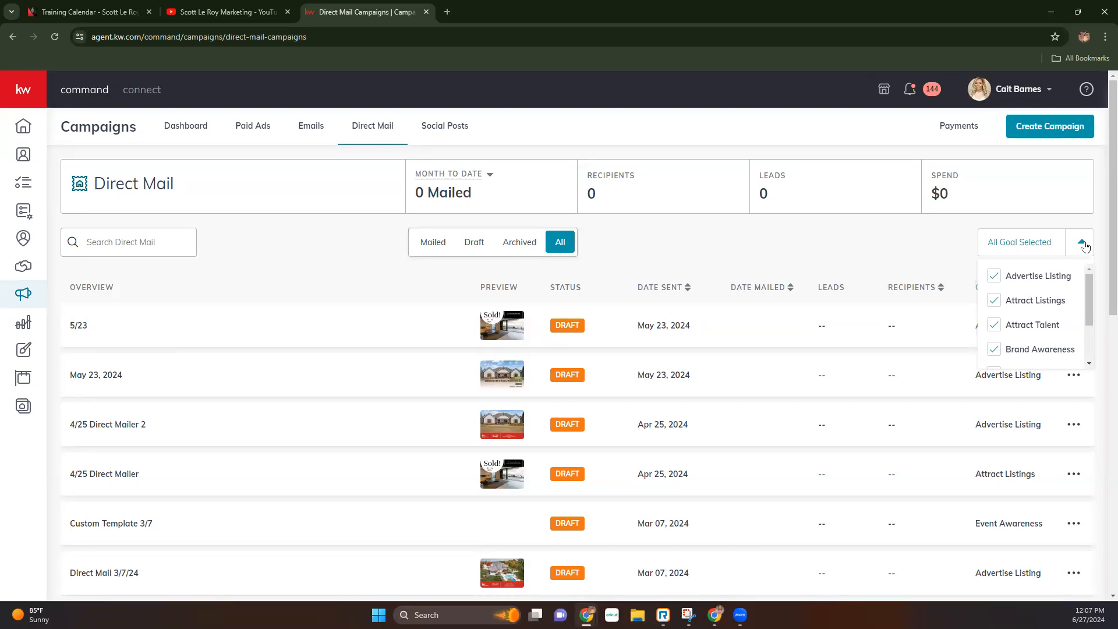
pyautogui.scroll(-3, 1034, 303)
pyautogui.scroll(3, 1037, 306)
pyautogui.click(780, 249)
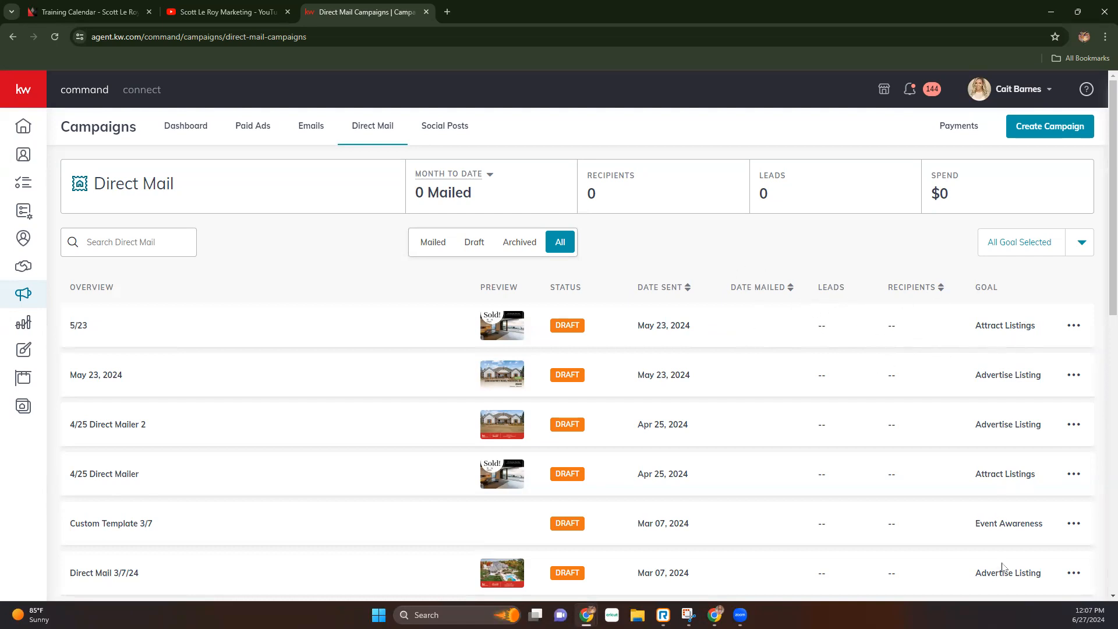
pyautogui.click(1079, 327)
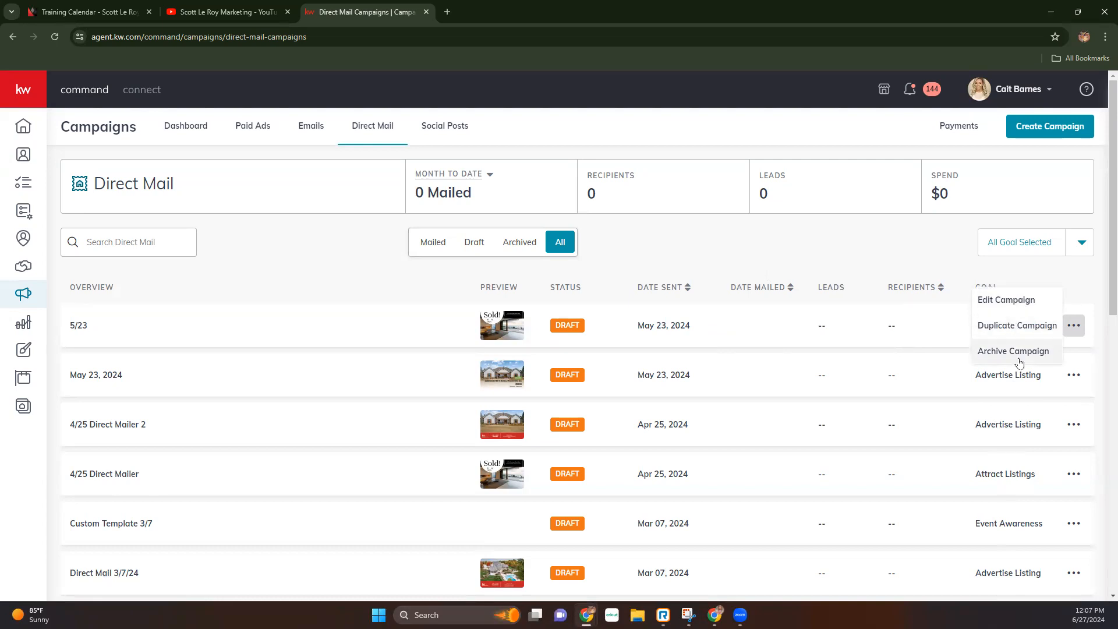
pyautogui.click(924, 247)
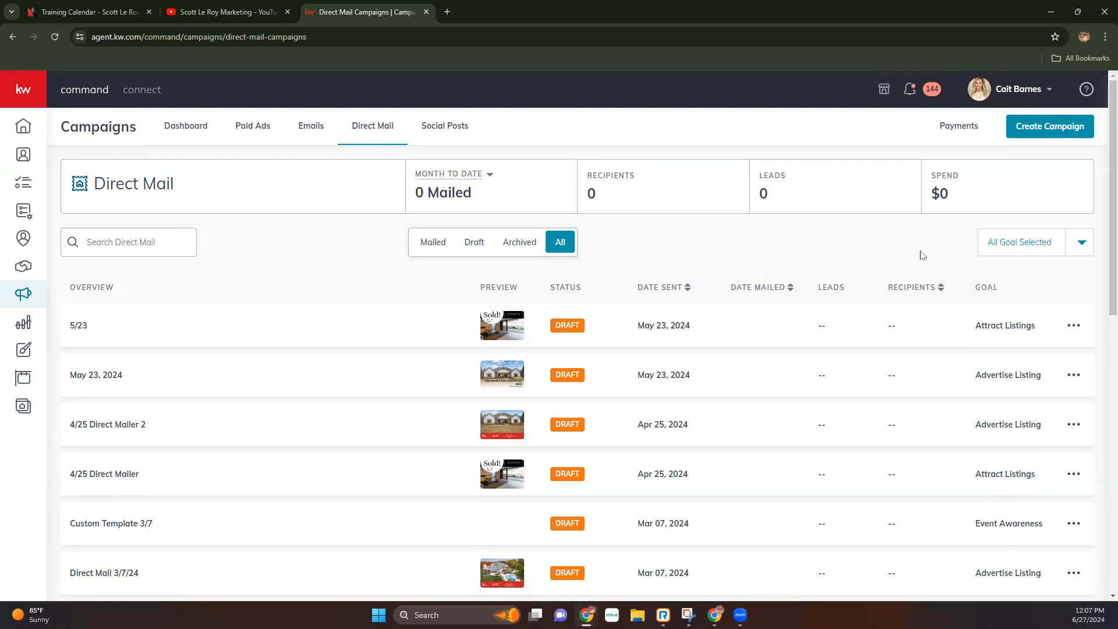
# - Create a direct-mail campaign named 'June 27, 2024' with the Advertise Listing goal
pyautogui.click(1035, 129)
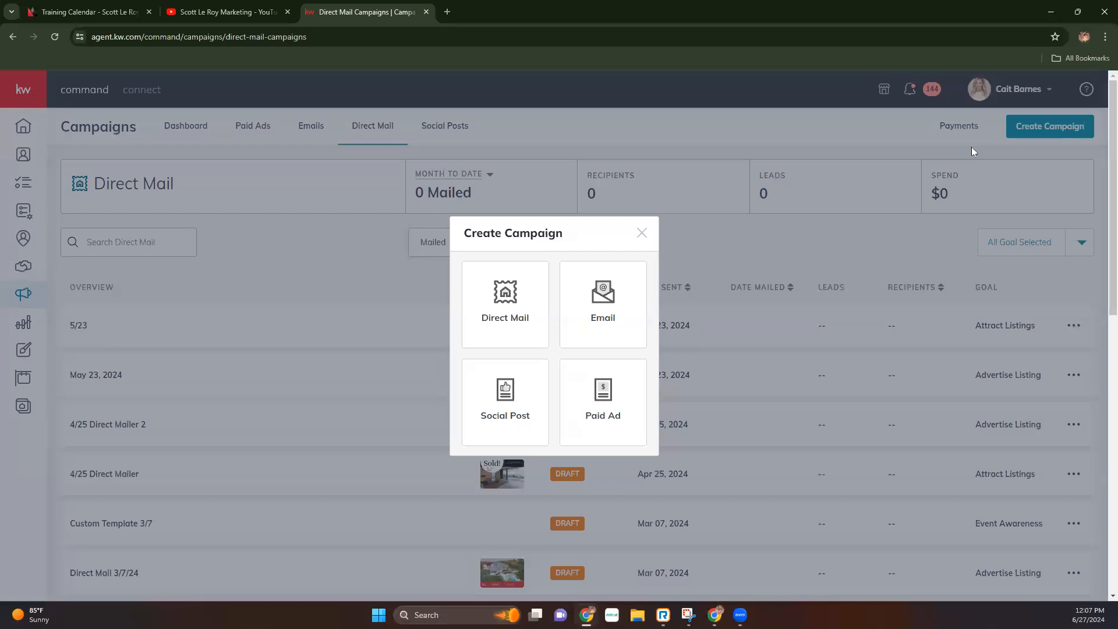
pyautogui.click(506, 296)
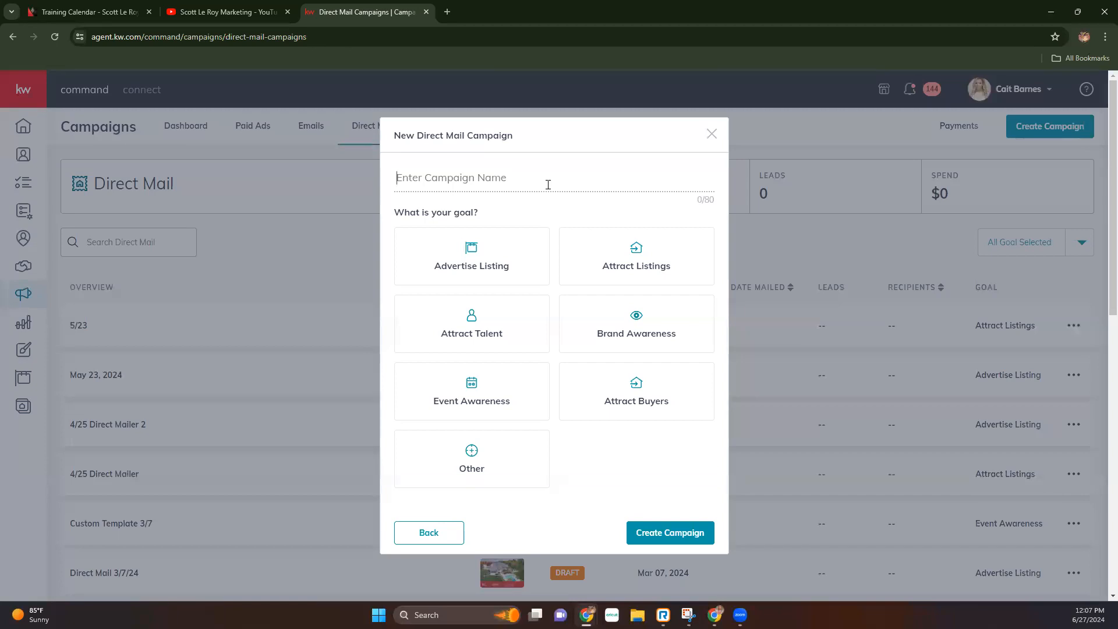
pyautogui.write('June ')
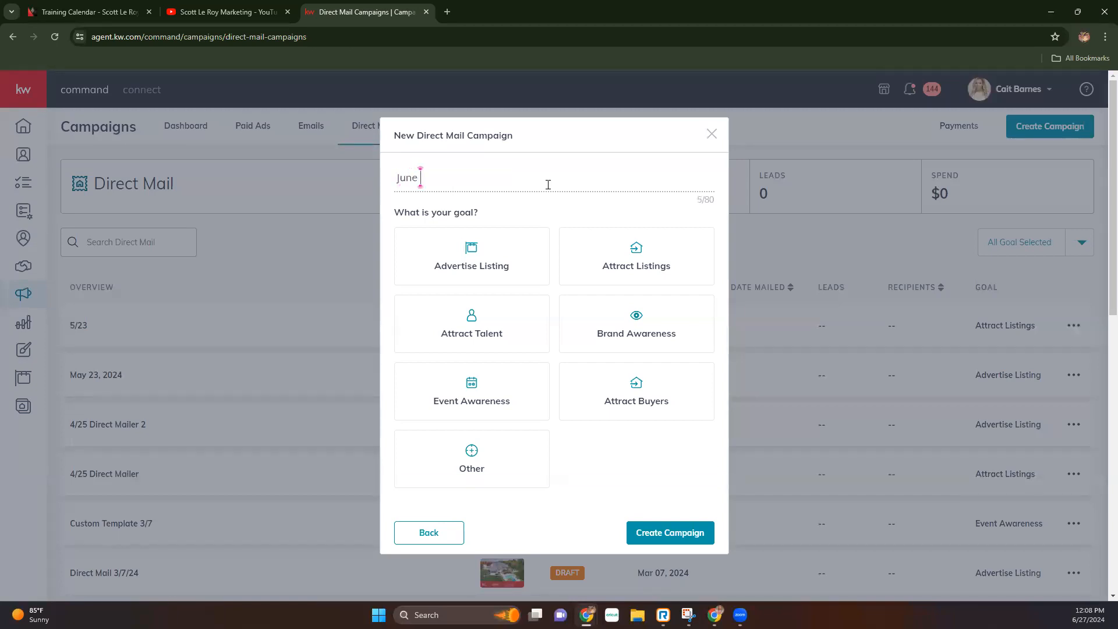
pyautogui.write('27, 2024')
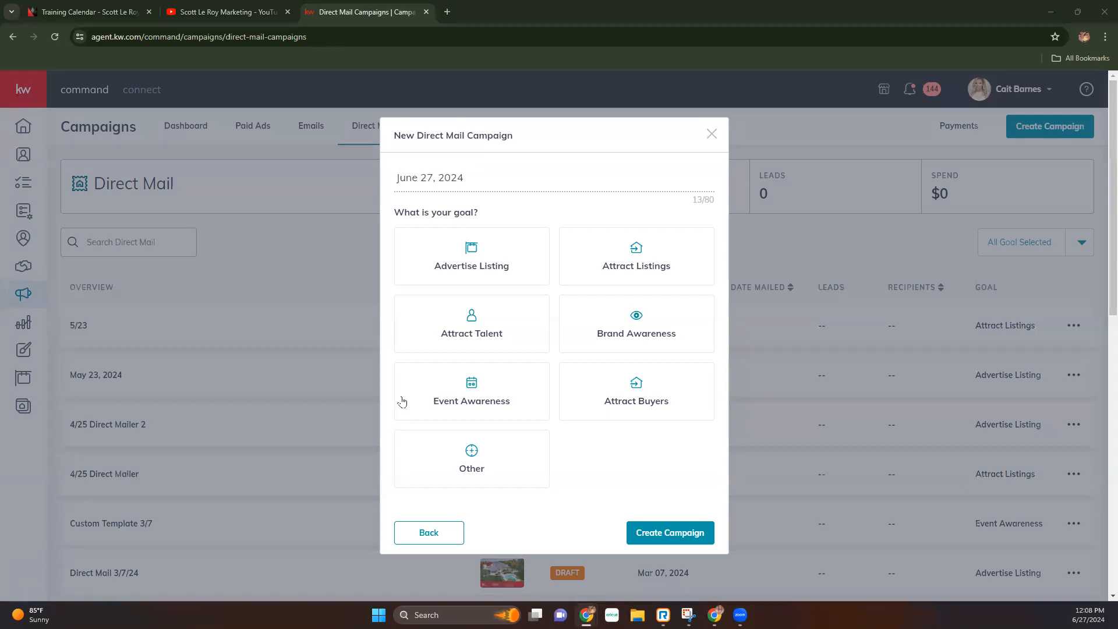
pyautogui.click(469, 261)
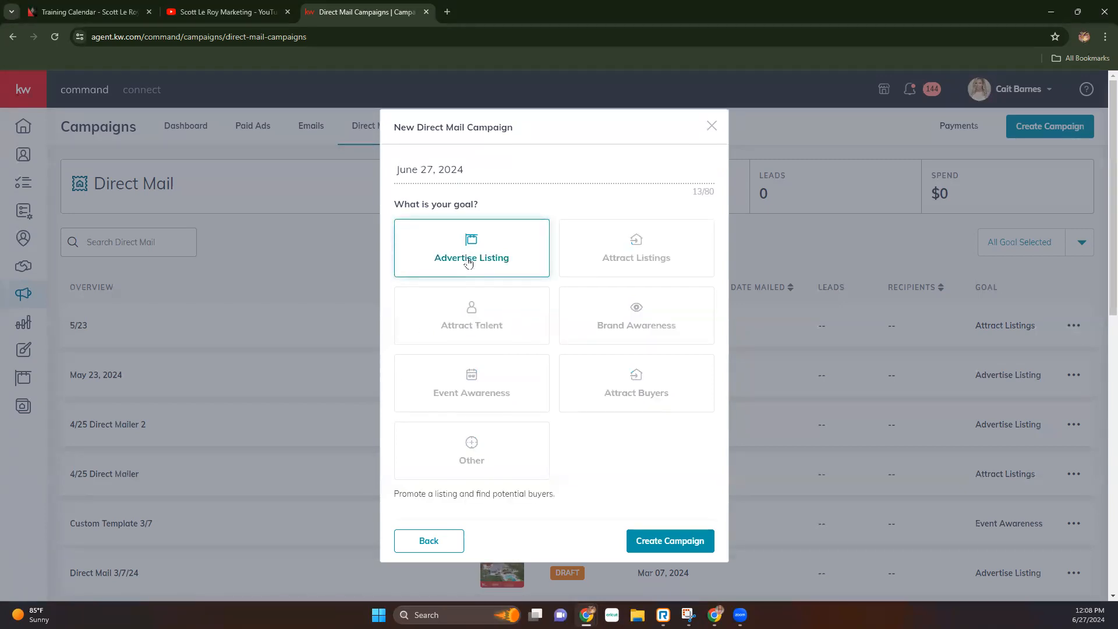
pyautogui.click(671, 542)
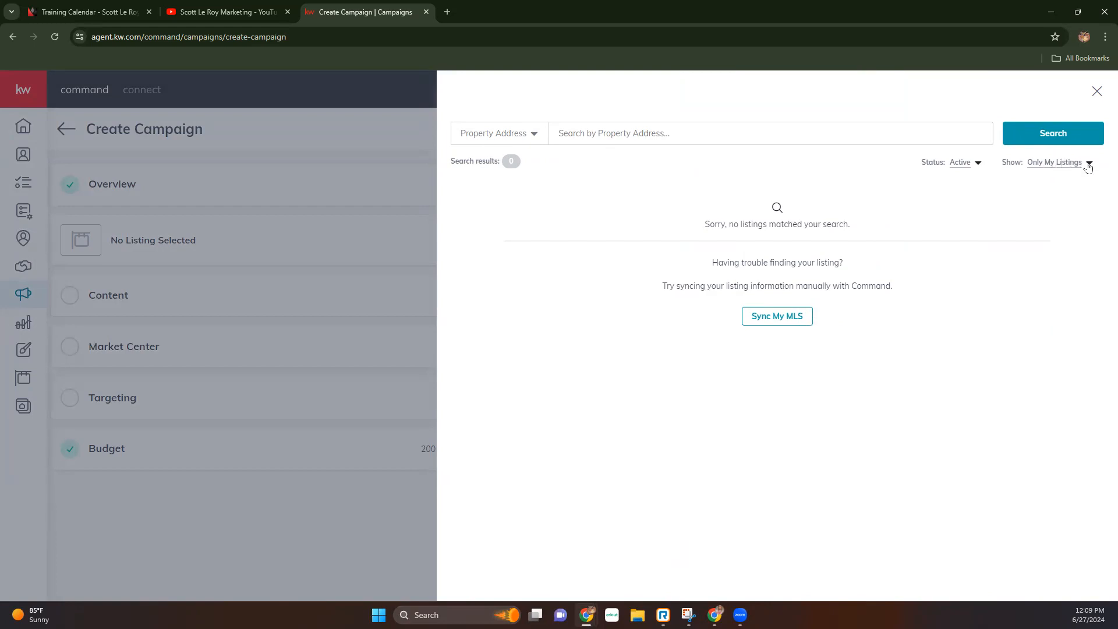
# - Switch the listing search to All Listings and check the search-by options
pyautogui.click(1088, 167)
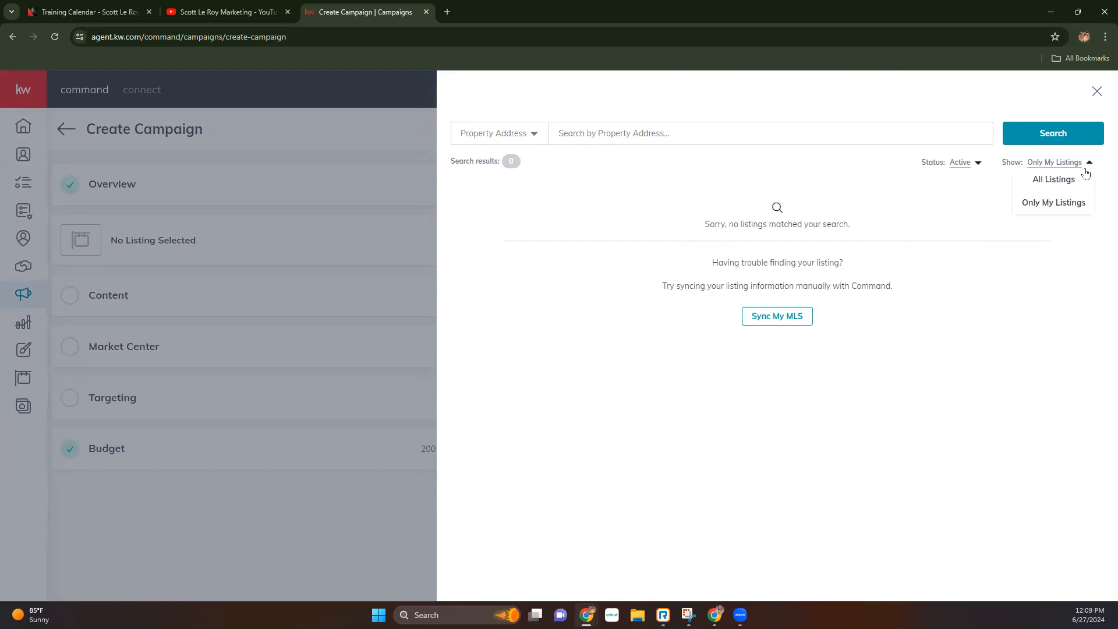
pyautogui.click(1060, 186)
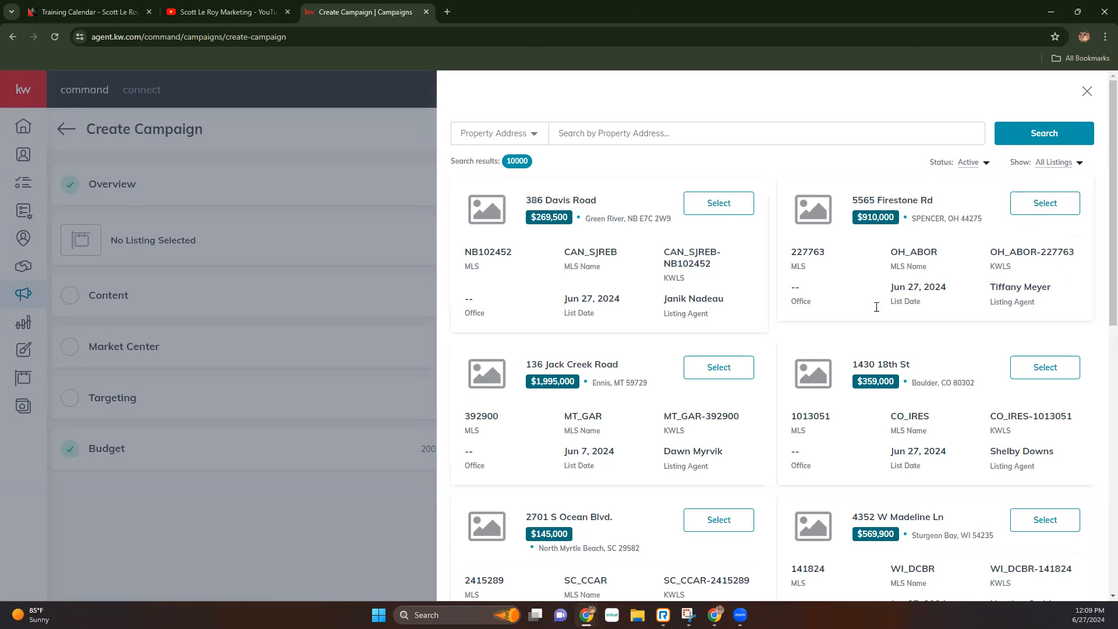
pyautogui.click(530, 136)
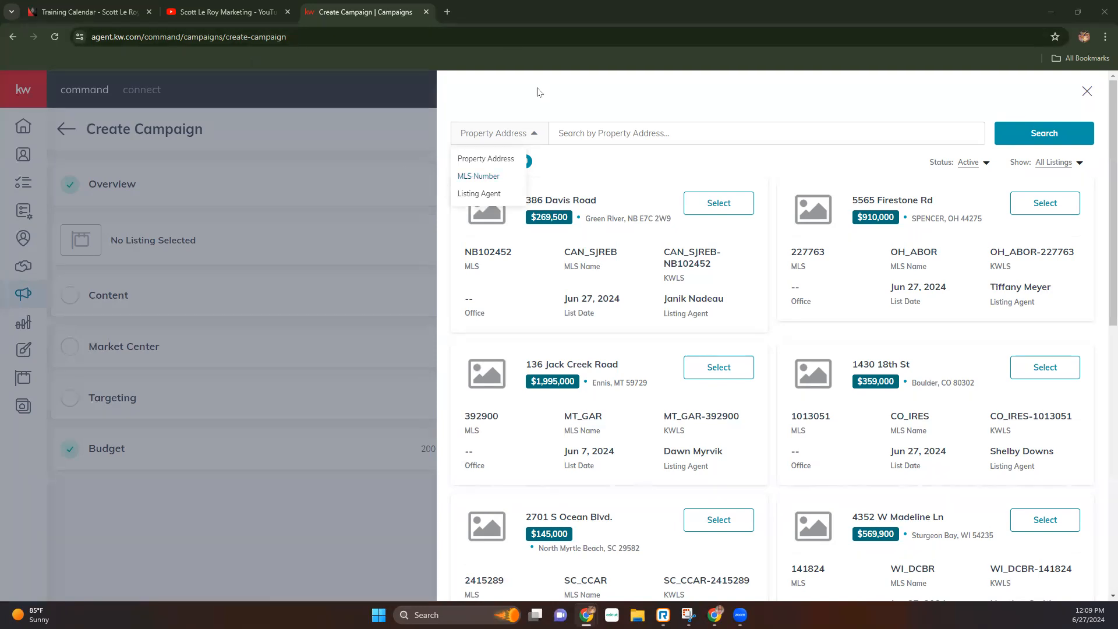
# - Search 'main st' and select the Main St, Ely, NV listing at $15,000
pyautogui.click(622, 140)
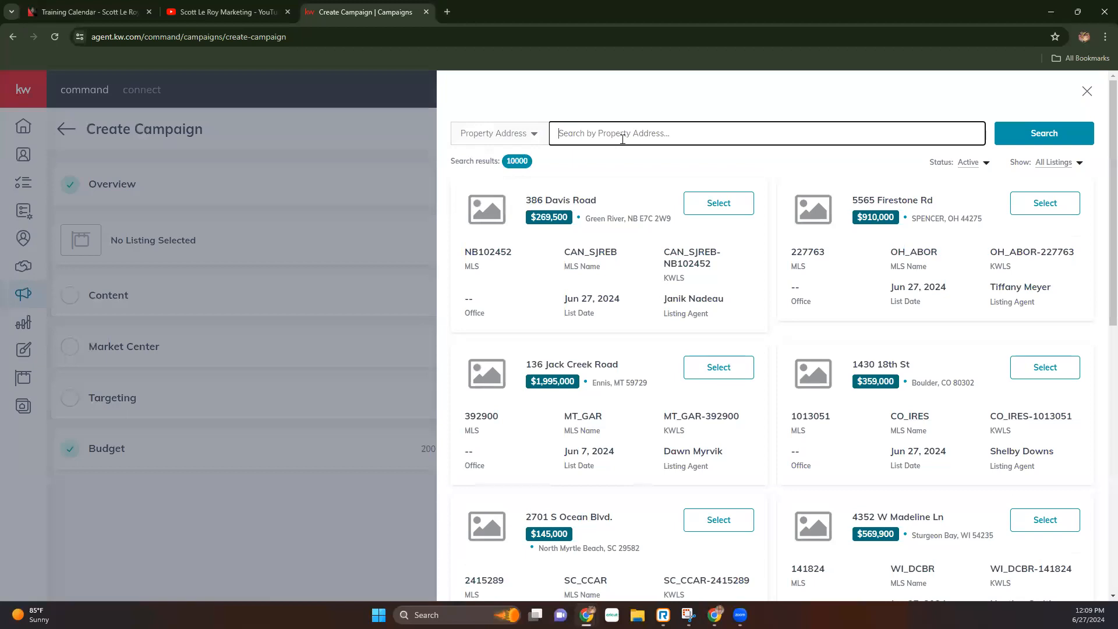
pyautogui.write('main st')
pyautogui.press('Return')
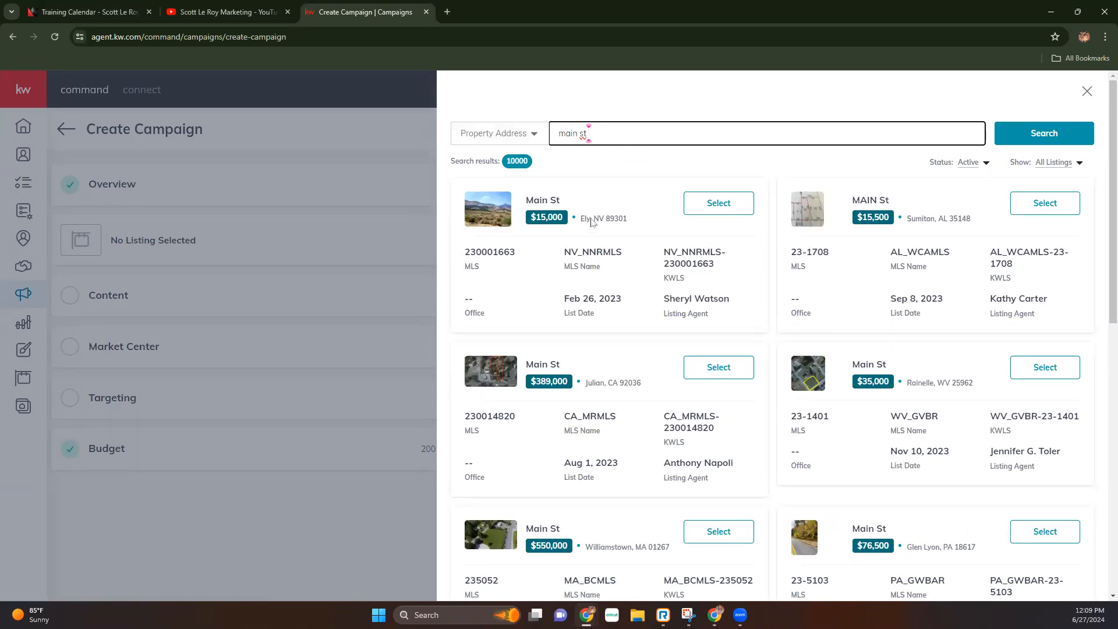
pyautogui.click(717, 200)
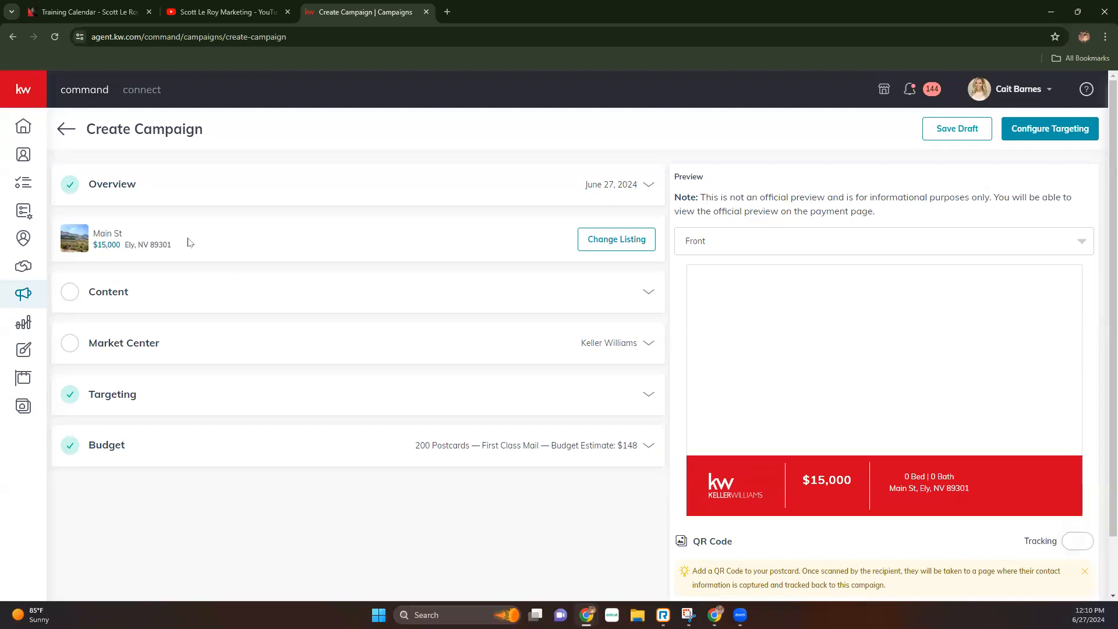
# - Keep the current listing and expand the campaign's Content section
pyautogui.click(650, 243)
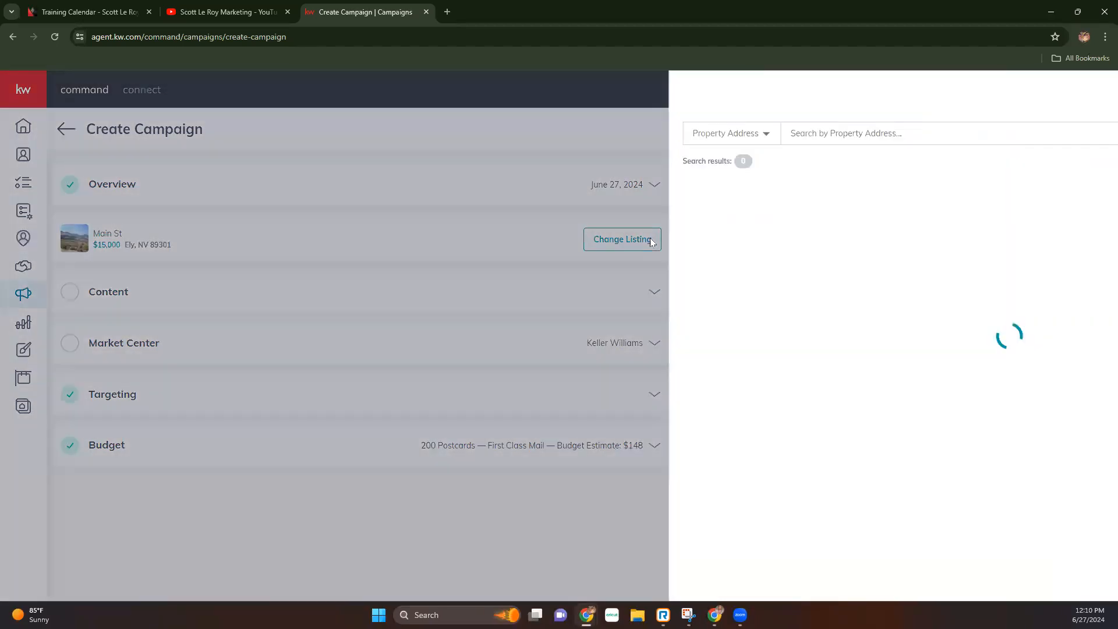
pyautogui.click(1096, 92)
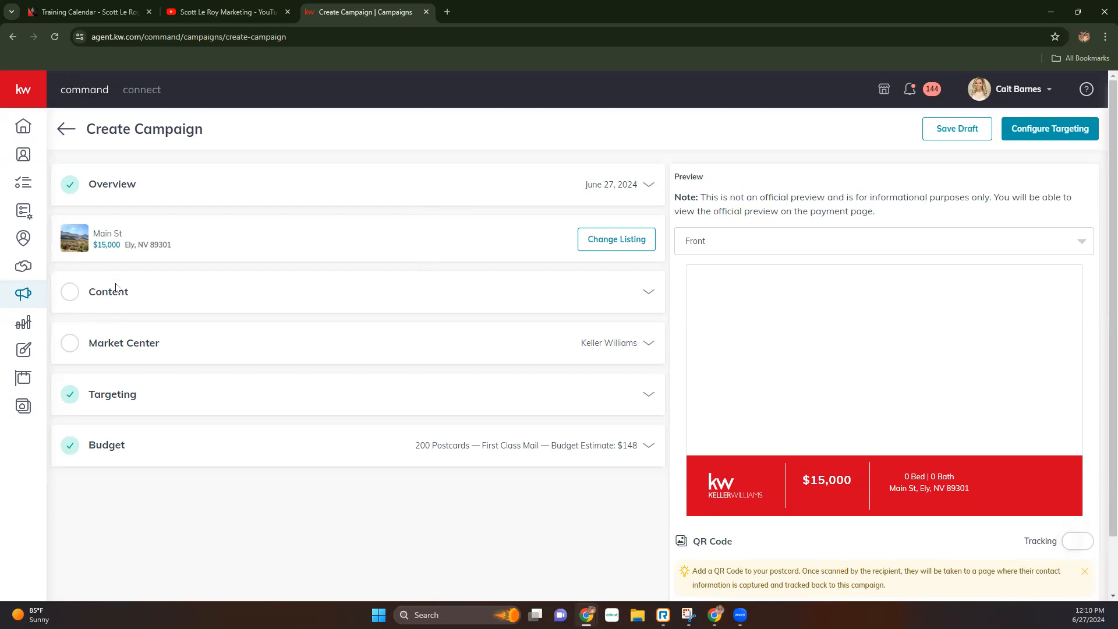
pyautogui.click(642, 298)
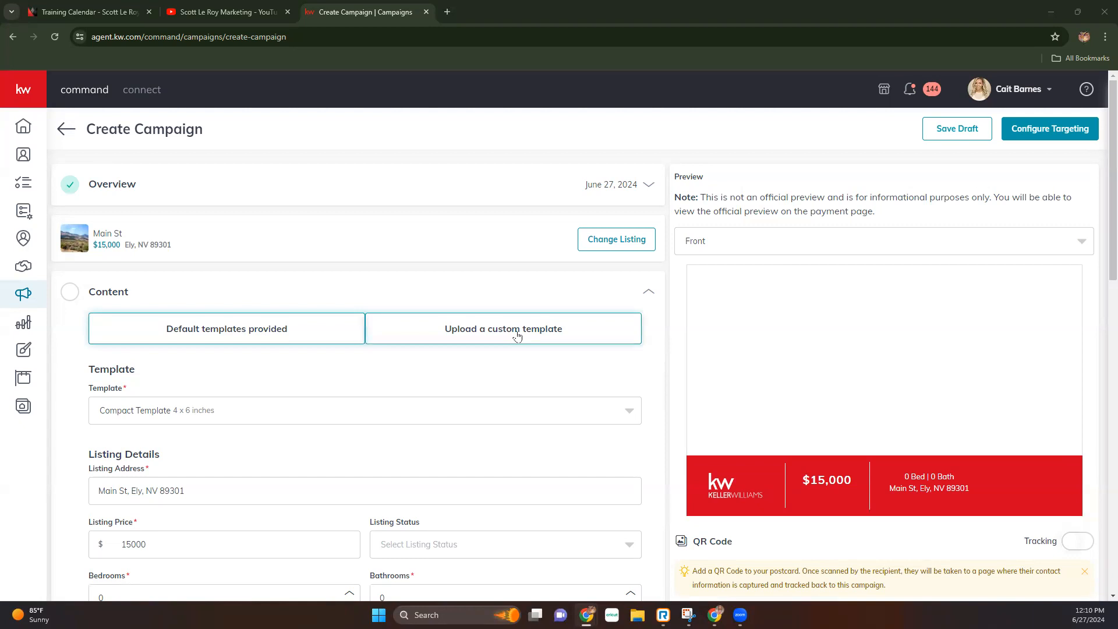
pyautogui.scroll(-1, 256, 332)
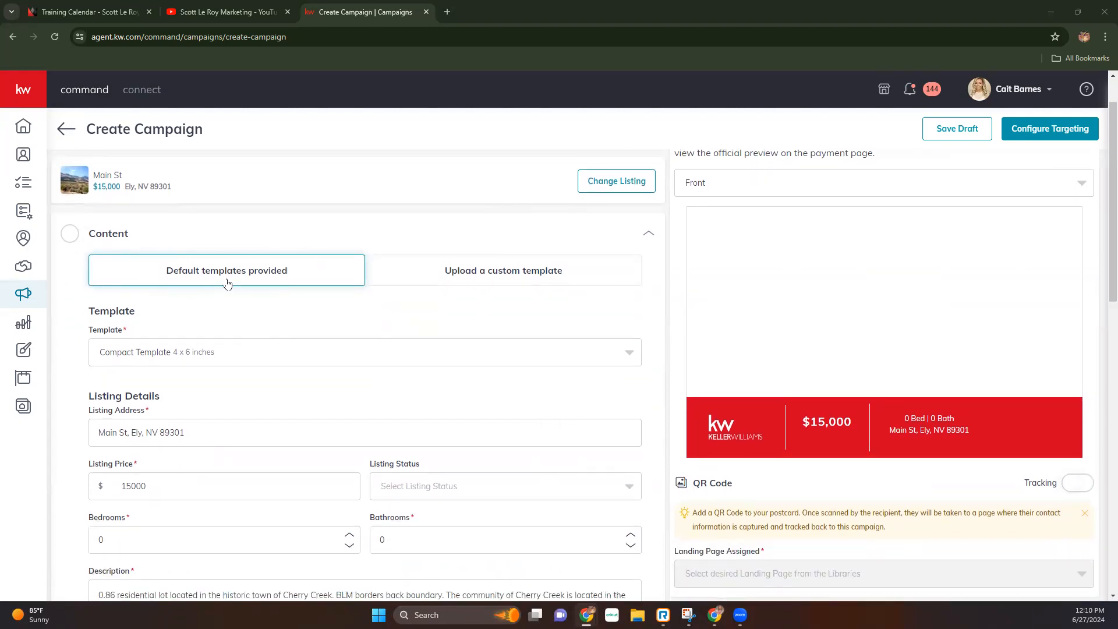
pyautogui.click(121, 350)
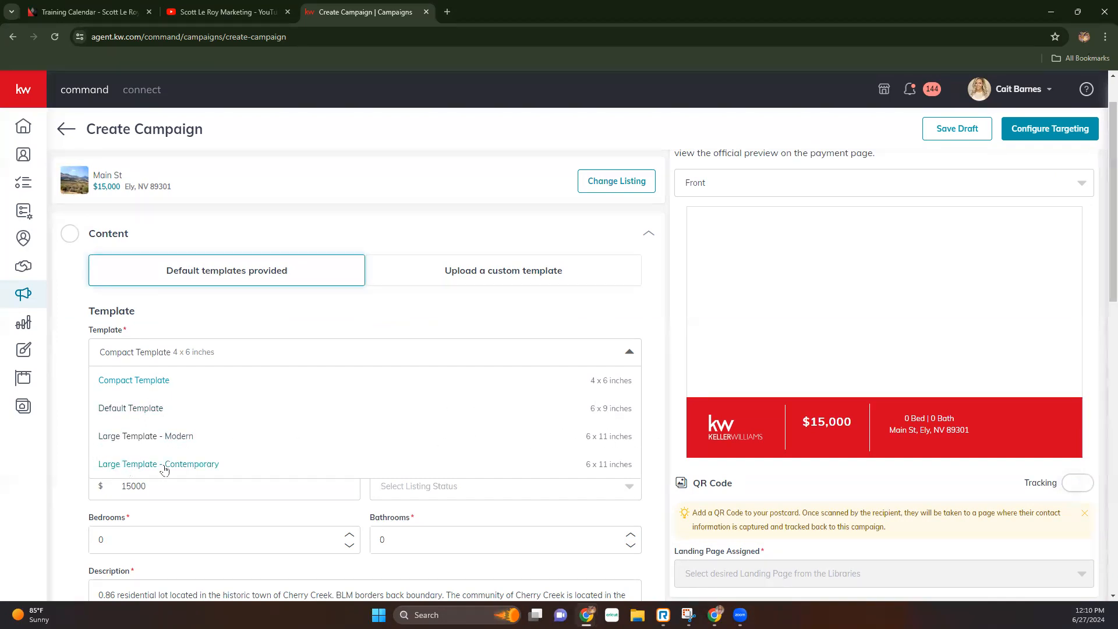
pyautogui.click(603, 296)
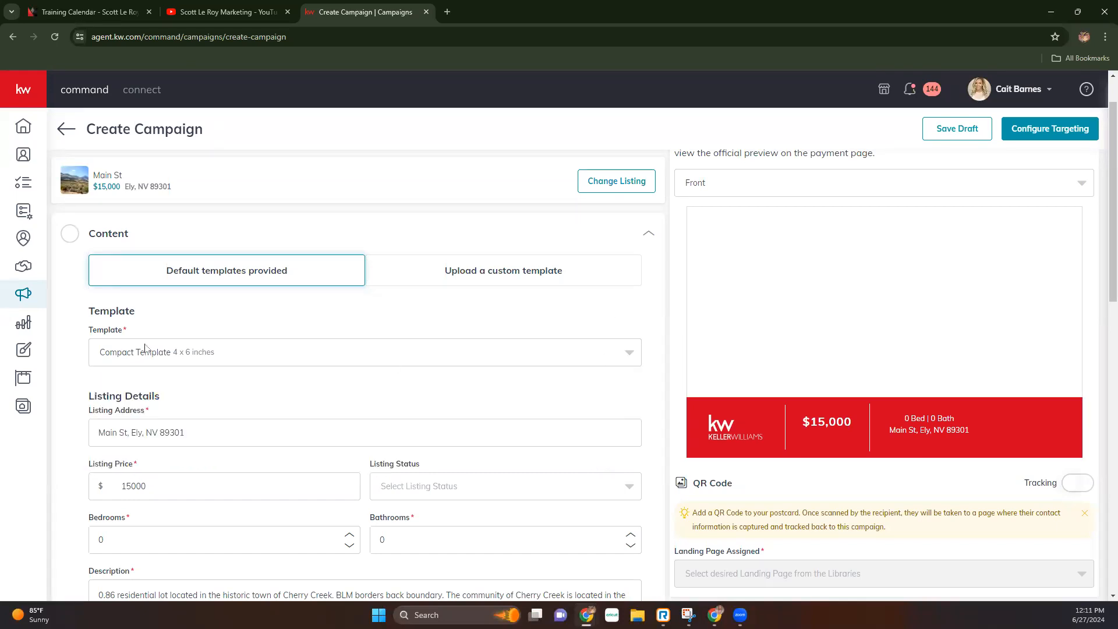
pyautogui.scroll(-5, 53, 352)
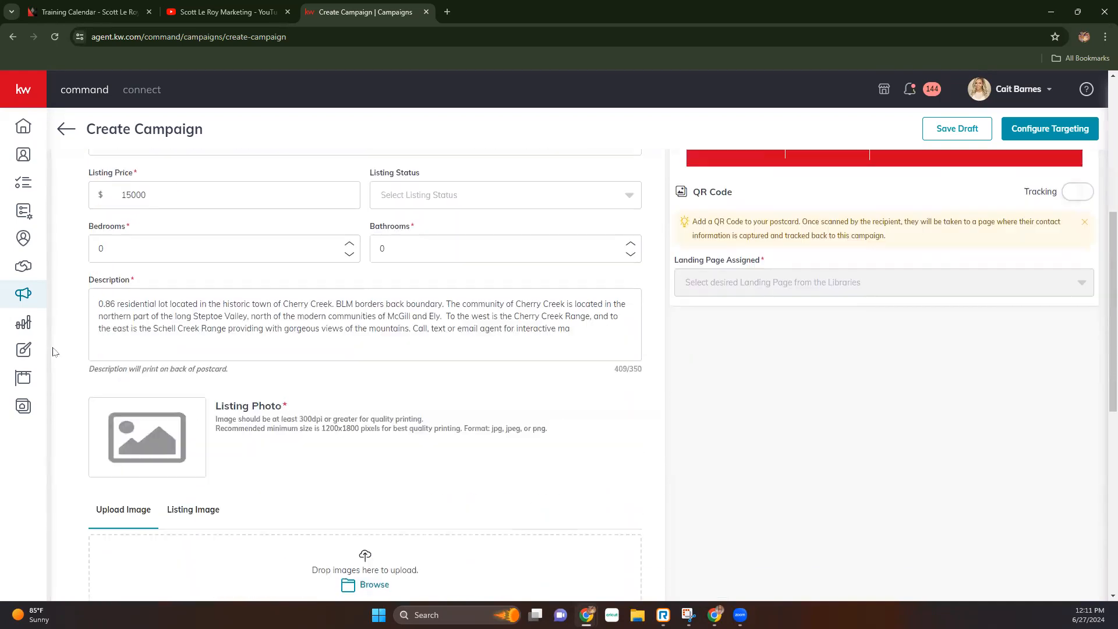
pyautogui.scroll(6, 53, 351)
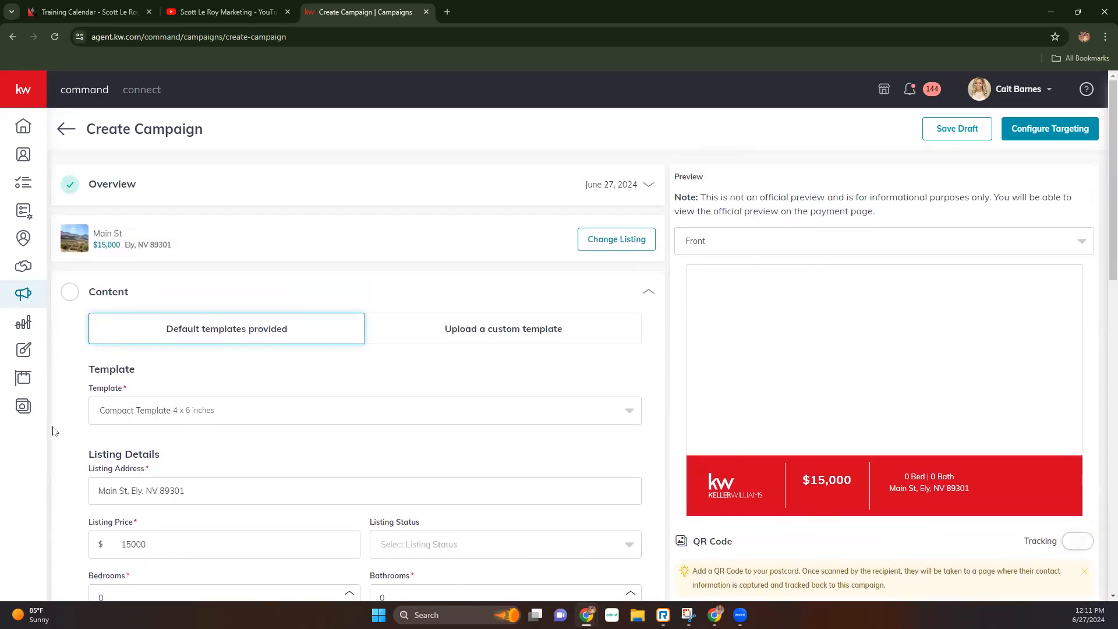
# - Show the Main St, Ely listing's own thumbnails under Listing Image in the Listing Photo section
pyautogui.scroll(-3, 53, 432)
pyautogui.scroll(-4, 52, 432)
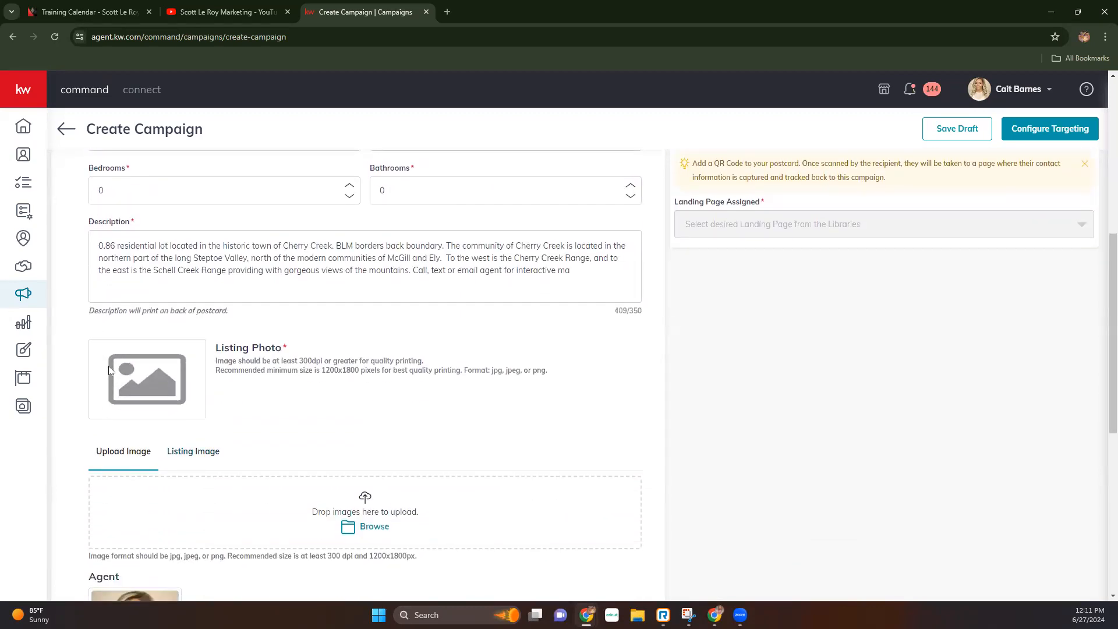
pyautogui.click(183, 461)
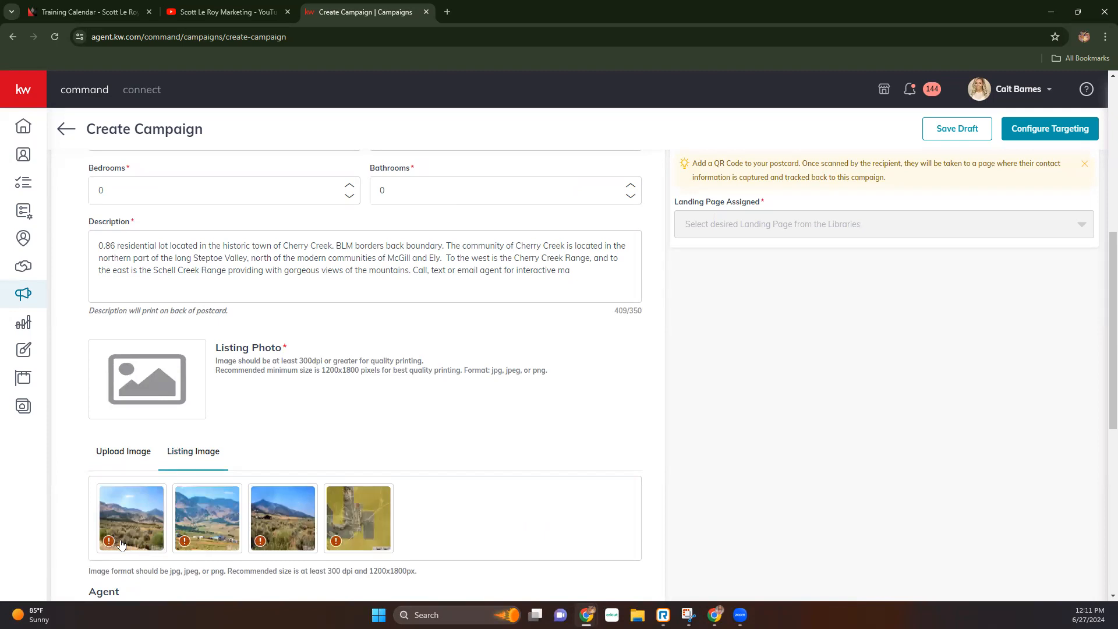
pyautogui.moveTo(108, 540)
pyautogui.scroll(1, 277, 523)
pyautogui.scroll(-2, 277, 522)
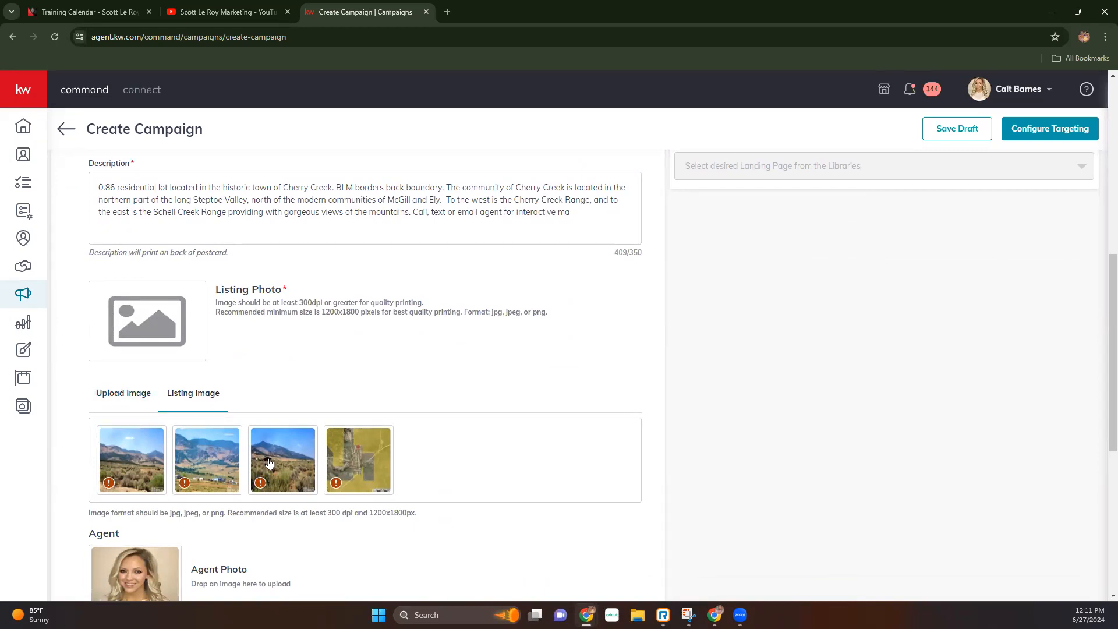
pyautogui.moveTo(260, 482)
# - Use the third listing photo on the postcard and switch to Default Template 6 x 9 inches
pyautogui.click(289, 455)
pyautogui.scroll(8, 896, 422)
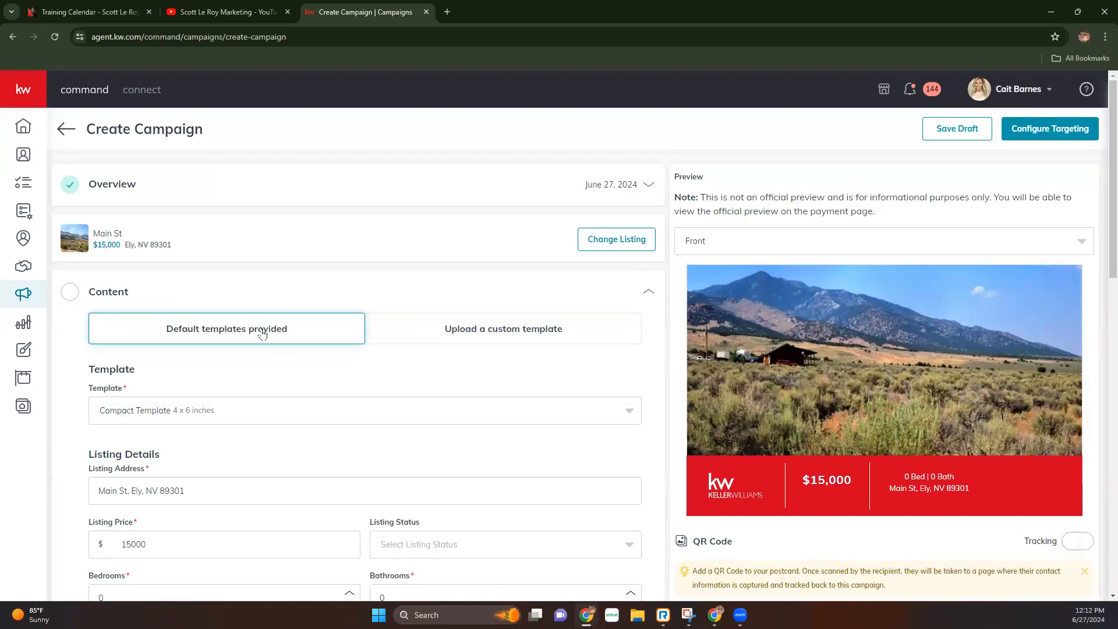
pyautogui.click(231, 412)
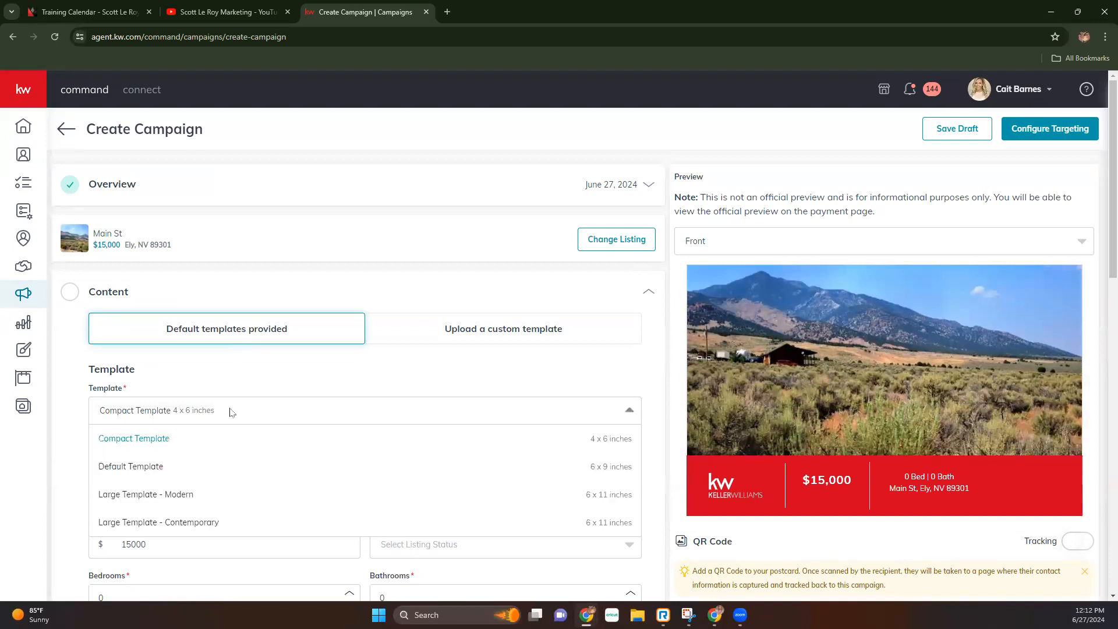
pyautogui.click(125, 467)
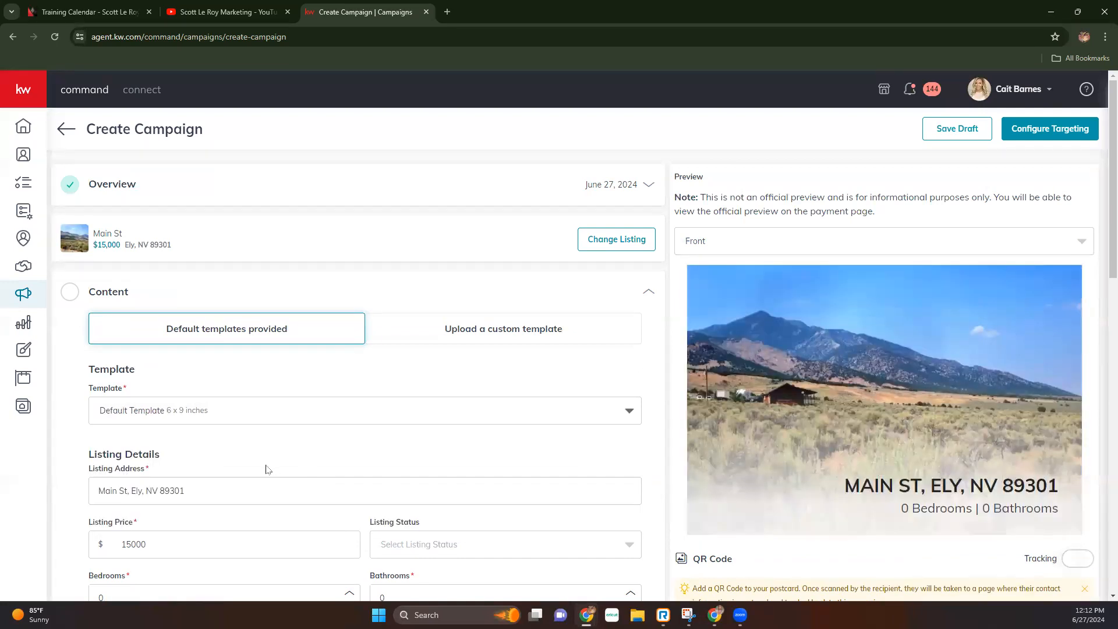
# - Try the Large Modern and Large Contemporary templates, then return to Default Template 6 x 9
pyautogui.click(191, 411)
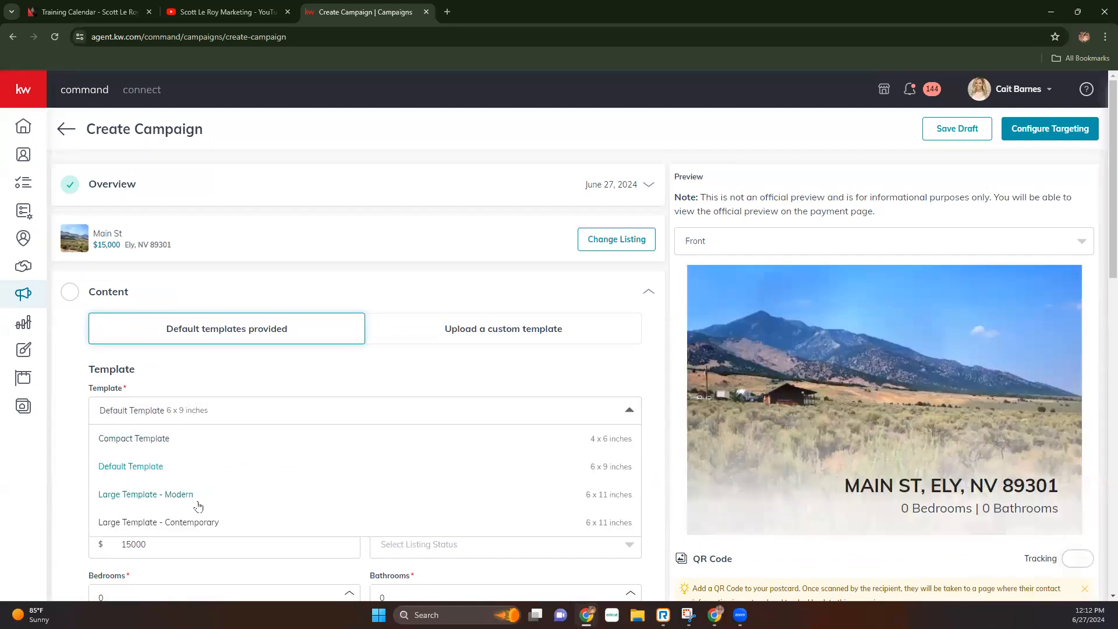
pyautogui.click(196, 494)
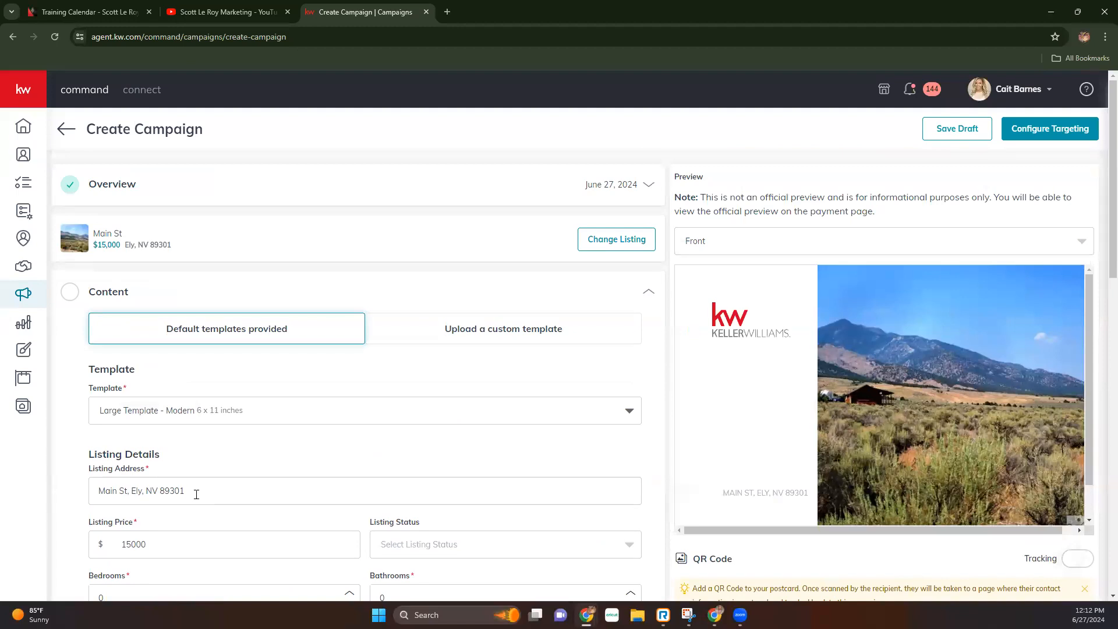
pyautogui.click(198, 409)
pyautogui.click(197, 523)
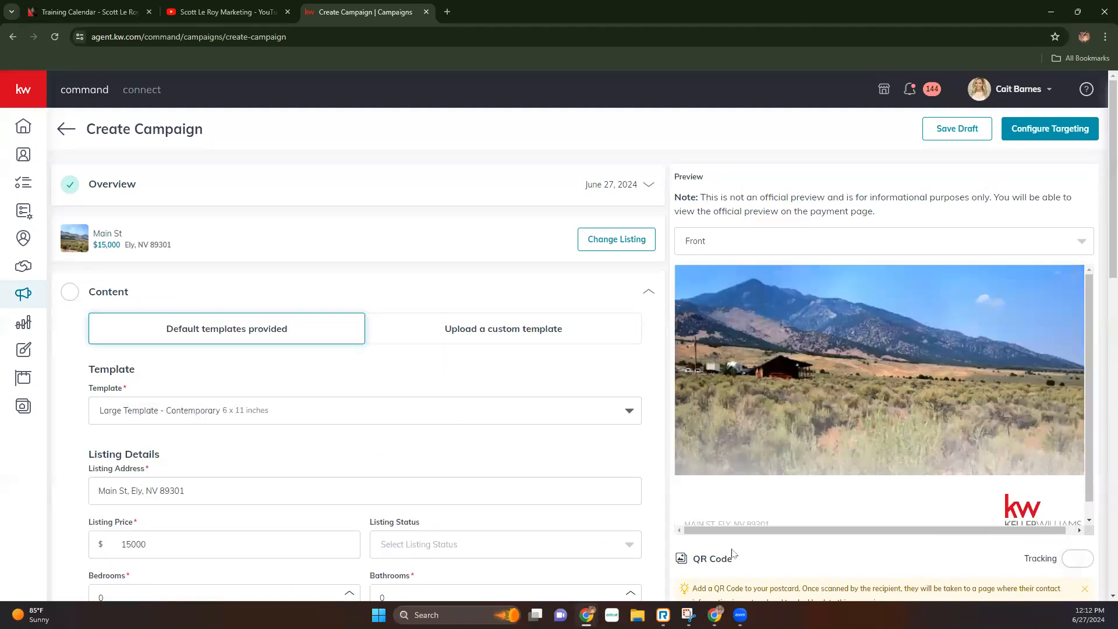
pyautogui.scroll(-1, 1036, 382)
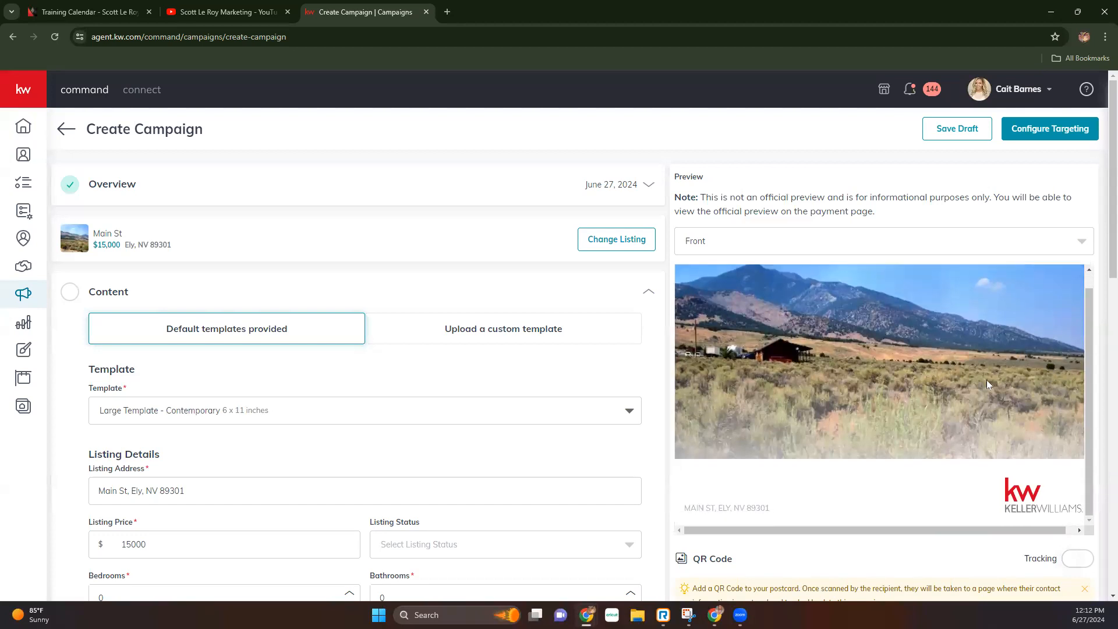
pyautogui.click(182, 411)
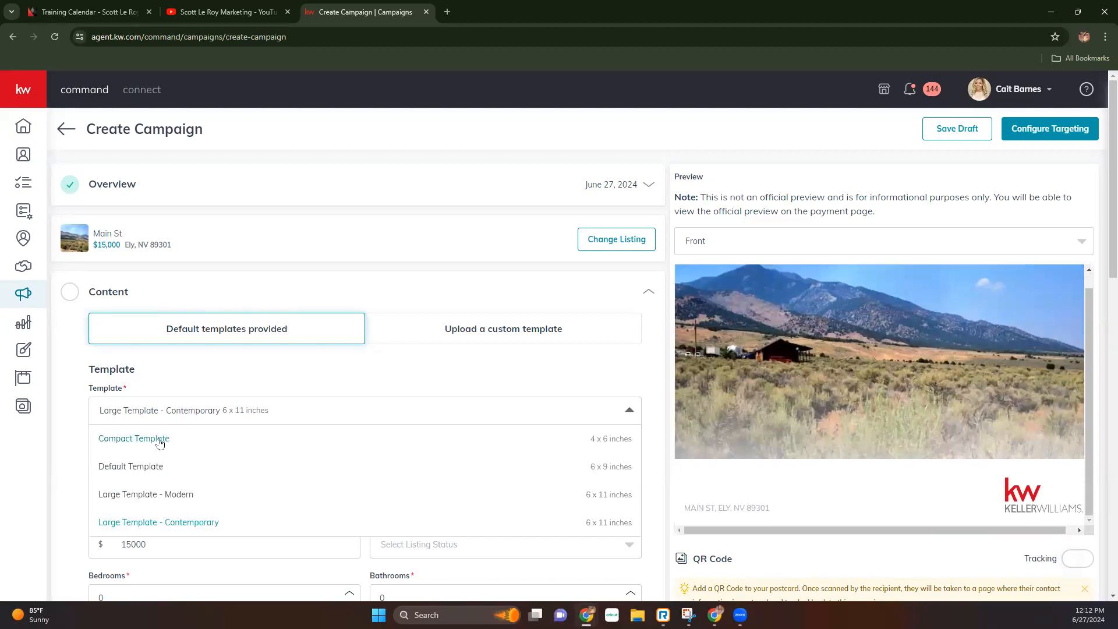
pyautogui.click(185, 468)
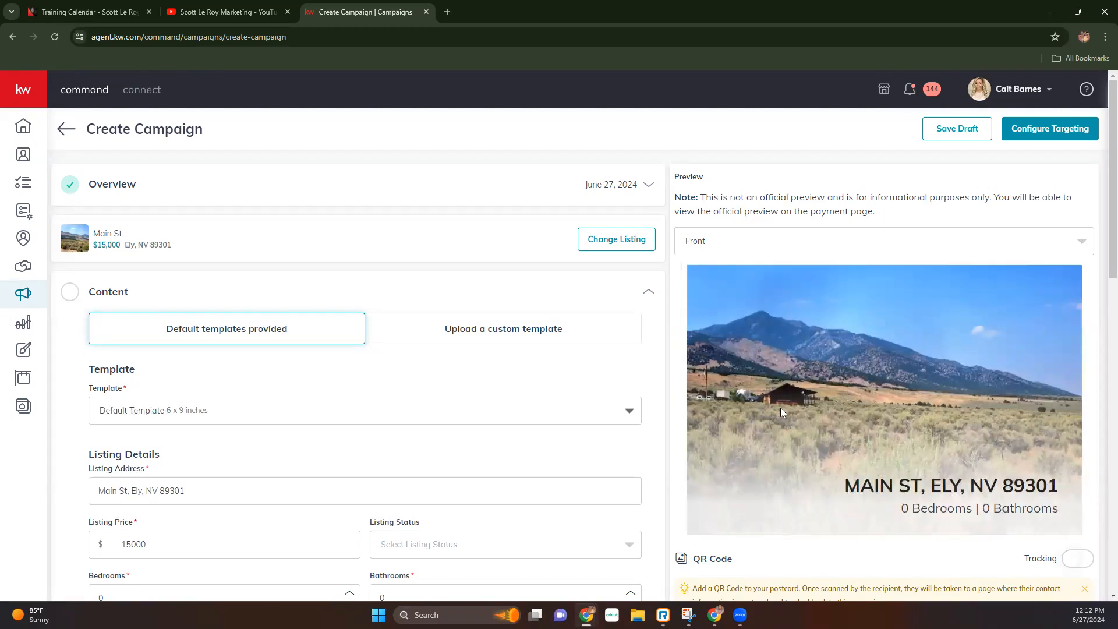
pyautogui.scroll(-1, 618, 424)
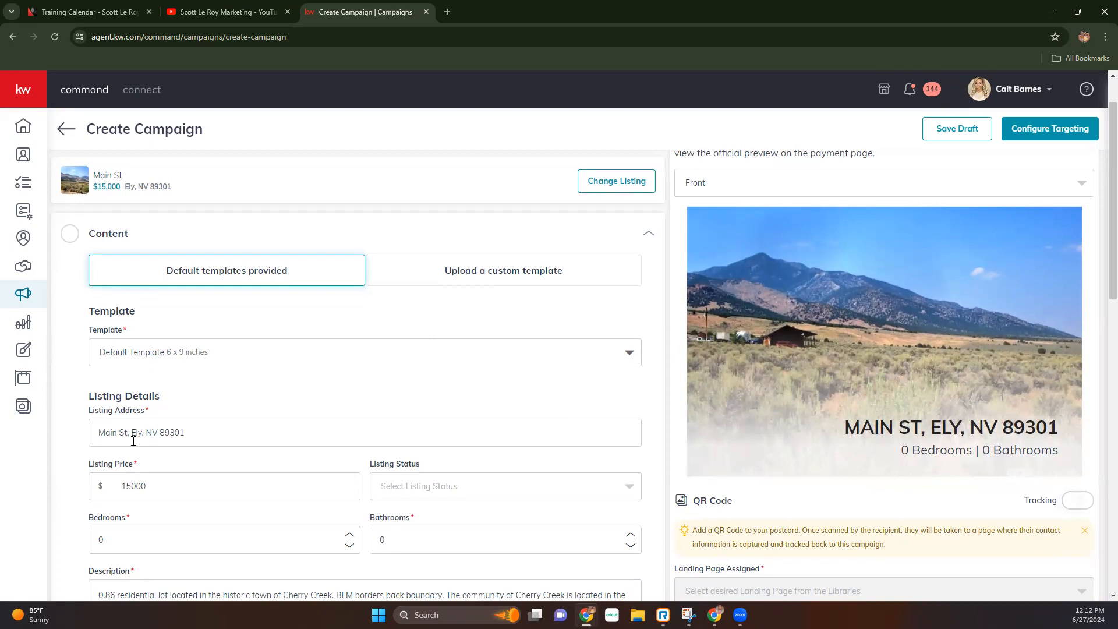
pyautogui.scroll(-2, 133, 439)
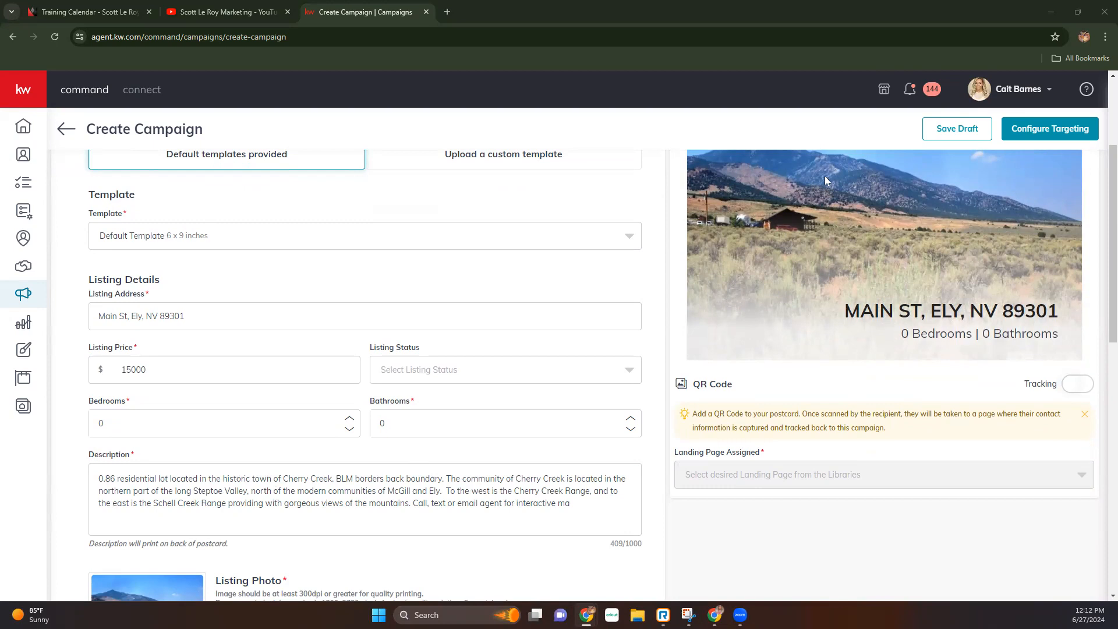
pyautogui.scroll(2, 898, 338)
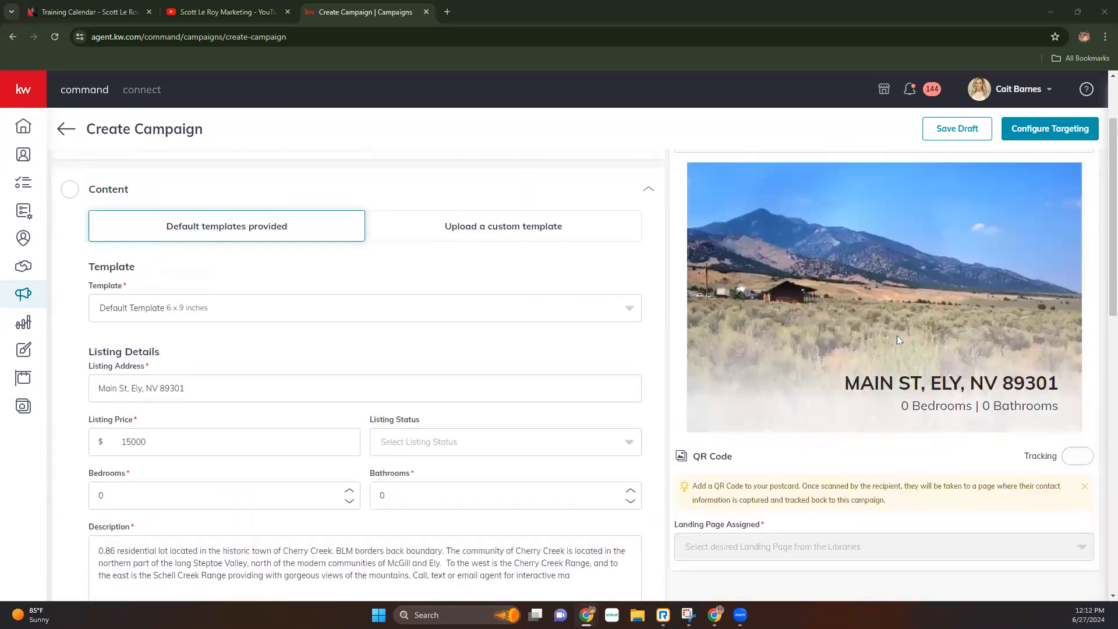
pyautogui.scroll(3, 896, 341)
pyautogui.click(833, 247)
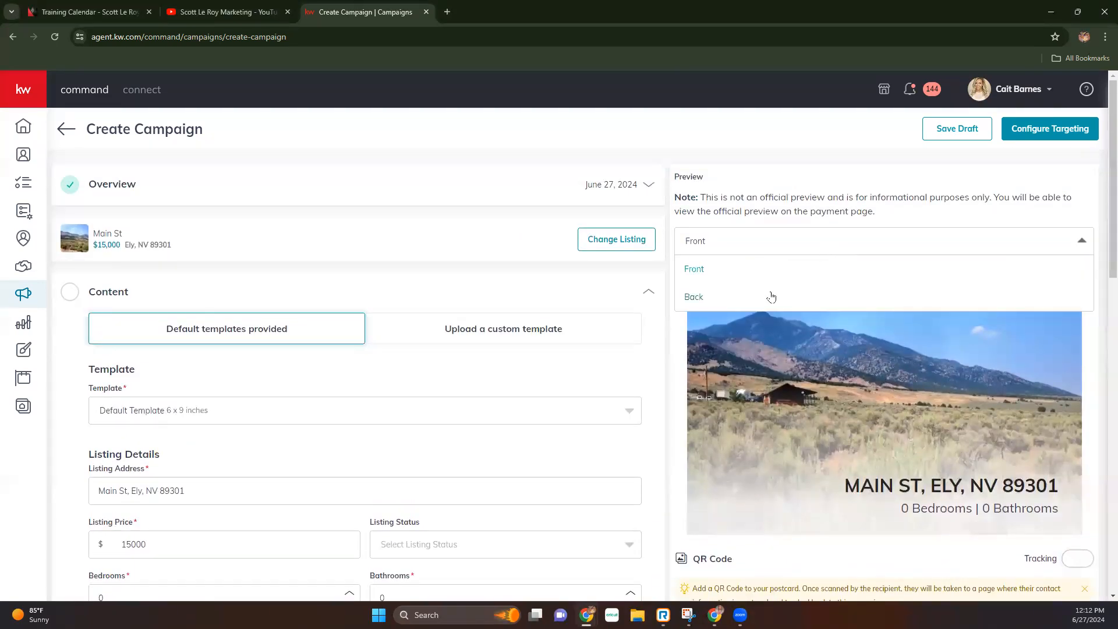
pyautogui.click(706, 297)
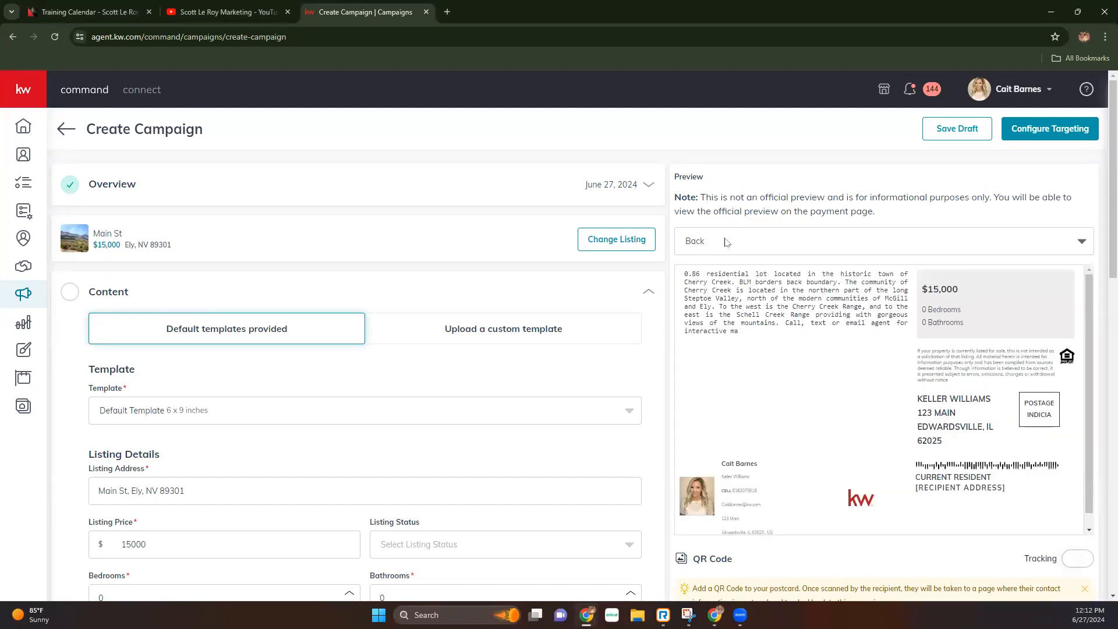
pyautogui.scroll(-3, 266, 508)
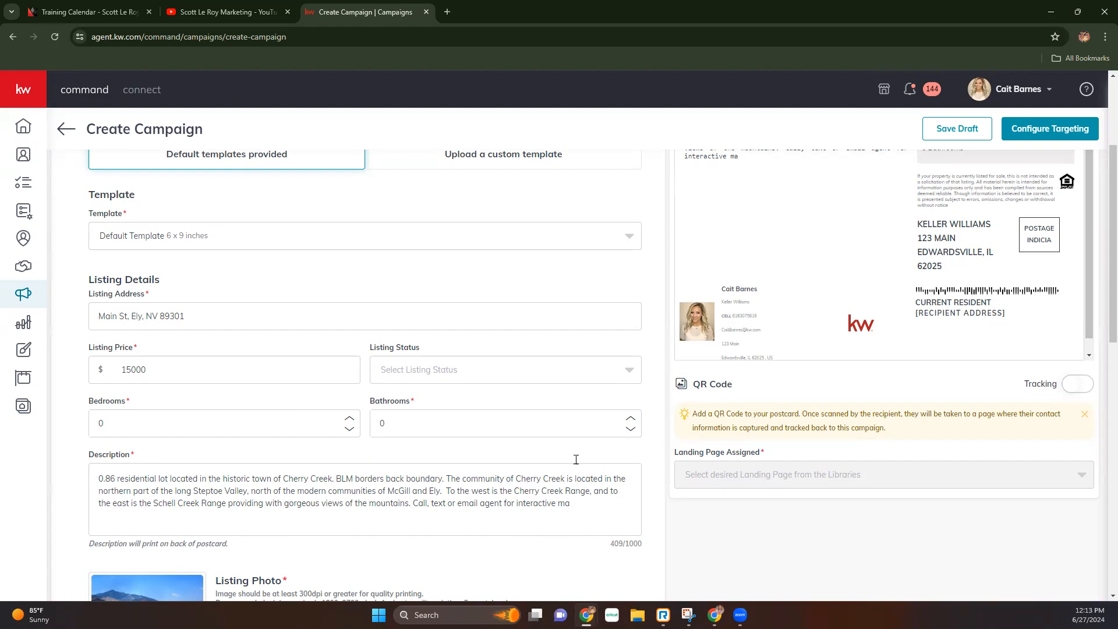
pyautogui.scroll(3, 574, 457)
pyautogui.scroll(-3, 395, 434)
pyautogui.scroll(3, 607, 514)
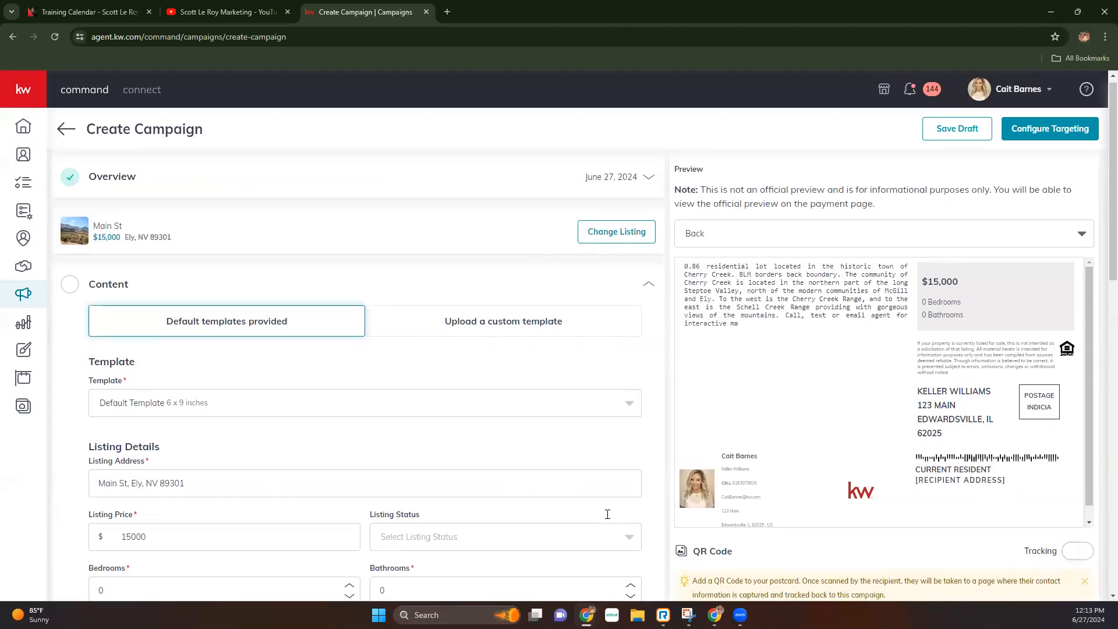
pyautogui.scroll(-5, 607, 514)
pyautogui.scroll(6, 610, 515)
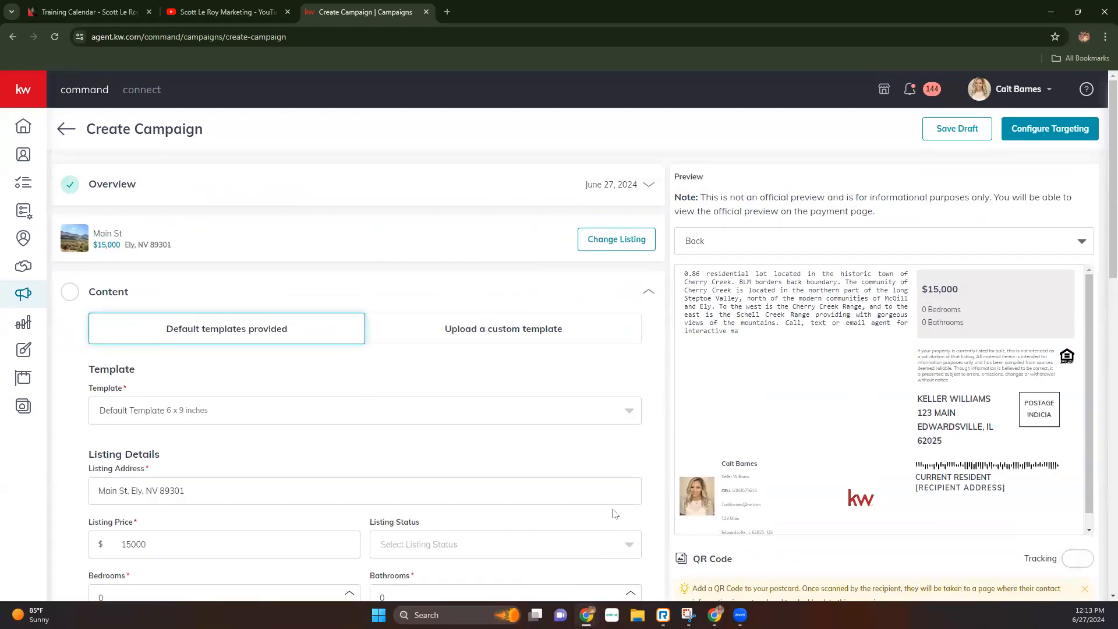
pyautogui.click(757, 243)
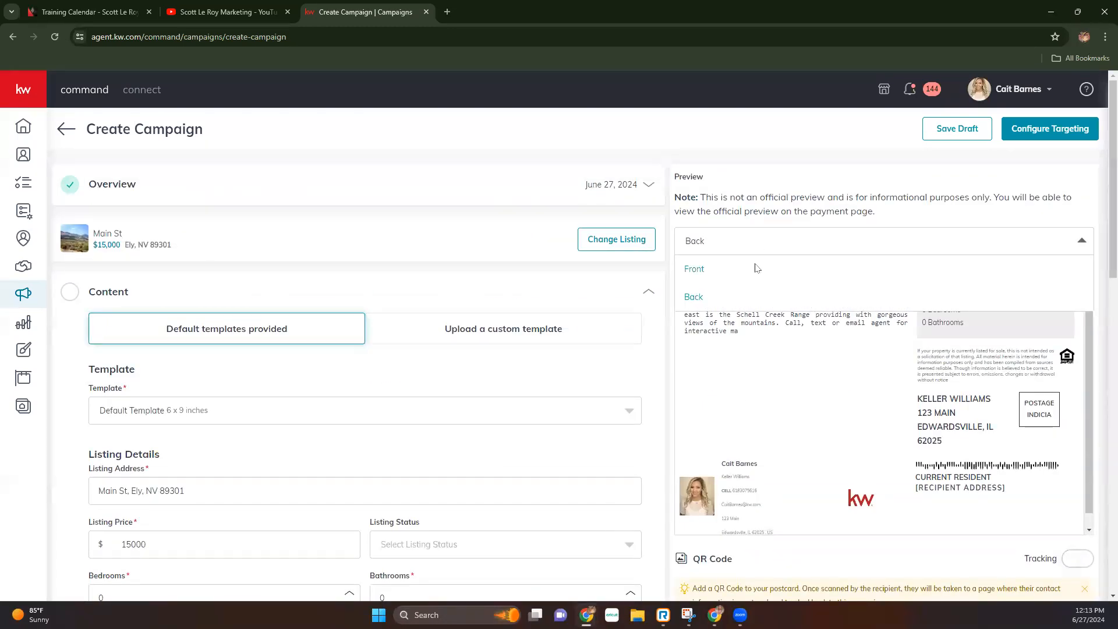
pyautogui.click(757, 268)
# - Set the Listing Status to JUST LISTED
pyautogui.scroll(-3, 489, 492)
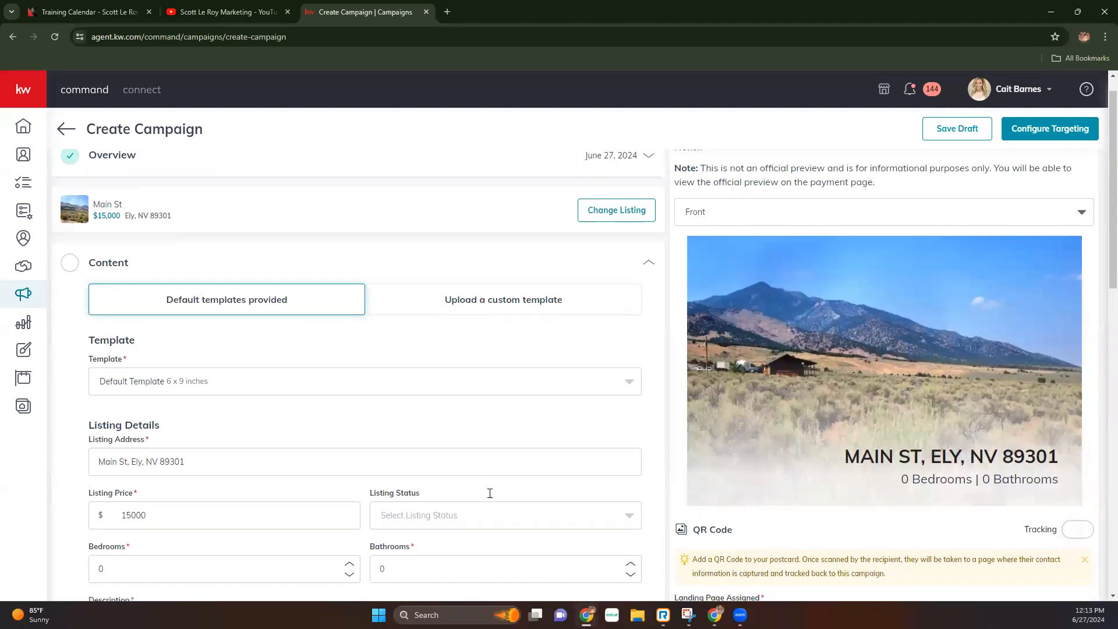
pyautogui.scroll(-2, 489, 493)
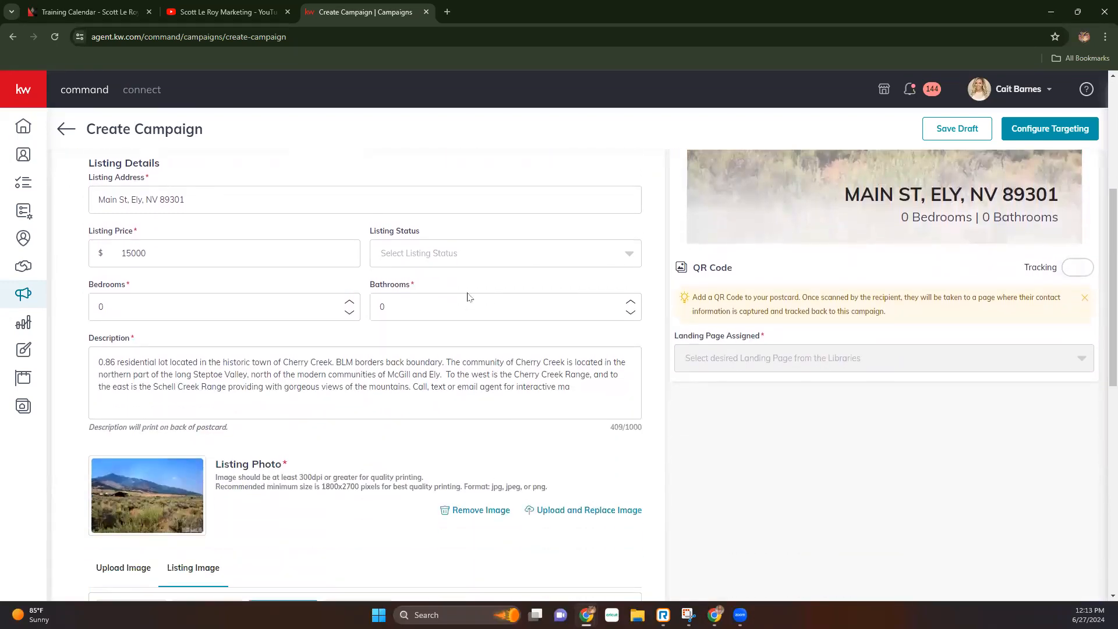
pyautogui.click(460, 259)
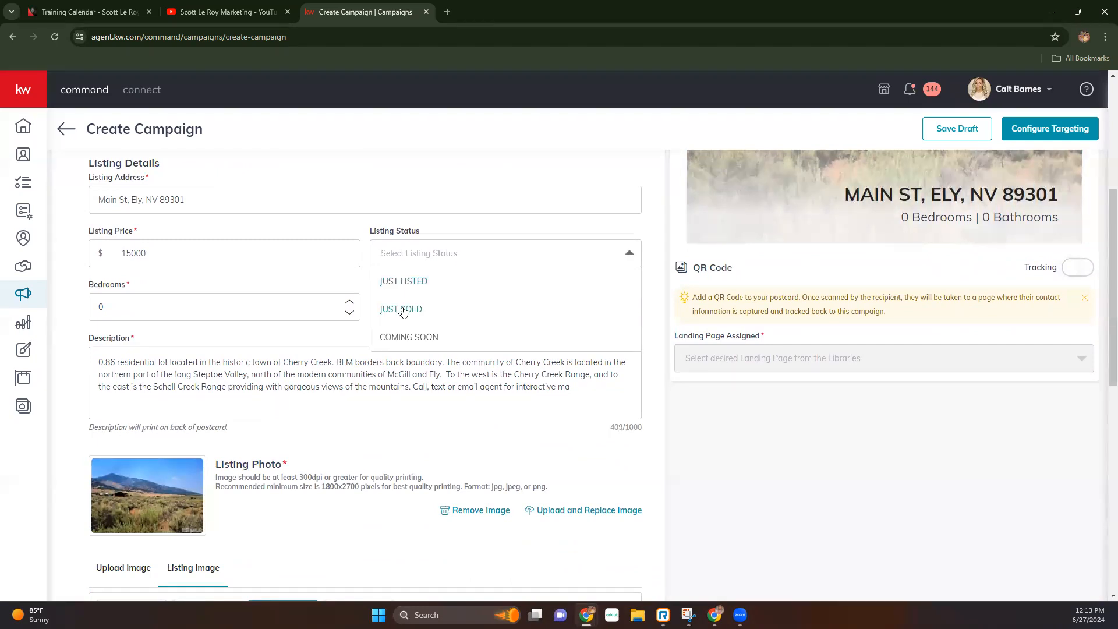
pyautogui.click(415, 281)
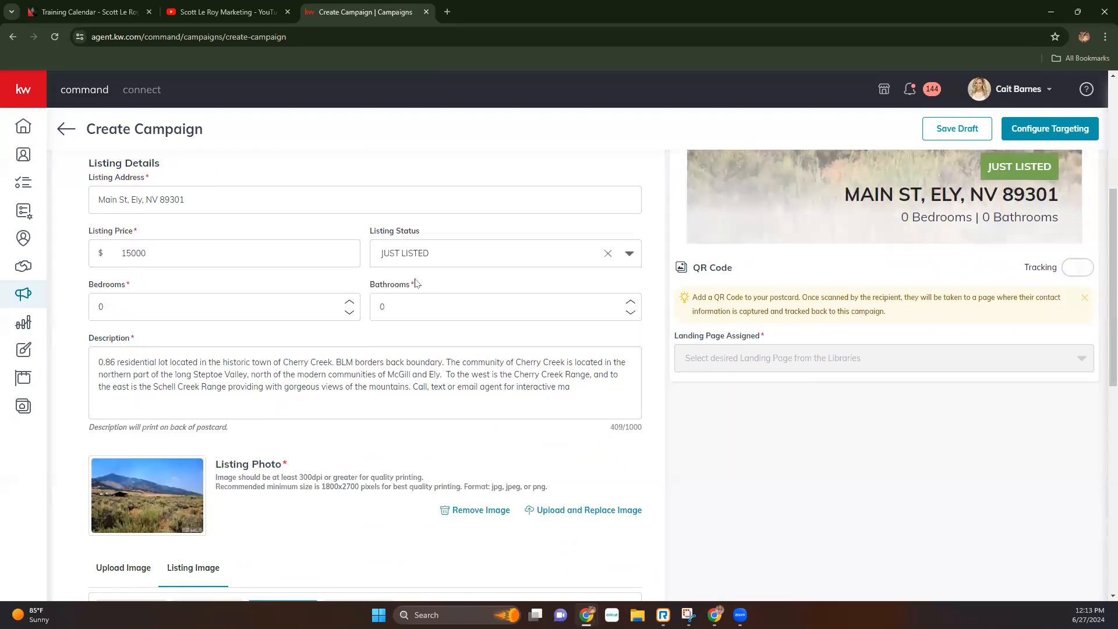
# - Try the Compact 4 x 6, Large Modern and Large Contemporary templates, then reselect Default 6 x 9
pyautogui.scroll(3, 638, 463)
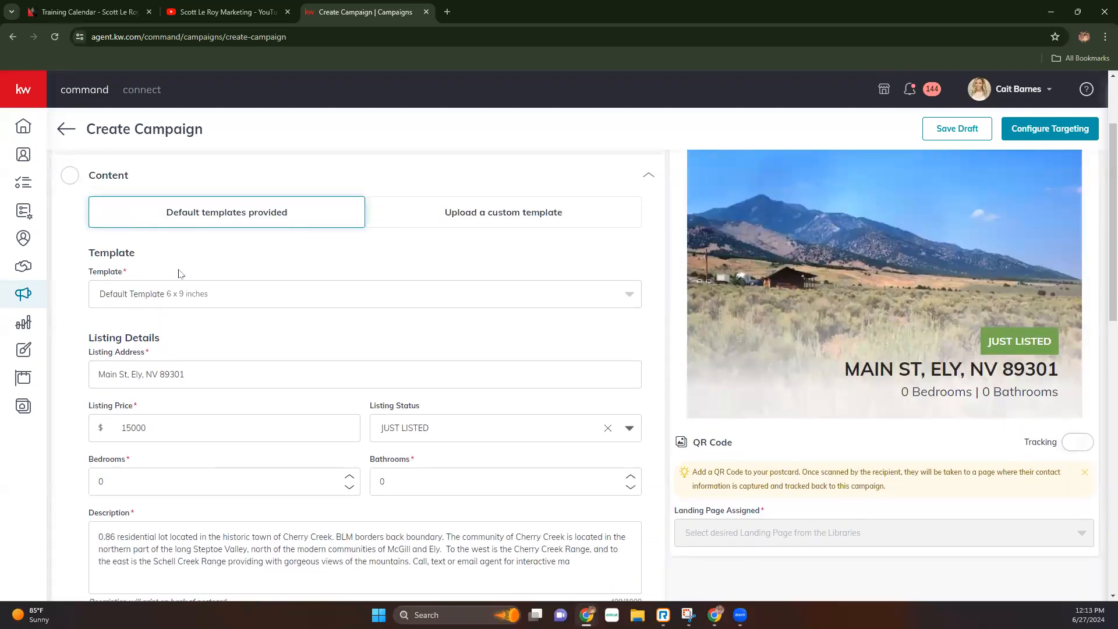
pyautogui.click(180, 295)
pyautogui.click(178, 327)
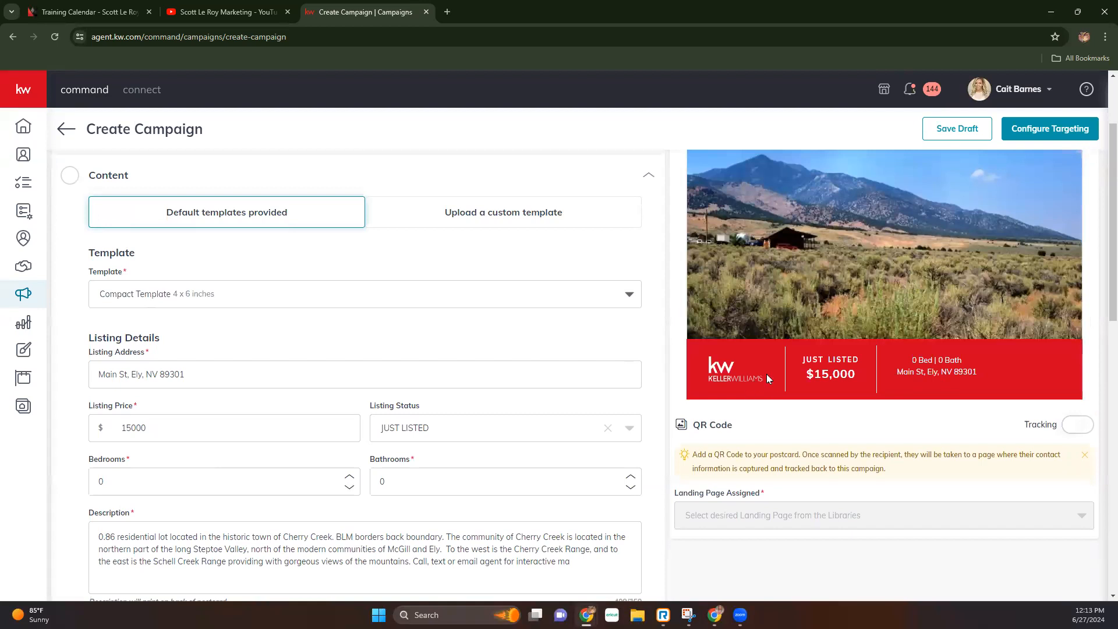
pyautogui.moveTo(799, 360); pyautogui.dragTo(856, 378)
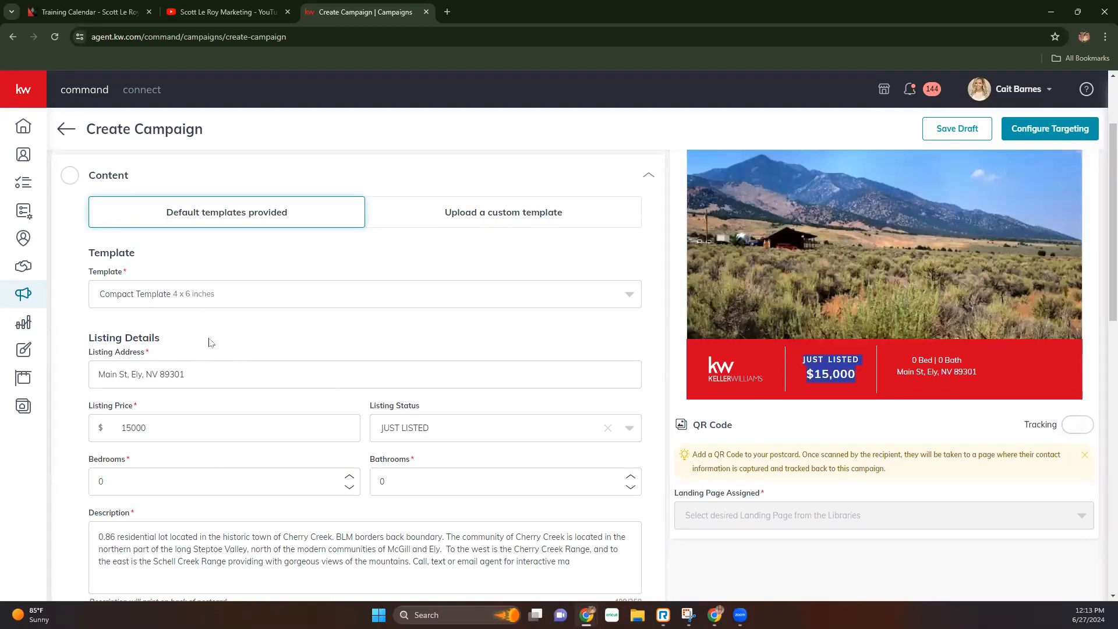
pyautogui.click(208, 295)
pyautogui.click(210, 376)
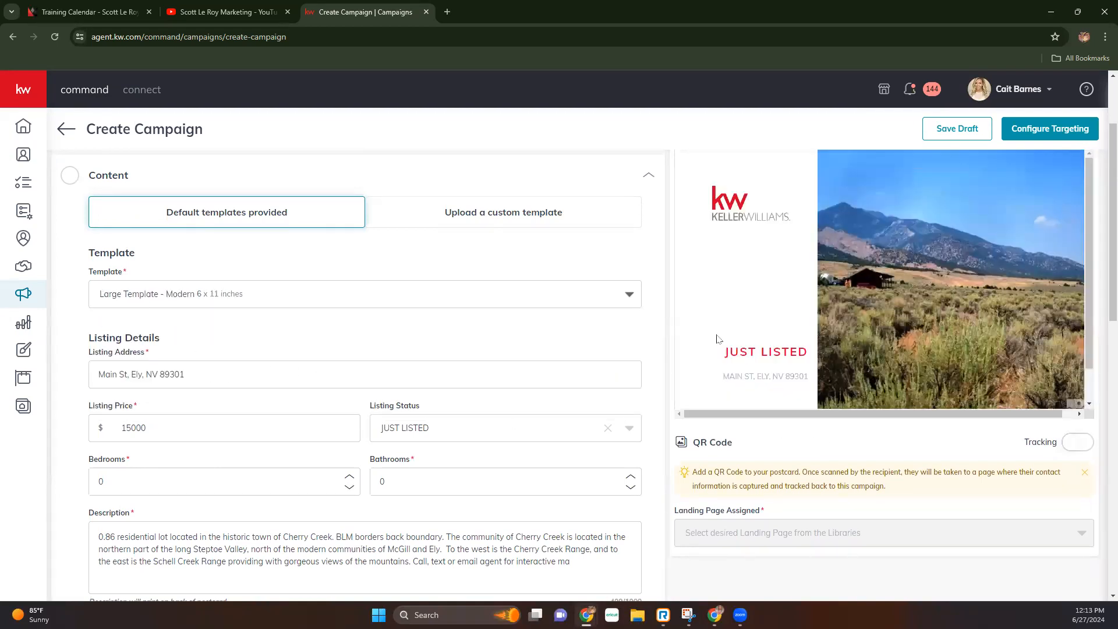
pyautogui.click(287, 301)
pyautogui.click(243, 411)
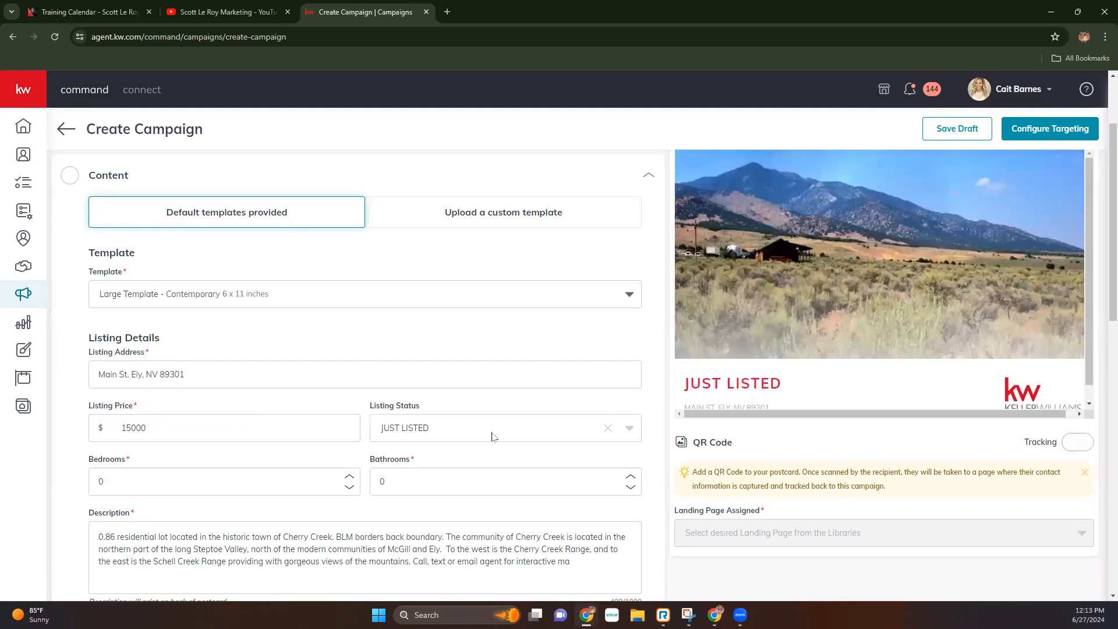
pyautogui.click(226, 301)
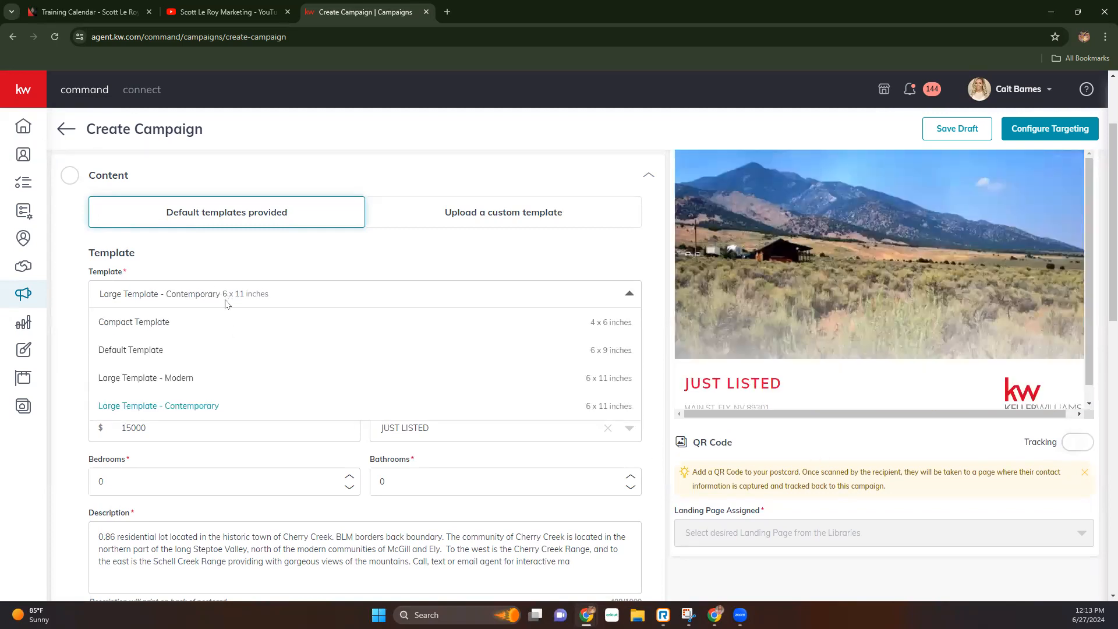
pyautogui.click(207, 352)
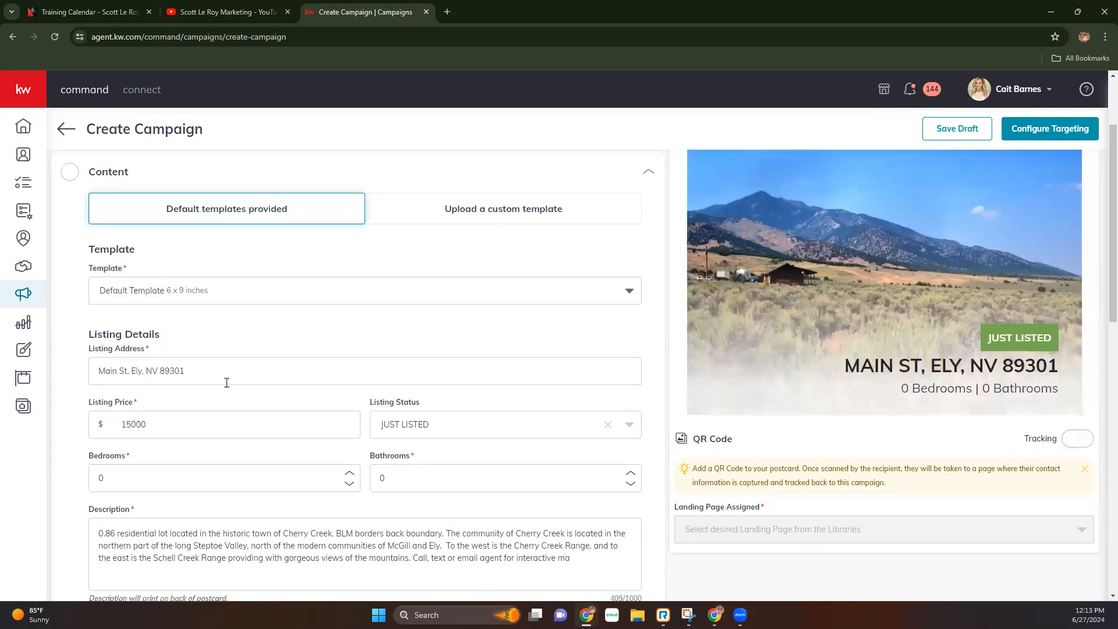
pyautogui.scroll(-3, 224, 379)
pyautogui.scroll(2, 1026, 291)
pyautogui.scroll(1, 1026, 290)
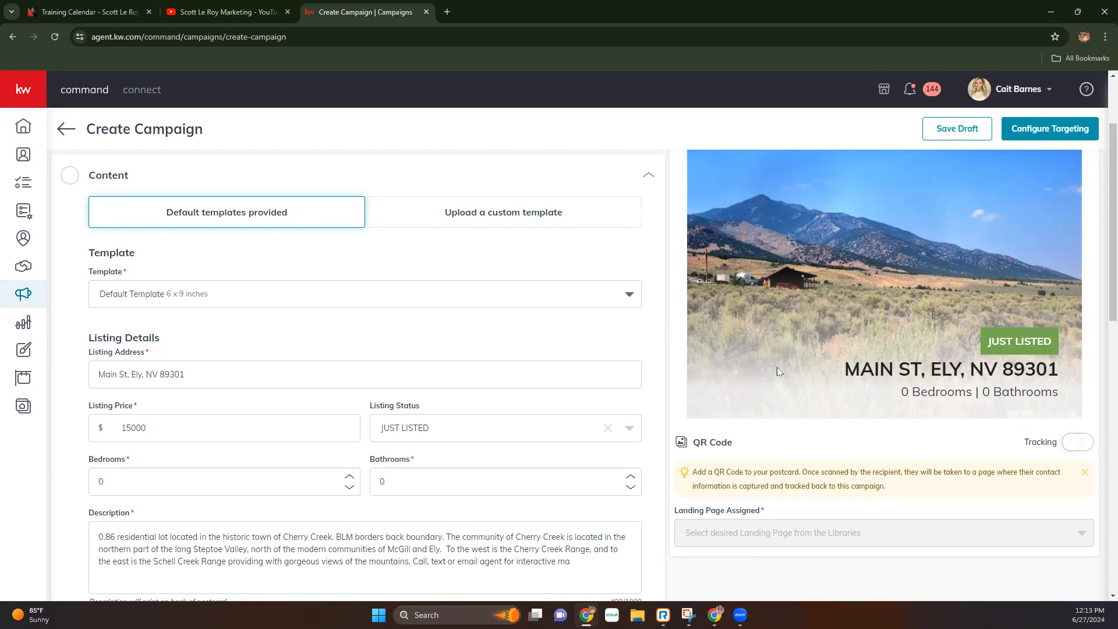
pyautogui.scroll(-4, 777, 371)
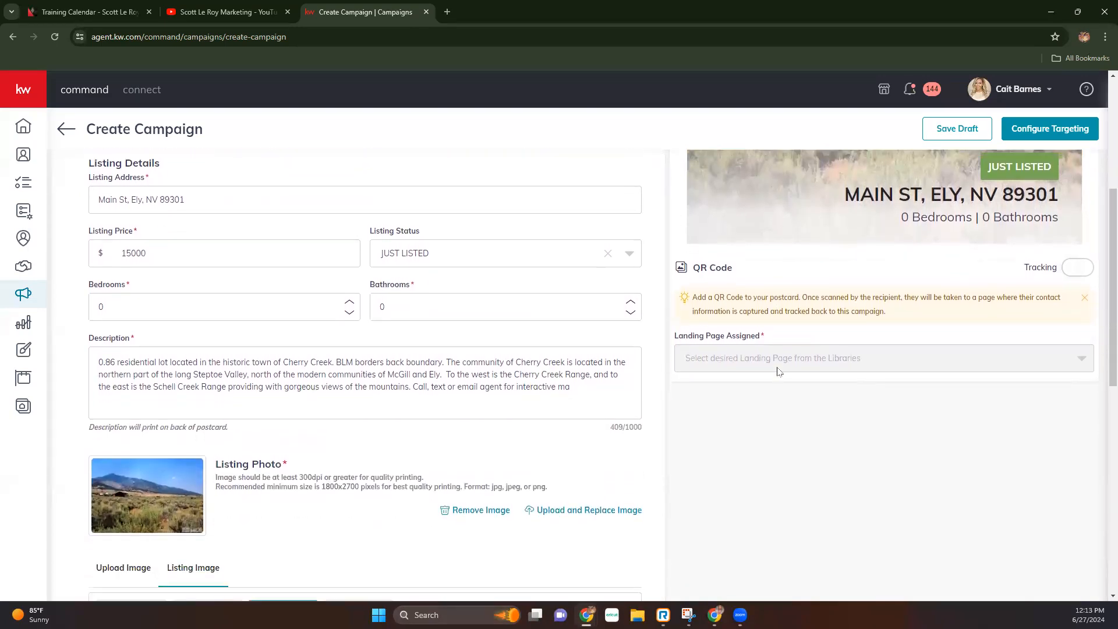
pyautogui.scroll(-5, 310, 397)
pyautogui.scroll(8, 494, 390)
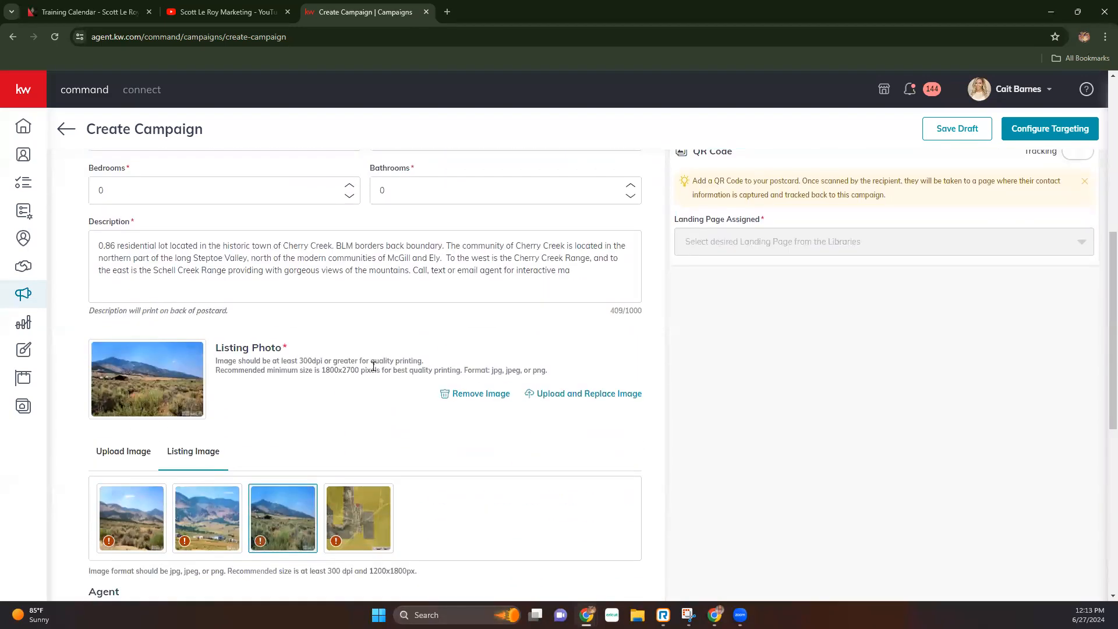
pyautogui.scroll(3, 371, 291)
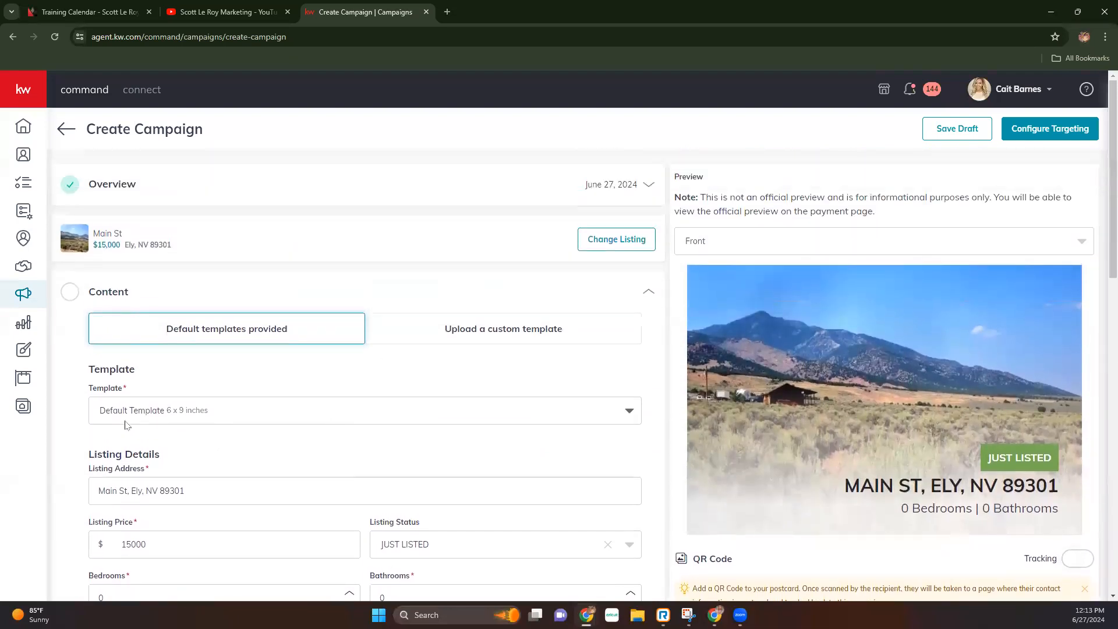
pyautogui.scroll(-3, 260, 418)
pyautogui.scroll(-6, 259, 436)
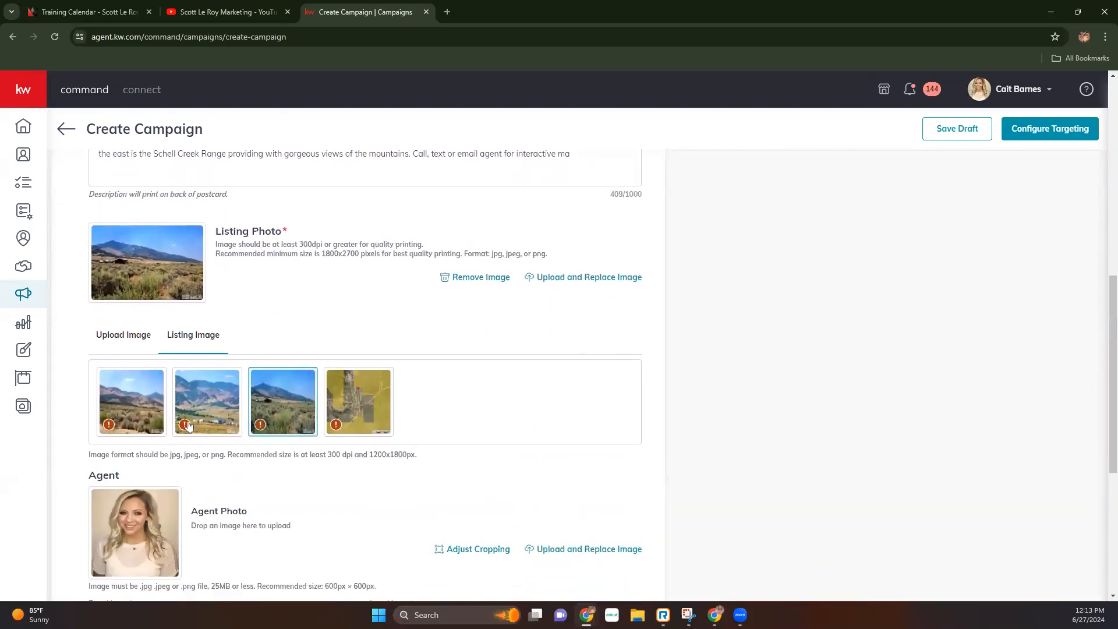
pyautogui.scroll(-1, 93, 472)
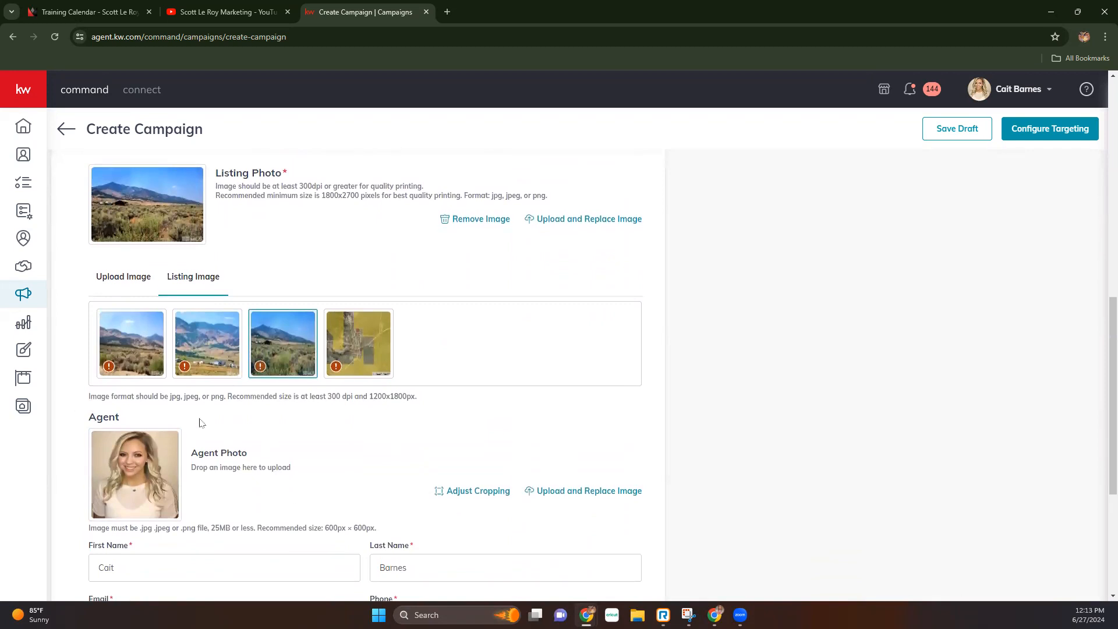
pyautogui.scroll(-2, 208, 482)
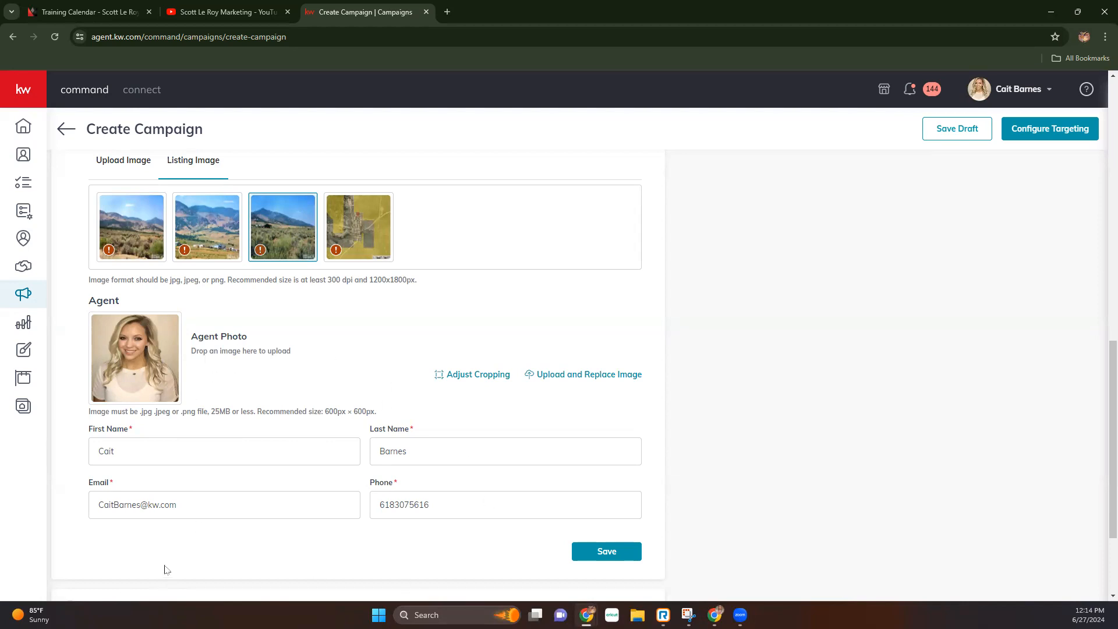
# - Format the agent's phone number and save the postcard content
pyautogui.click(434, 501)
pyautogui.press('space')
pyautogui.click(618, 552)
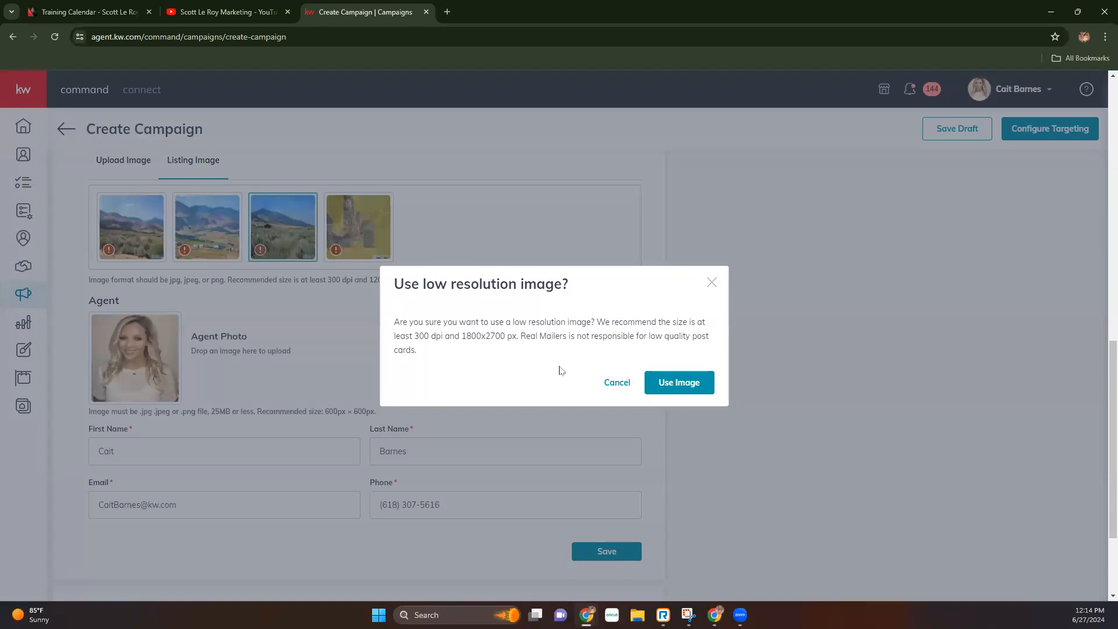
# - Accept the low-resolution warning to keep the third listing photo
pyautogui.moveTo(537, 337); pyautogui.dragTo(691, 341)
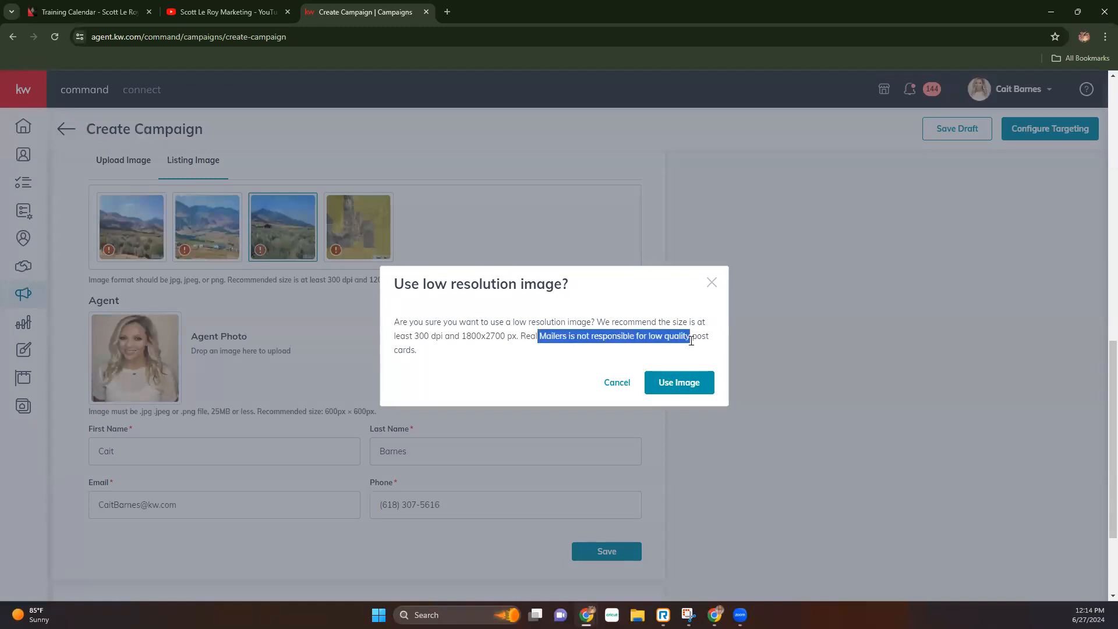
pyautogui.click(564, 361)
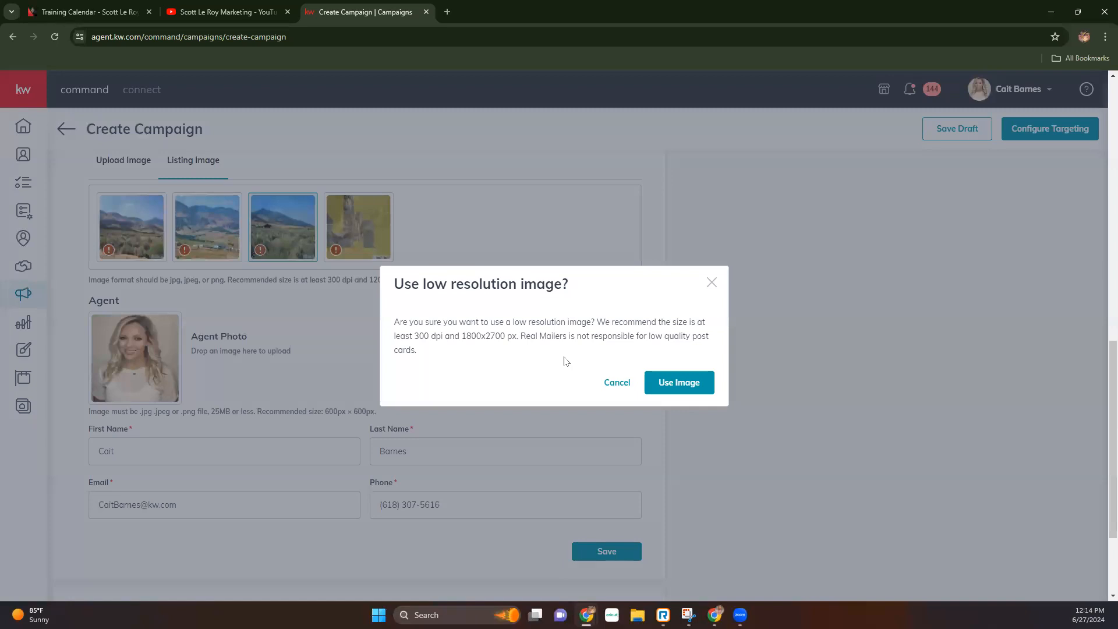
pyautogui.click(704, 388)
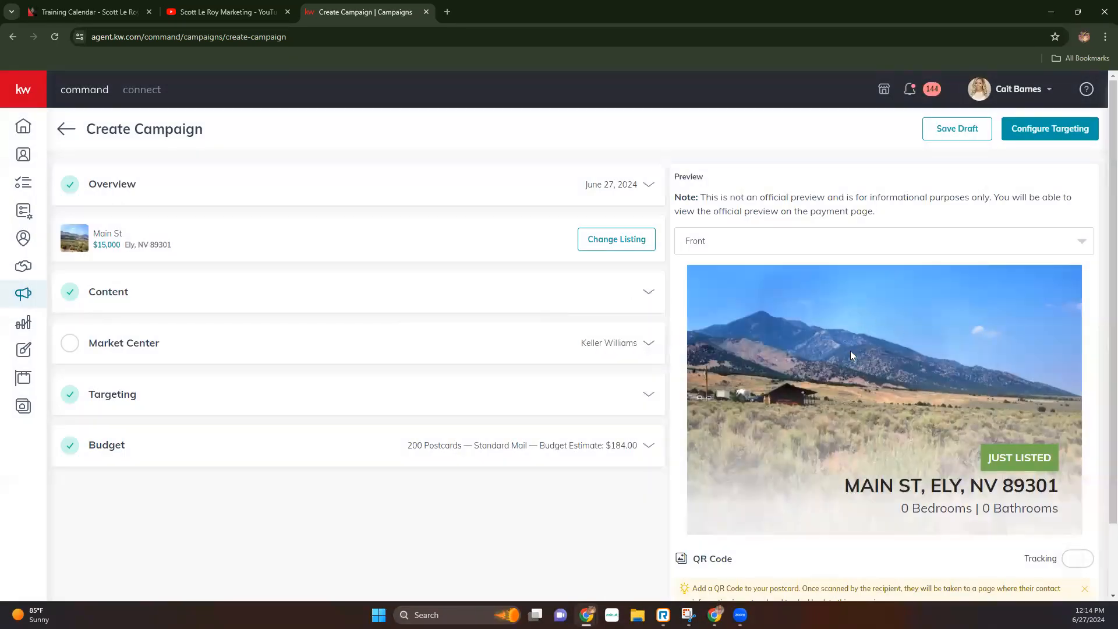
pyautogui.scroll(-2, 492, 387)
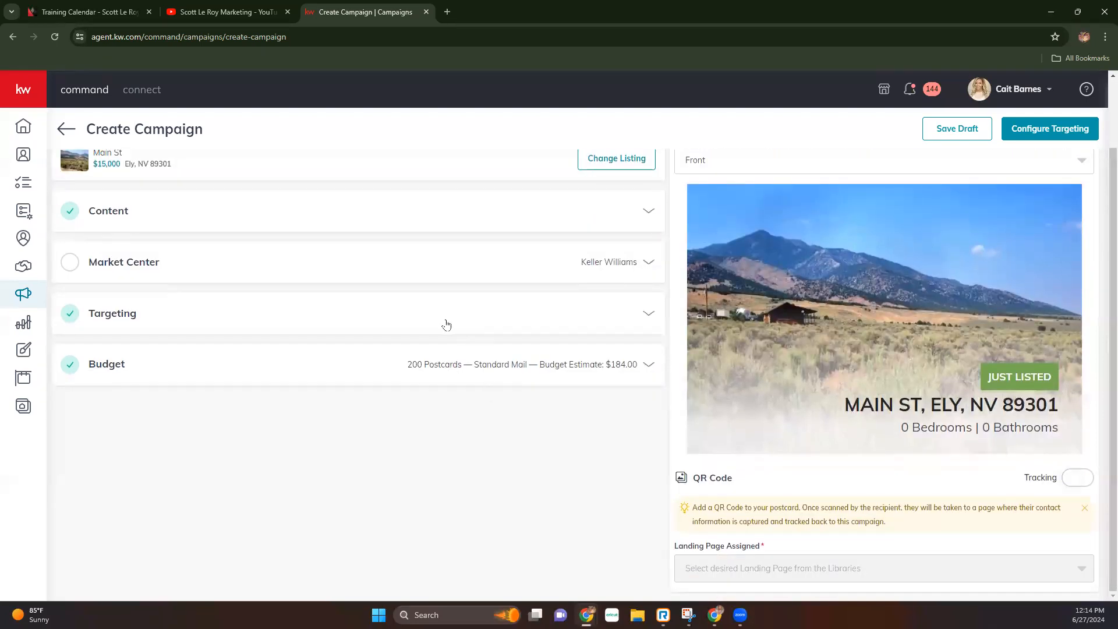
# - Enter zip code 62025 in the Market Center mailing address
pyautogui.click(138, 265)
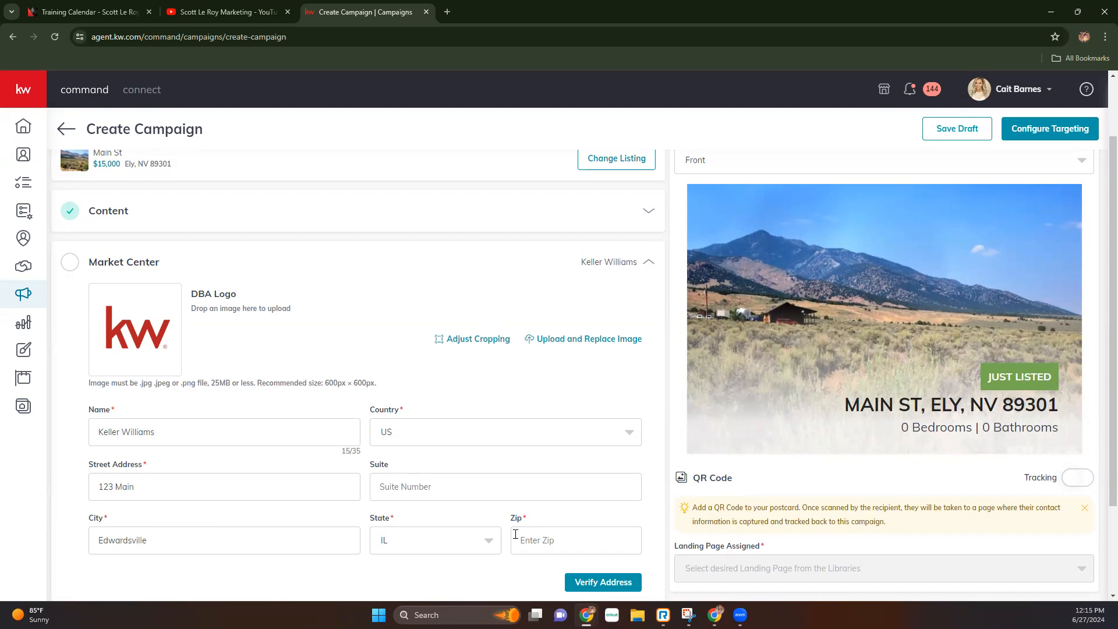
pyautogui.write('62025')
pyautogui.scroll(-2, 466, 524)
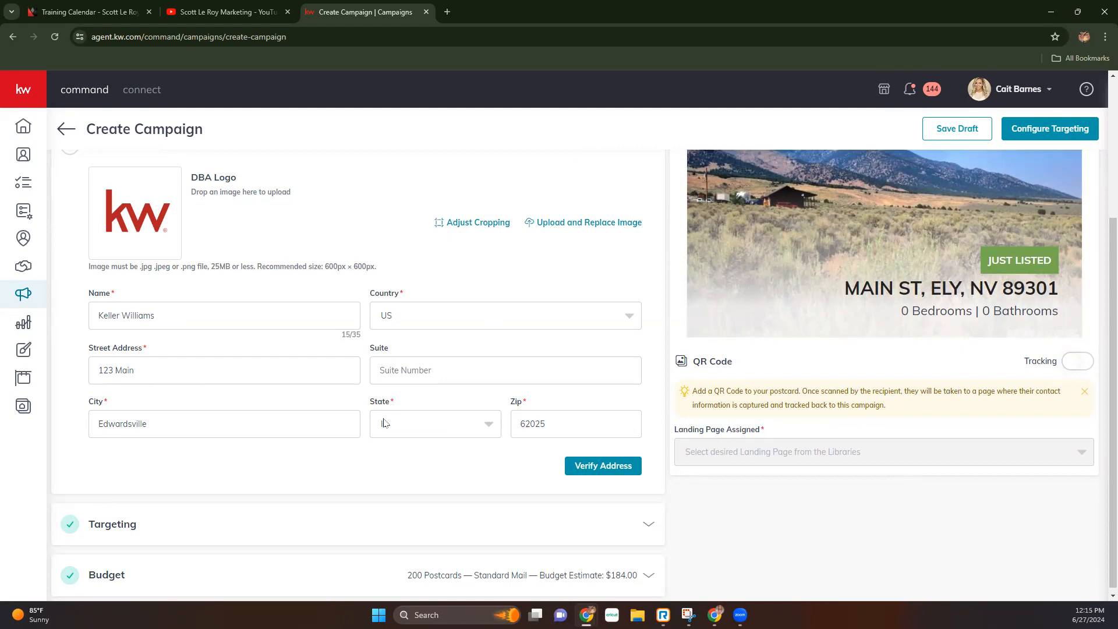
pyautogui.moveTo(75, 415); pyautogui.dragTo(578, 419)
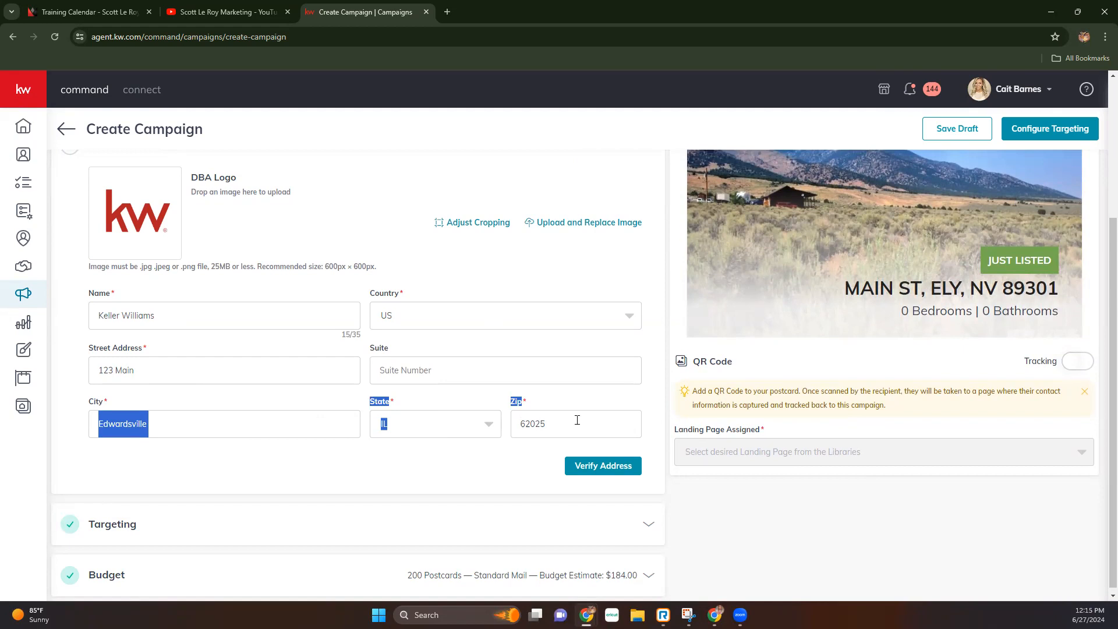
pyautogui.click(184, 467)
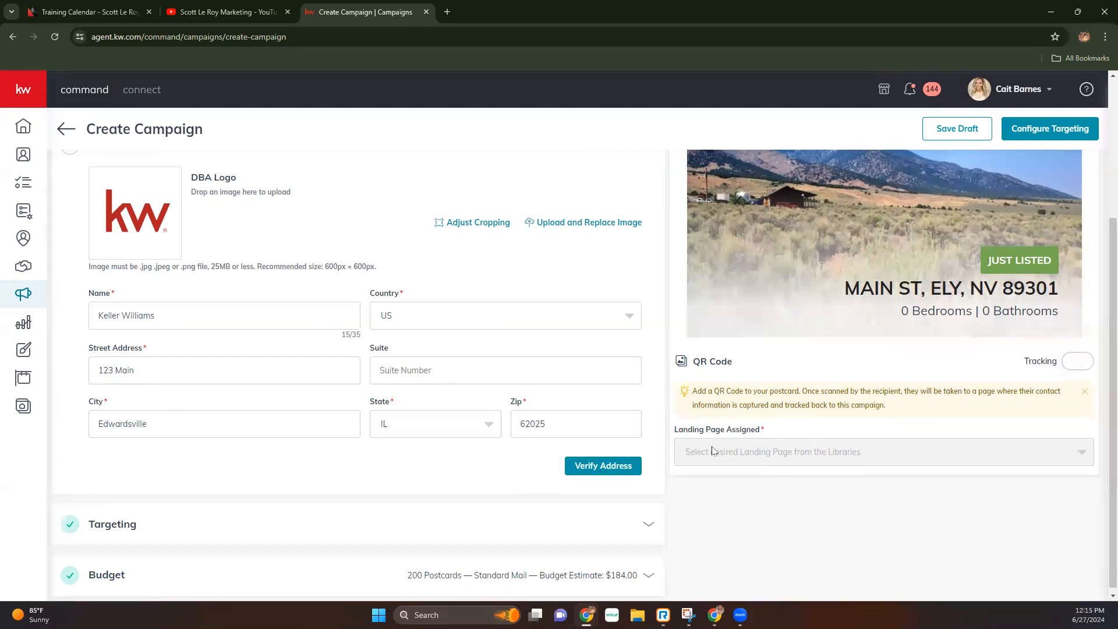
# - Verify the address and confirm 123 Main, Edwardsville, IL 62025 exactly as entered
pyautogui.click(599, 470)
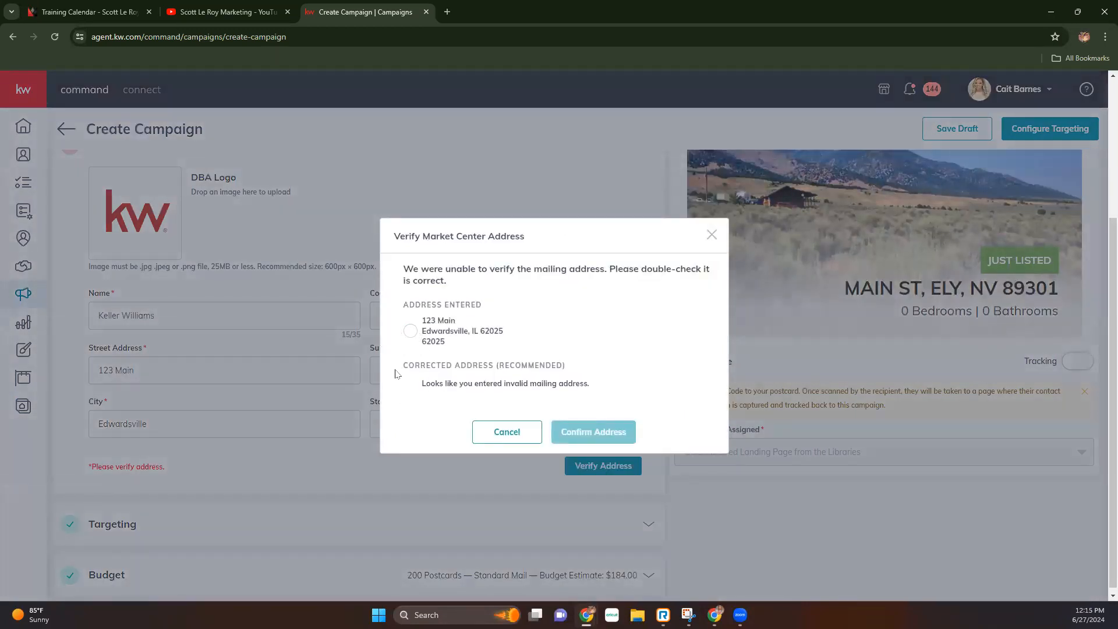
pyautogui.click(411, 331)
pyautogui.click(602, 442)
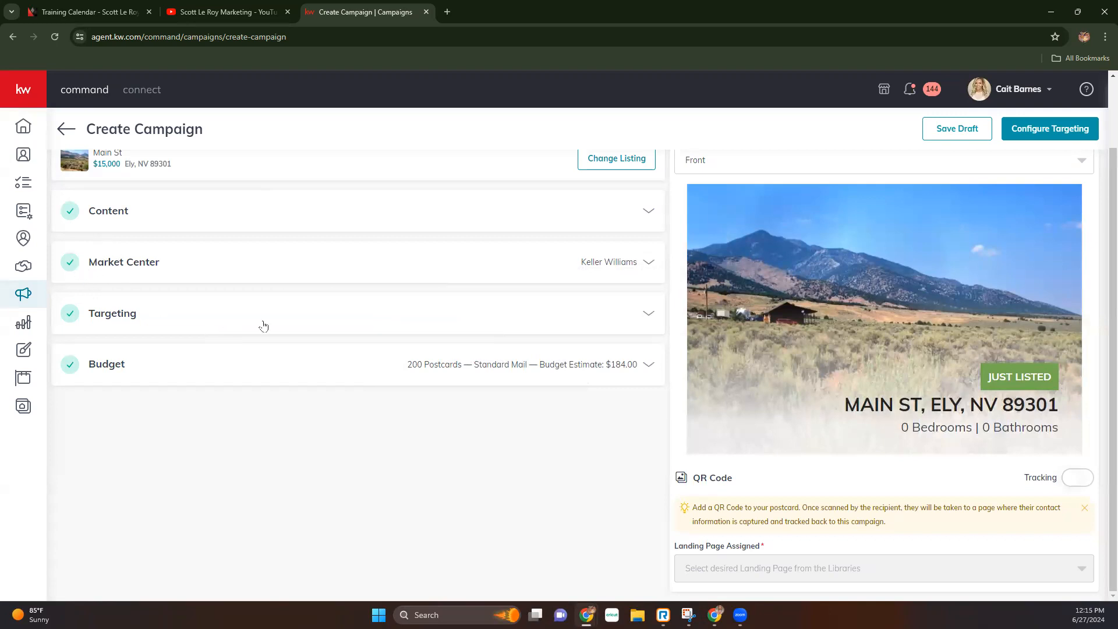
# - Keep Local Targeting at Main St, Ely, NV 89301 and save the Targeting section
pyautogui.click(649, 315)
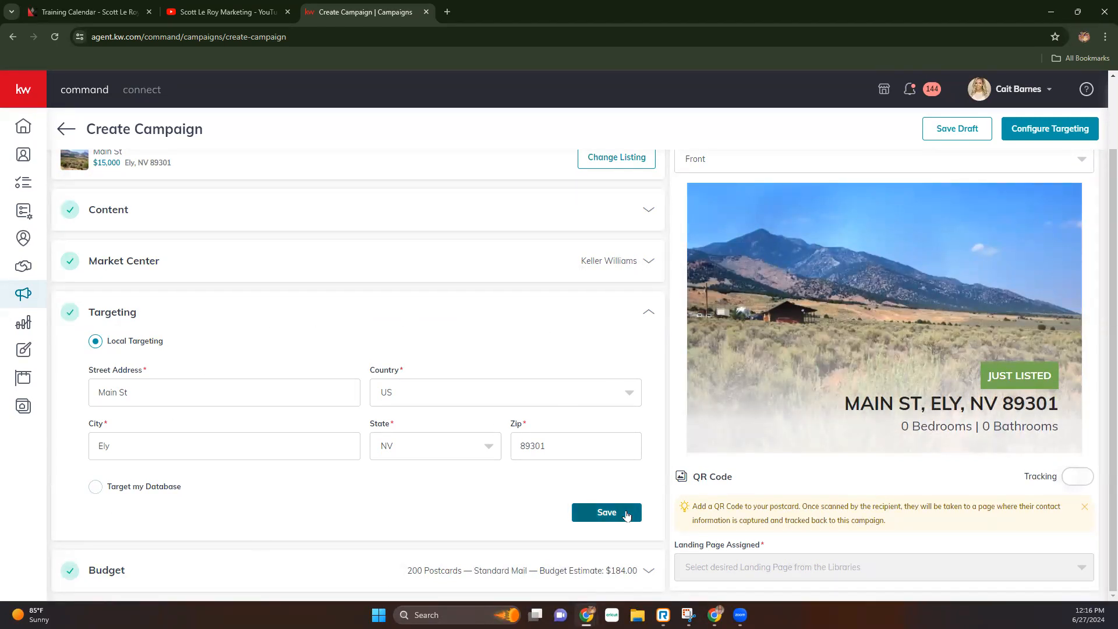
pyautogui.click(606, 512)
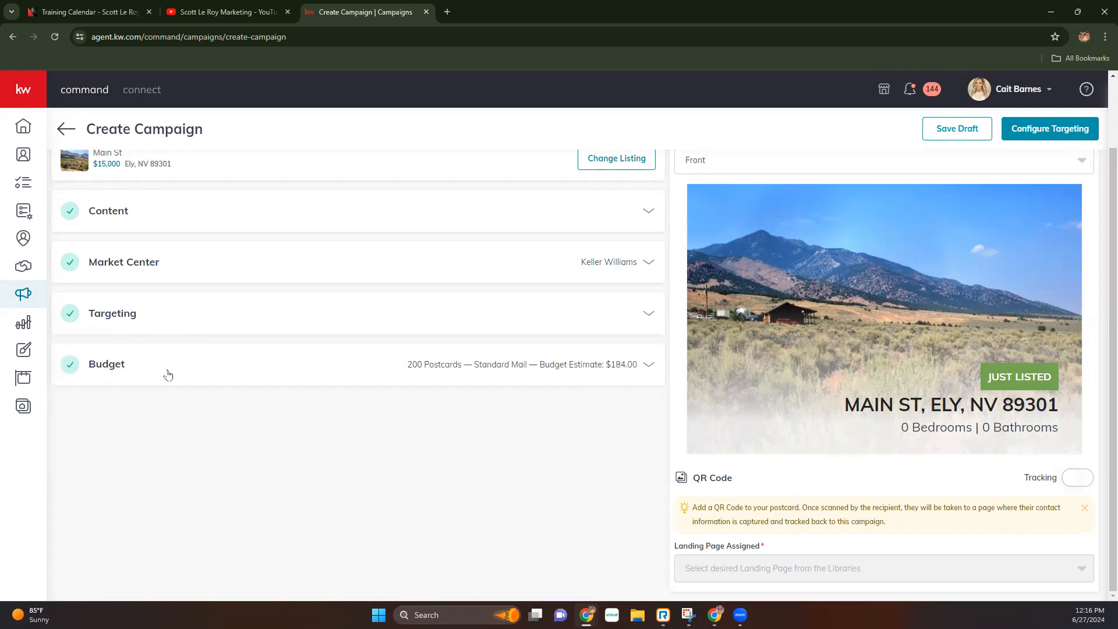
# - Save a budget of 150 postcards with First Class ($0.97) postage, estimating $145.50
pyautogui.click(197, 368)
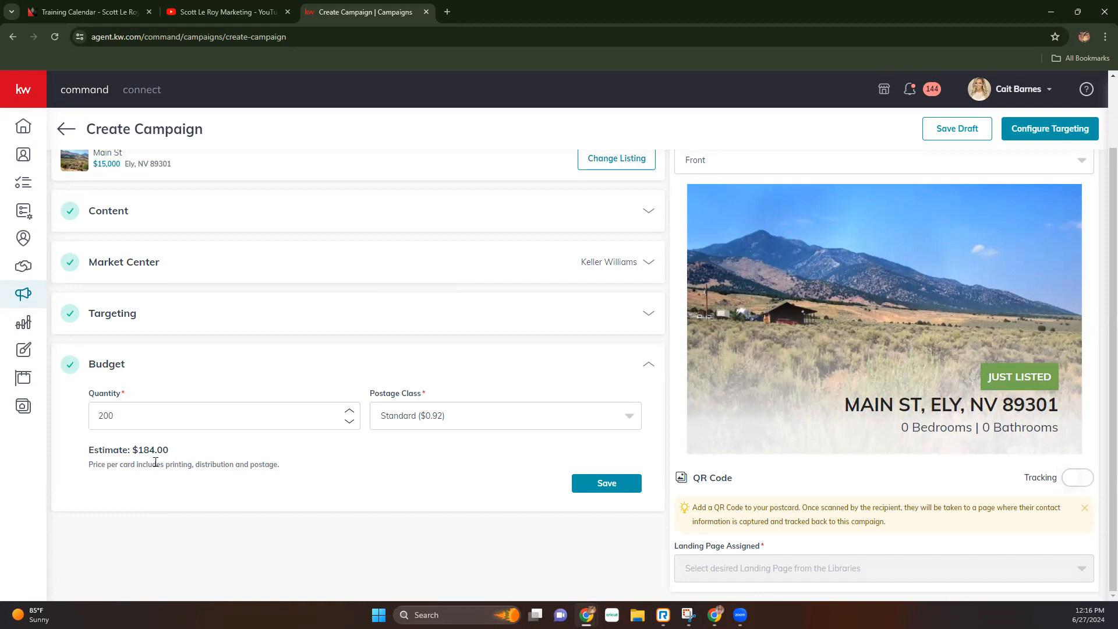
pyautogui.moveTo(144, 417); pyautogui.dragTo(60, 406)
pyautogui.write('150')
pyautogui.click(436, 425)
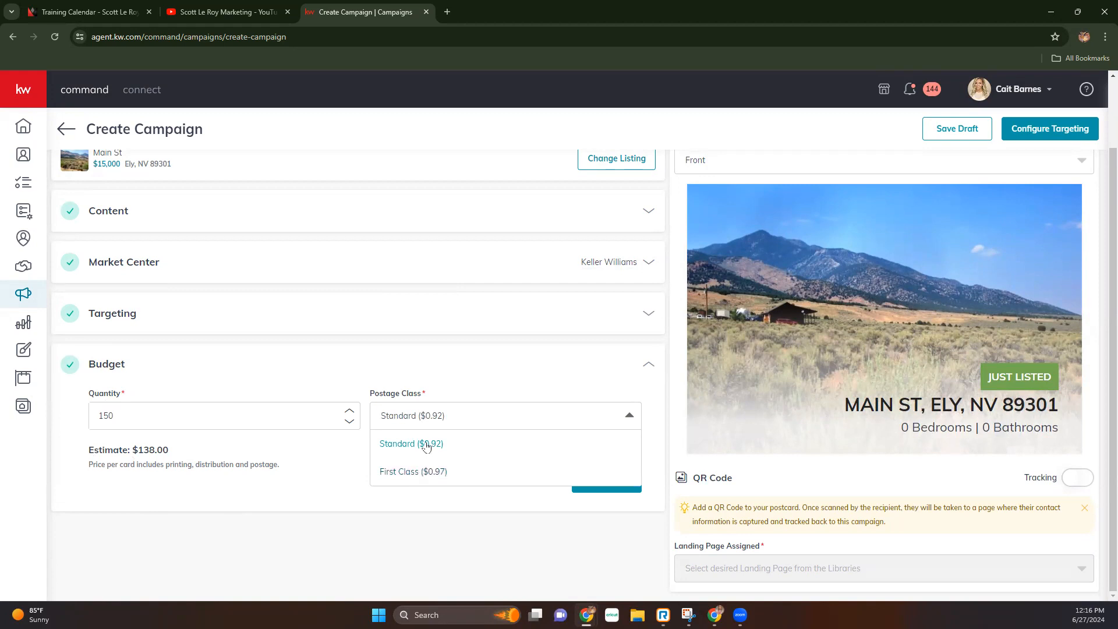
pyautogui.click(443, 474)
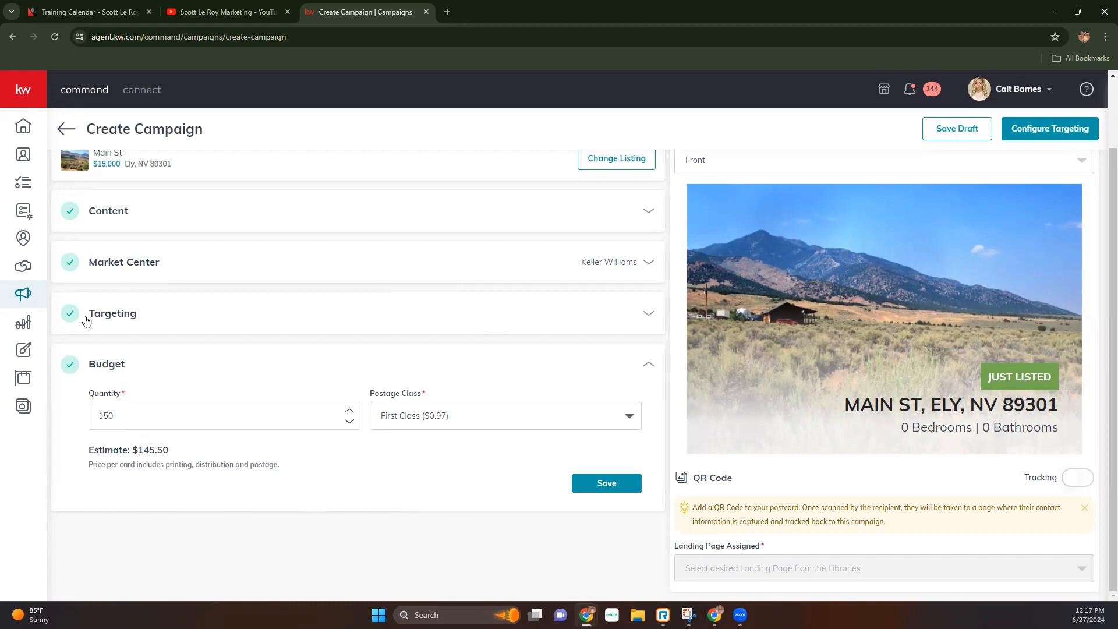
pyautogui.click(601, 488)
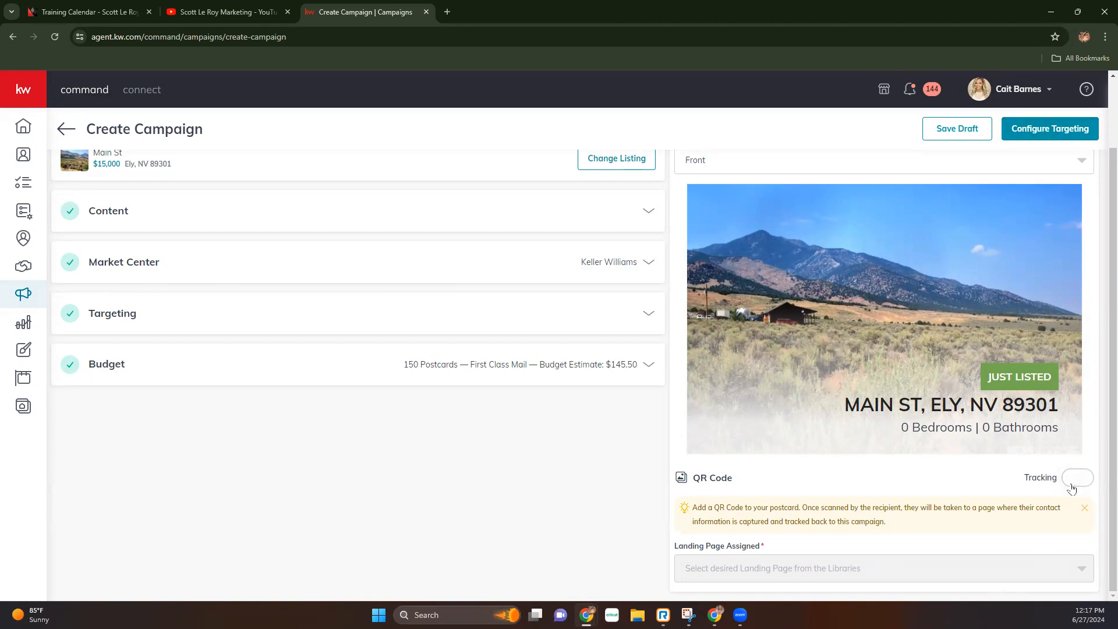
# - Enable QR code tracking and choose Agent App Link as the assigned landing page
pyautogui.moveTo(695, 477); pyautogui.dragTo(745, 480)
pyautogui.click(1072, 479)
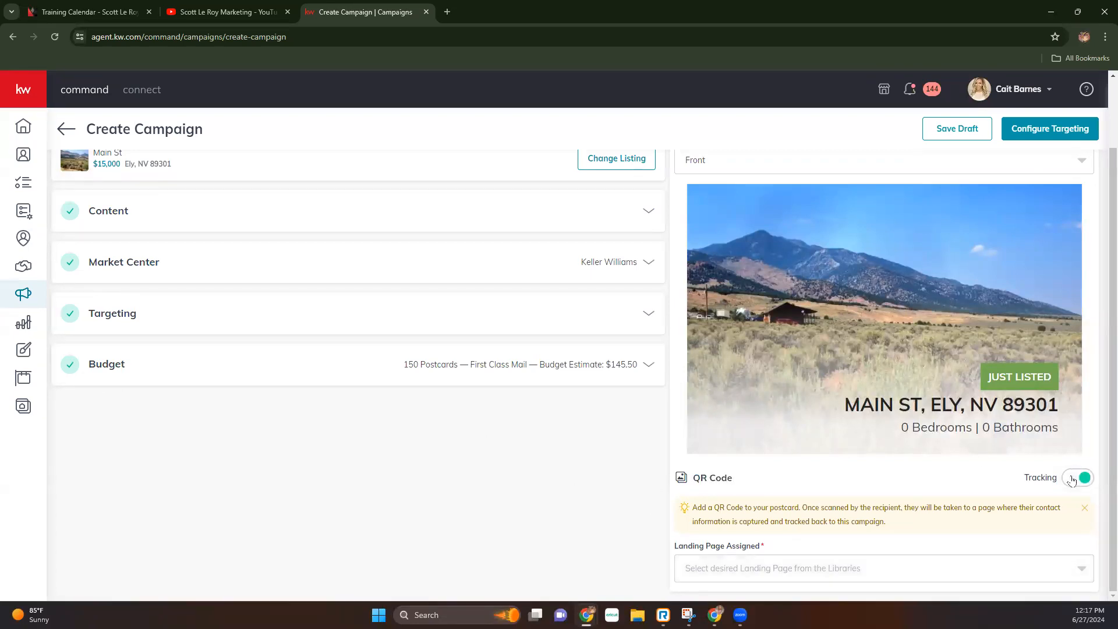
pyautogui.click(737, 567)
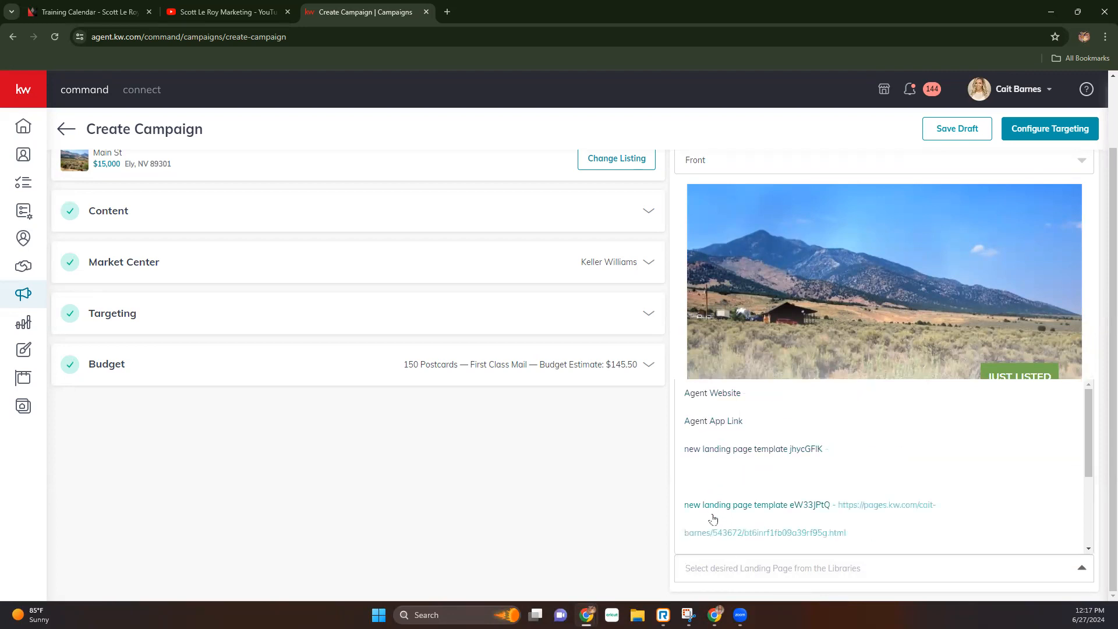
pyautogui.scroll(-5, 728, 481)
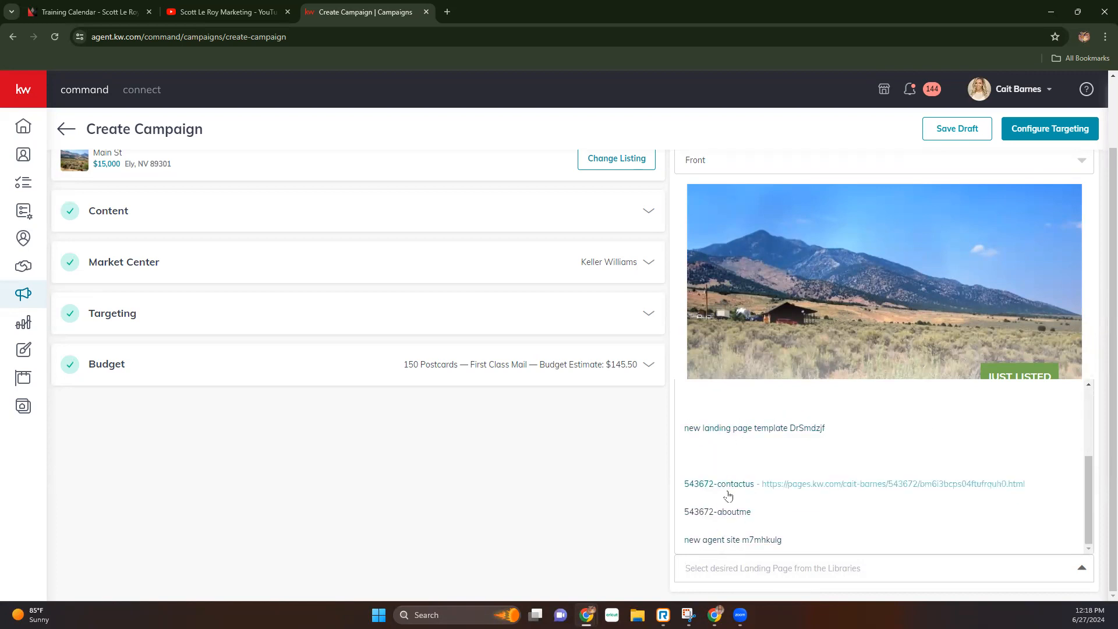
pyautogui.scroll(5, 736, 466)
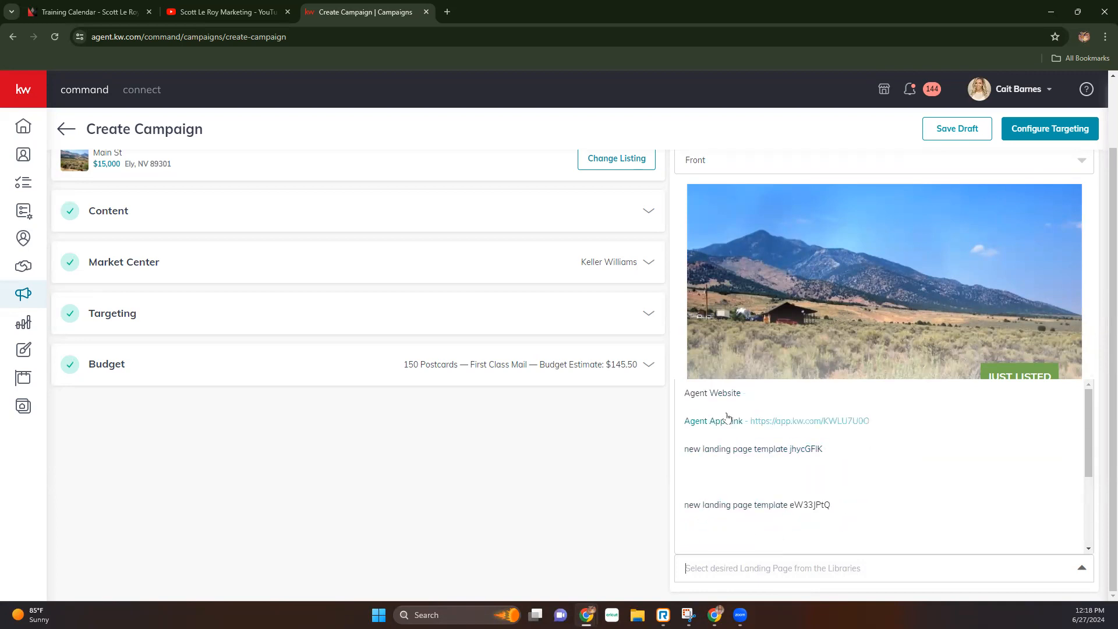
pyautogui.click(725, 422)
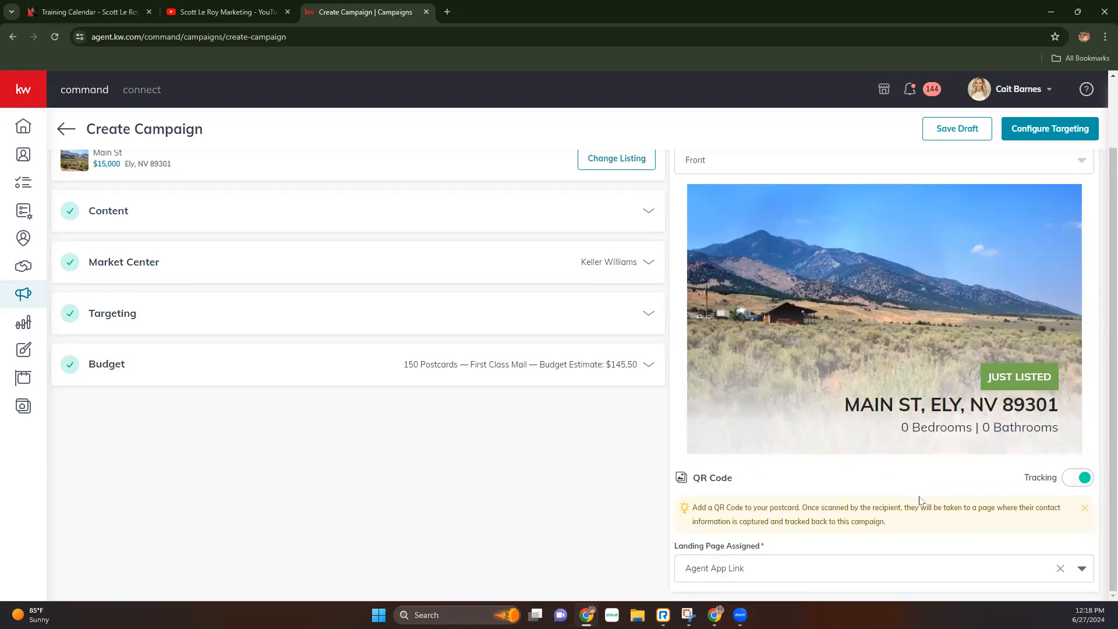
# - Preview the postcard back and toggle QR tracking off and on to check the QR code
pyautogui.click(812, 162)
pyautogui.click(778, 217)
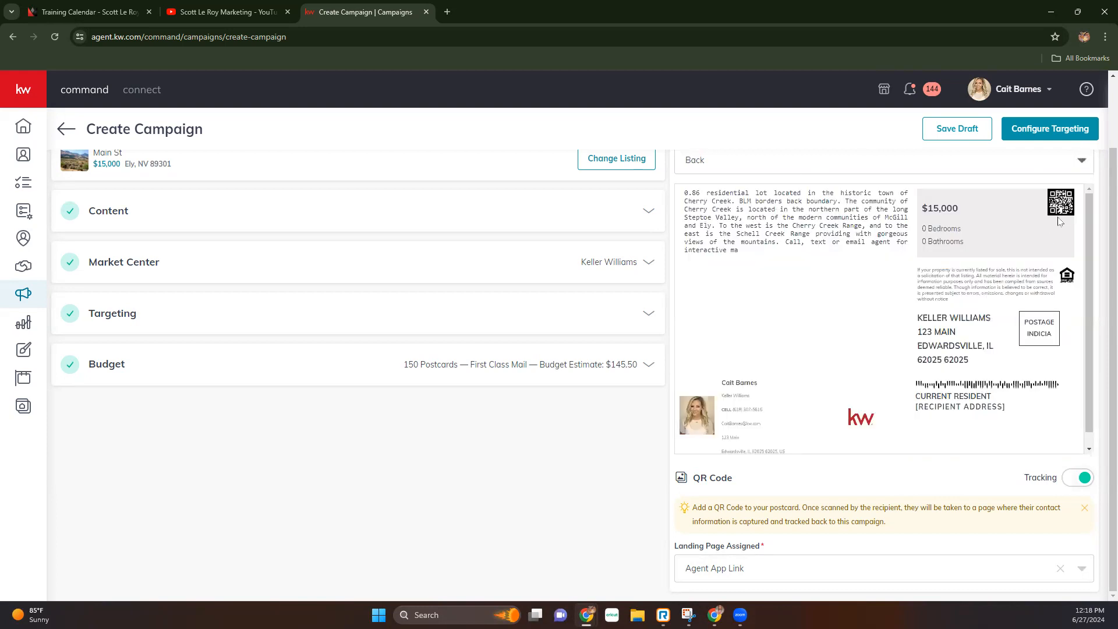
pyautogui.click(1083, 478)
pyautogui.click(1079, 480)
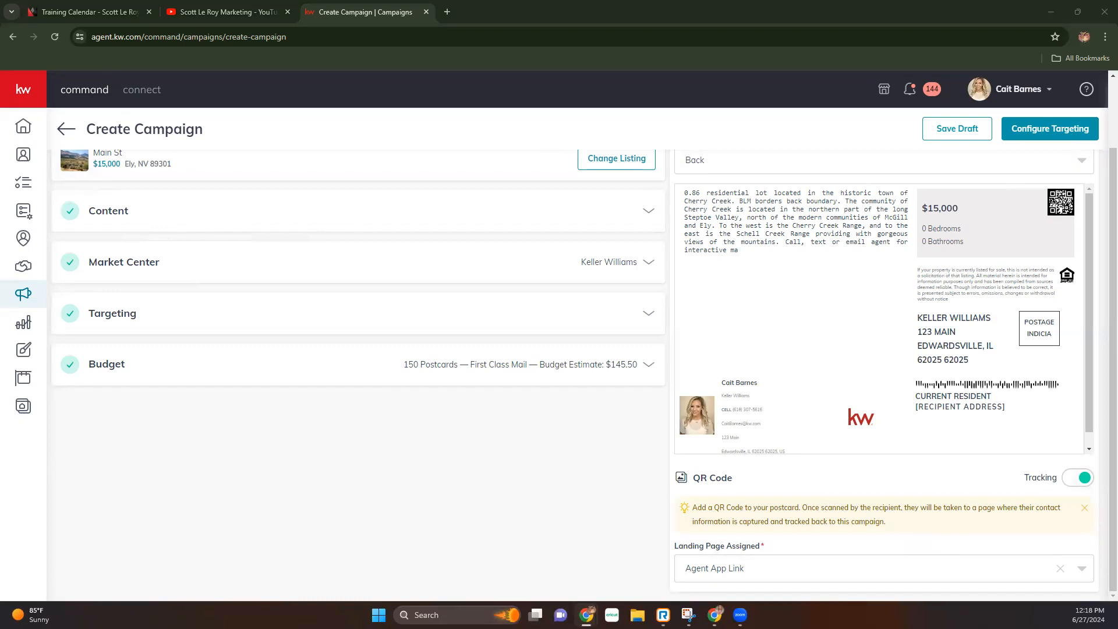
pyautogui.scroll(-1, 743, 330)
pyautogui.scroll(1, 777, 318)
# - Confirm creating the campaign and proceed to Configure Targeting for homes around Ely
pyautogui.click(1051, 131)
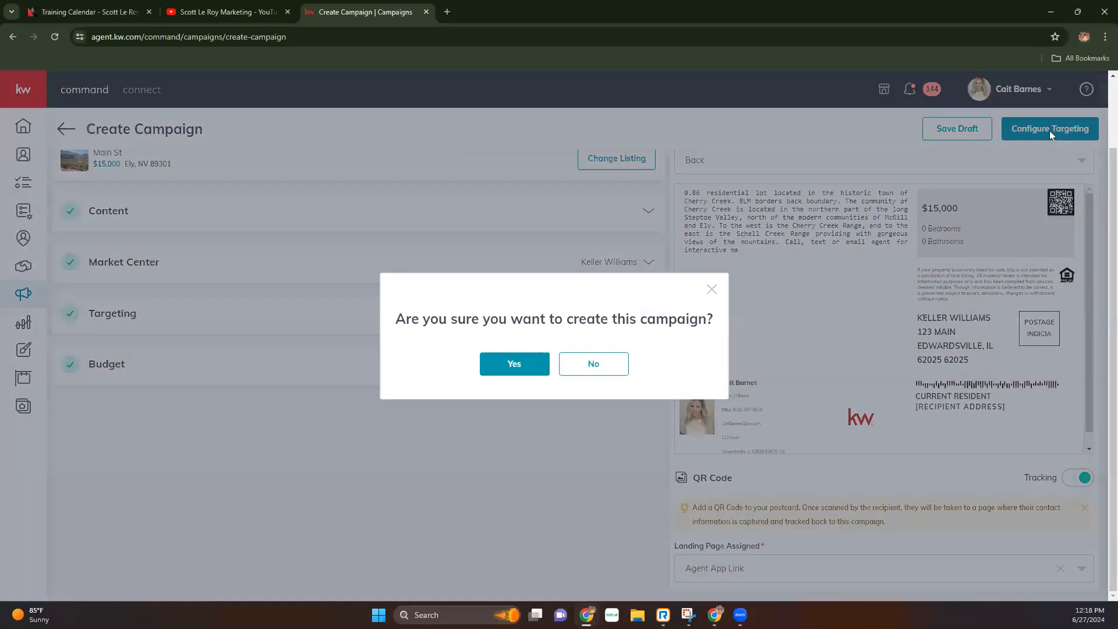
pyautogui.click(516, 363)
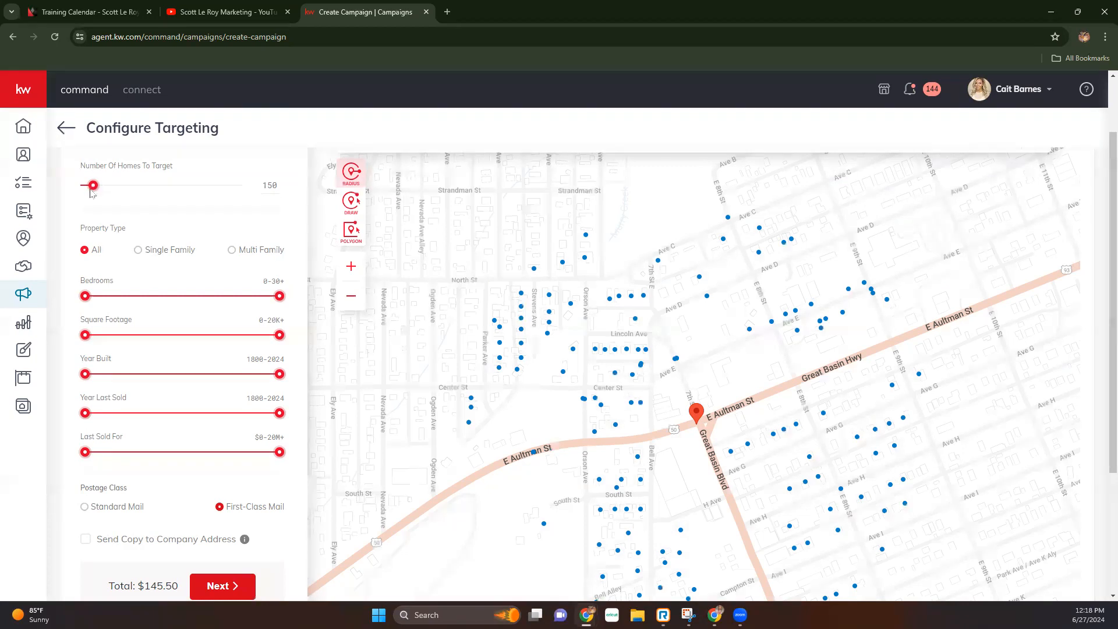
pyautogui.scroll(1, 113, 195)
pyautogui.scroll(1, 112, 195)
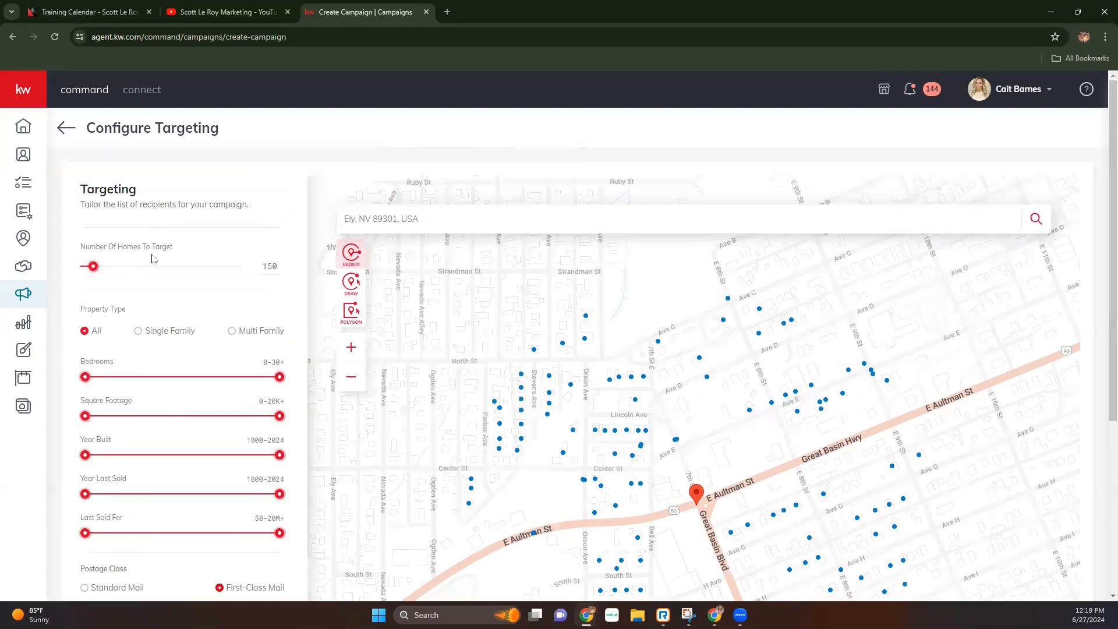
pyautogui.scroll(-2, 150, 264)
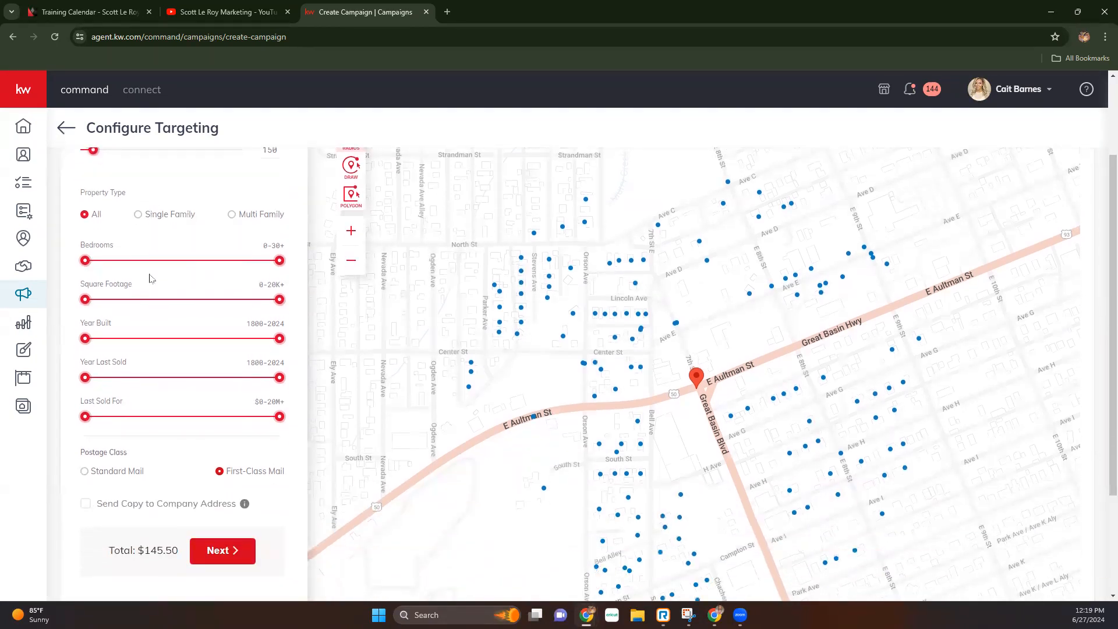
pyautogui.moveTo(95, 153); pyautogui.dragTo(139, 154)
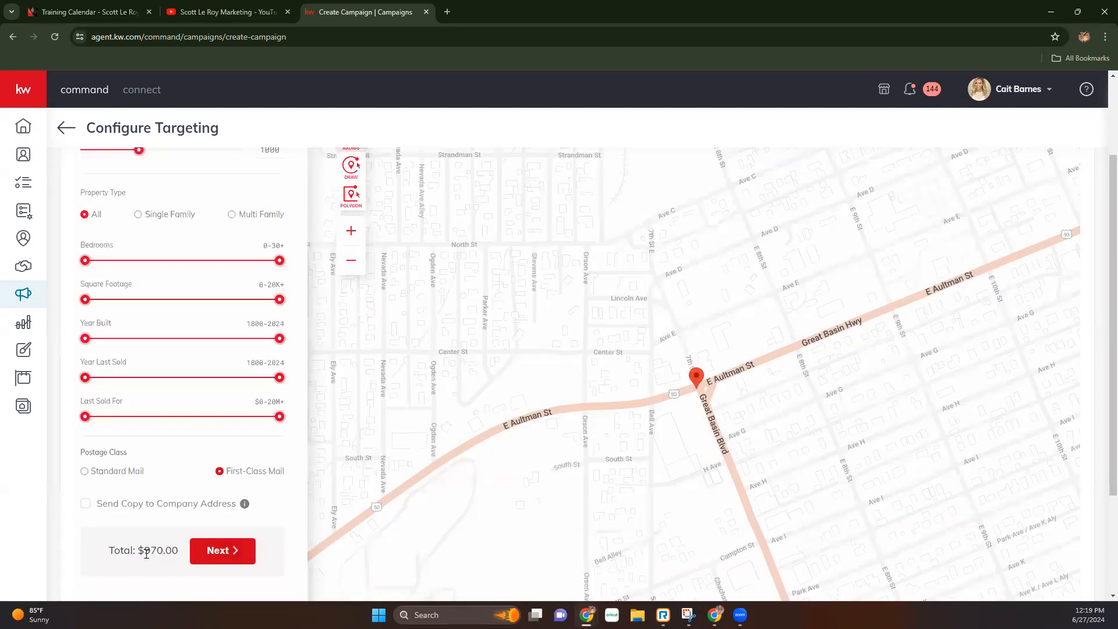
pyautogui.moveTo(138, 154); pyautogui.dragTo(104, 153)
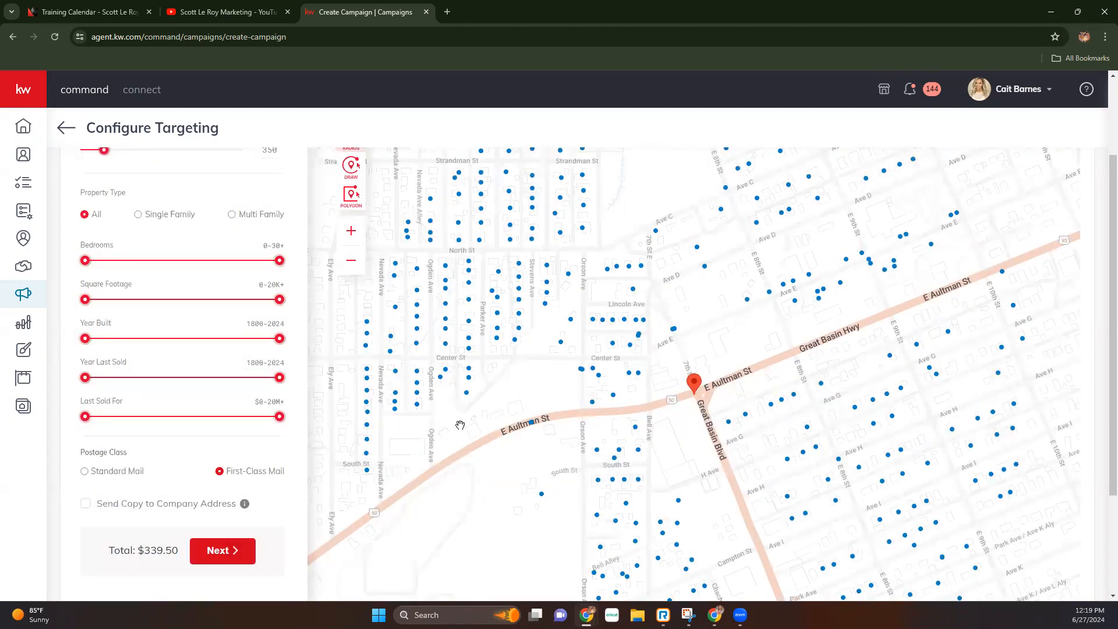
pyautogui.scroll(-1, 526, 383)
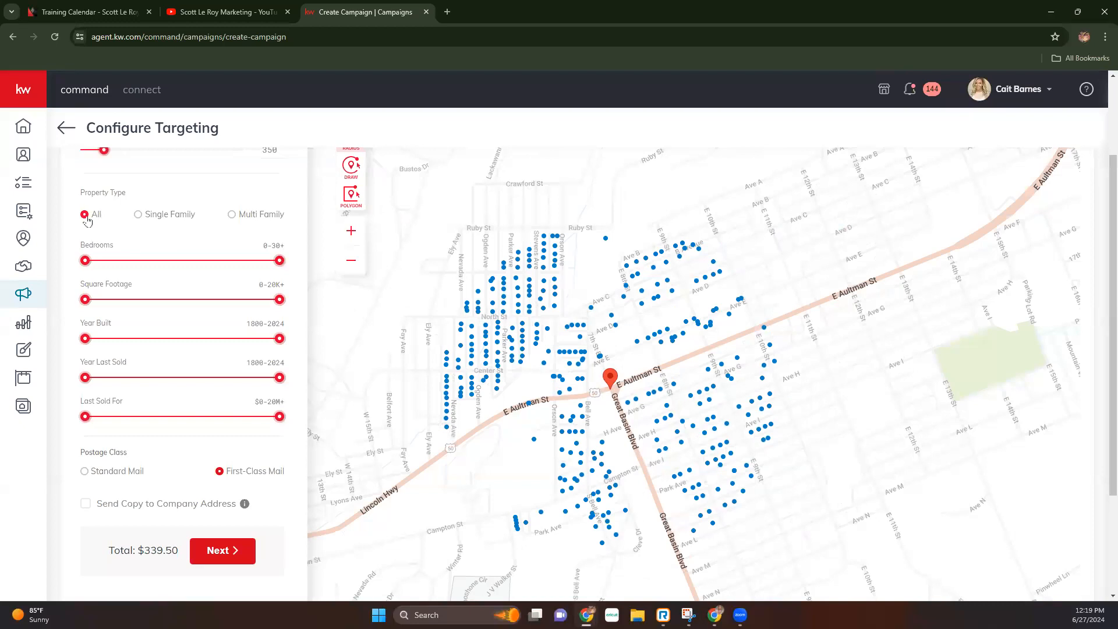
pyautogui.click(664, 297)
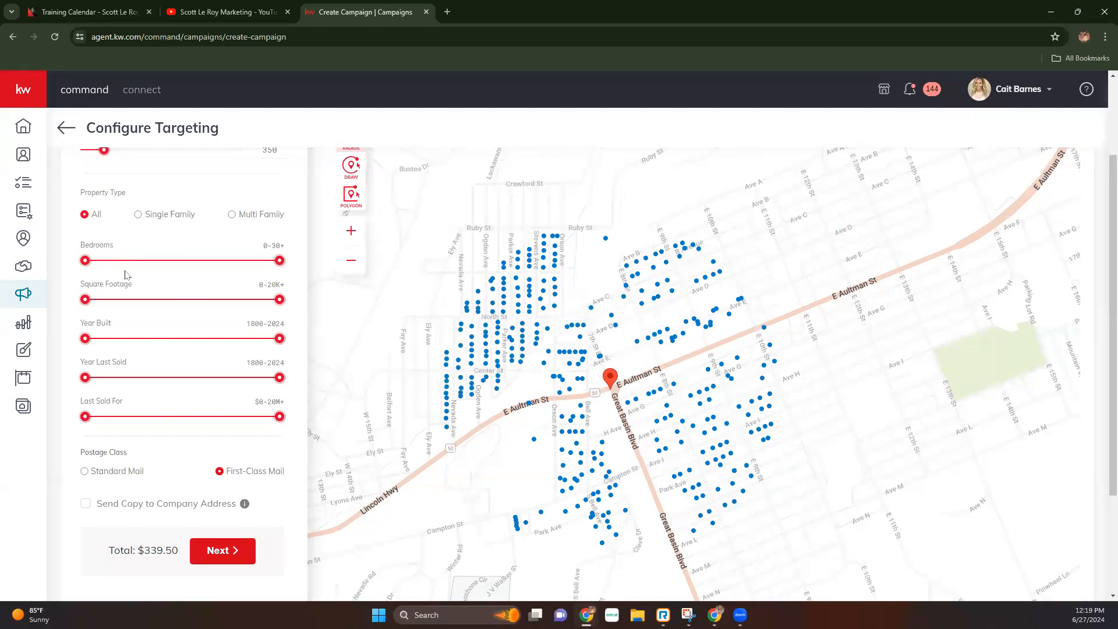
pyautogui.click(139, 214)
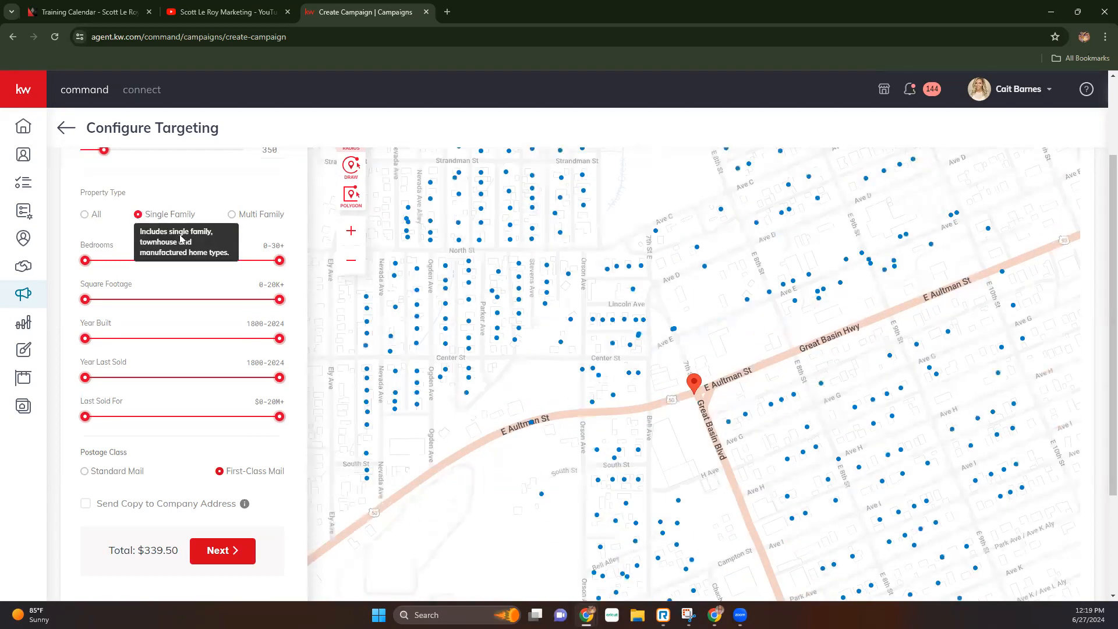
pyautogui.click(233, 214)
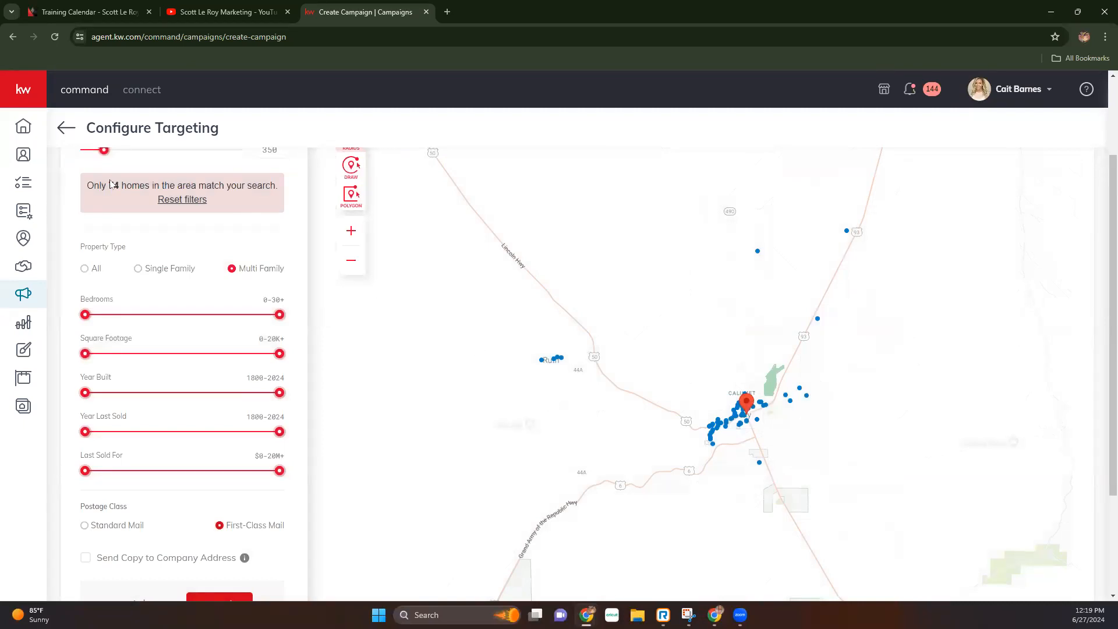
pyautogui.moveTo(87, 185); pyautogui.dragTo(248, 200)
pyautogui.scroll(-1, 257, 379)
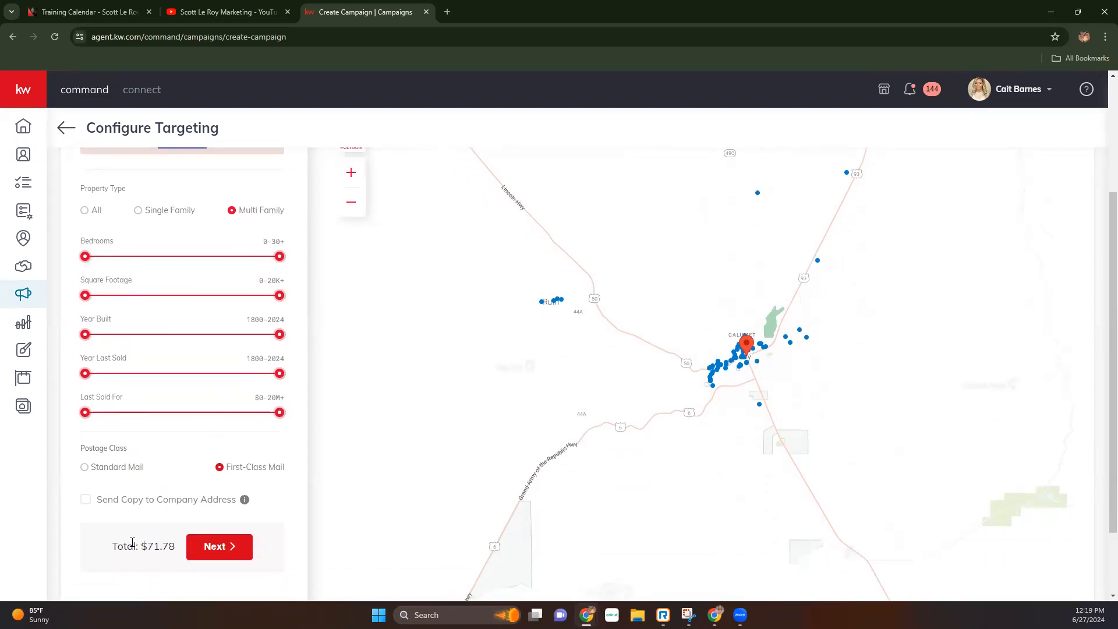
pyautogui.moveTo(124, 548); pyautogui.dragTo(175, 546)
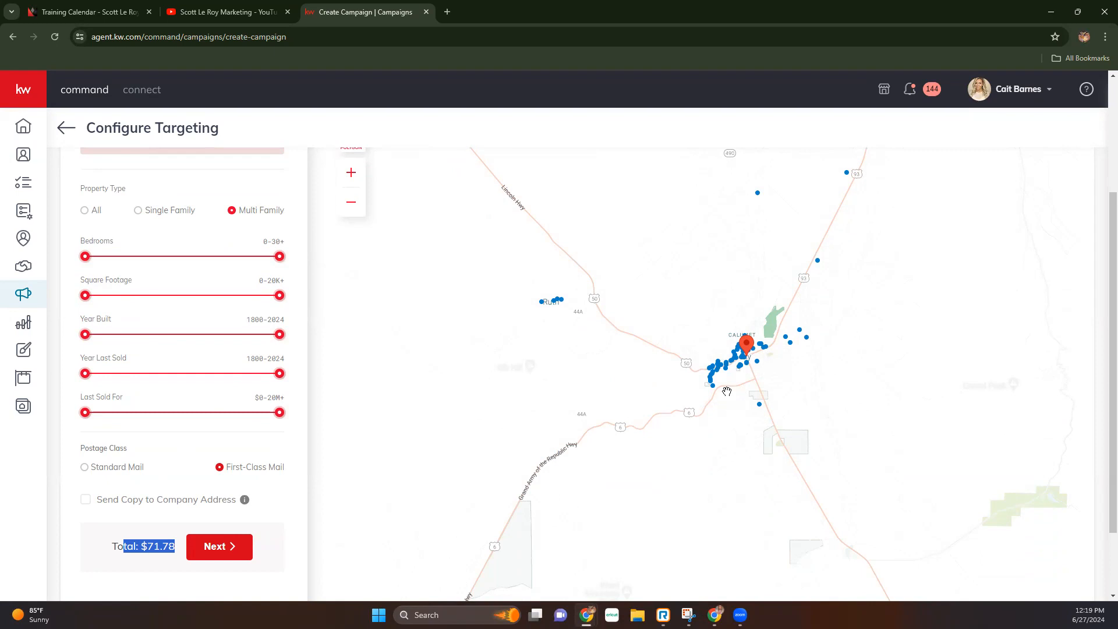
pyautogui.click(725, 364)
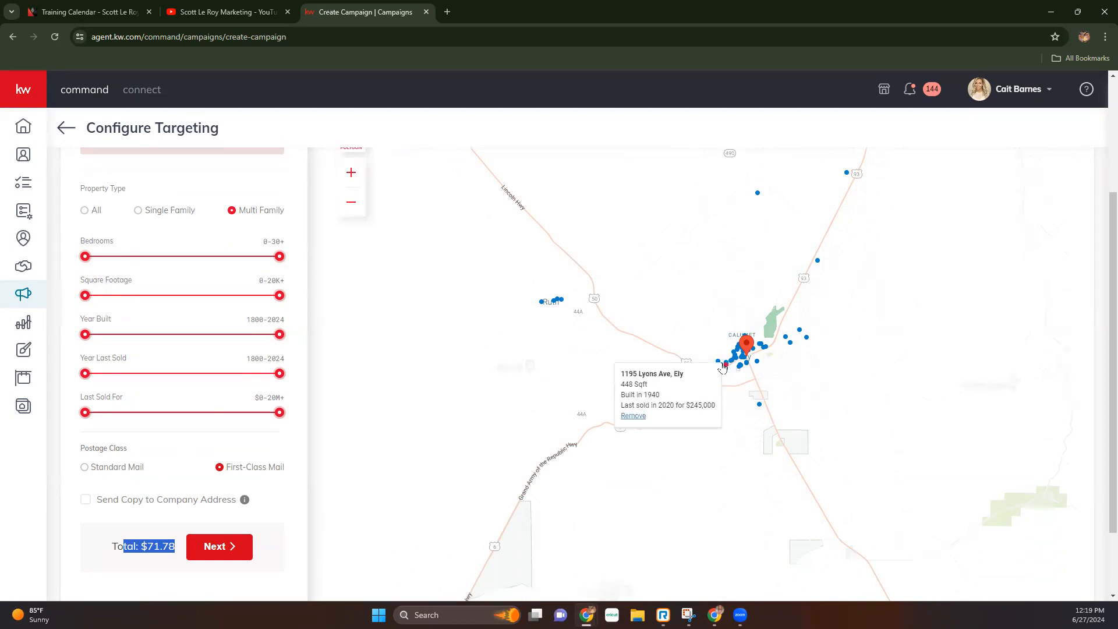
pyautogui.click(559, 300)
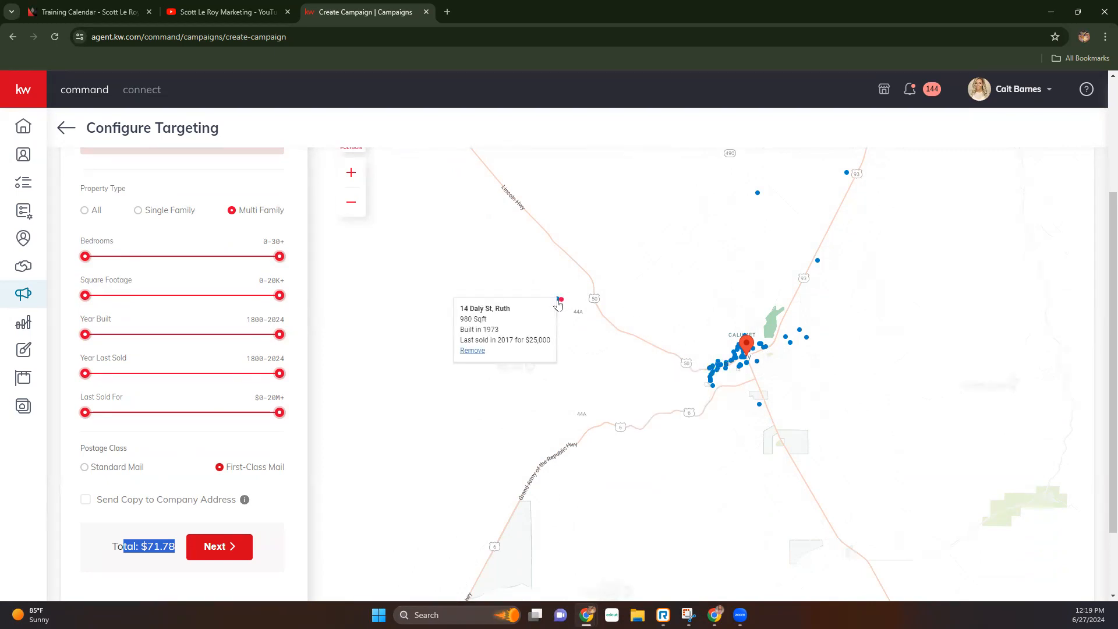
pyautogui.click(549, 303)
pyautogui.click(757, 194)
pyautogui.click(847, 173)
pyautogui.click(817, 262)
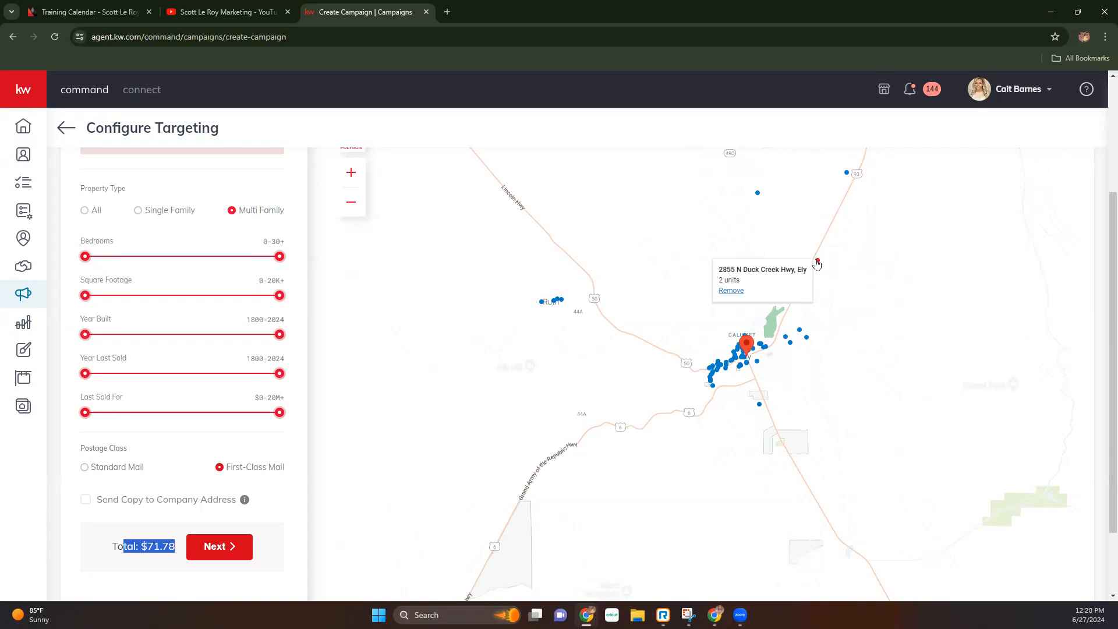
pyautogui.moveTo(742, 359)
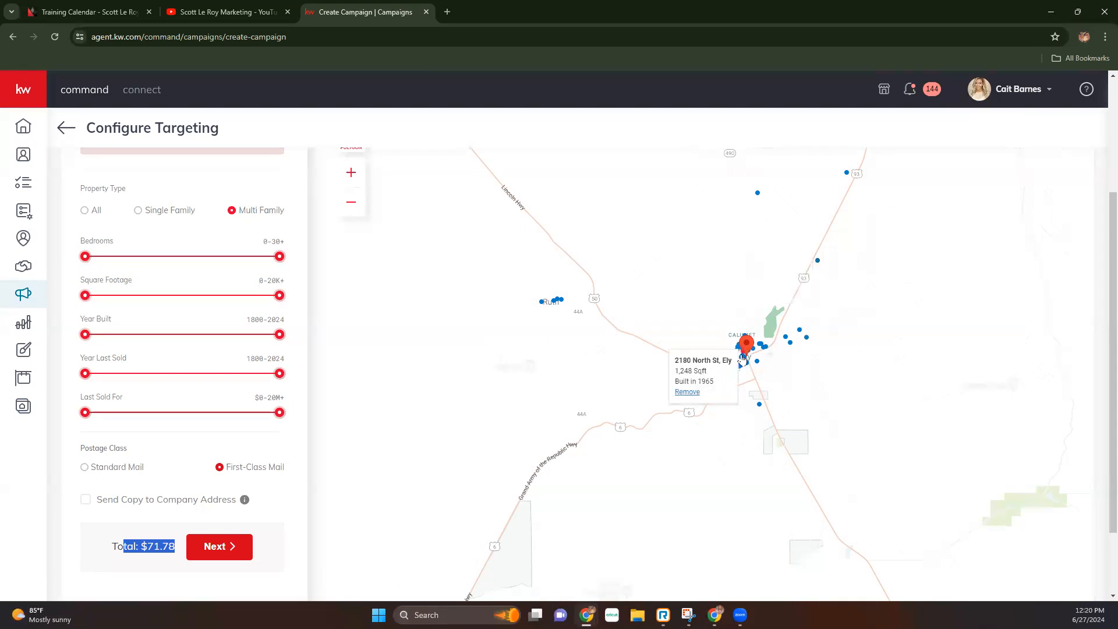
pyautogui.moveTo(791, 347)
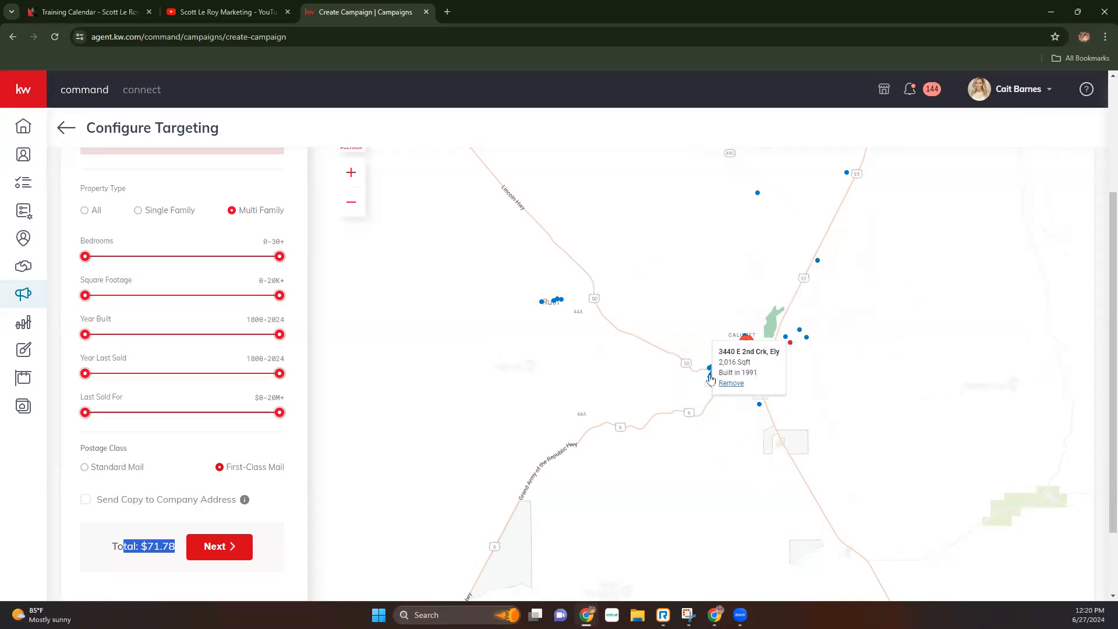
pyautogui.moveTo(712, 388)
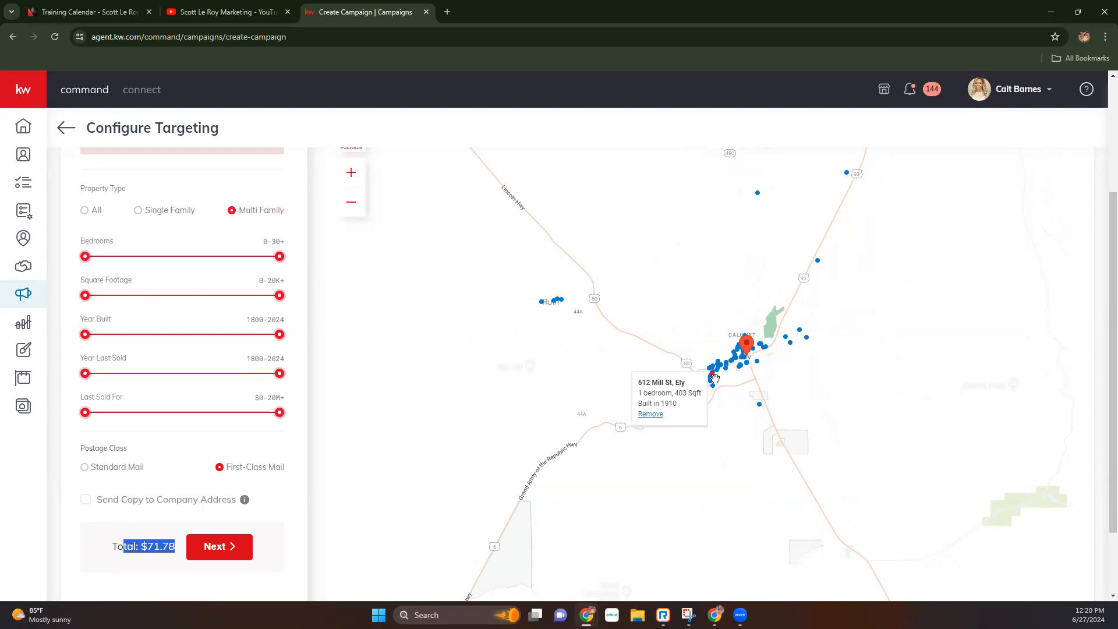
pyautogui.moveTo(760, 411)
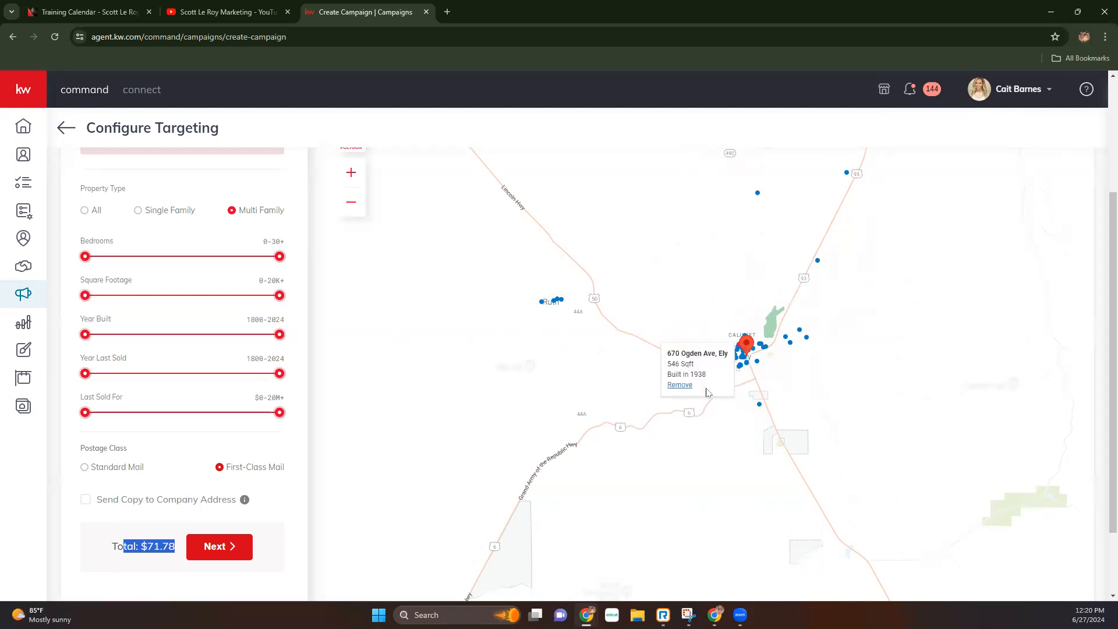
pyautogui.moveTo(758, 194)
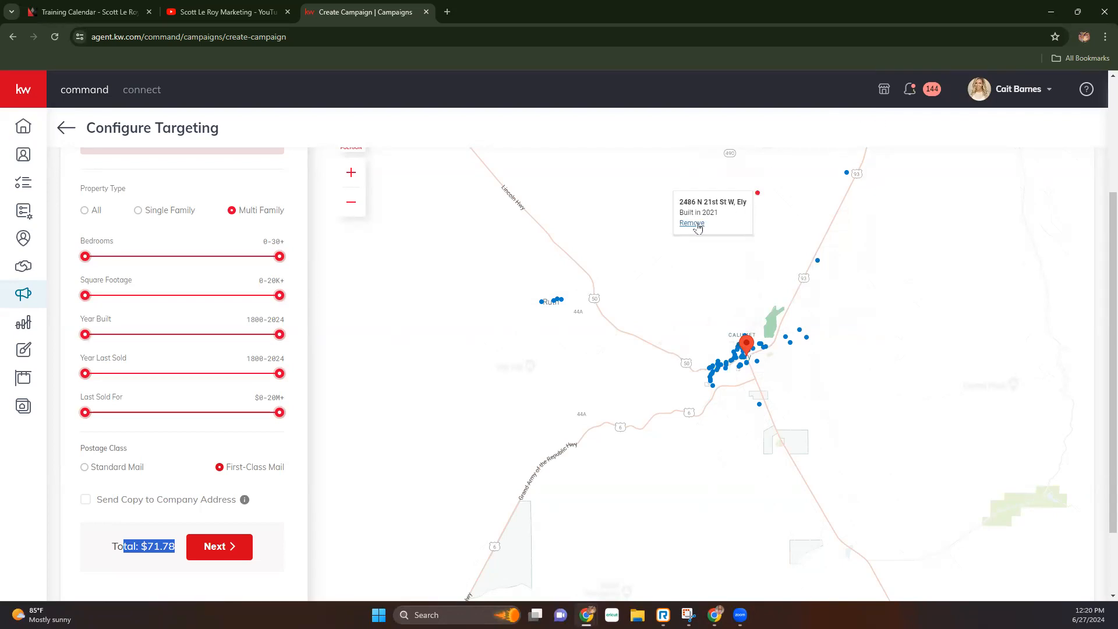
pyautogui.click(696, 224)
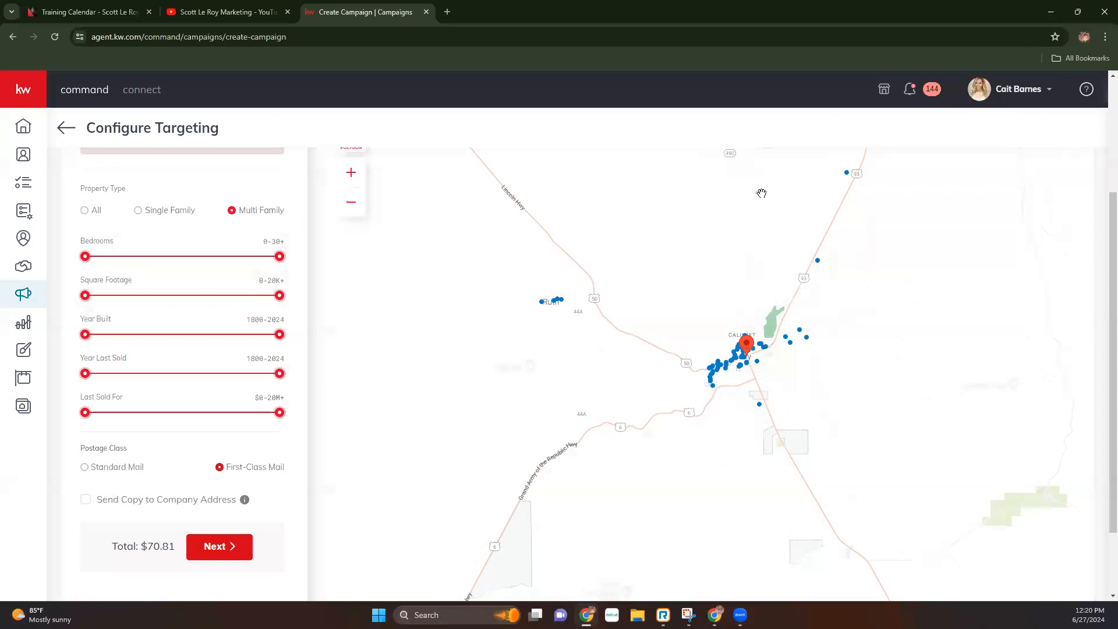
pyautogui.moveTo(757, 194)
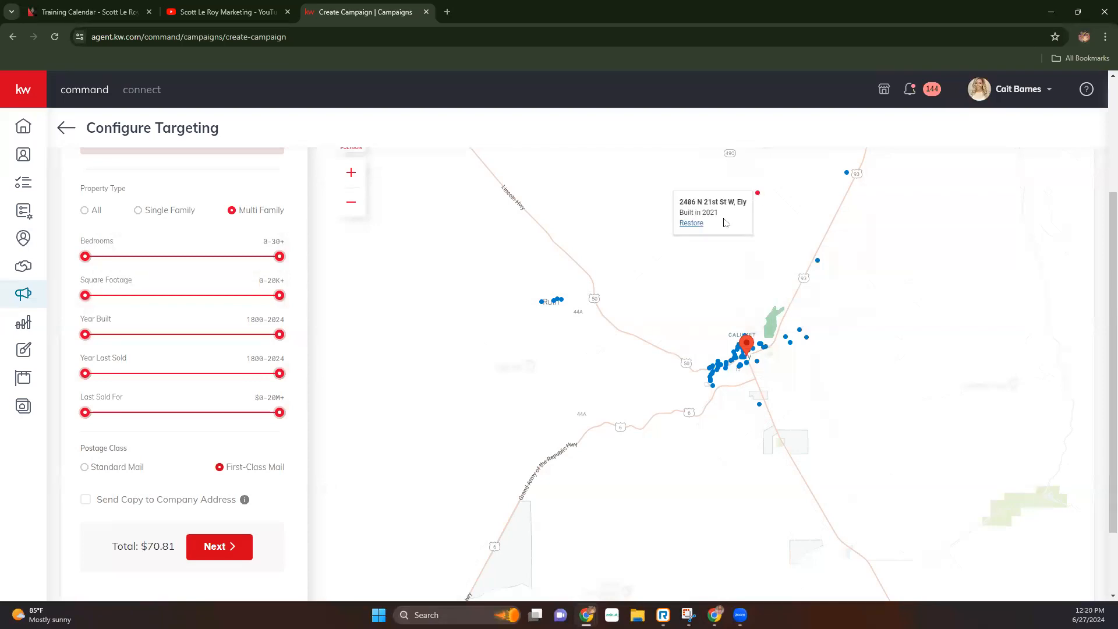
pyautogui.click(694, 225)
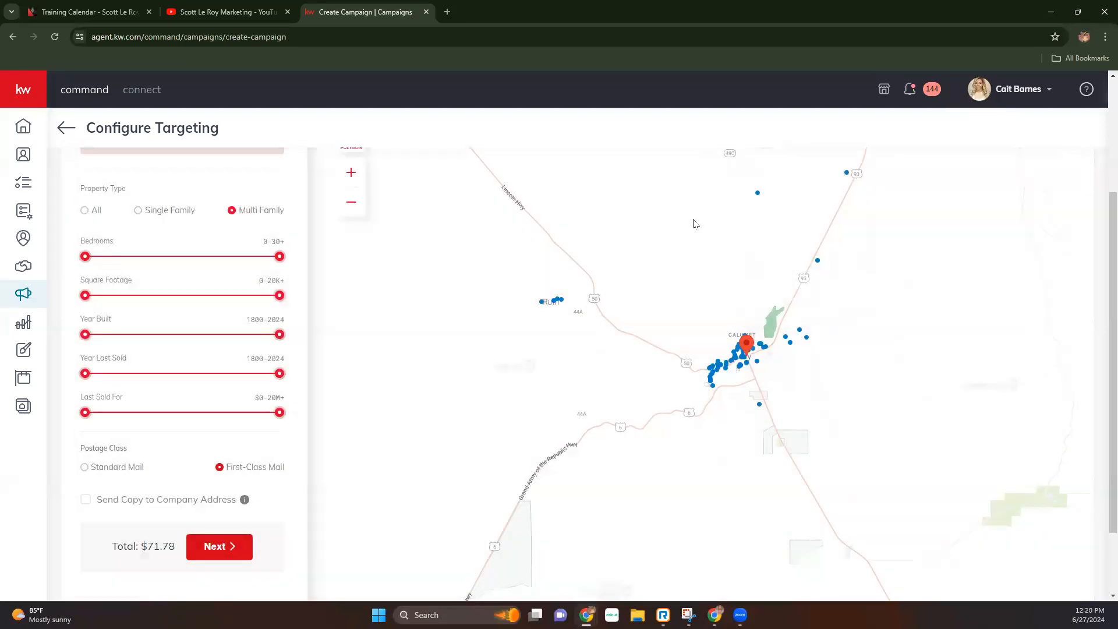
# - Target all property types and lower the number of homes targeted to 220
pyautogui.click(85, 210)
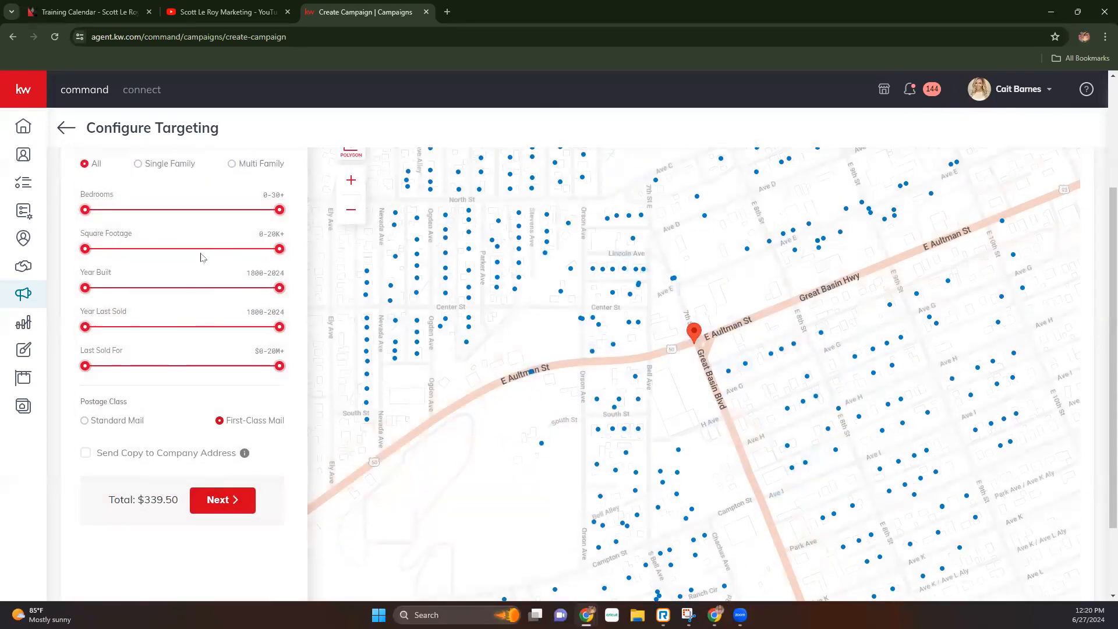
pyautogui.scroll(3, 201, 257)
pyautogui.click(101, 272)
pyautogui.moveTo(101, 272); pyautogui.dragTo(98, 272)
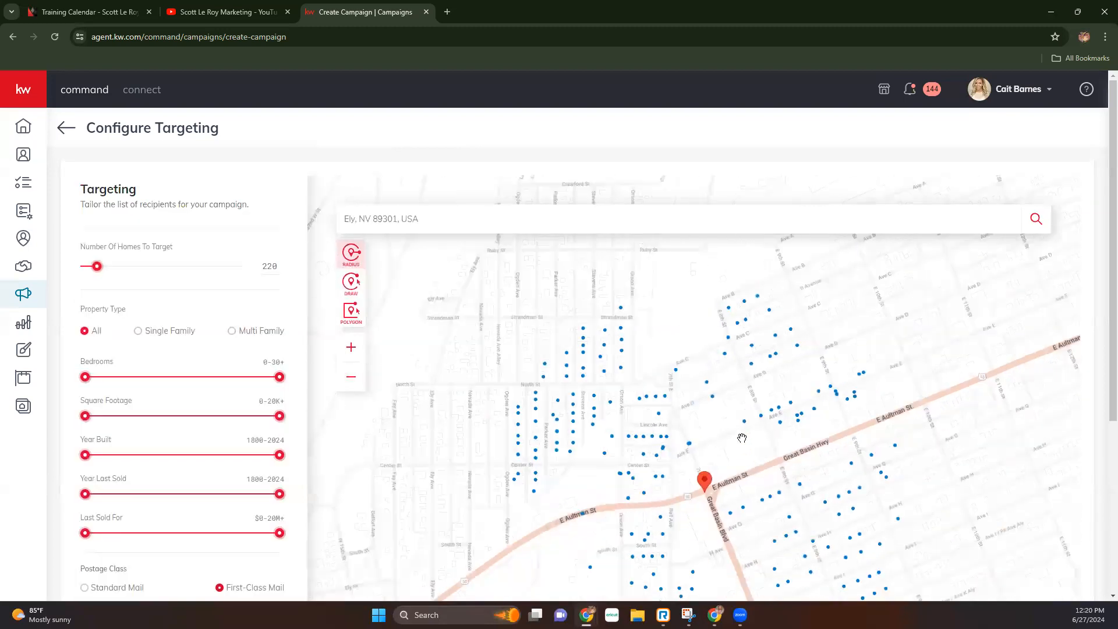
pyautogui.click(636, 395)
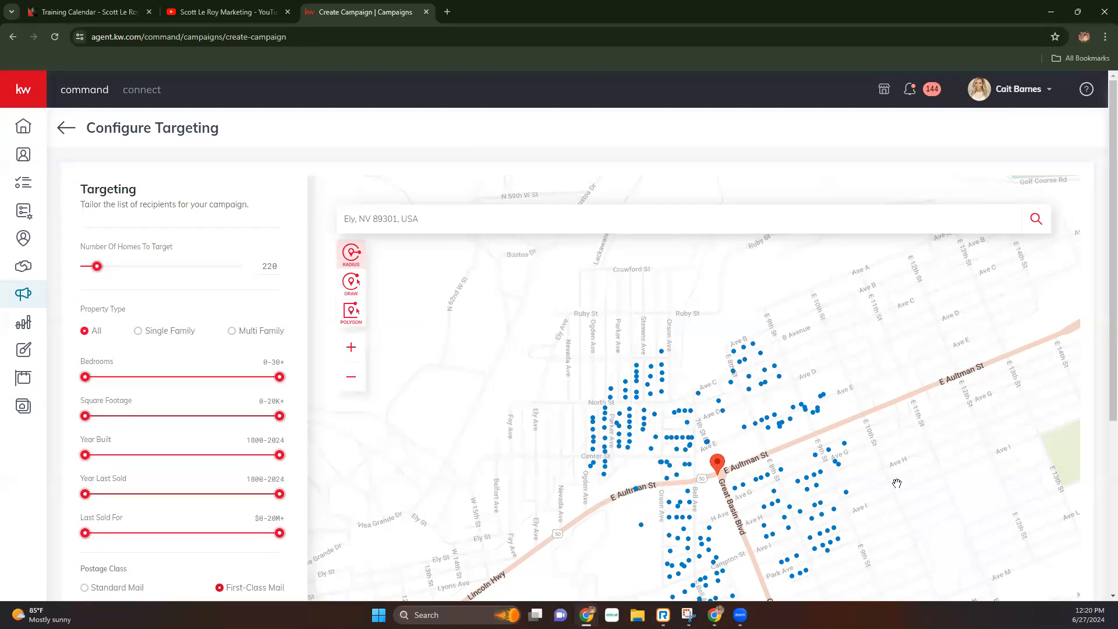
pyautogui.moveTo(896, 483); pyautogui.dragTo(891, 427)
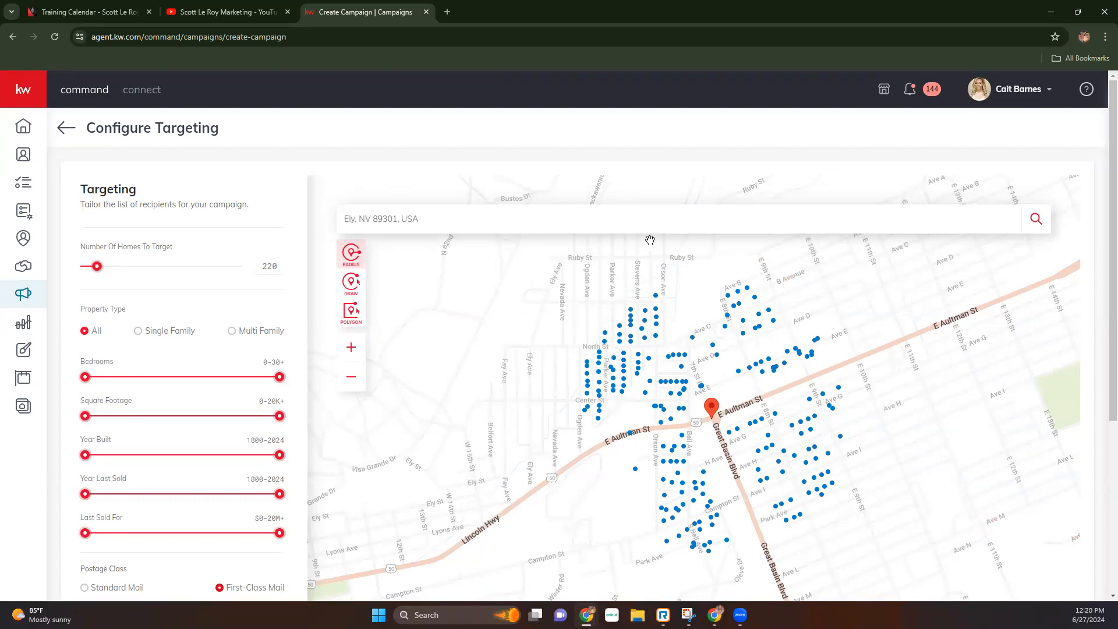
pyautogui.click(599, 352)
# - Limit targeting to 0-3 bedrooms, up to 2,893 sq ft, built by 2001, sold by 2013, under $452.8k
pyautogui.moveTo(279, 376); pyautogui.dragTo(130, 379)
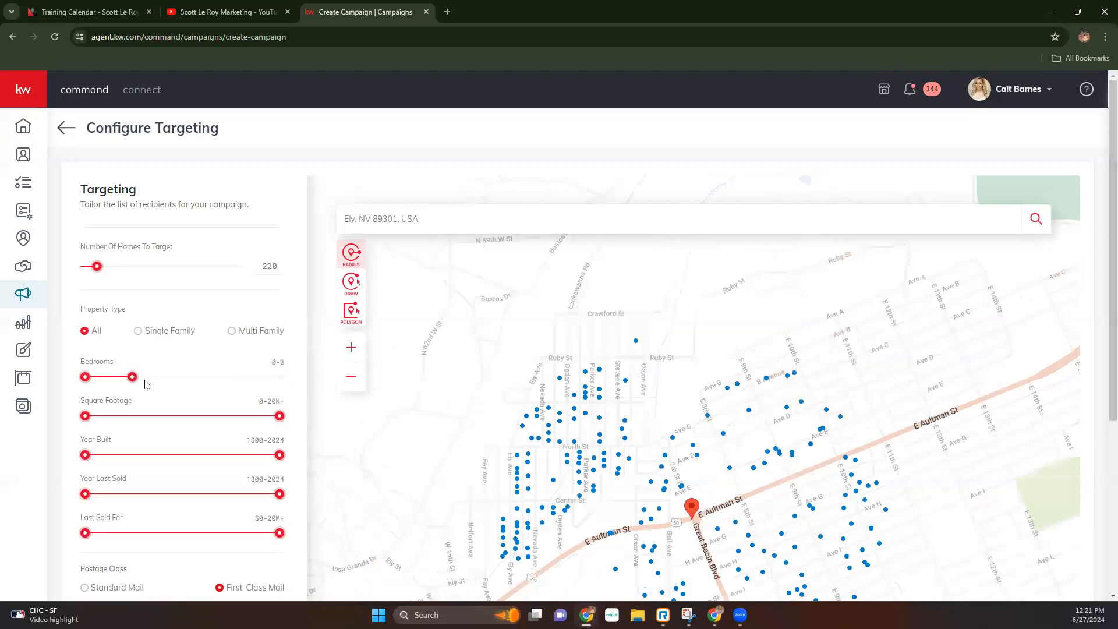
pyautogui.moveTo(278, 415); pyautogui.dragTo(119, 423)
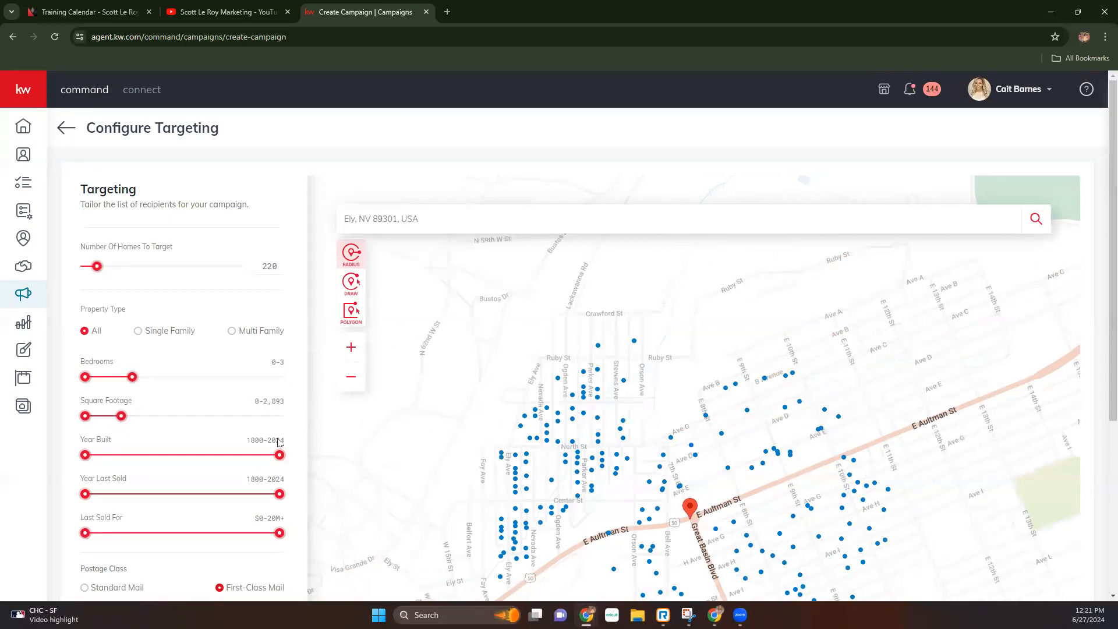
pyautogui.moveTo(278, 456); pyautogui.dragTo(175, 455)
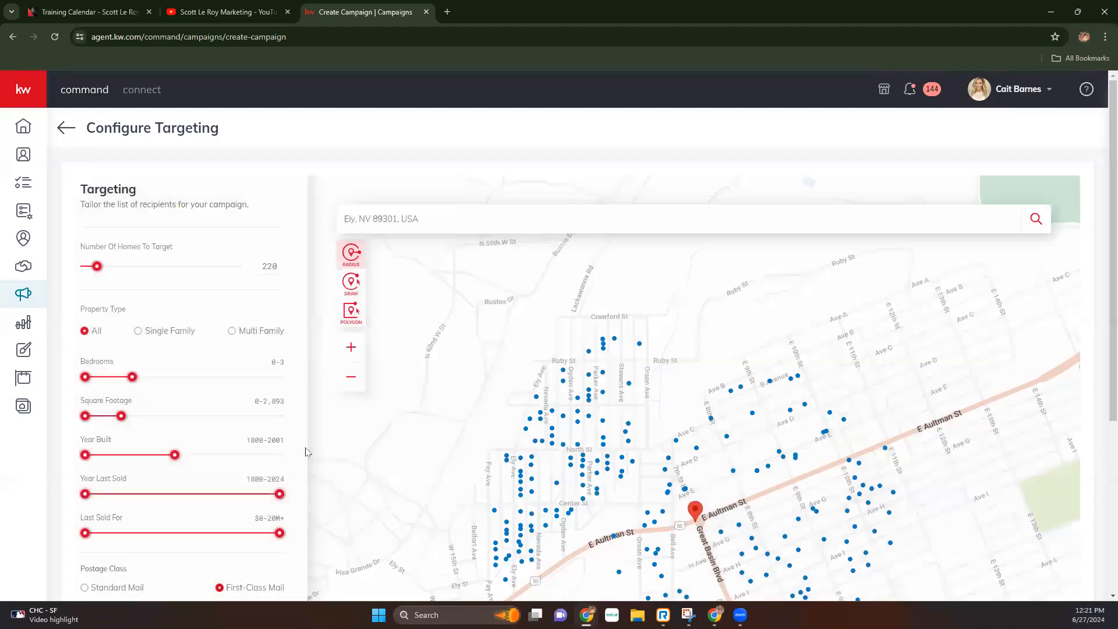
pyautogui.scroll(-1, 214, 457)
pyautogui.scroll(-3, 214, 458)
pyautogui.moveTo(279, 378); pyautogui.dragTo(231, 379)
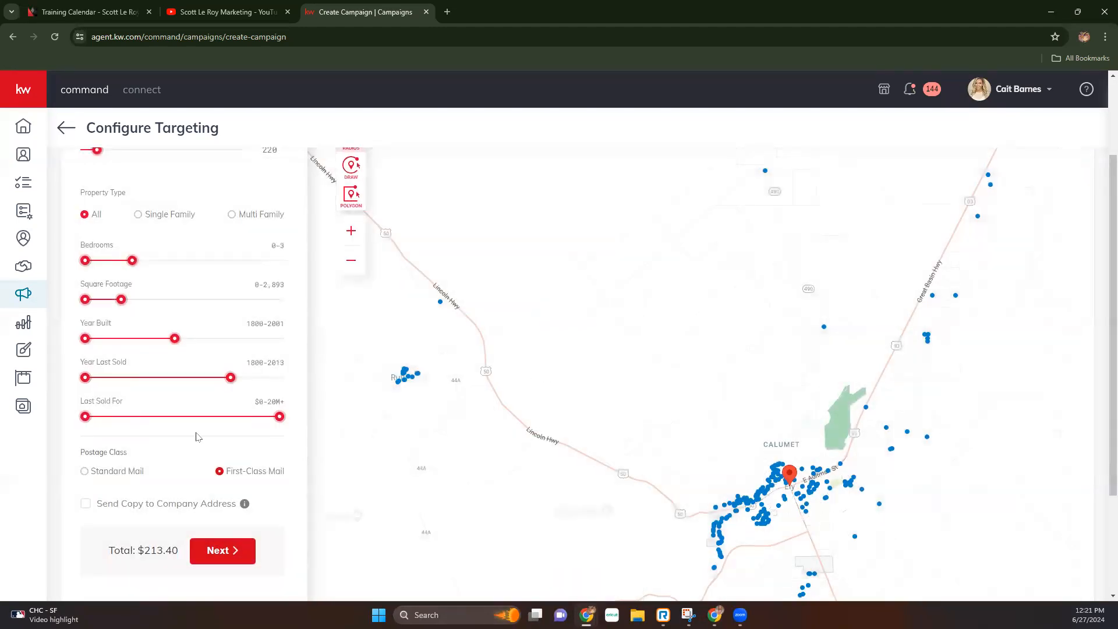
pyautogui.moveTo(280, 430); pyautogui.dragTo(145, 421)
pyautogui.scroll(-1, 256, 456)
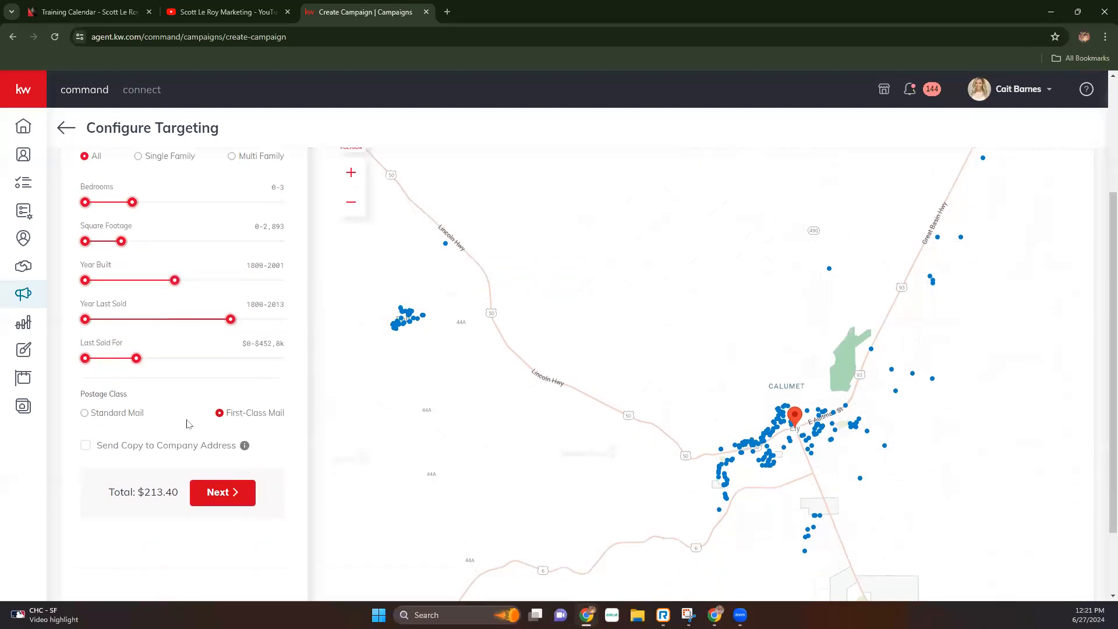
# - Switch postage to Standard Mail, dropping the total to $202.40
pyautogui.click(85, 413)
pyautogui.click(220, 413)
pyautogui.click(85, 413)
pyautogui.scroll(-1, 836, 447)
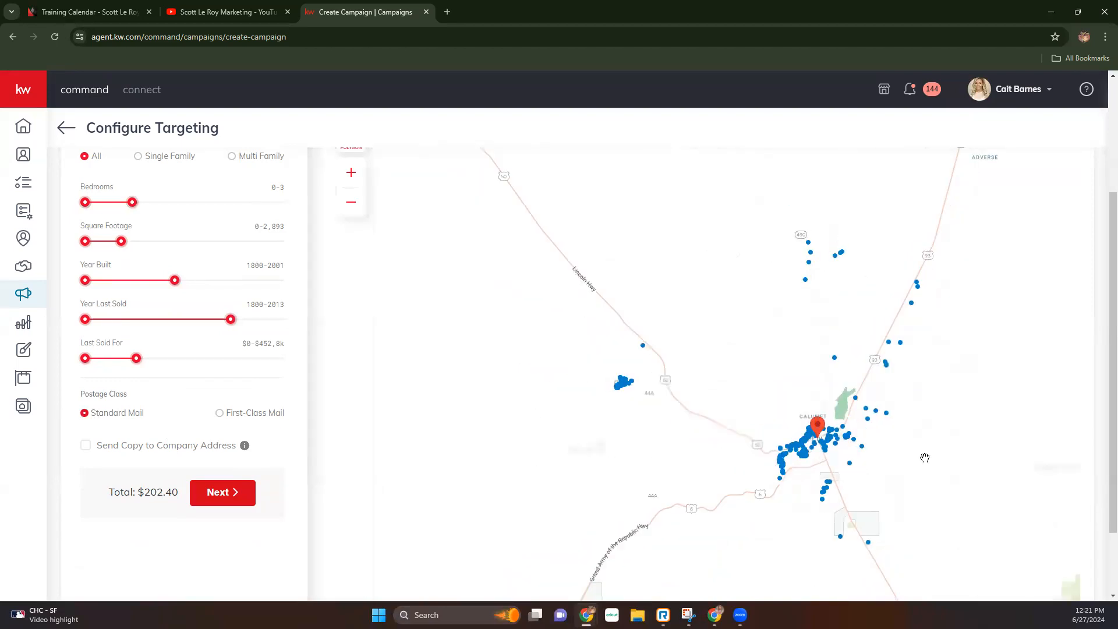
pyautogui.moveTo(920, 455); pyautogui.dragTo(841, 412)
pyautogui.scroll(-1, 840, 412)
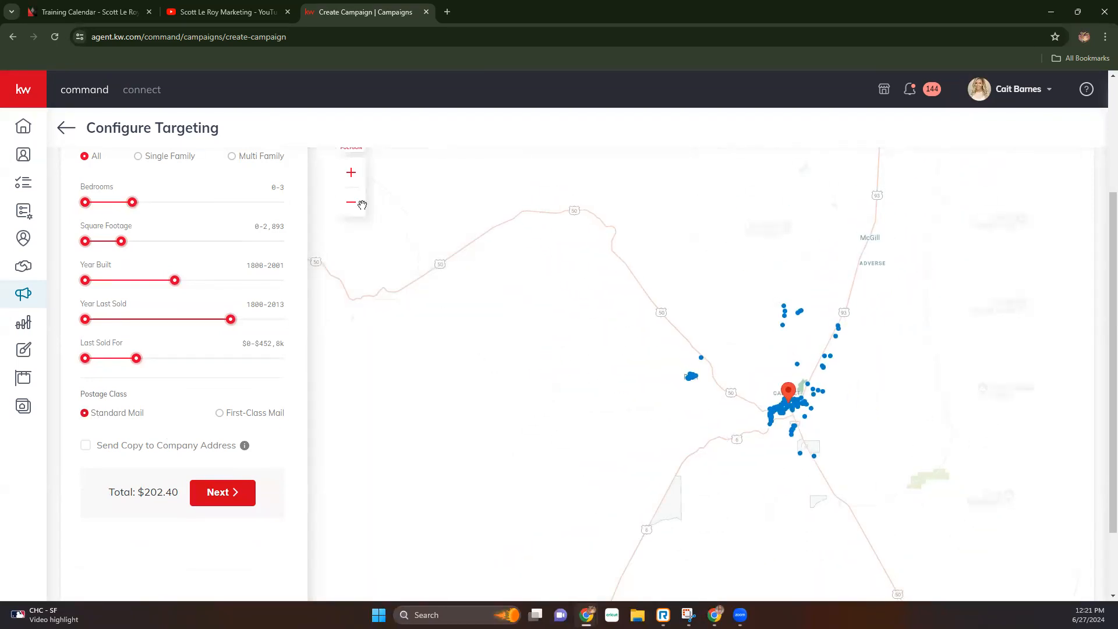
pyautogui.scroll(1, 400, 199)
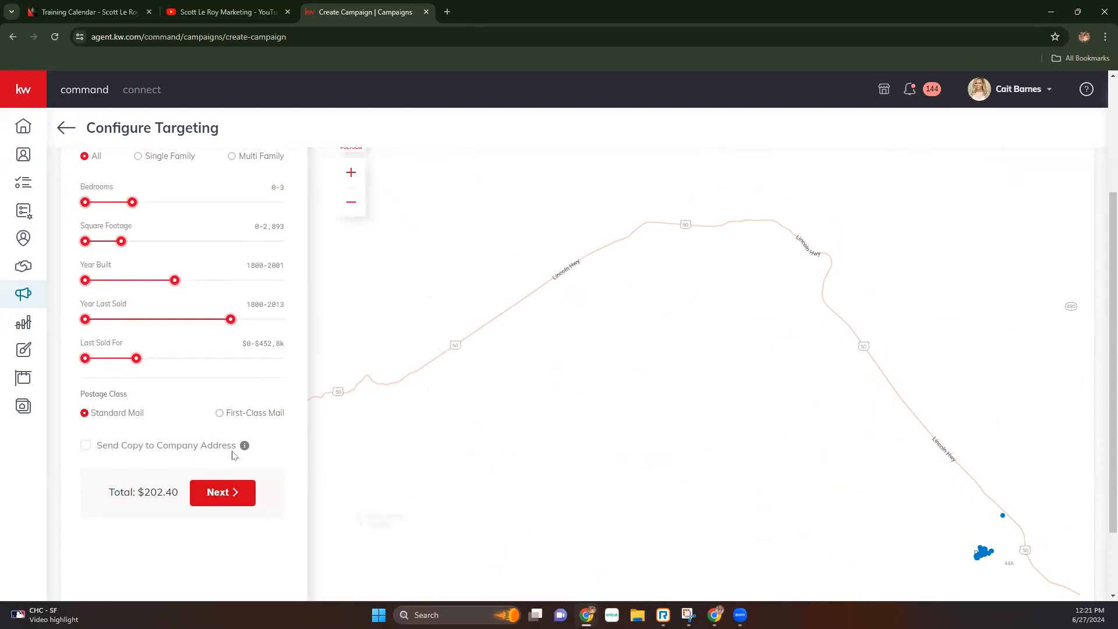
# - Add a copy to the company address for a $203.32 total and proceed to the order summary
pyautogui.moveTo(245, 448)
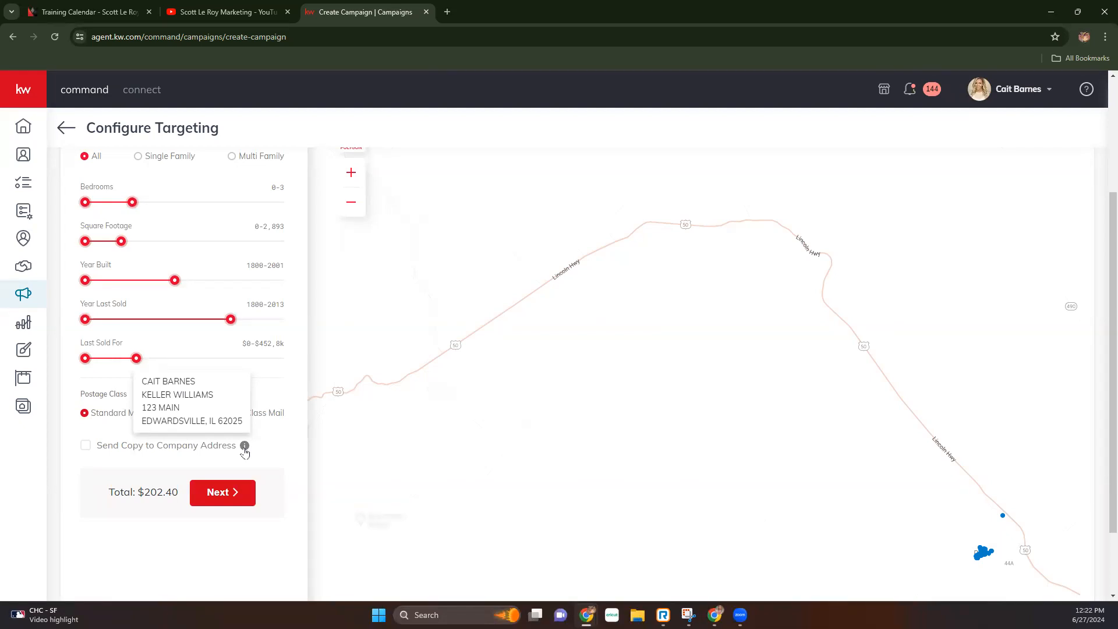
pyautogui.click(85, 446)
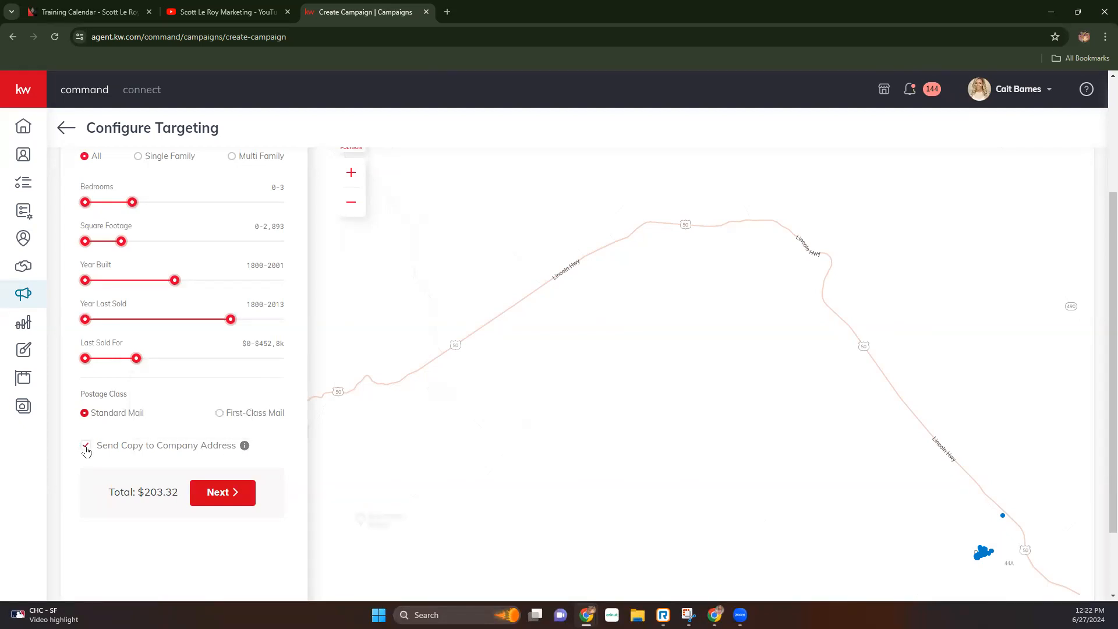
pyautogui.click(86, 447)
pyautogui.click(85, 446)
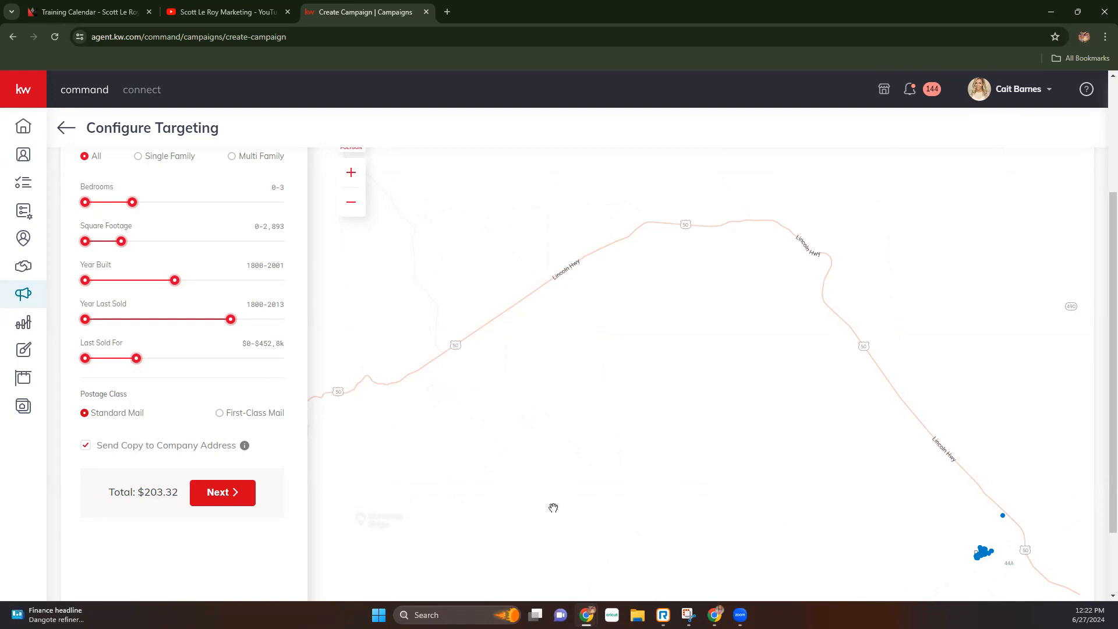
pyautogui.scroll(-4, 804, 399)
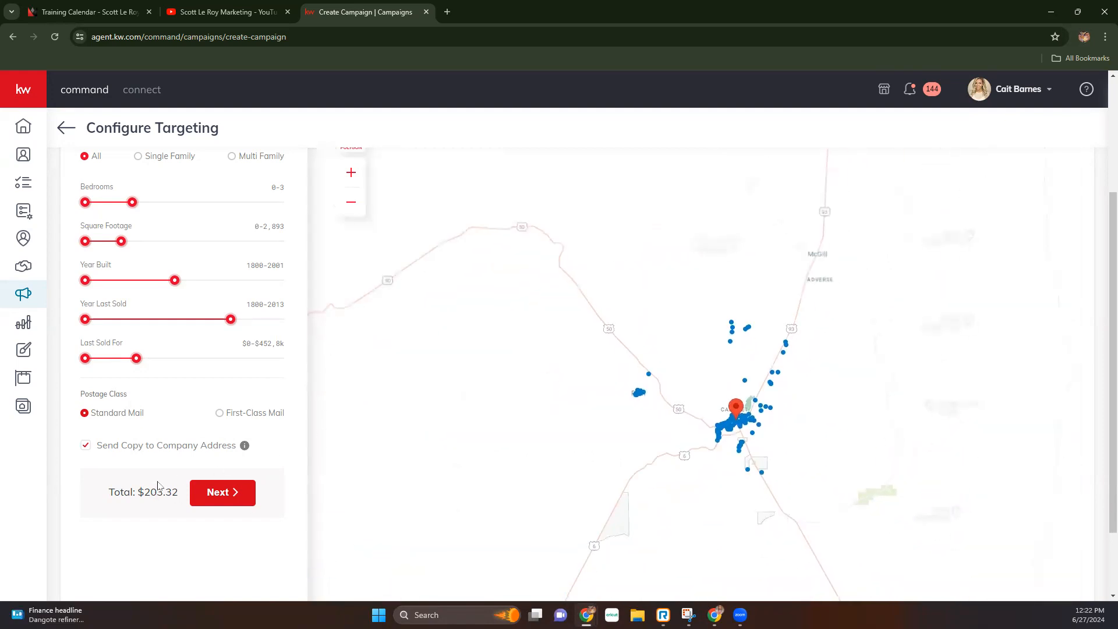
pyautogui.click(231, 495)
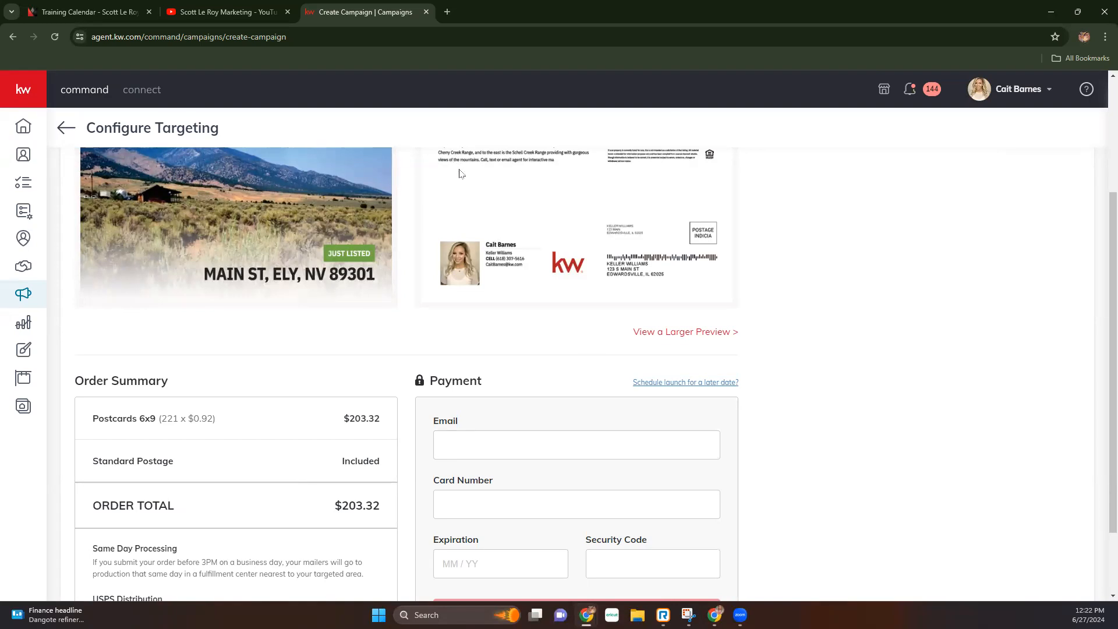
# - Review the Main St postcard's front and back previews and open the larger PDF preview
pyautogui.scroll(2, 755, 274)
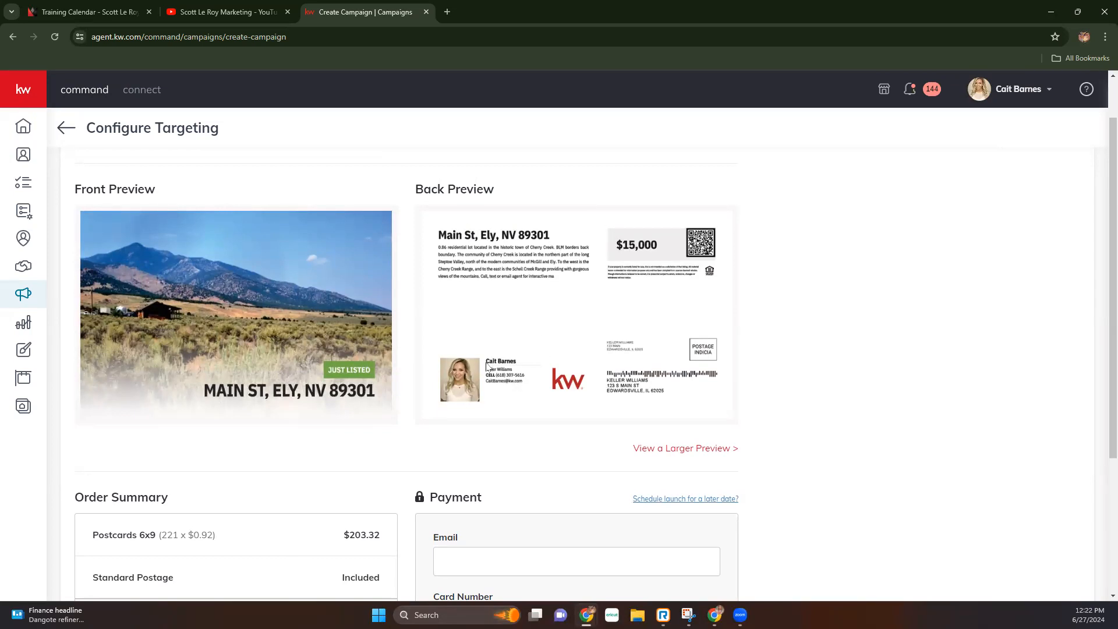
pyautogui.scroll(-1, 488, 399)
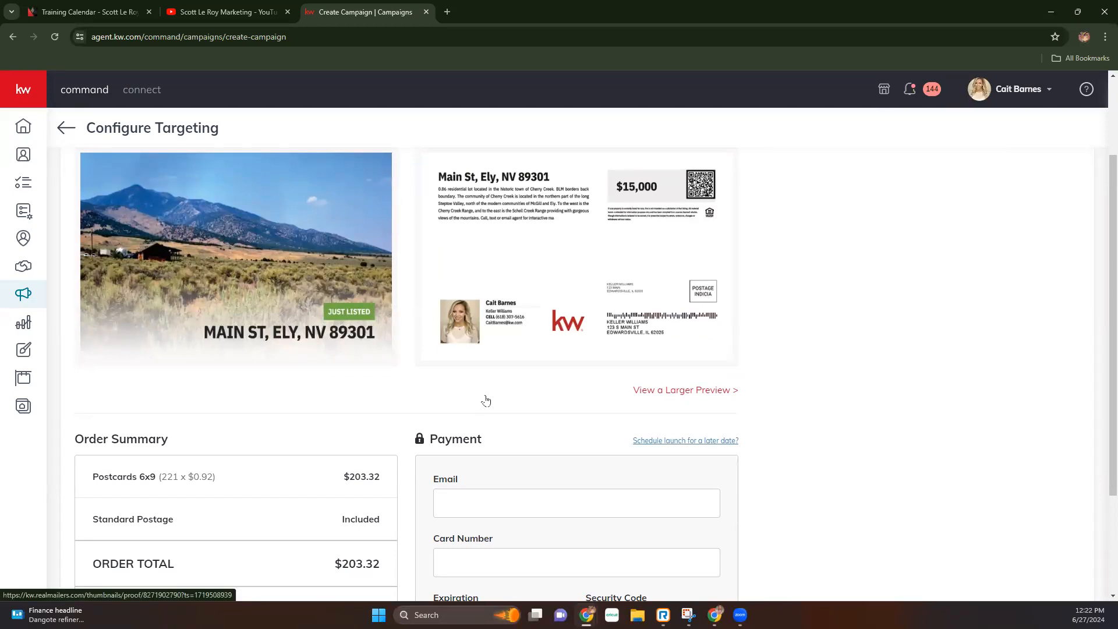
pyautogui.scroll(-1, 796, 373)
pyautogui.scroll(2, 800, 371)
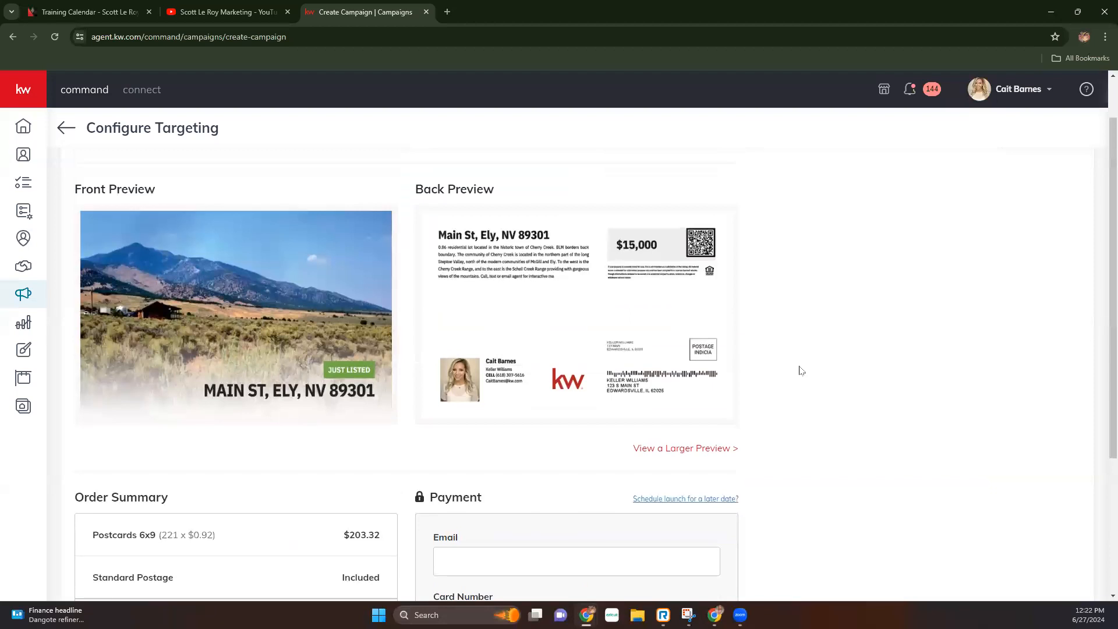
pyautogui.click(681, 450)
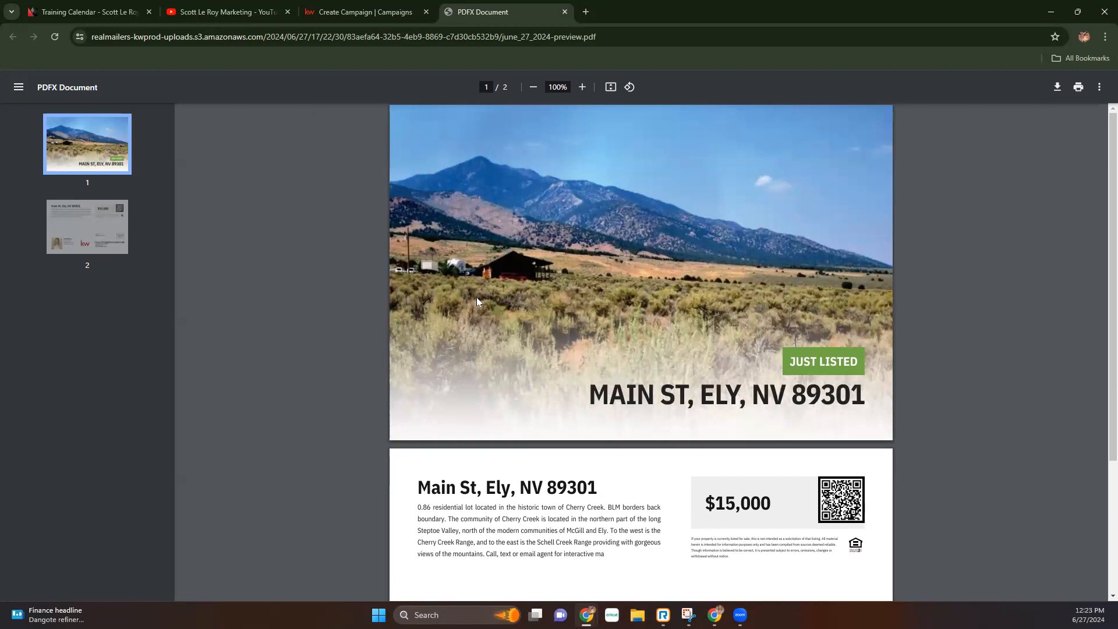
# - Look through both pages of the PDF proof, then return to the Create Campaign tab
pyautogui.scroll(-2, 717, 323)
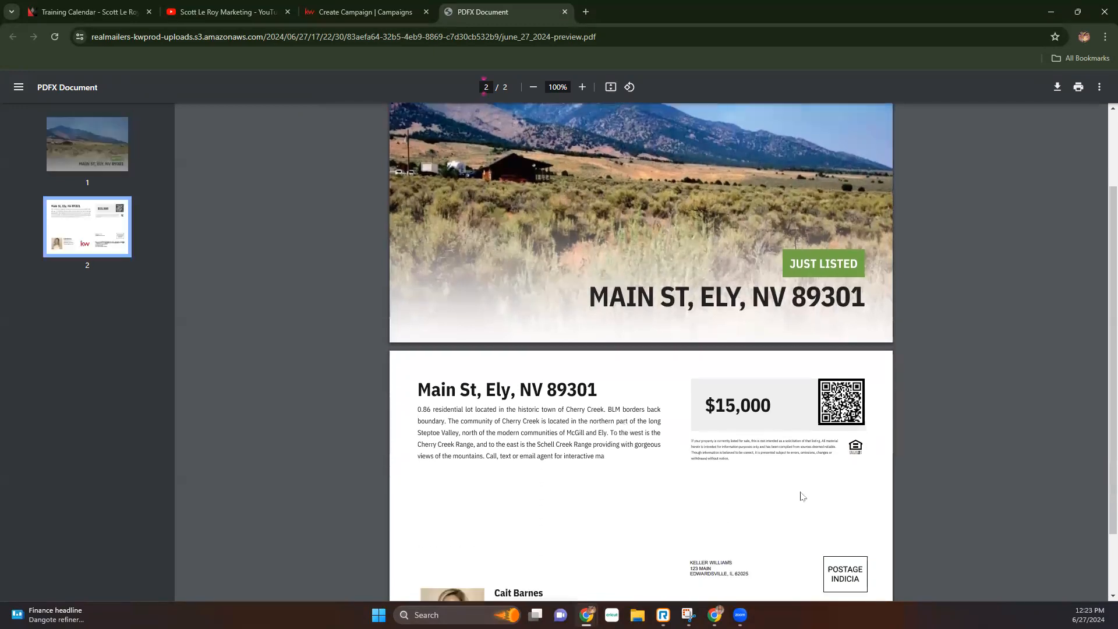
pyautogui.scroll(-1, 613, 274)
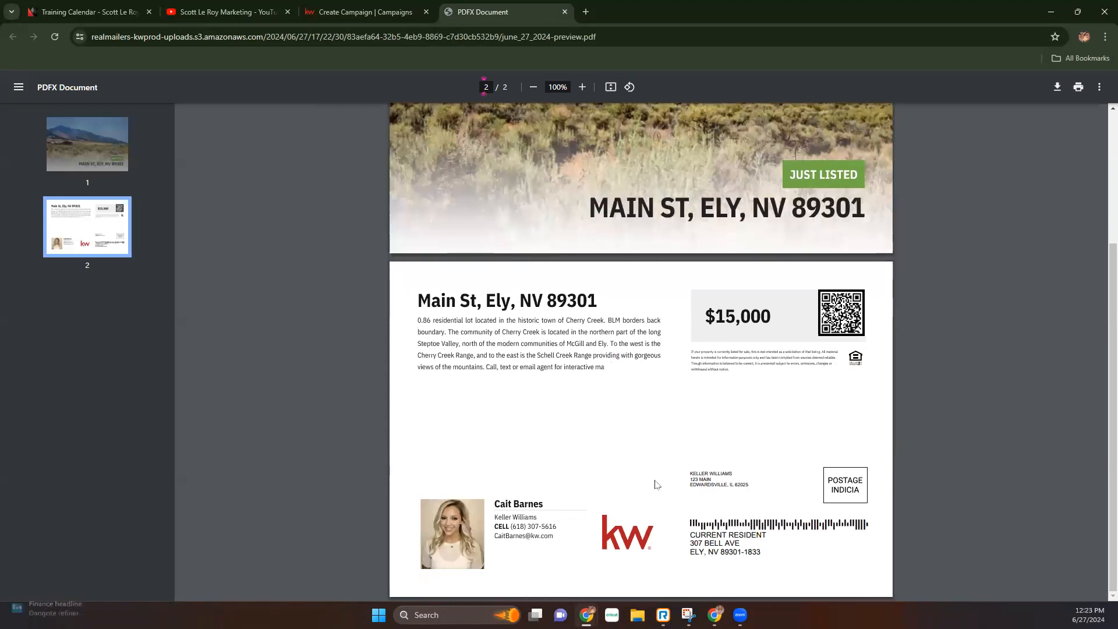
pyautogui.scroll(3, 363, 414)
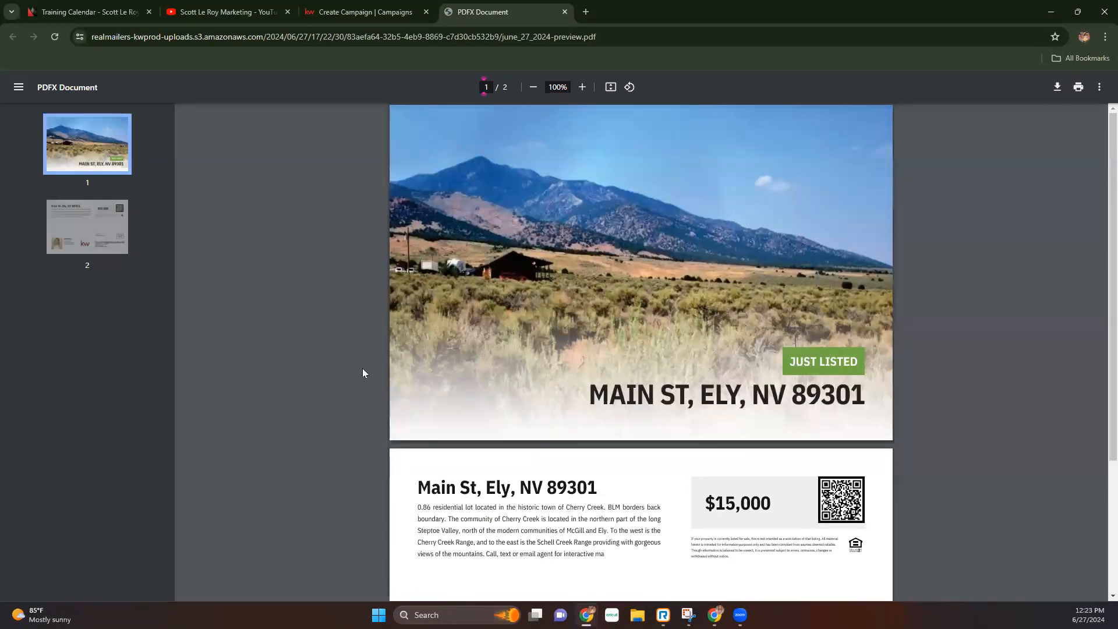
pyautogui.click(384, 12)
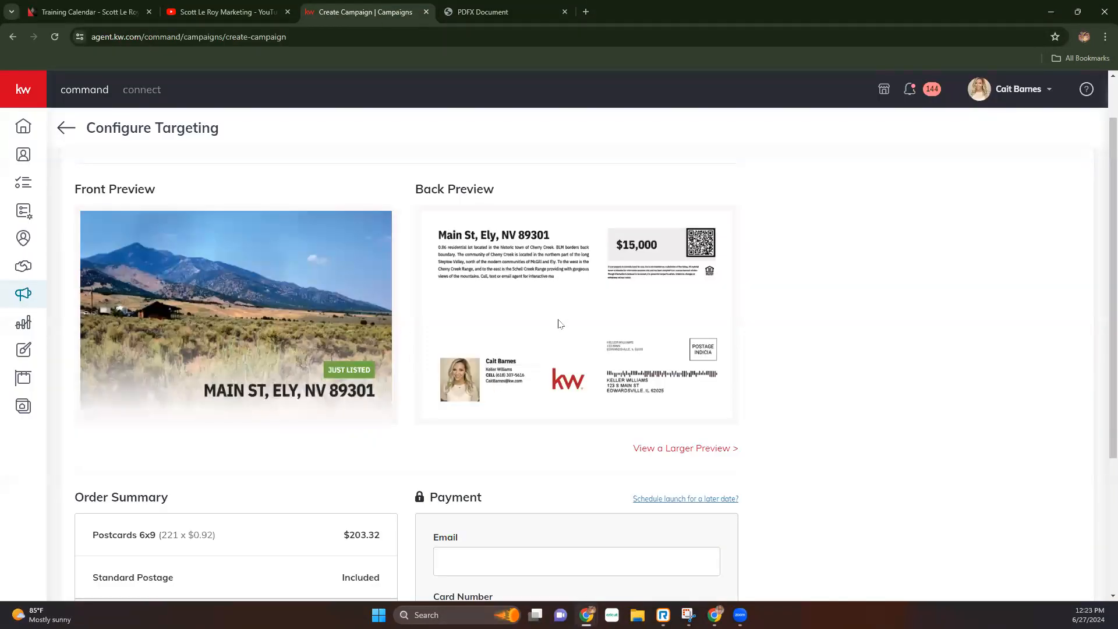
# - Highlight the Same Day Processing, USPS Distribution and Estimated Delivery notes in the order summary
pyautogui.scroll(-3, 282, 422)
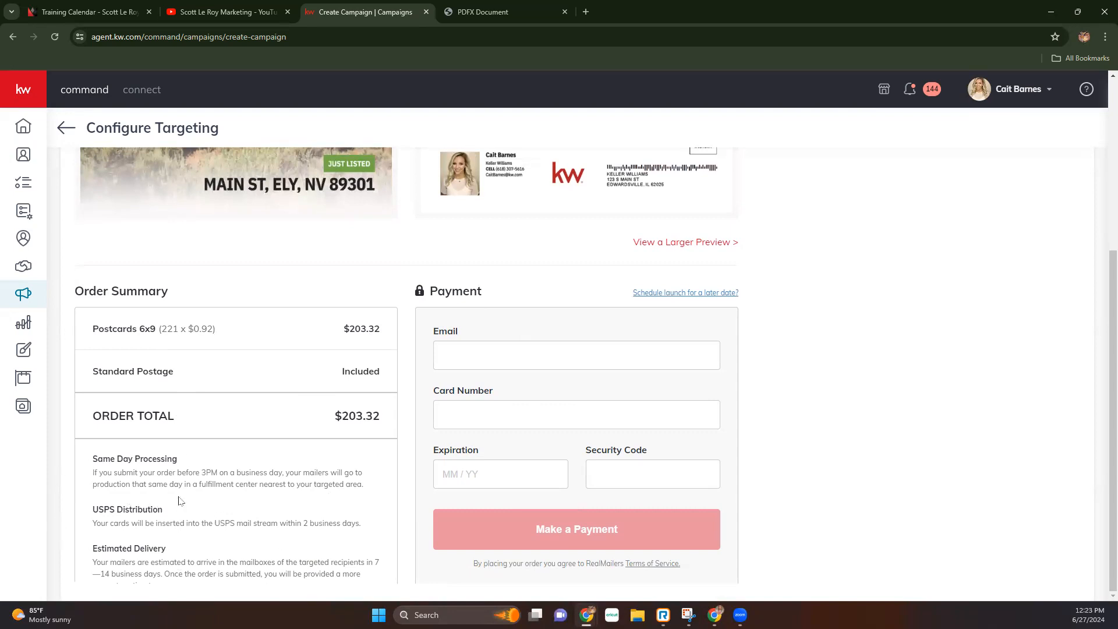
pyautogui.moveTo(92, 459); pyautogui.dragTo(184, 460)
pyautogui.moveTo(92, 473)
pyautogui.mouseDown()
pyautogui.moveTo(341, 485)
pyautogui.moveTo(351, 472)
pyautogui.moveTo(342, 483)
pyautogui.moveTo(185, 483)
pyautogui.moveTo(364, 489)
pyautogui.mouseUp()
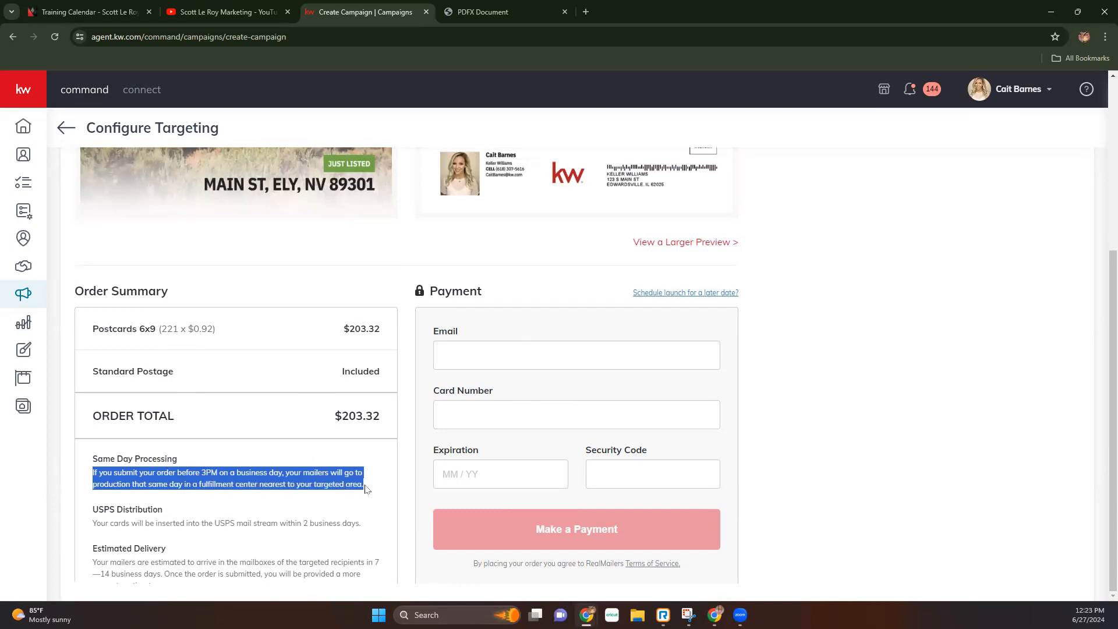
pyautogui.click(93, 513)
pyautogui.moveTo(93, 512); pyautogui.dragTo(165, 511)
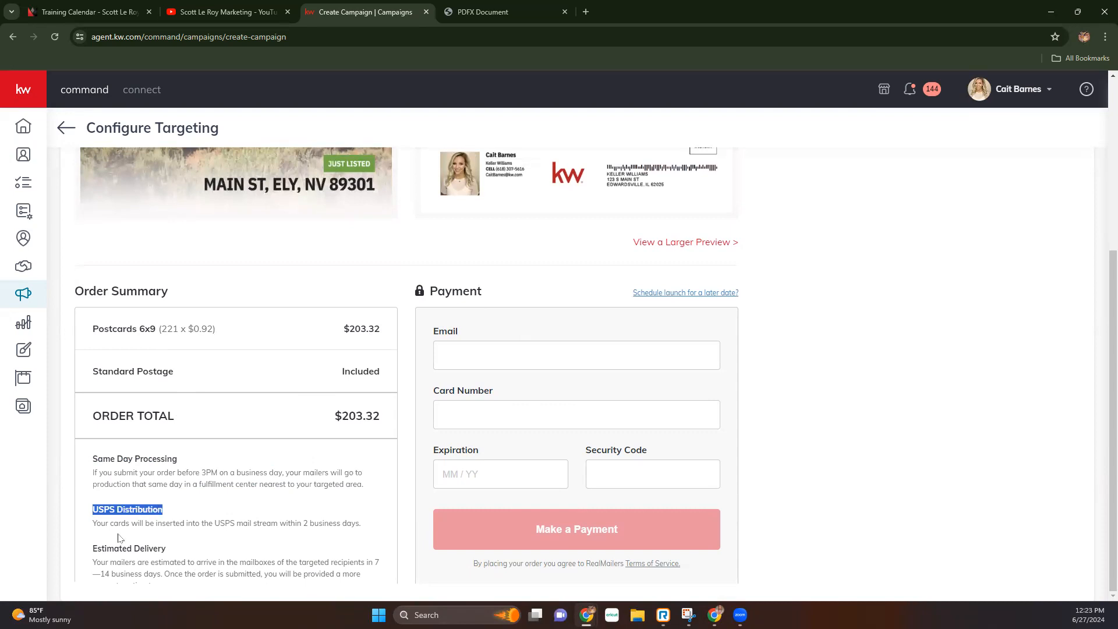
pyautogui.moveTo(93, 523); pyautogui.dragTo(366, 526)
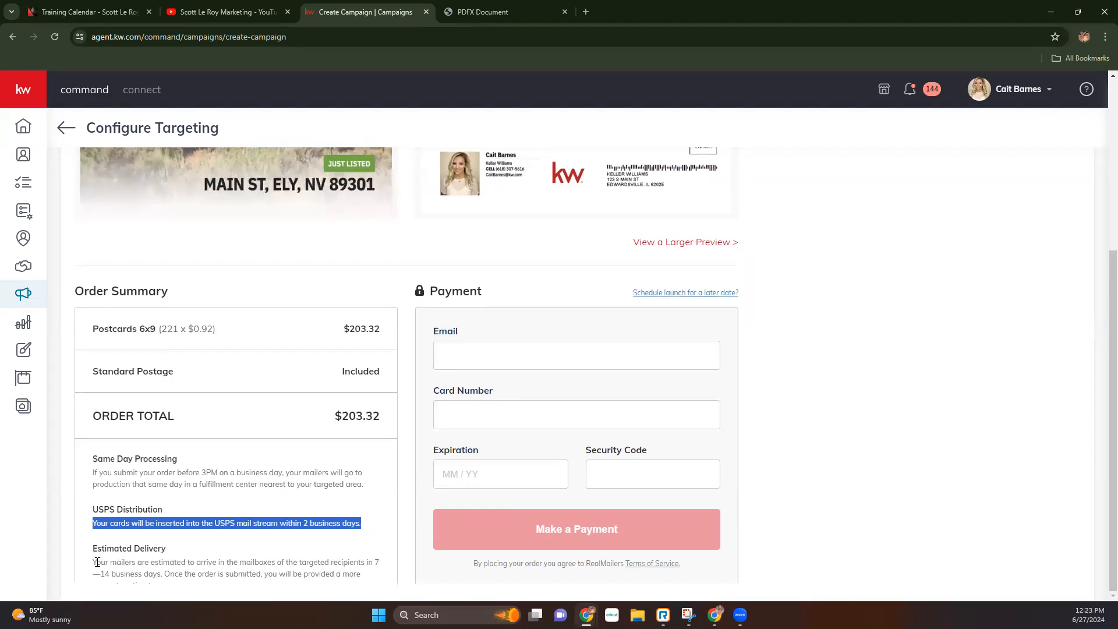
pyautogui.moveTo(96, 562); pyautogui.dragTo(389, 577)
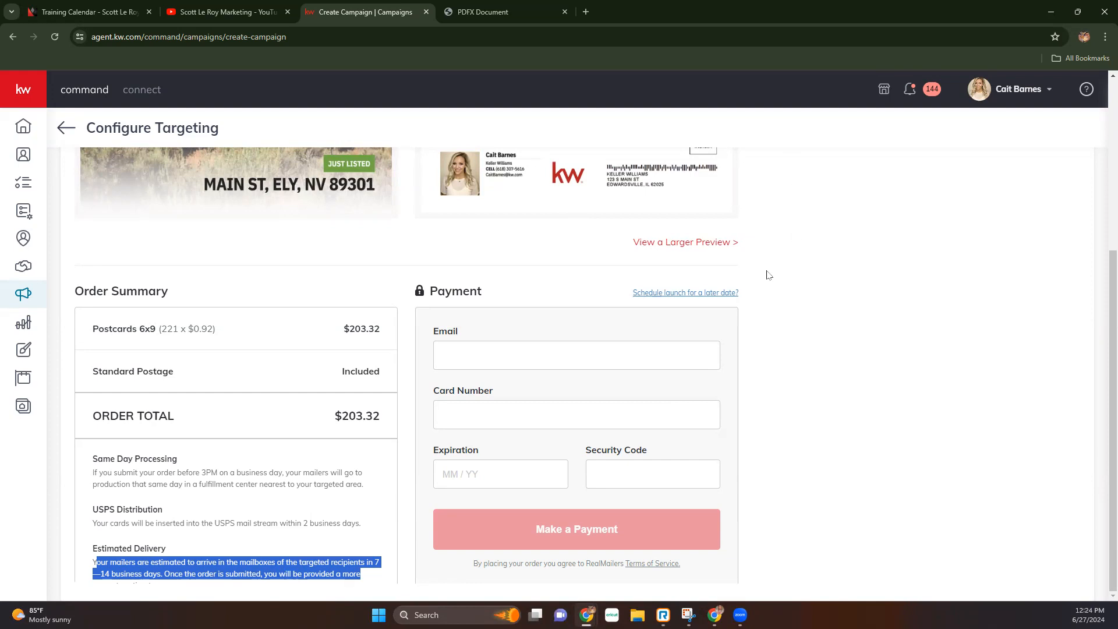
# - Schedule the campaign launch for 06/28/2024 instead of sending immediately
pyautogui.click(725, 293)
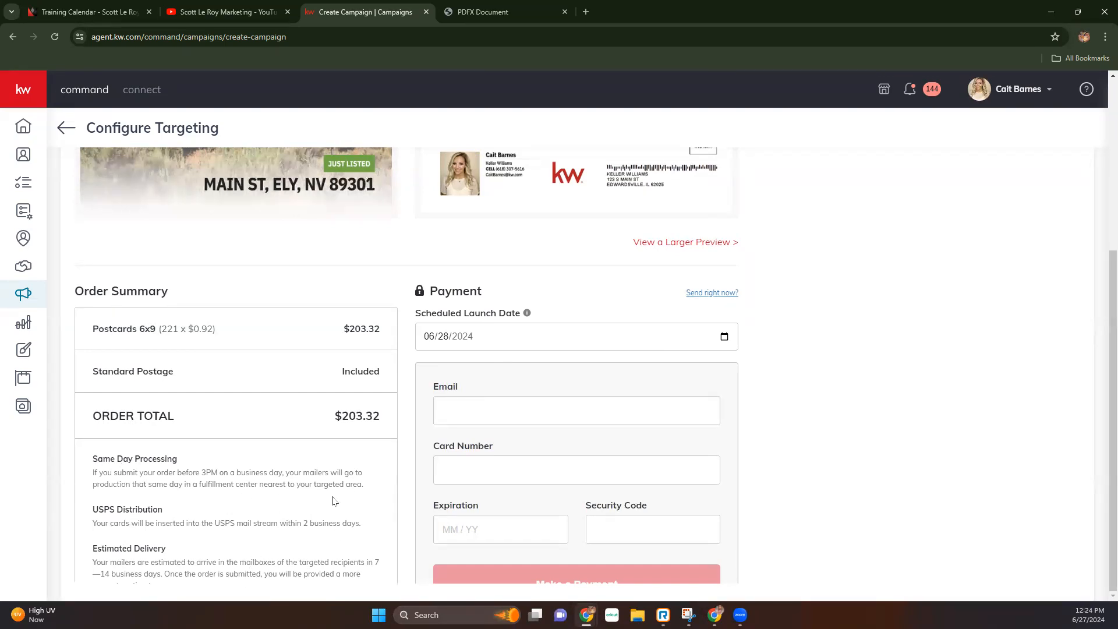
pyautogui.scroll(5, 336, 467)
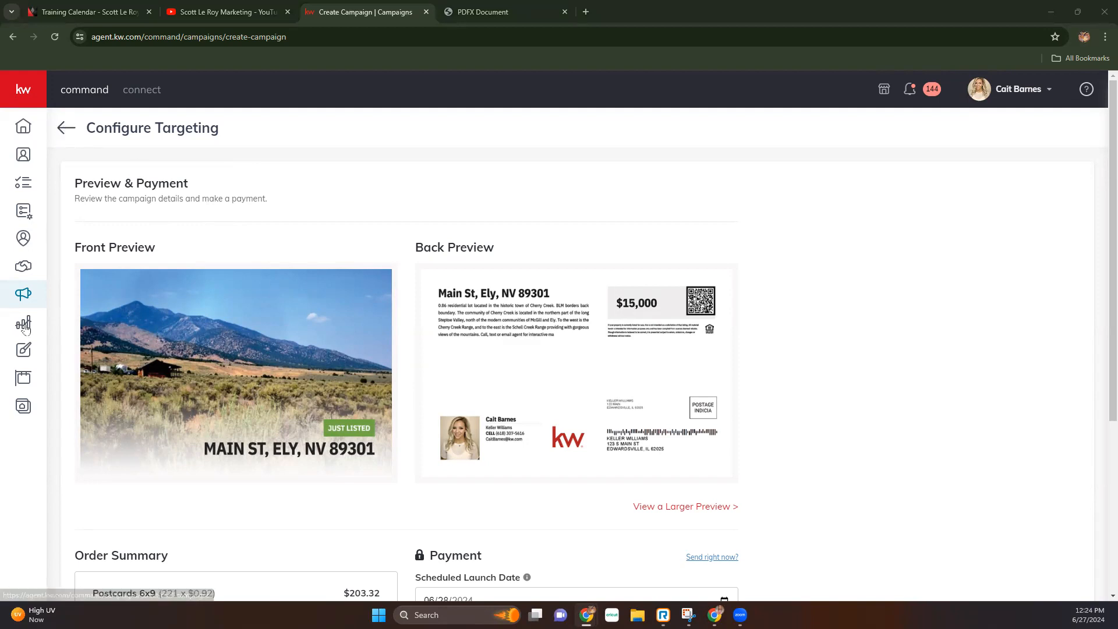
# - Leave the campaign without saving and go to the Designs library
pyautogui.click(61, 132)
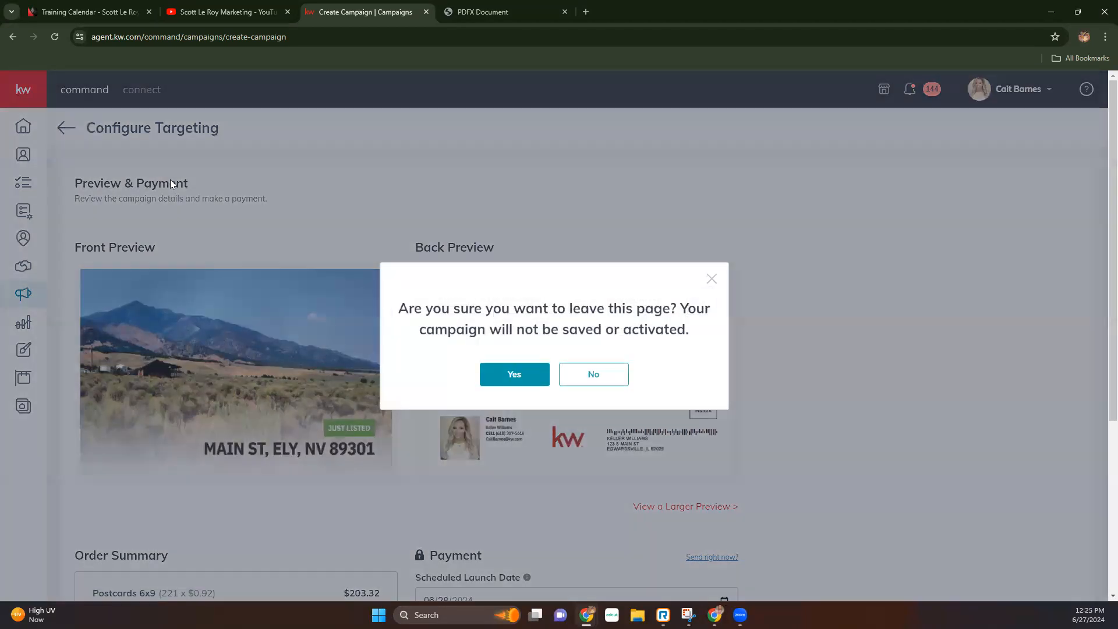
pyautogui.click(530, 378)
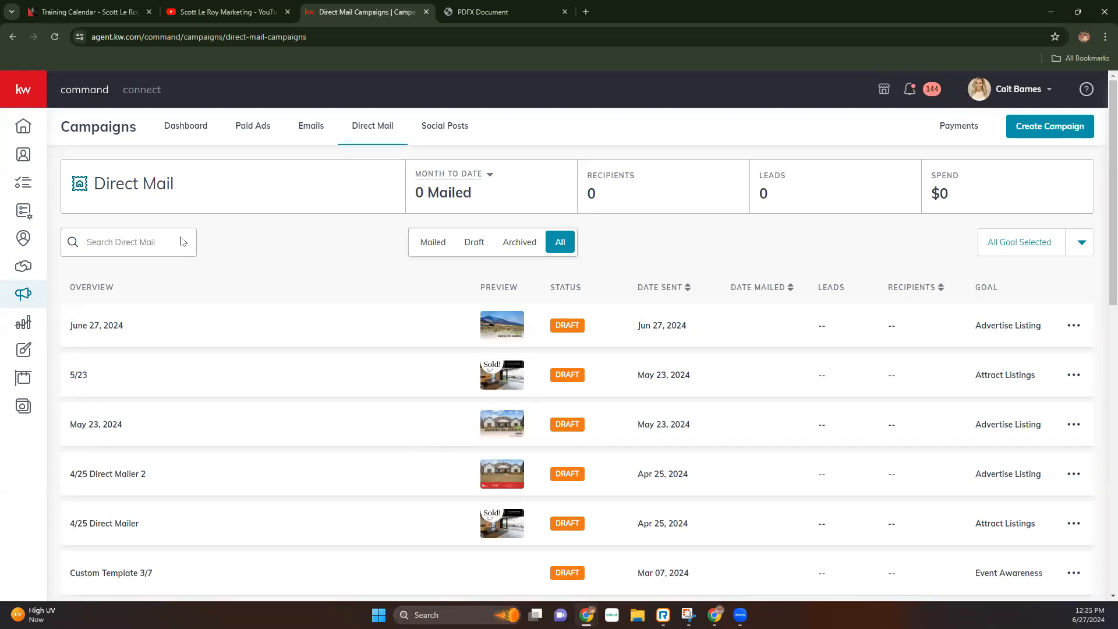
pyautogui.click(22, 352)
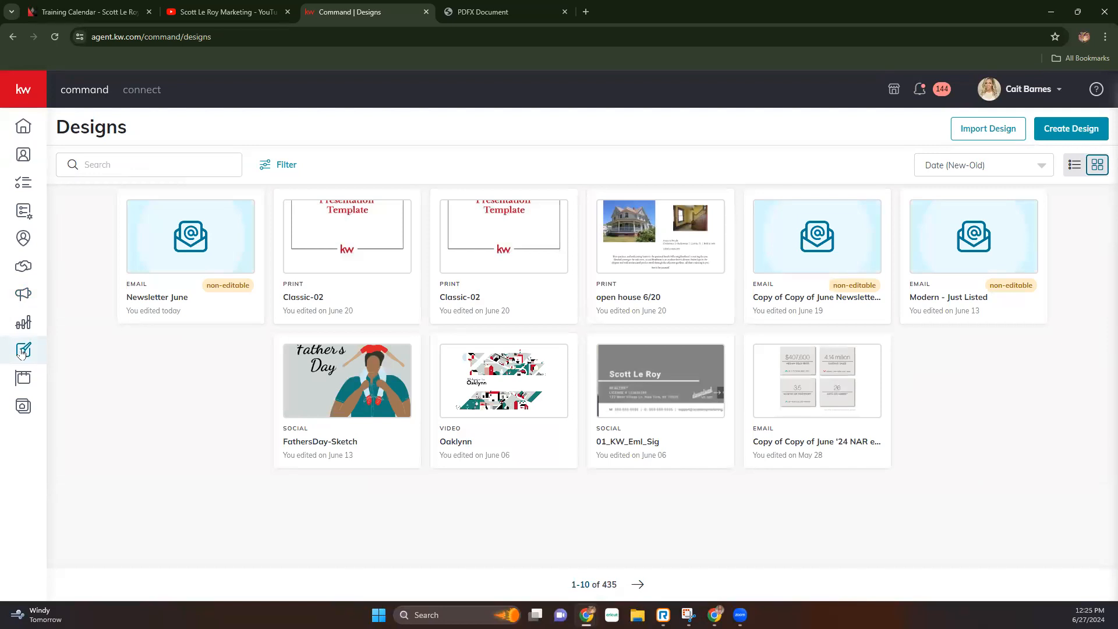
# - Start a new print design
pyautogui.click(1071, 129)
pyautogui.click(572, 310)
pyautogui.click(707, 419)
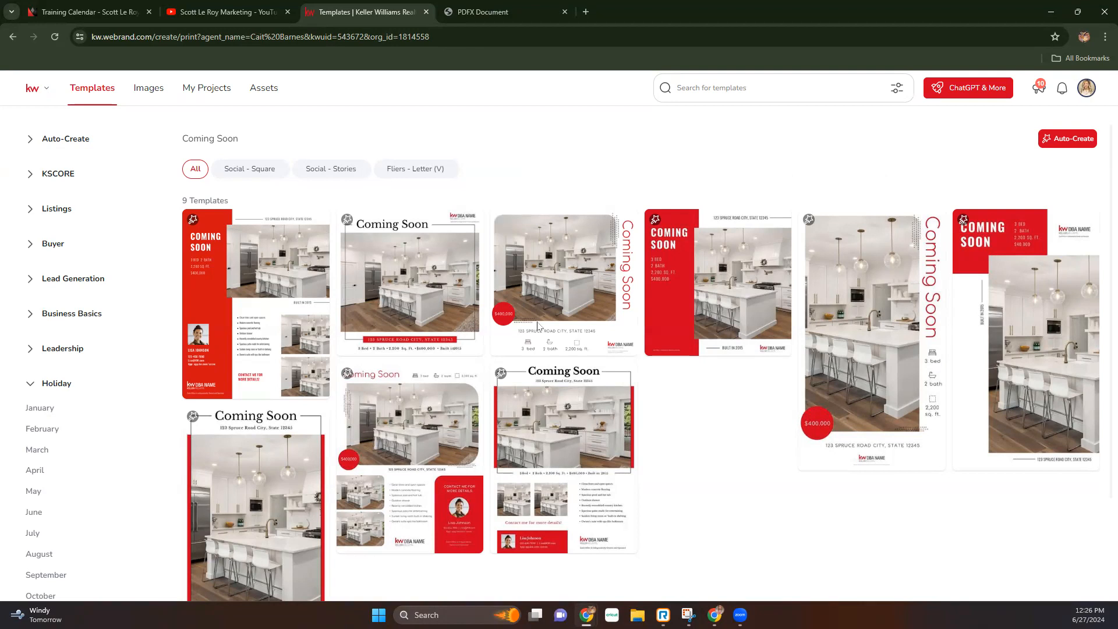
# - Use the 02_OH_PC_A6 template from the Open House templates filtered to Postcards - A6
pyautogui.click(31, 214)
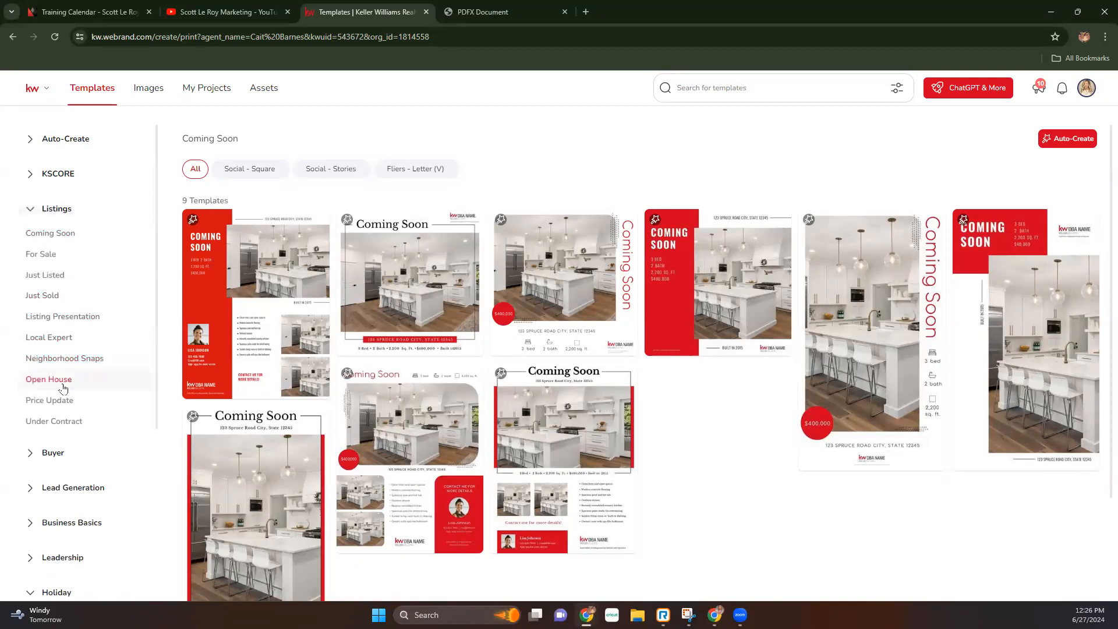
pyautogui.click(63, 383)
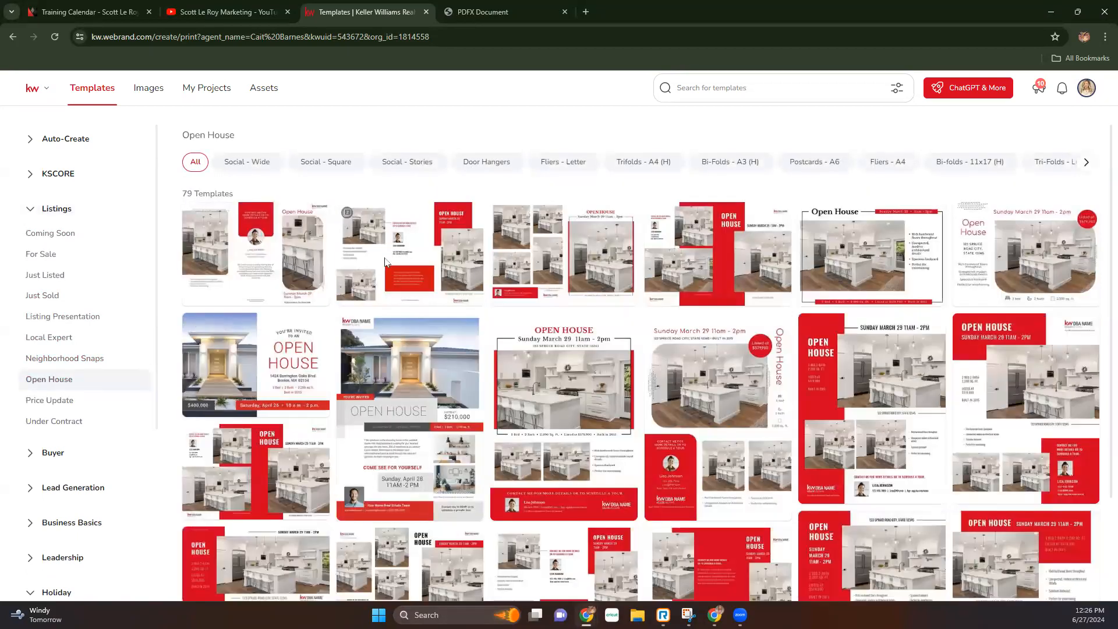
pyautogui.click(828, 163)
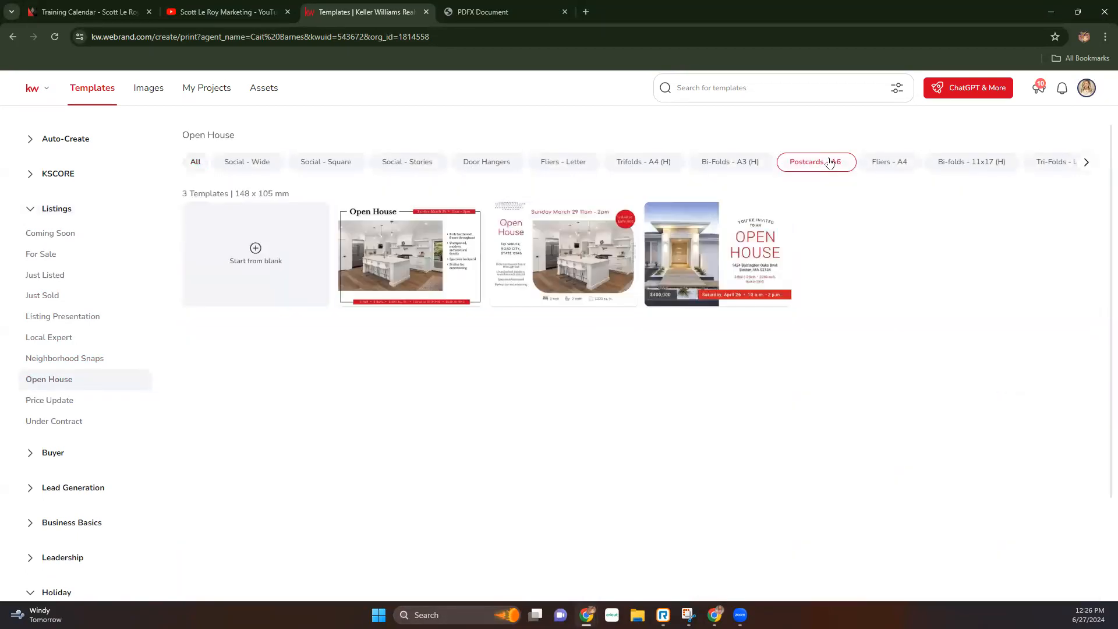
pyautogui.moveTo(667, 275)
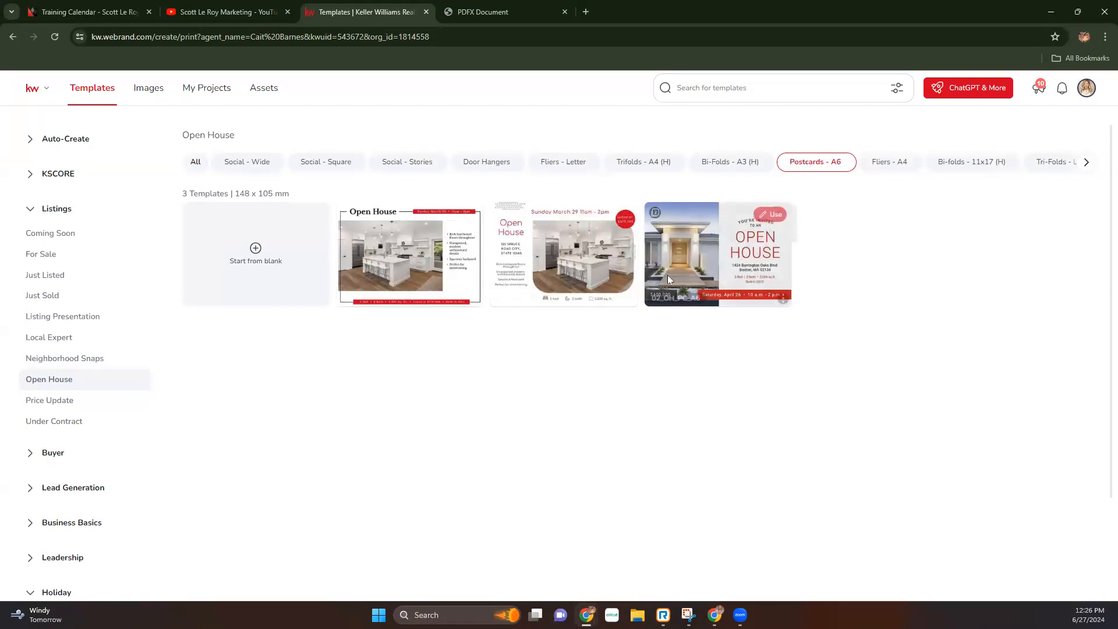
pyautogui.click(772, 216)
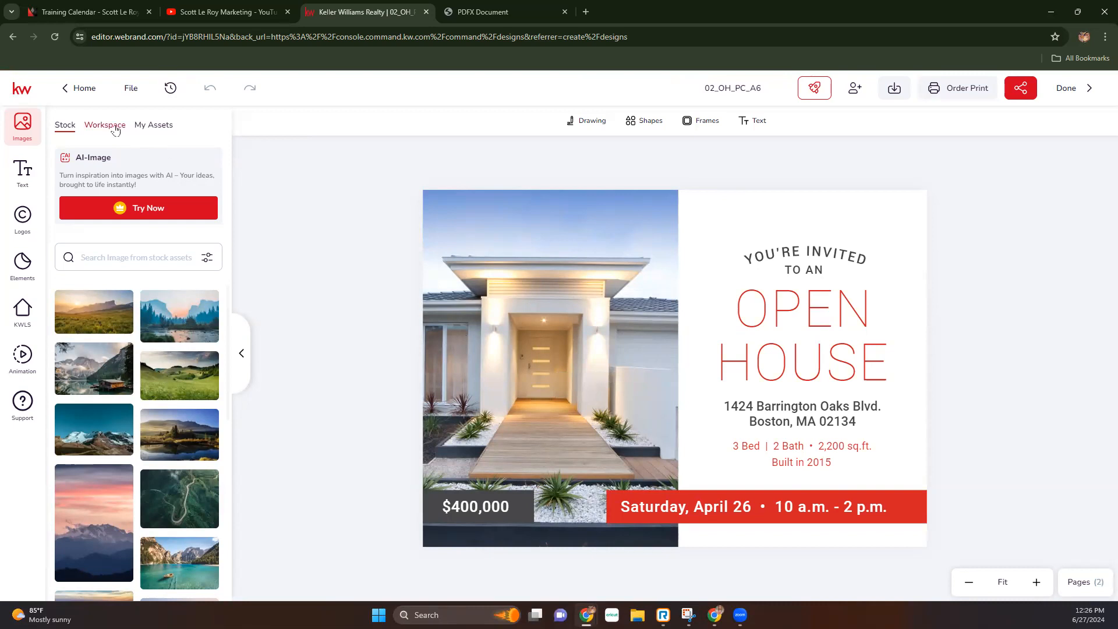
# - Search KWLS listings for Main St and place the Crescent, OR listing's first forest photo
pyautogui.click(22, 312)
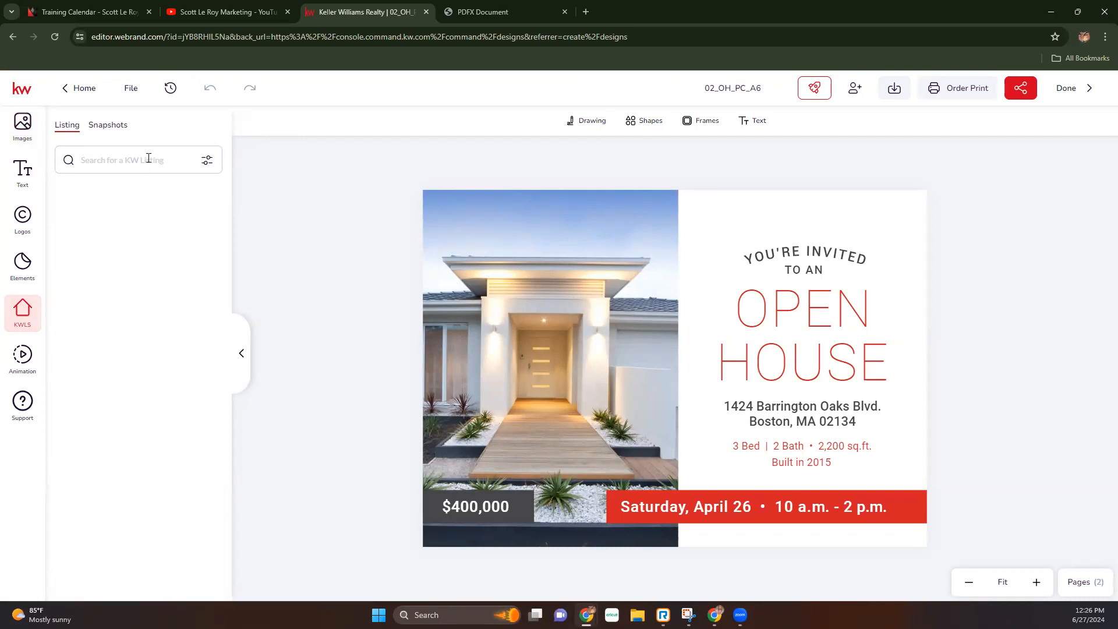
pyautogui.click(207, 159)
pyautogui.click(175, 158)
pyautogui.write('main st')
pyautogui.press('Return')
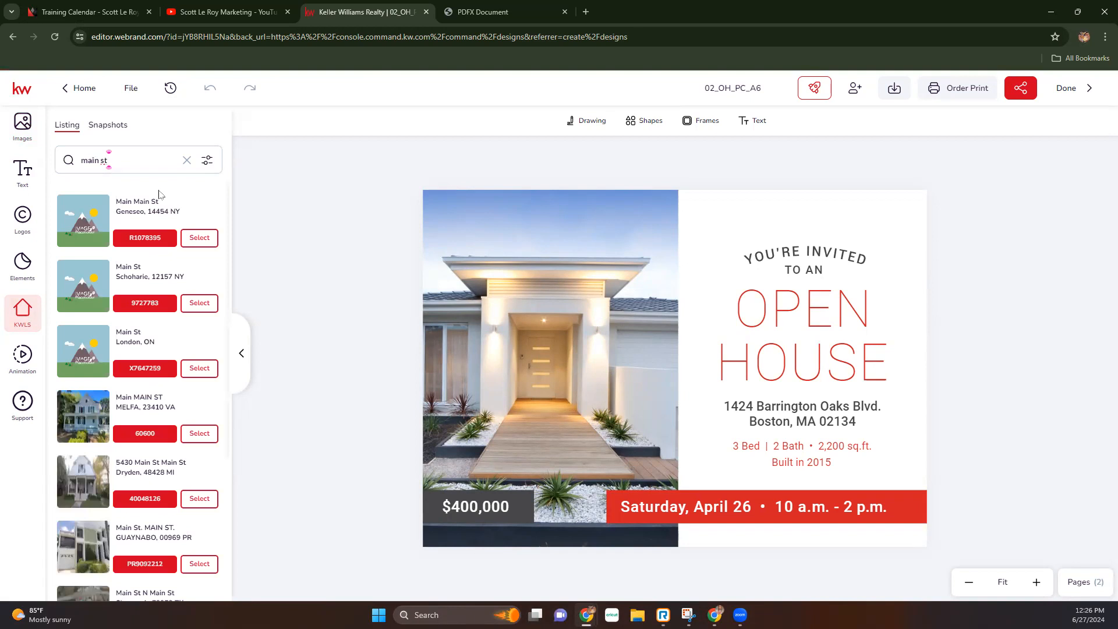
pyautogui.scroll(-10, 175, 436)
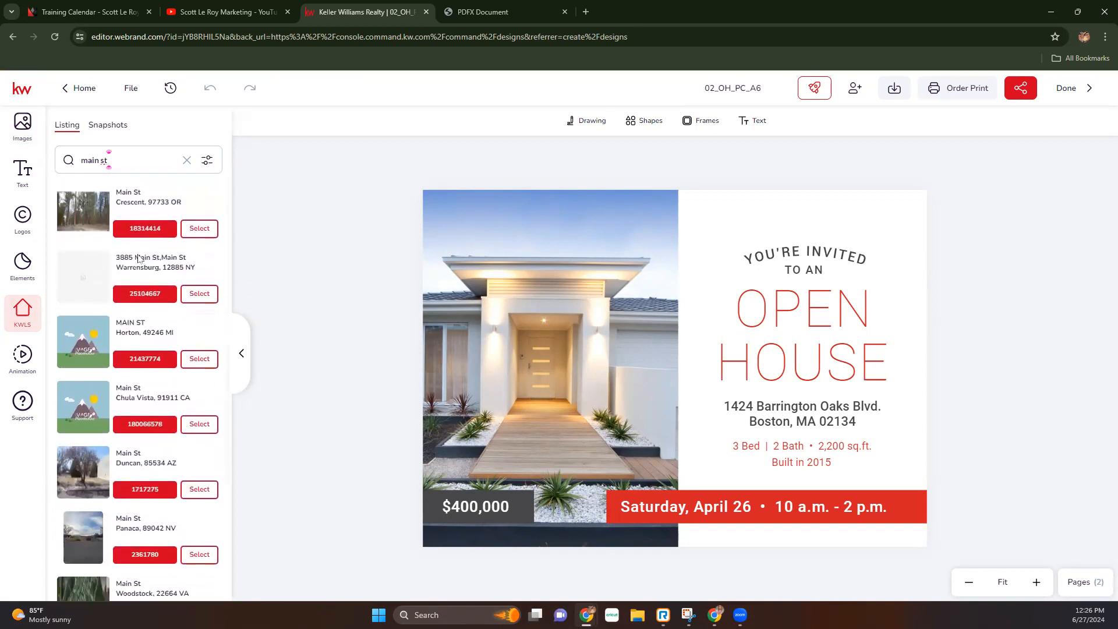
pyautogui.click(190, 228)
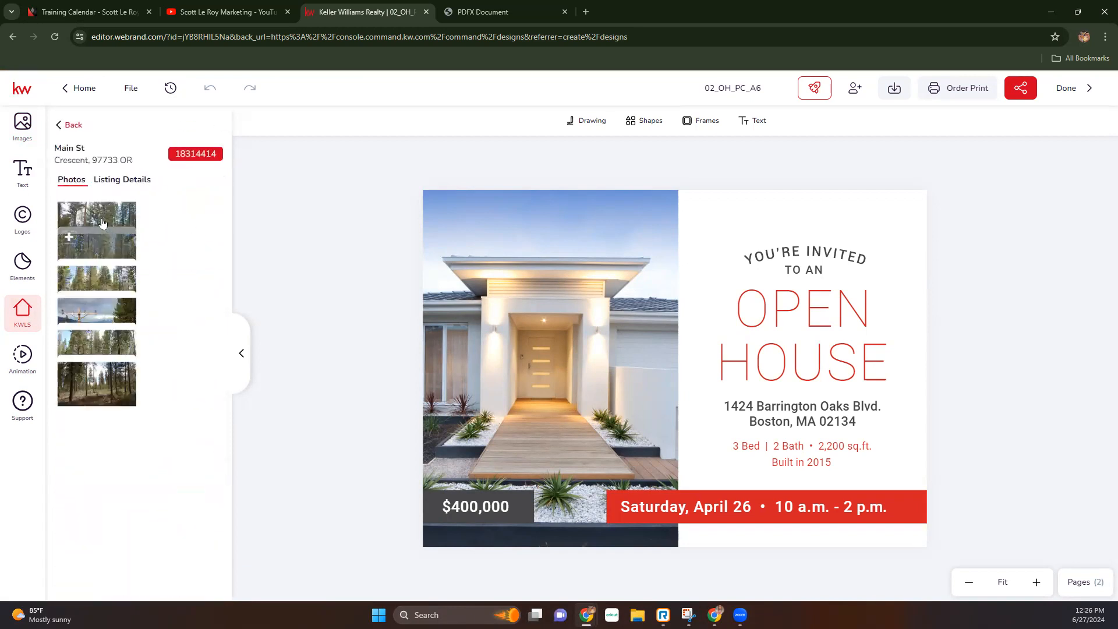
pyautogui.click(101, 216)
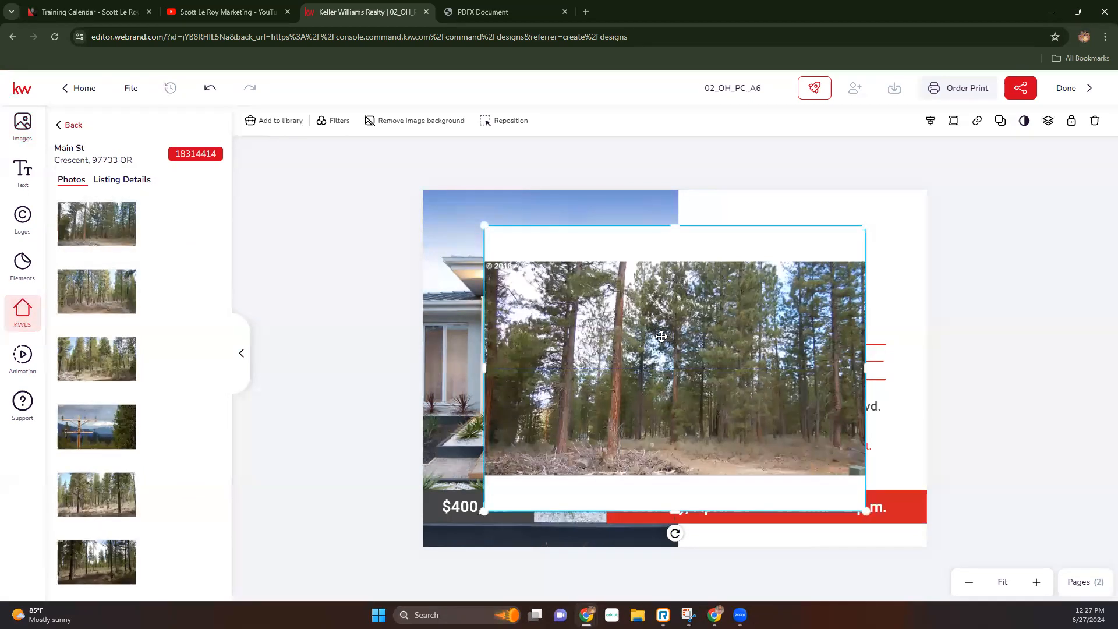
# - Swap the postcard's house photo for the forest photo and reposition it within its frame
pyautogui.press('Delete')
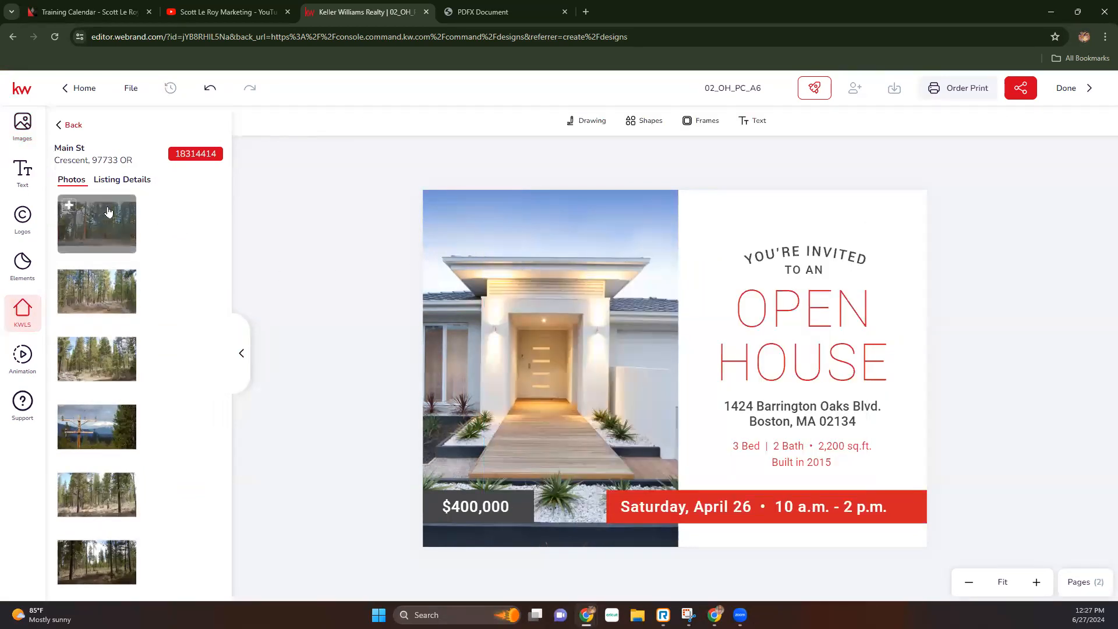
pyautogui.click(118, 180)
pyautogui.click(72, 226)
pyautogui.moveTo(71, 210); pyautogui.dragTo(516, 340)
pyautogui.click(587, 389)
pyautogui.doubleClick(587, 390)
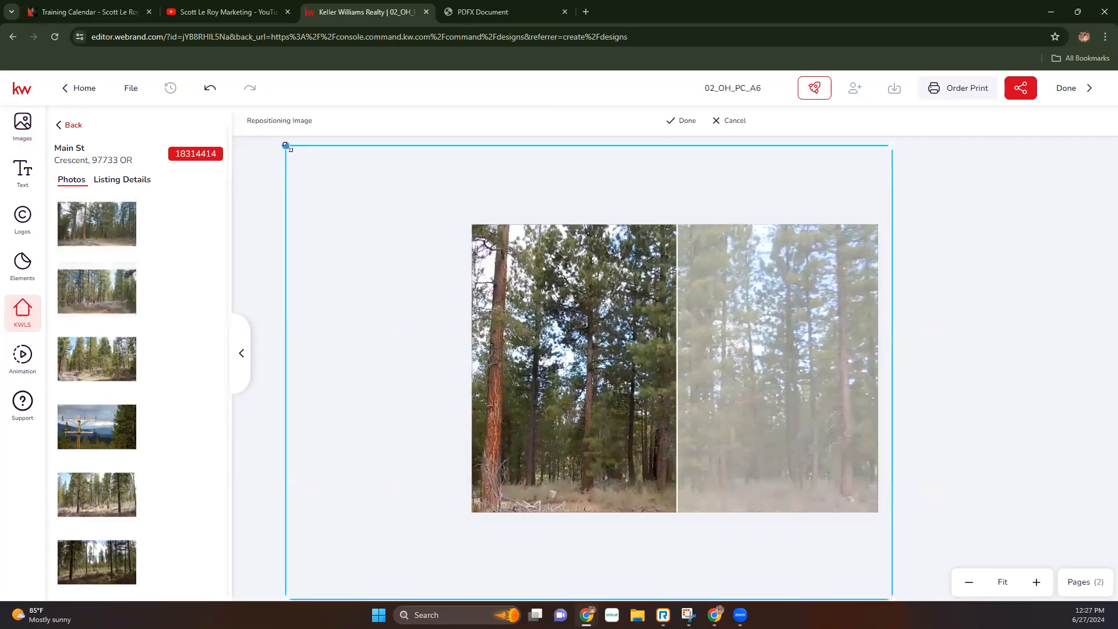
pyautogui.moveTo(285, 146); pyautogui.dragTo(387, 222)
pyautogui.moveTo(543, 407); pyautogui.dragTo(510, 407)
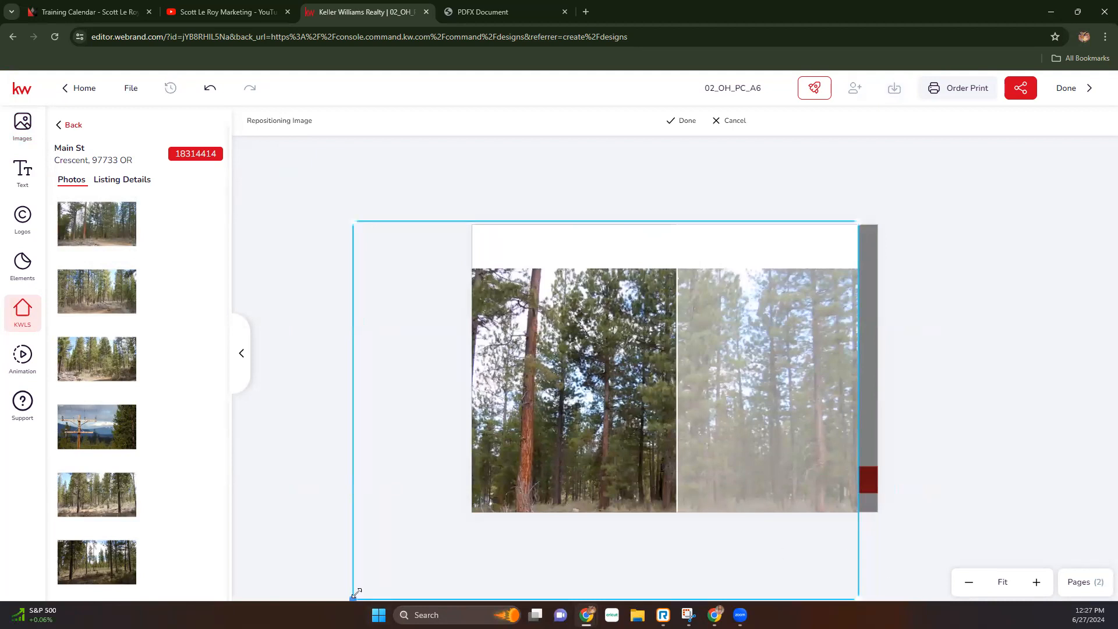
pyautogui.moveTo(585, 430)
pyautogui.mouseDown()
pyautogui.moveTo(660, 429)
pyautogui.moveTo(562, 429)
pyautogui.moveTo(578, 430)
pyautogui.mouseUp()
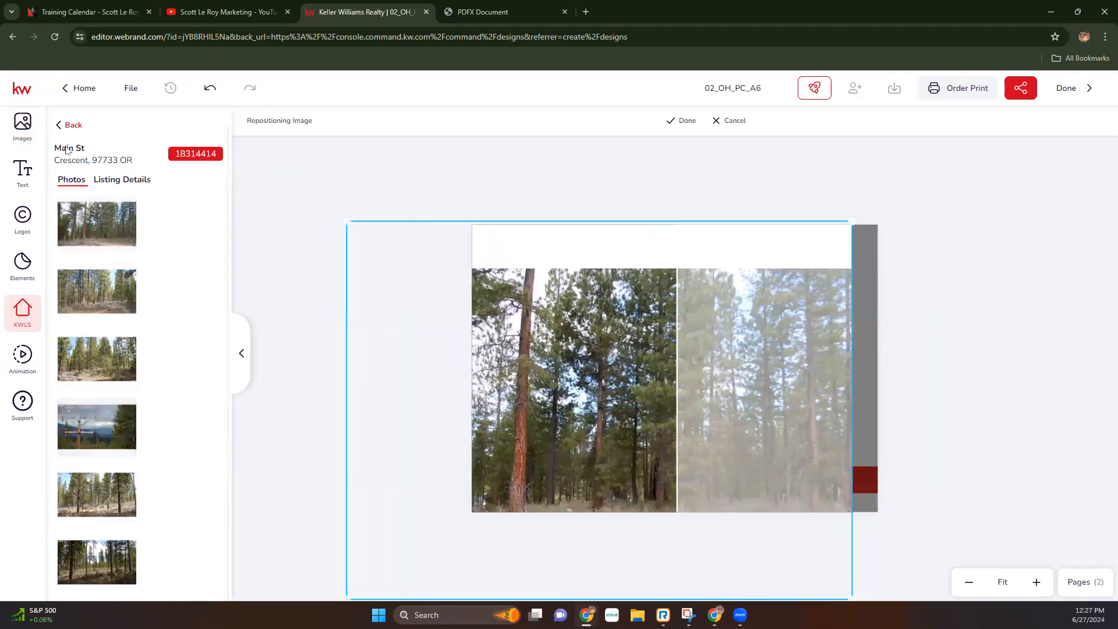
# - Go back to the Main St listing search results and scroll down the list
pyautogui.click(67, 124)
pyautogui.scroll(-10, 136, 427)
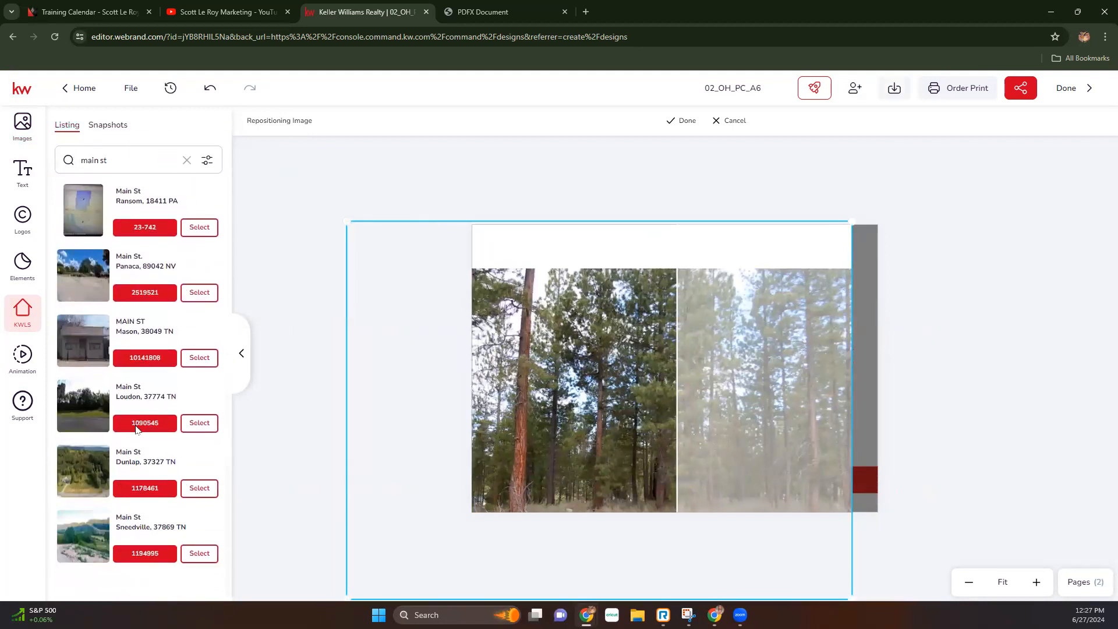
pyautogui.scroll(-10, 136, 429)
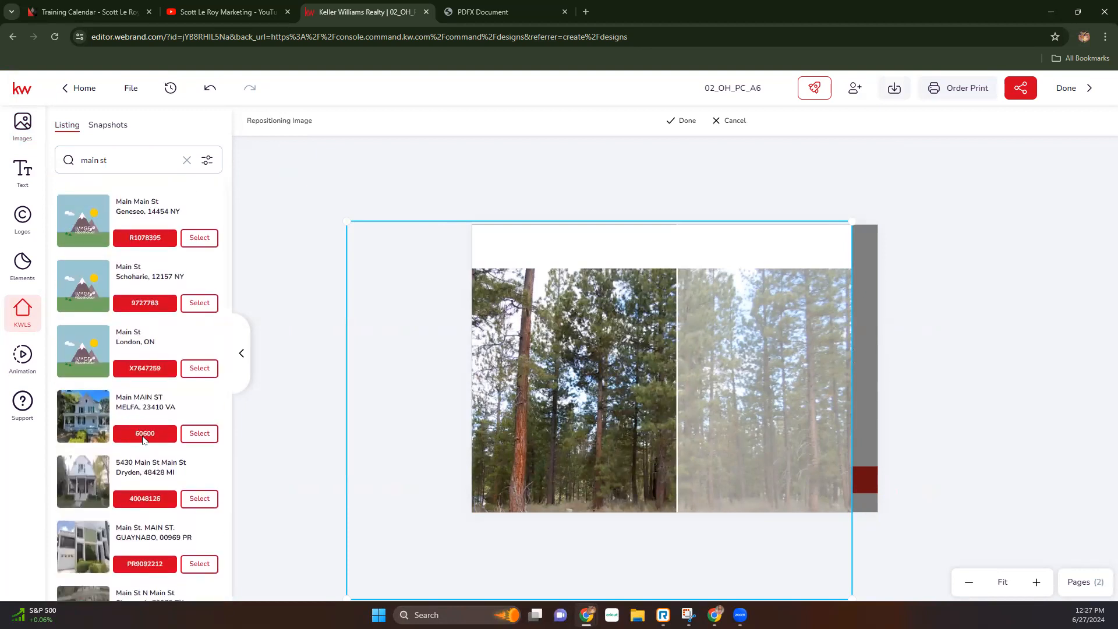
# - Pick the Melfa Main St listing, undo the forest photo changes, and nudge the front photo up
pyautogui.click(209, 432)
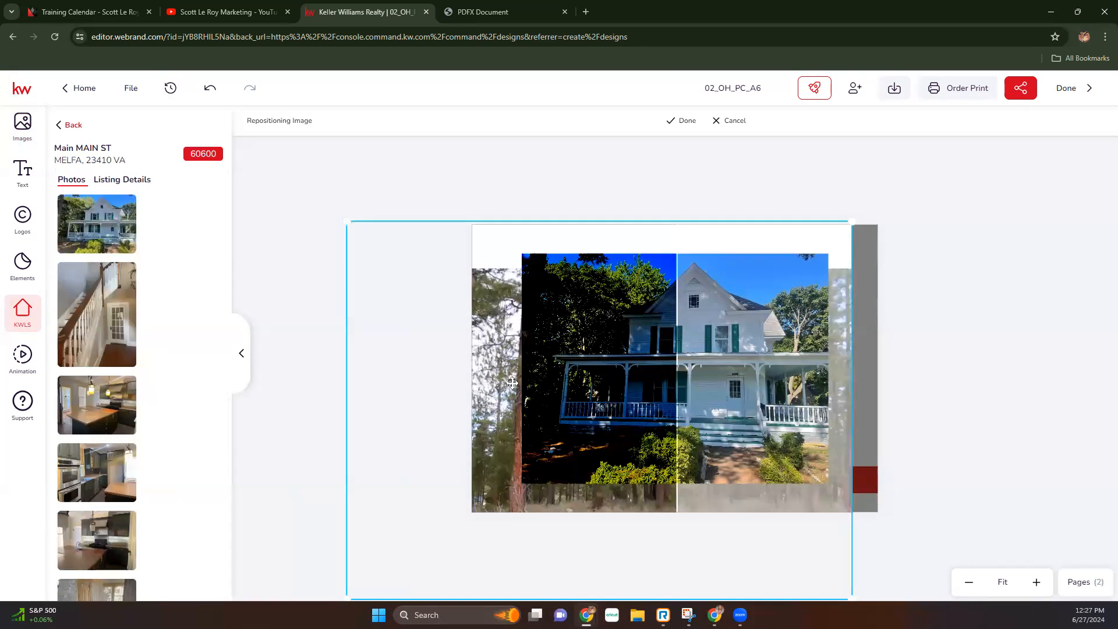
pyautogui.click(214, 90)
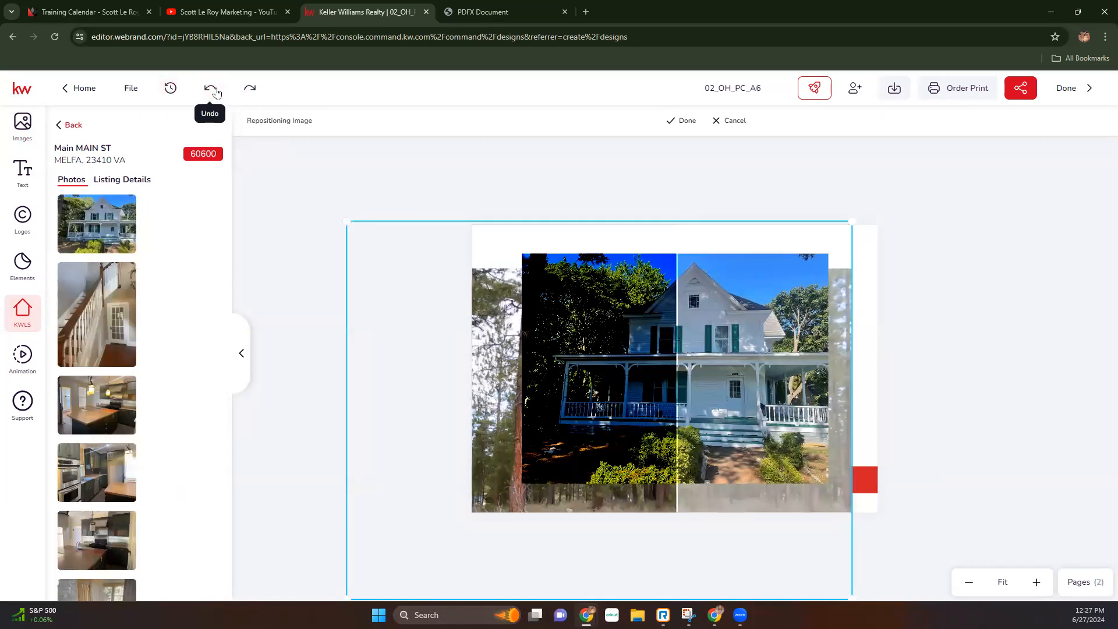
pyautogui.click(214, 90)
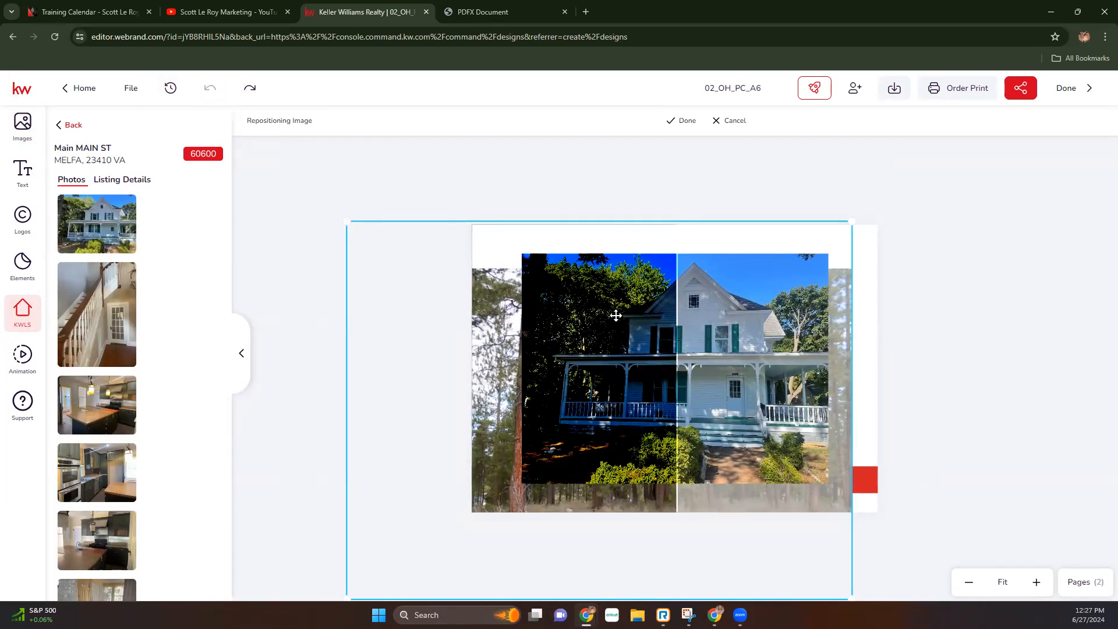
pyautogui.click(410, 318)
pyautogui.click(576, 314)
pyautogui.moveTo(557, 353); pyautogui.dragTo(555, 306)
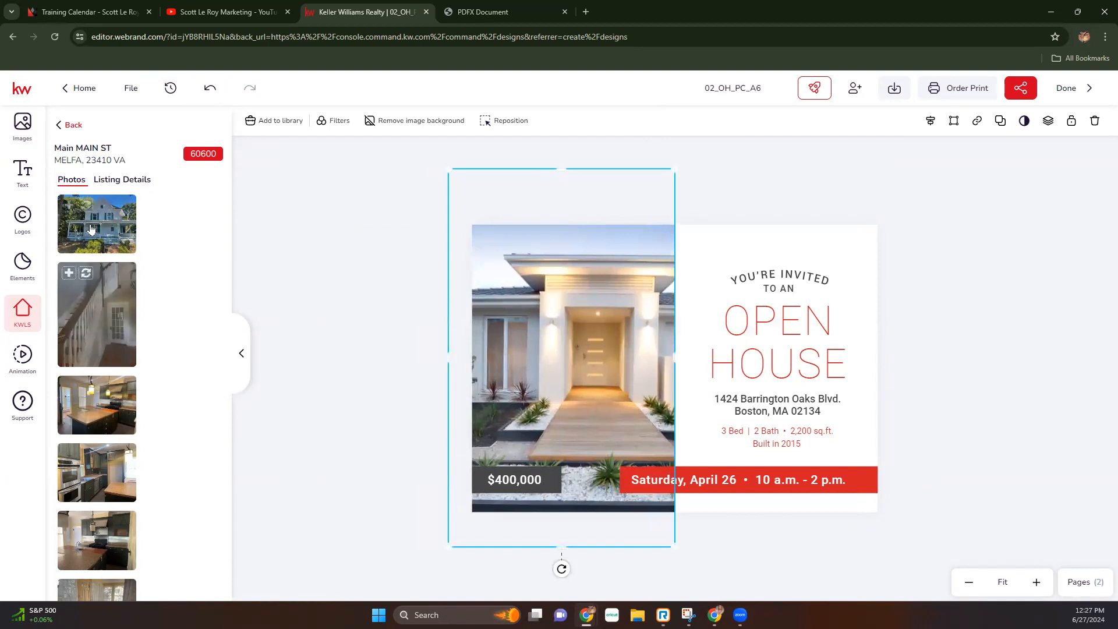
# - Replace the front photo with the Melfa house and slide it left within its frame
pyautogui.click(87, 205)
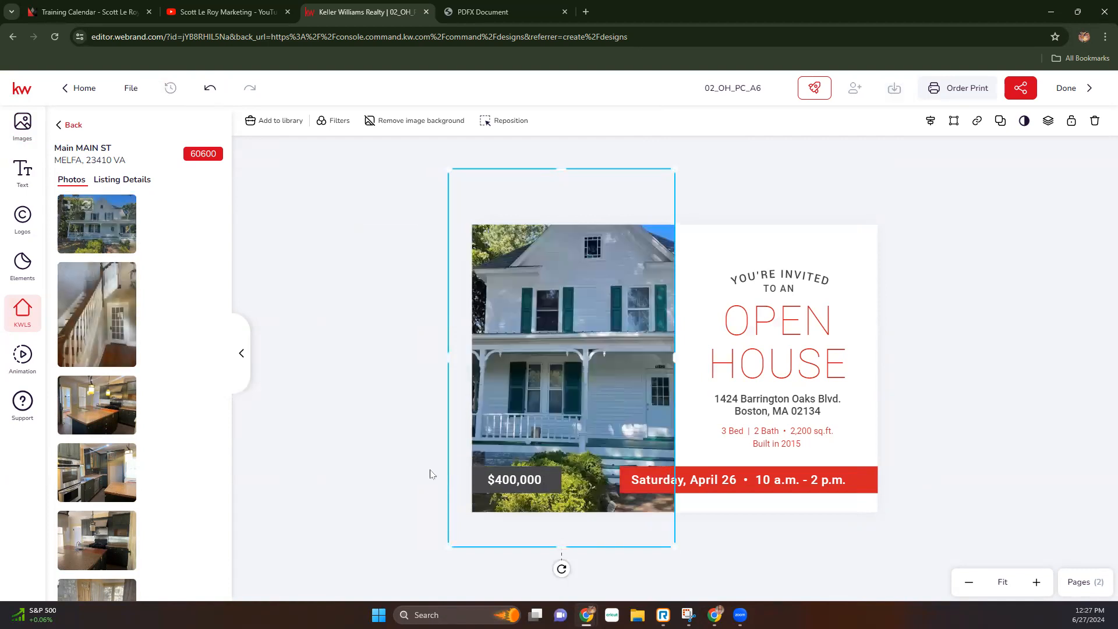
pyautogui.doubleClick(567, 357)
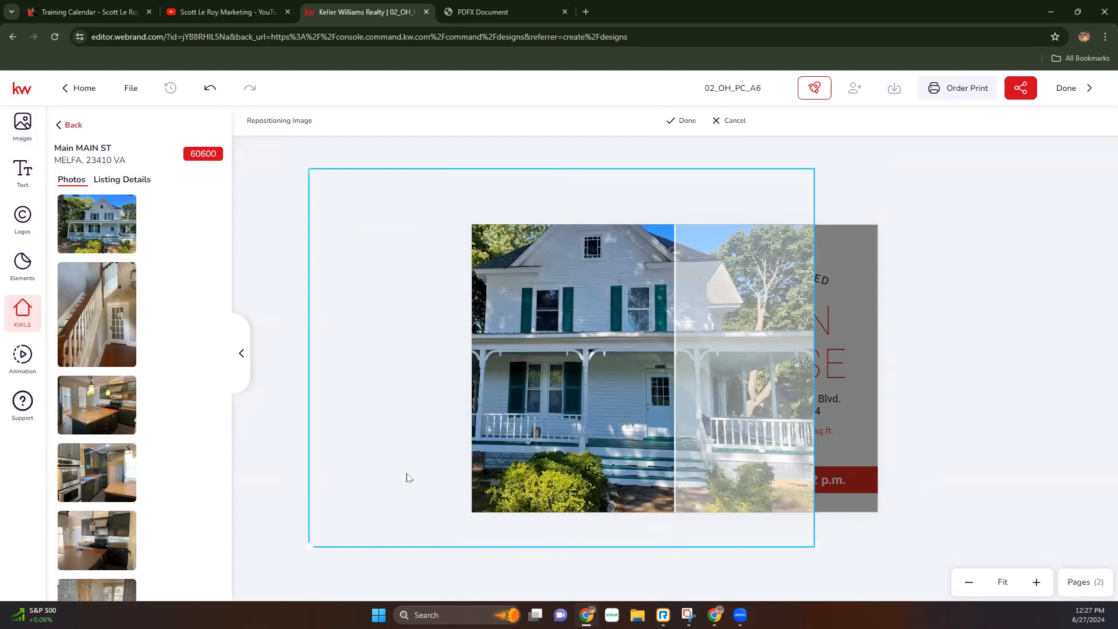
pyautogui.moveTo(568, 351); pyautogui.dragTo(520, 346)
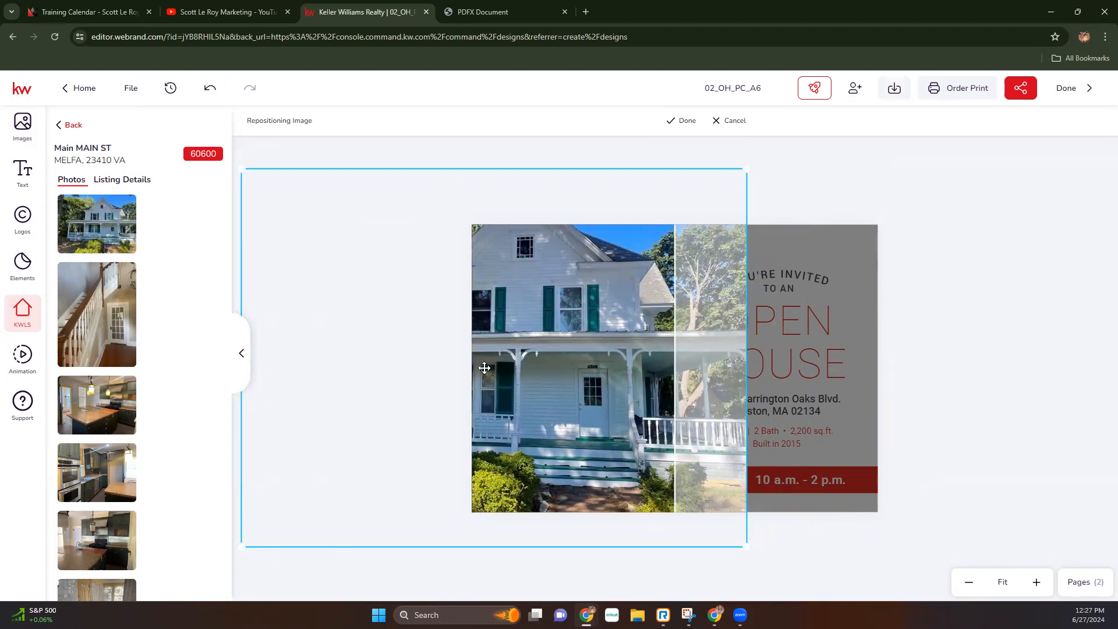
pyautogui.click(681, 121)
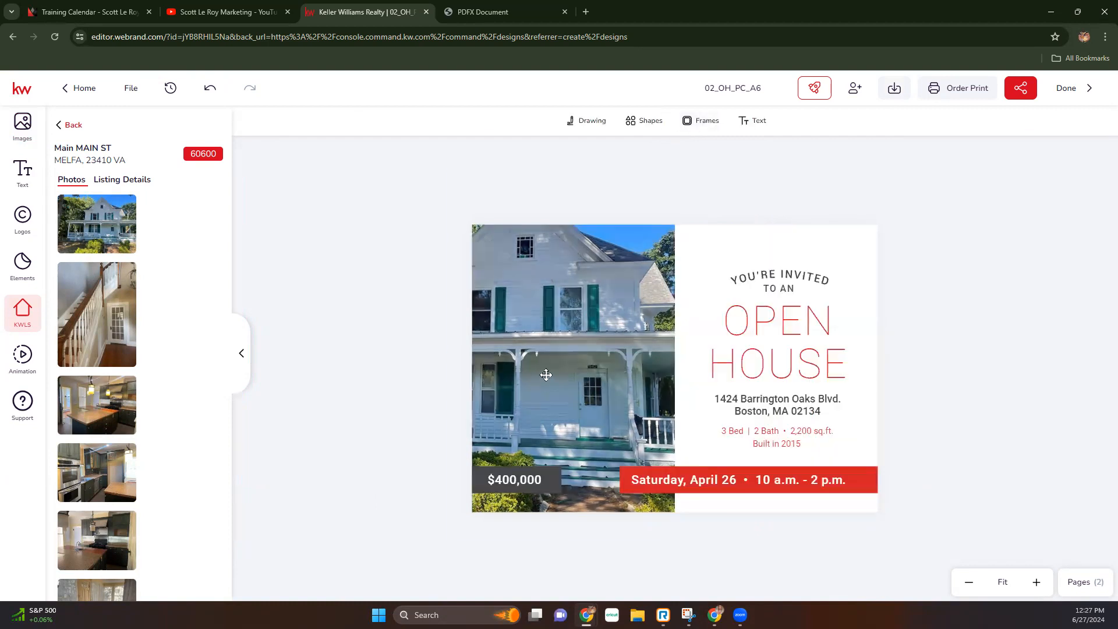
# - Resize and shift the photo frame so the Open House text is uncovered
pyautogui.click(543, 170)
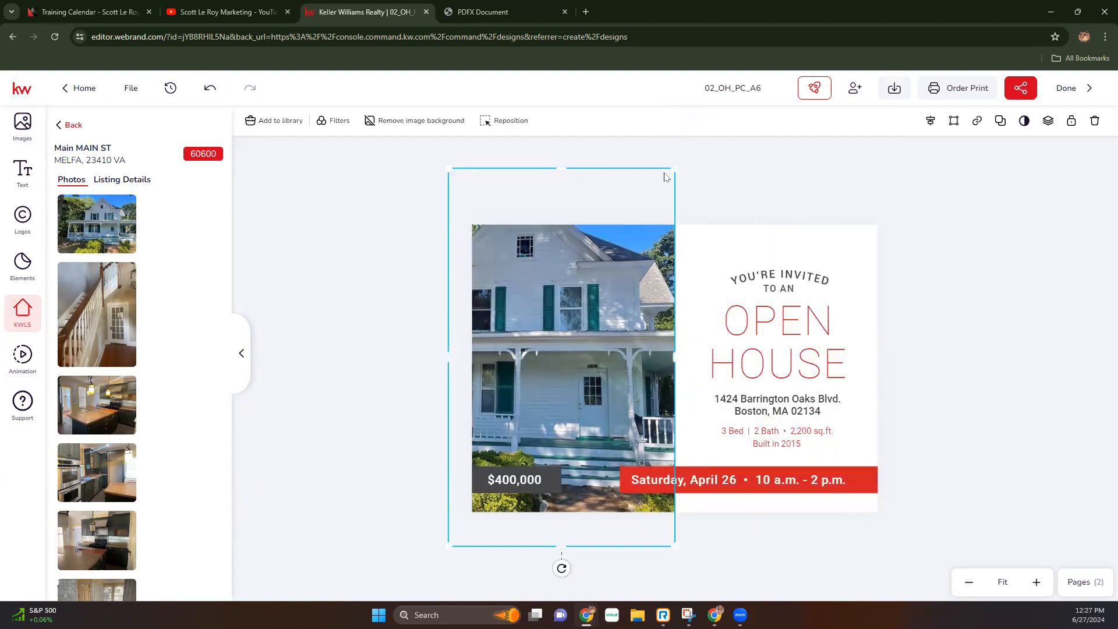
pyautogui.moveTo(674, 168); pyautogui.dragTo(641, 223)
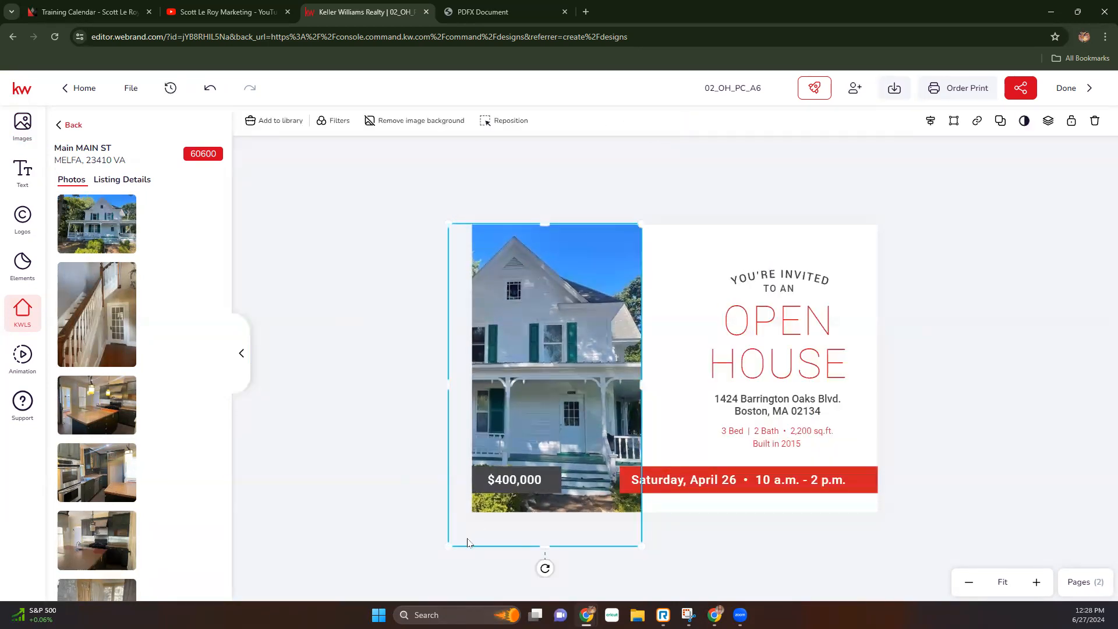
pyautogui.moveTo(447, 546); pyautogui.dragTo(470, 562)
pyautogui.moveTo(638, 362); pyautogui.dragTo(696, 364)
pyautogui.moveTo(468, 363); pyautogui.dragTo(374, 364)
pyautogui.moveTo(606, 353); pyautogui.dragTo(703, 354)
pyautogui.moveTo(797, 373); pyautogui.dragTo(600, 364)
# - Finalize the house photo's position in its frame and switch to page 2
pyautogui.doubleClick(640, 365)
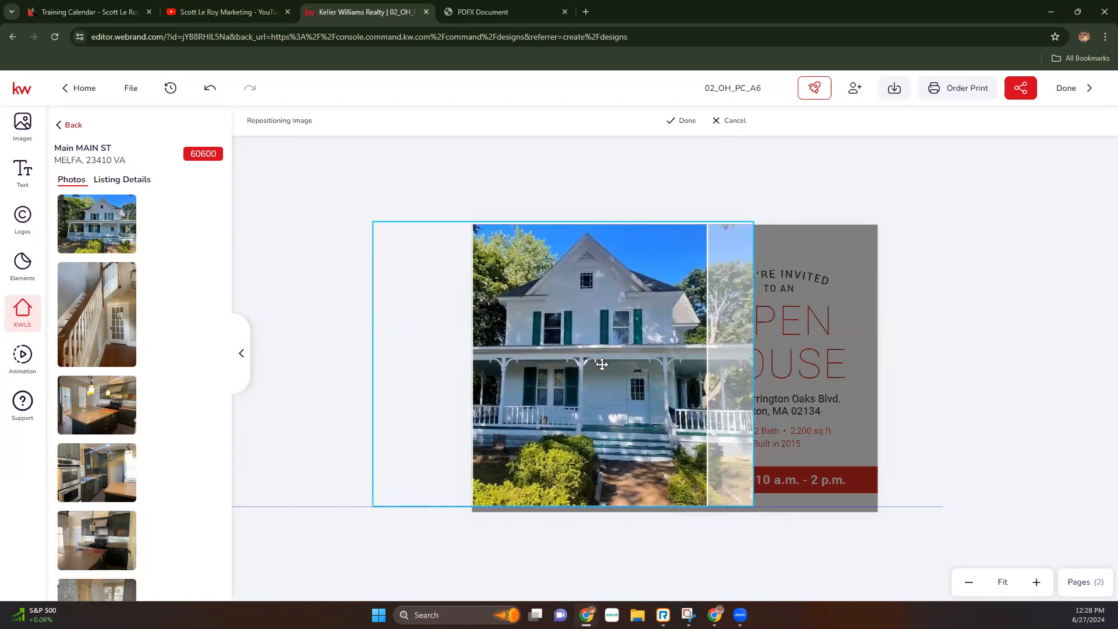
pyautogui.click(686, 121)
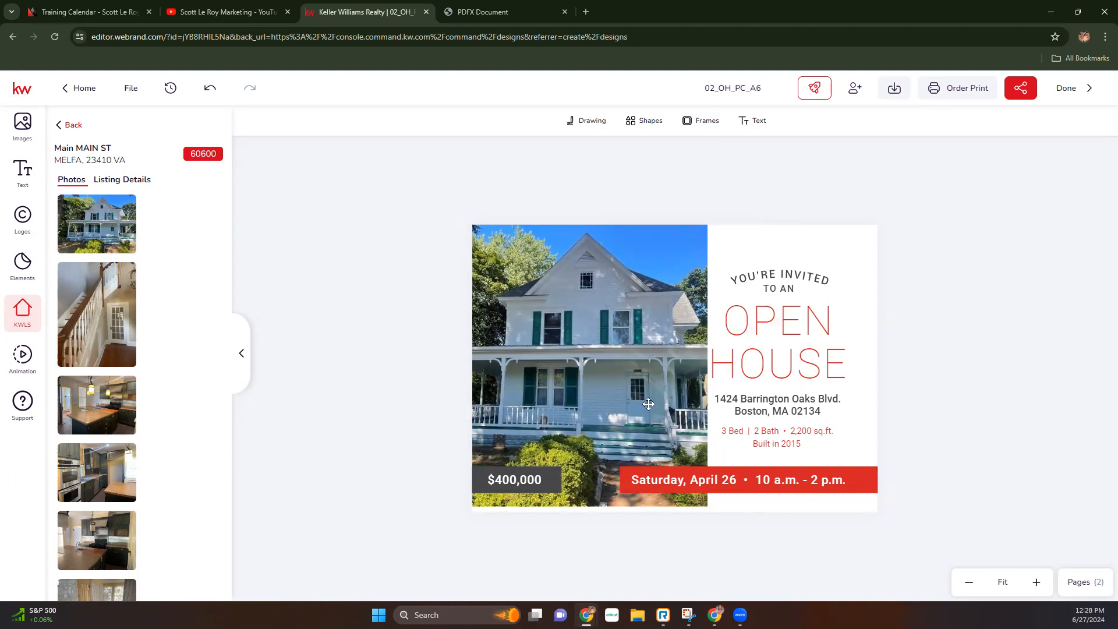
pyautogui.click(1103, 583)
pyautogui.click(1056, 289)
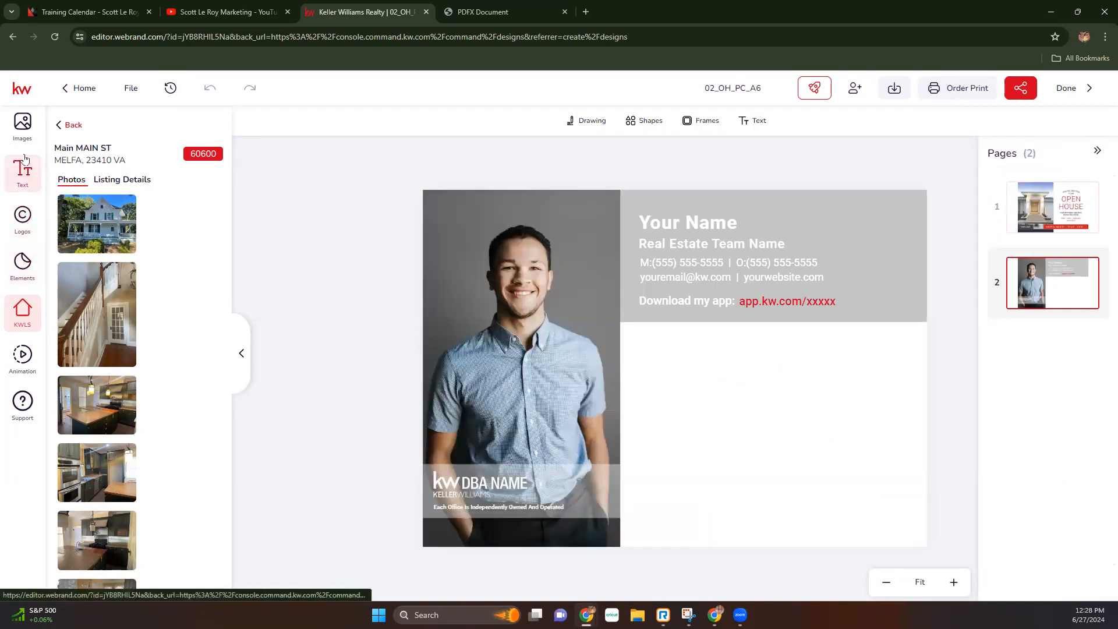
# - Replace page 2's agent photo with Headshot.jpg from My Assets and move the grey logo bar up
pyautogui.click(22, 124)
pyautogui.click(140, 128)
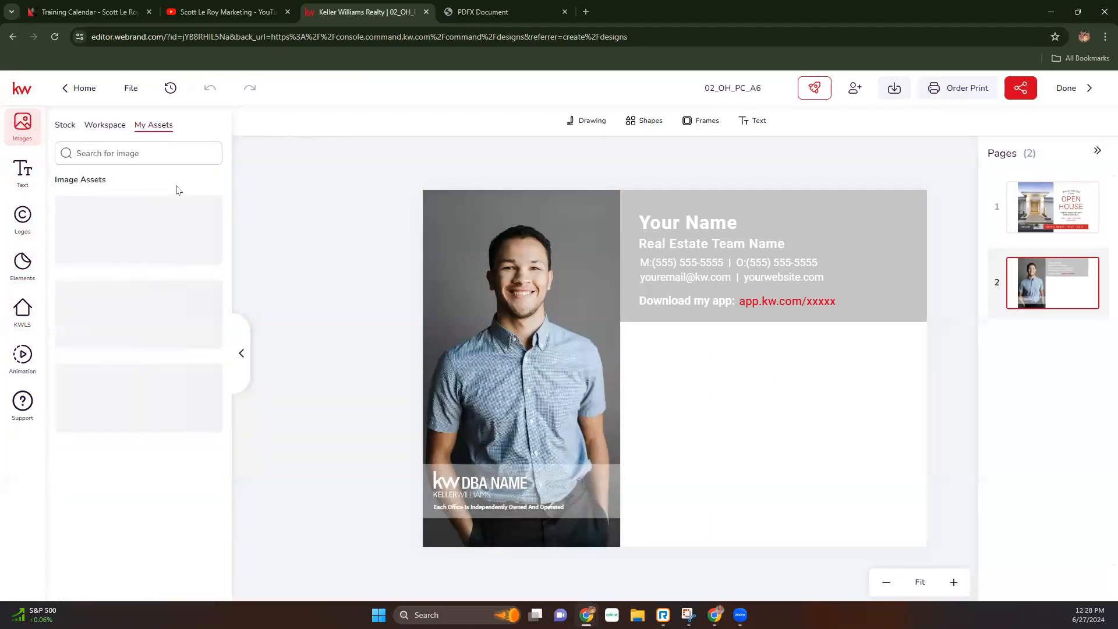
pyautogui.moveTo(183, 405)
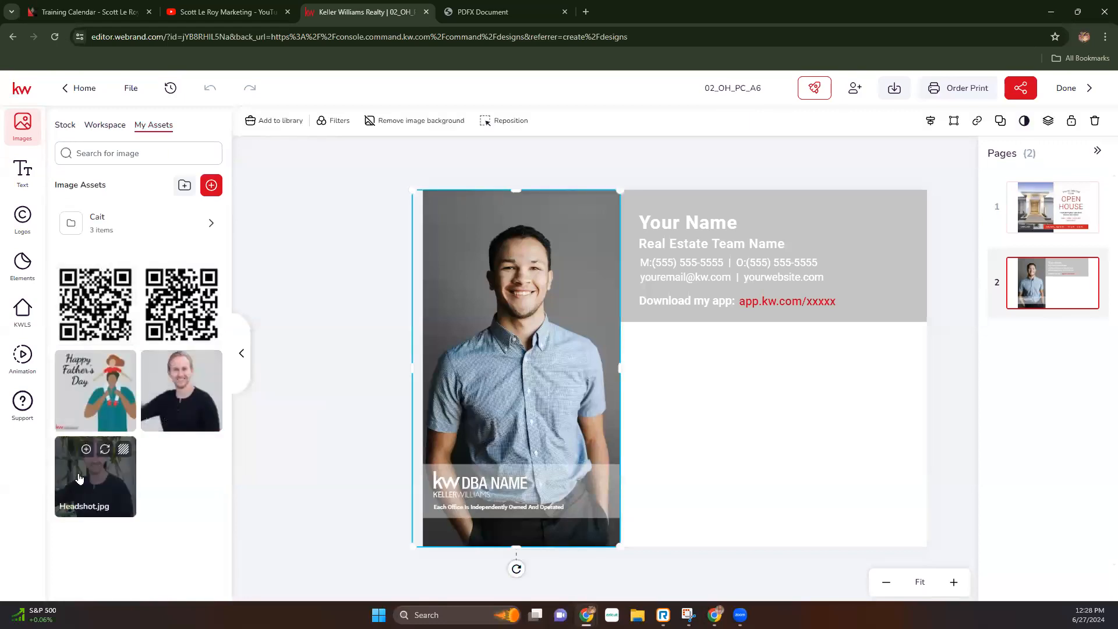
pyautogui.click(104, 452)
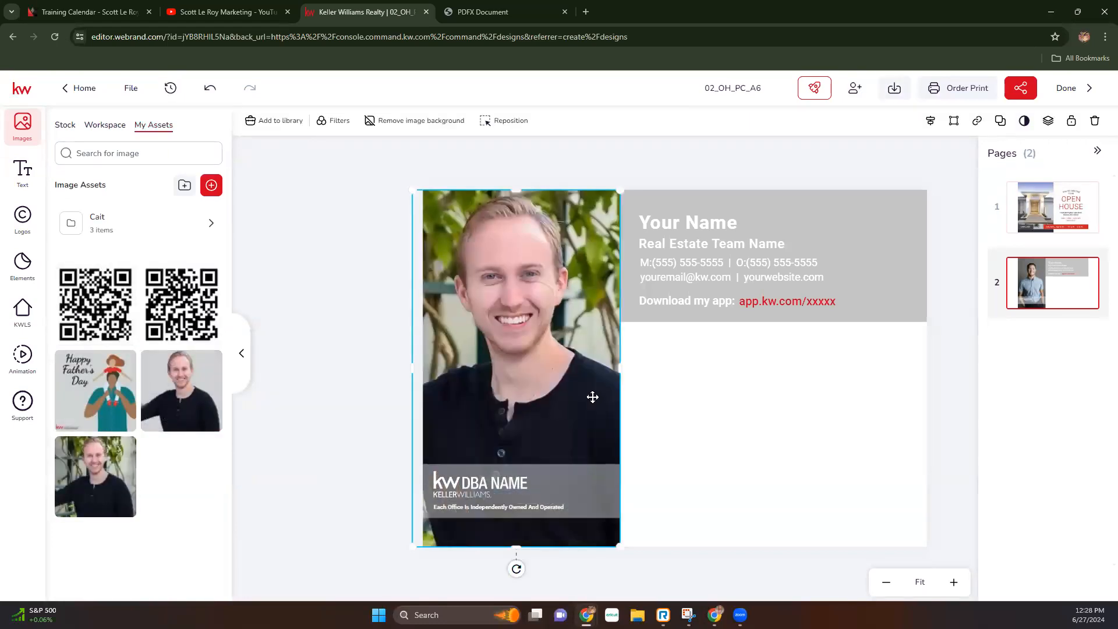
pyautogui.click(470, 479)
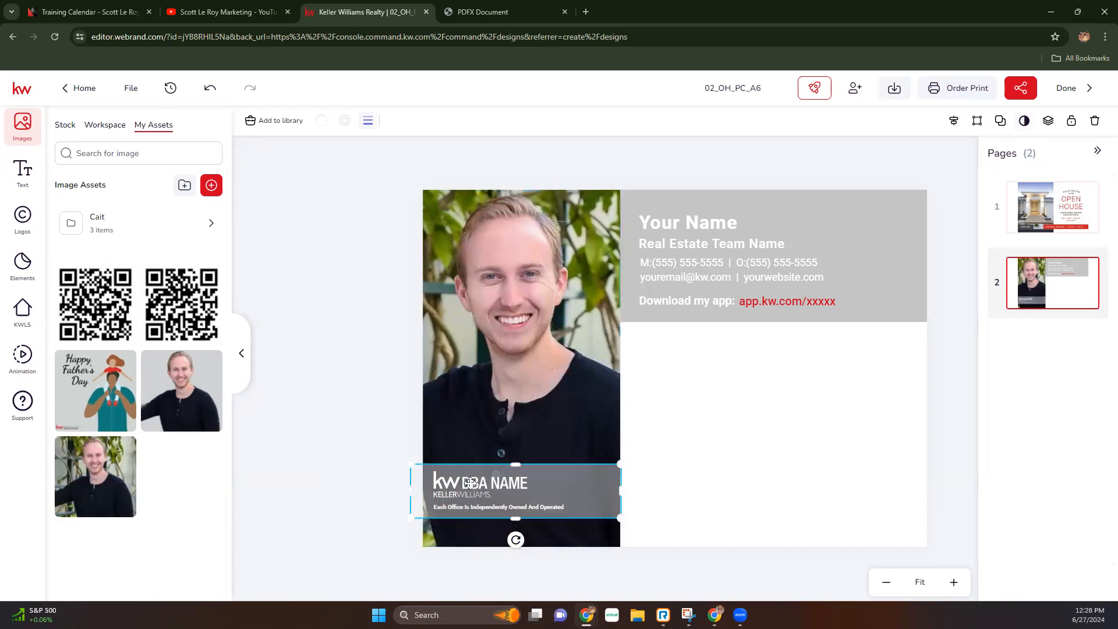
pyautogui.moveTo(582, 495); pyautogui.dragTo(582, 424)
pyautogui.click(466, 482)
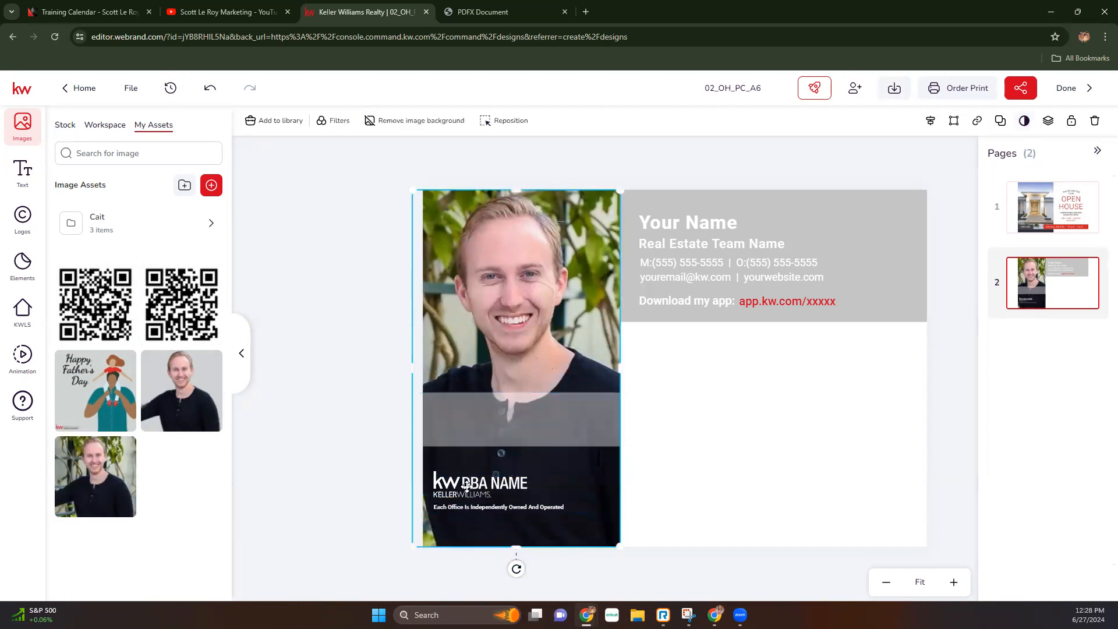
# - Replace the DBA NAME logo with the Bayou Partners logo and drag the grey band back down behind it
pyautogui.click(463, 479)
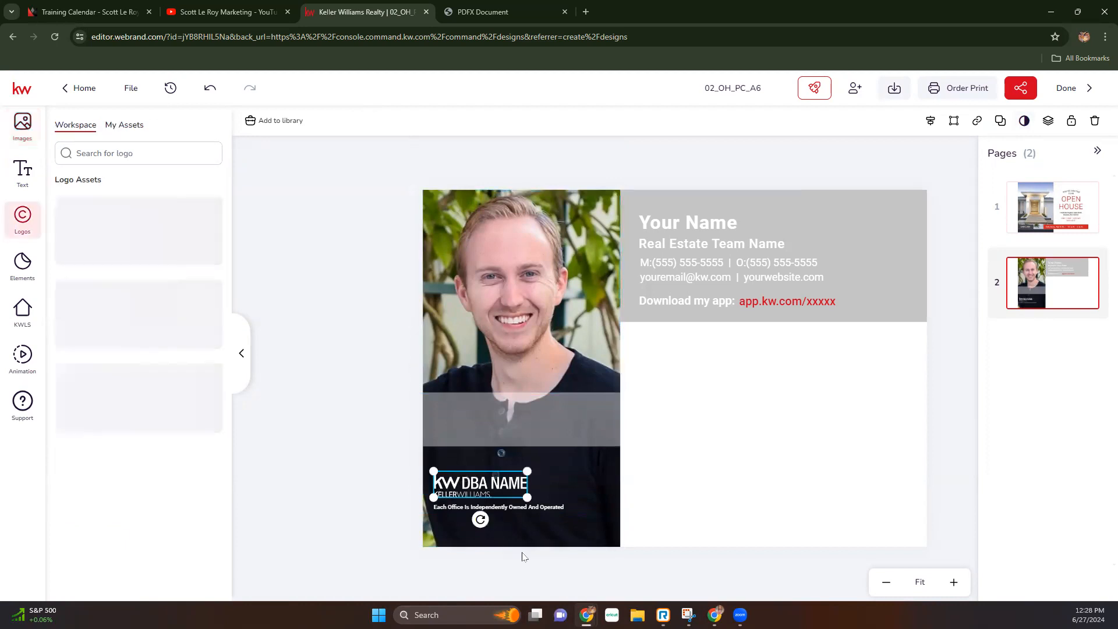
pyautogui.click(126, 126)
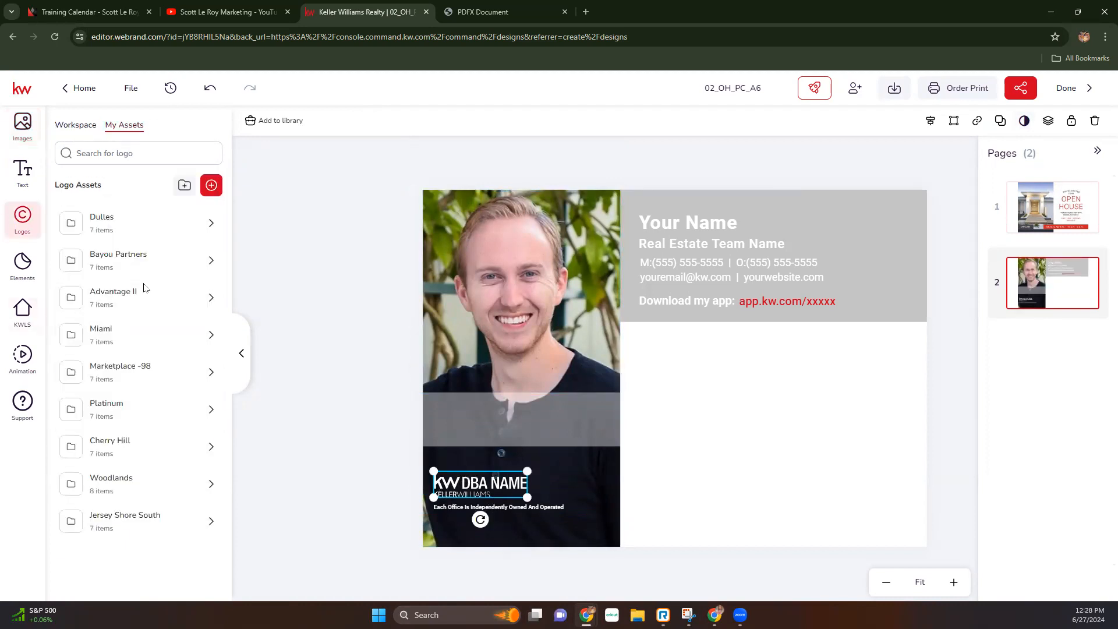
pyautogui.click(132, 258)
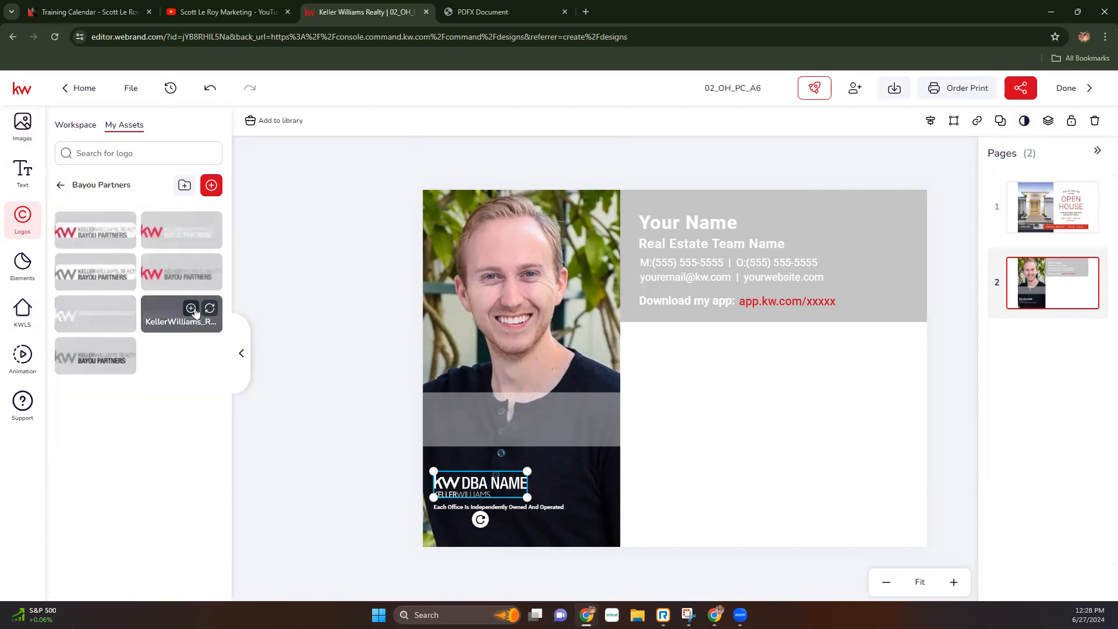
pyautogui.click(209, 310)
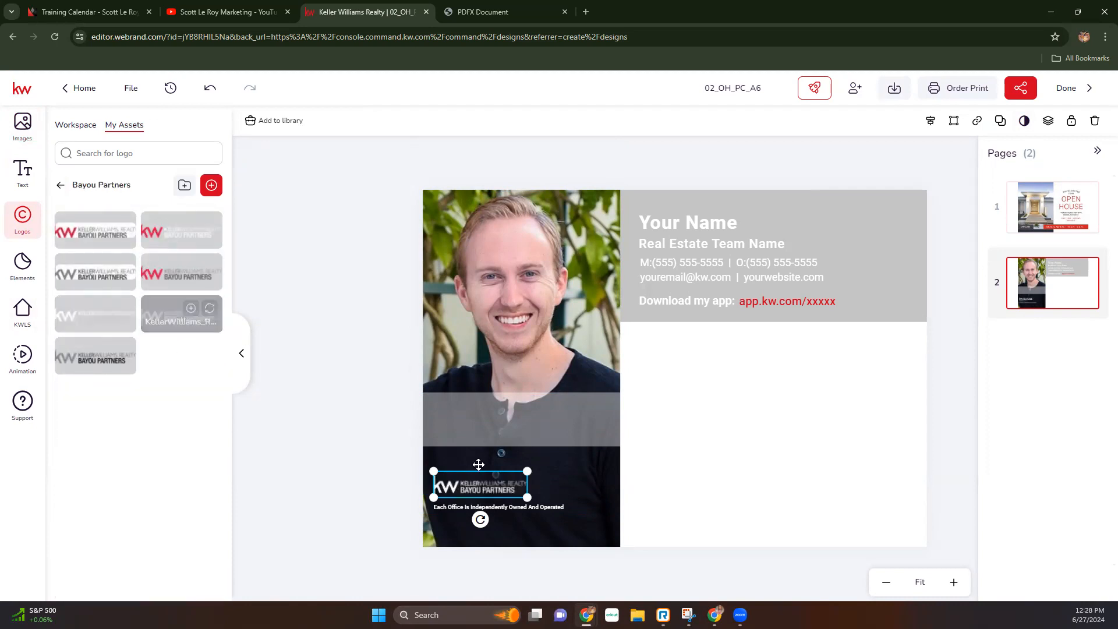
pyautogui.click(326, 463)
pyautogui.moveTo(501, 432); pyautogui.dragTo(501, 509)
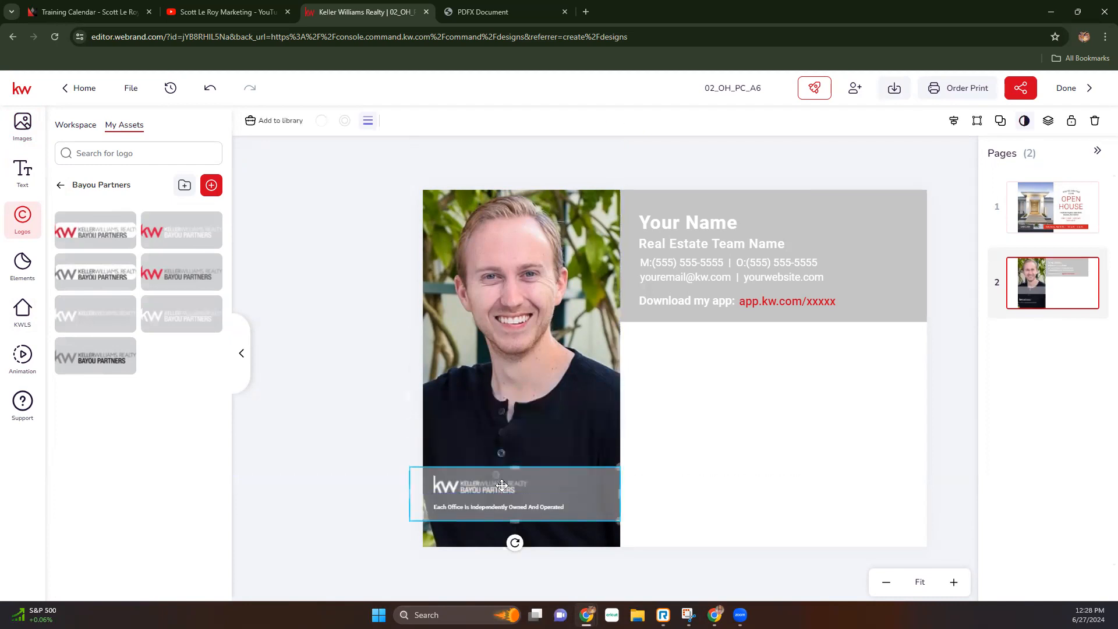
pyautogui.click(365, 464)
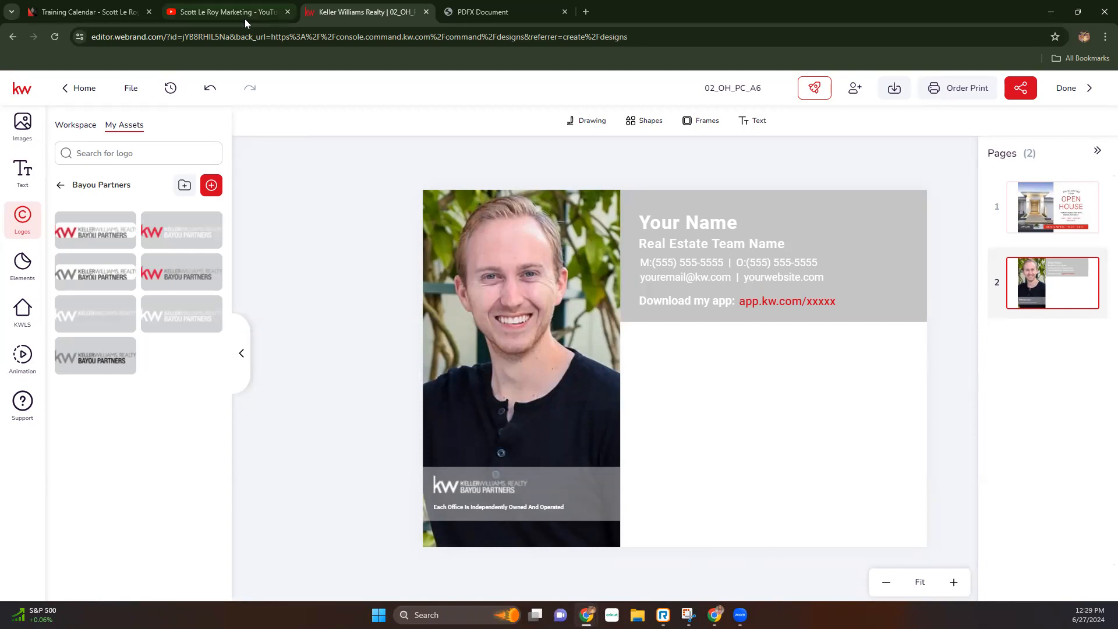
# - Glance at the PDF mailer preview, then return to the 02_OH_PC_A6 design editor
pyautogui.click(483, 12)
pyautogui.scroll(-3, 668, 499)
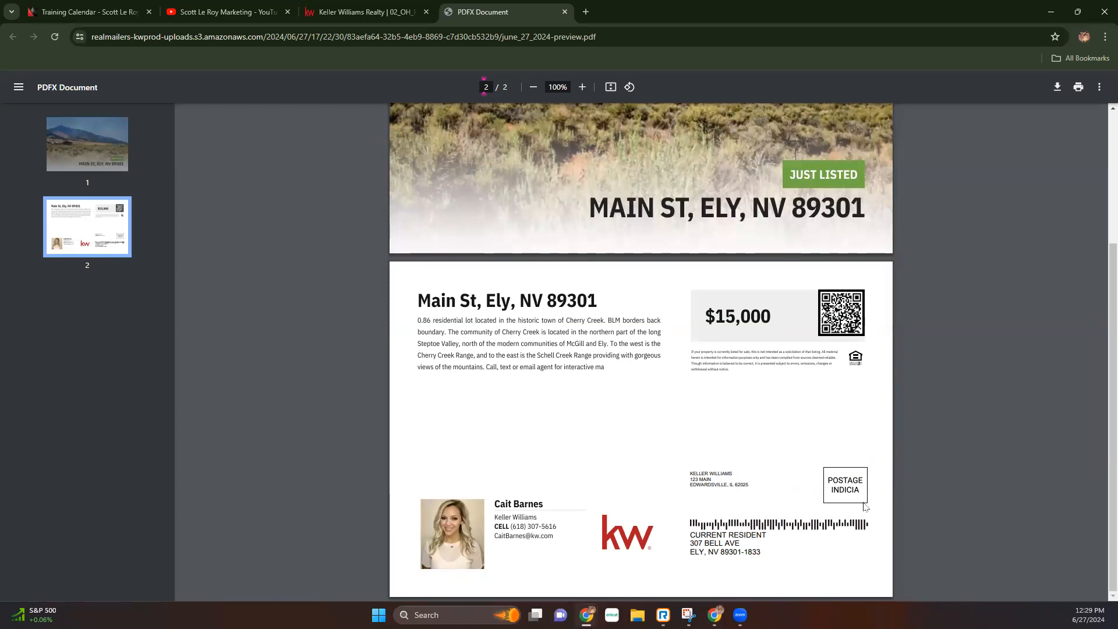
pyautogui.hotkey('ctrl', 'shift', 'Tab')
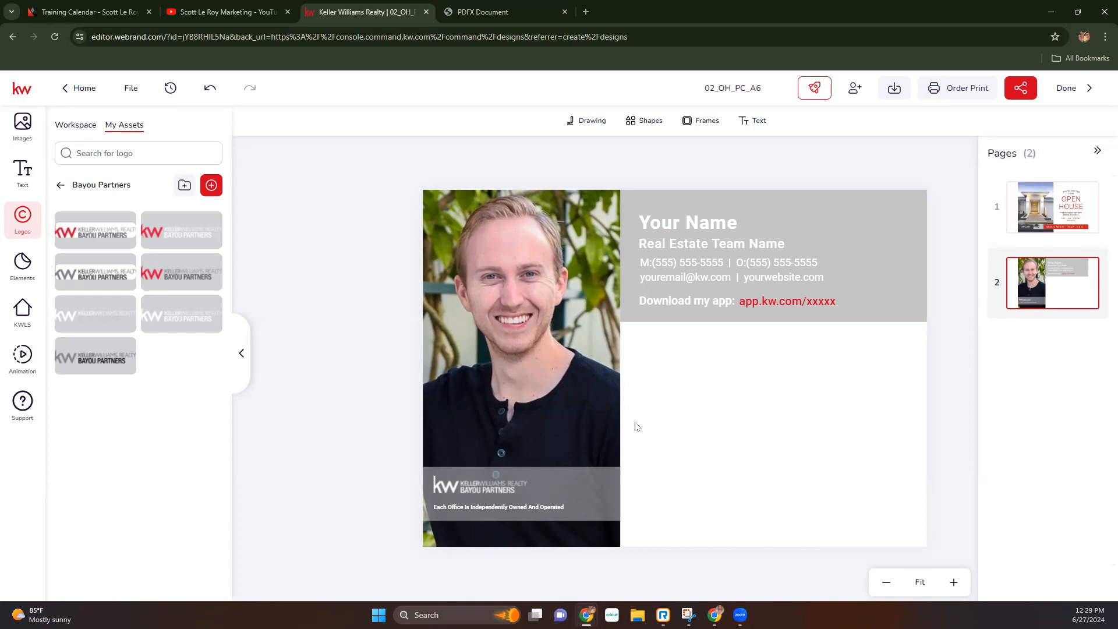
pyautogui.click(477, 11)
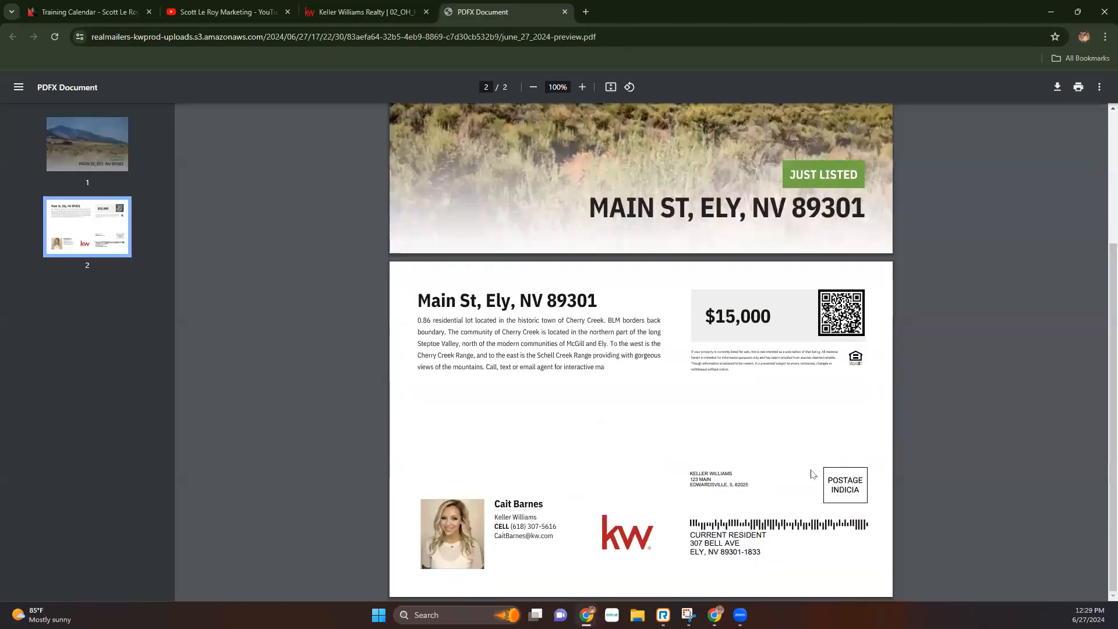
pyautogui.click(384, 12)
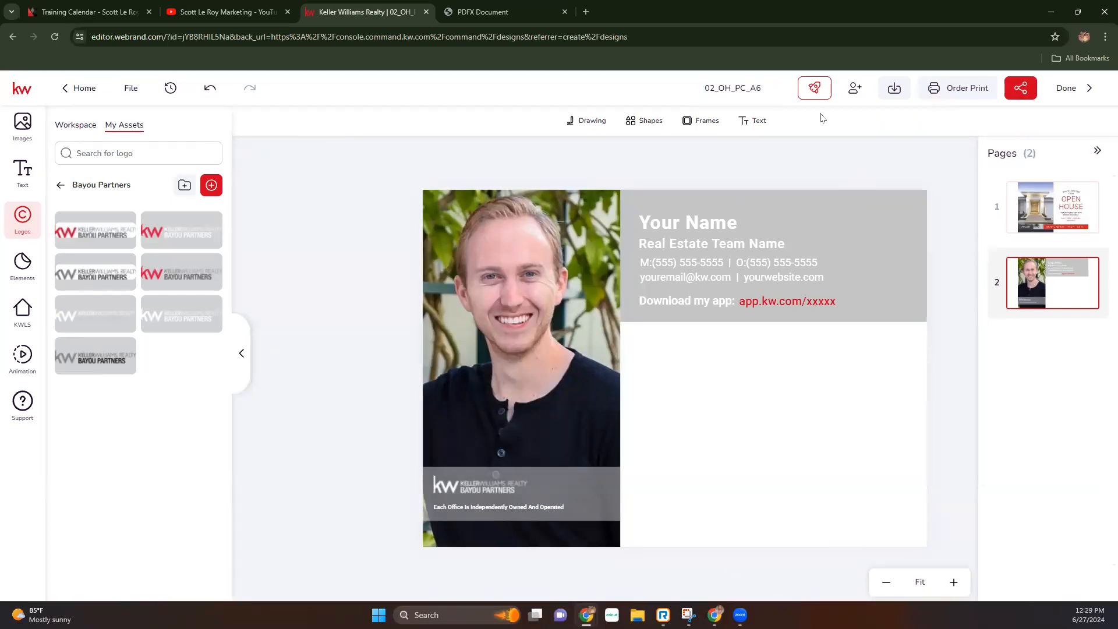
# - Download all pages of 02_OH_PC_A6 as JPEG images, saved as 02_OH_PC_A6.zip
pyautogui.click(895, 88)
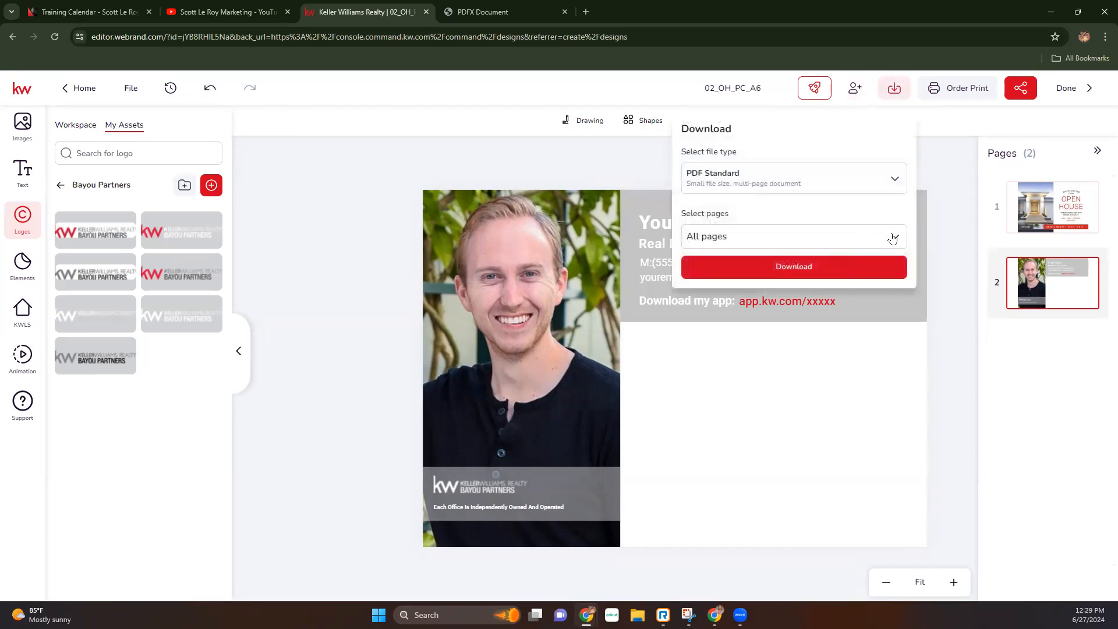
pyautogui.click(847, 179)
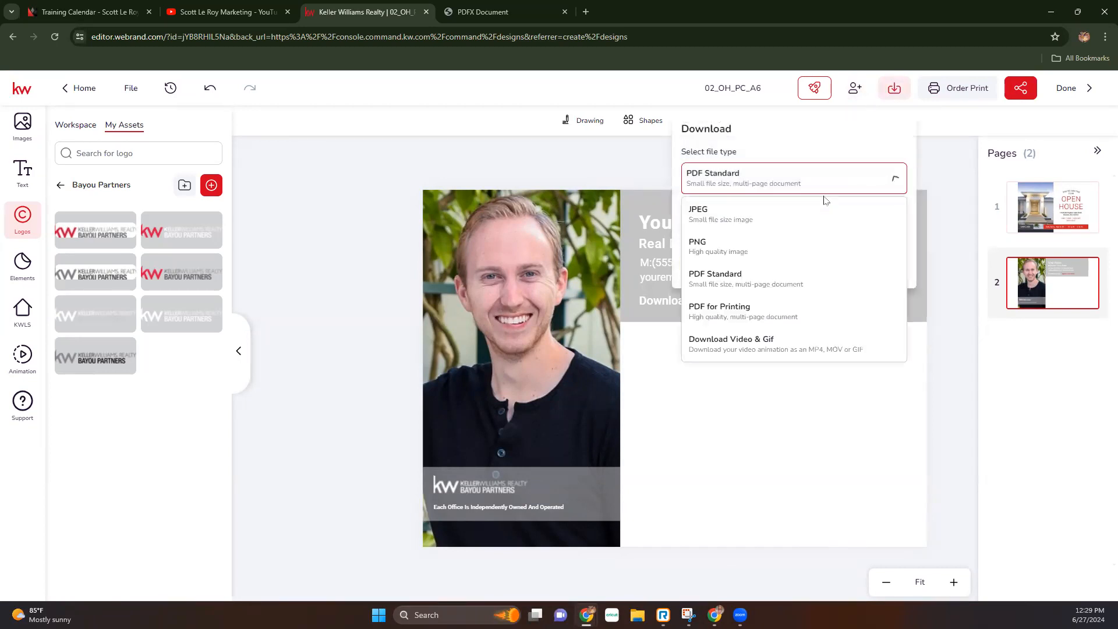
pyautogui.click(716, 216)
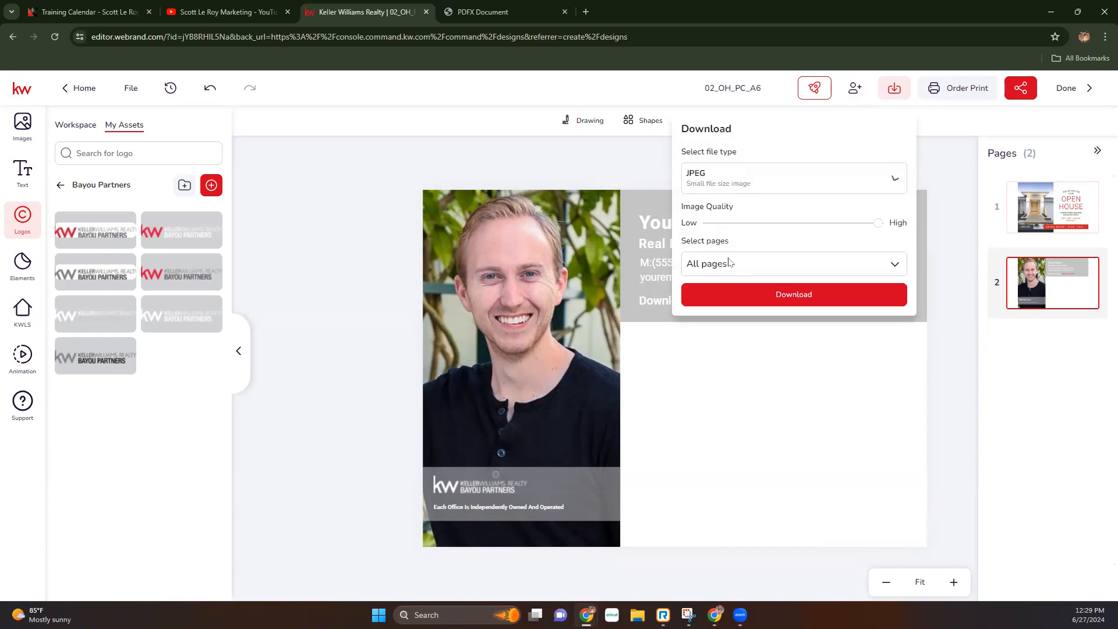
pyautogui.click(742, 294)
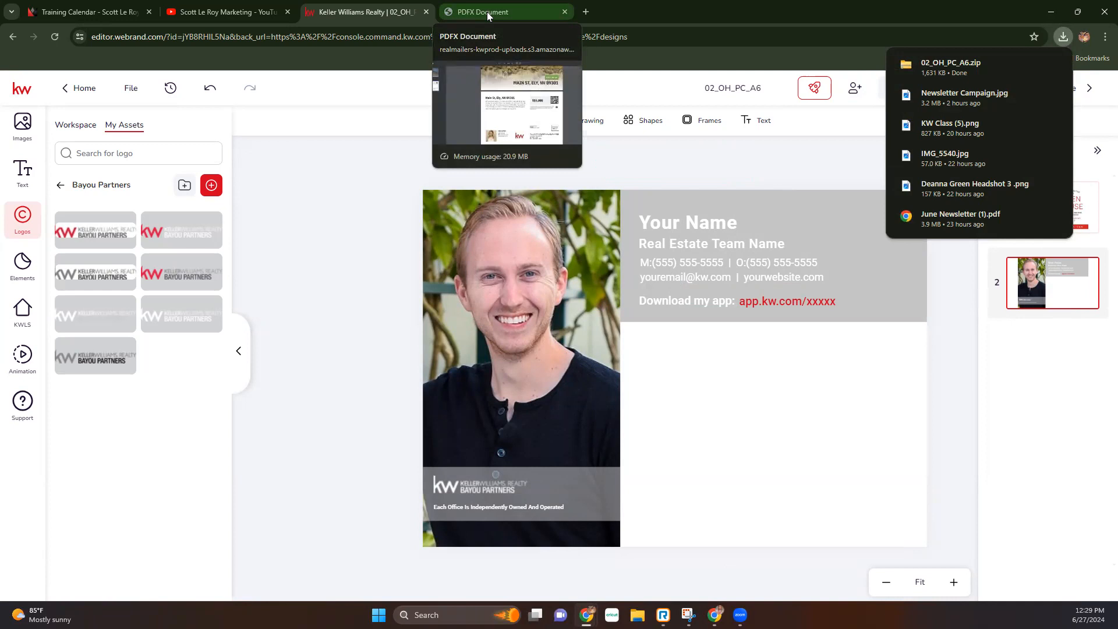
pyautogui.click(84, 88)
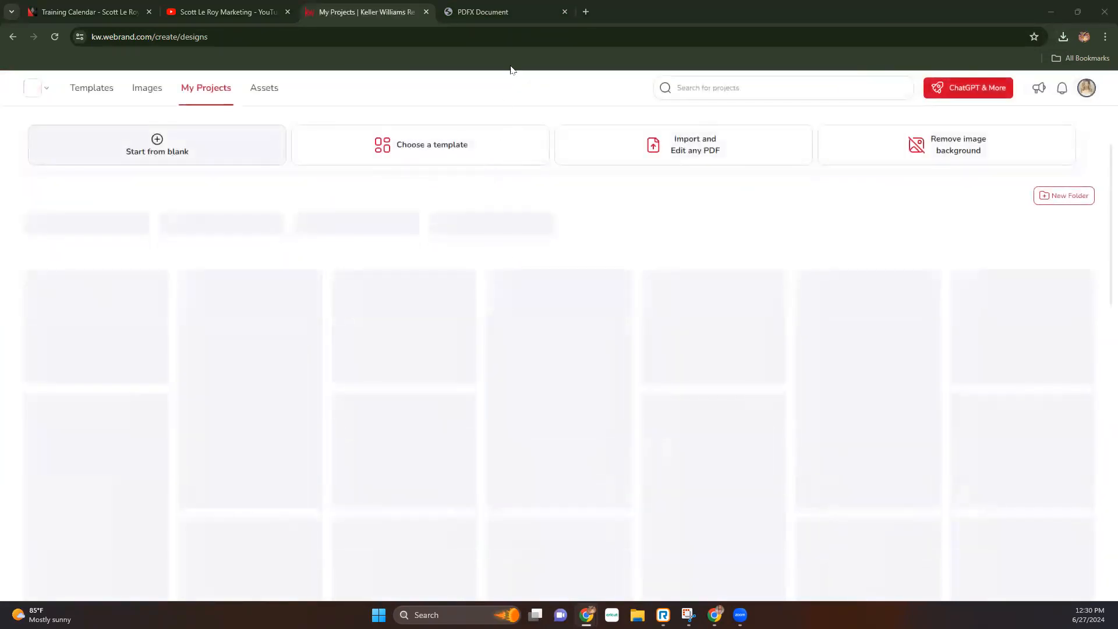
# - Load canva.com in the mailer PDF tab
pyautogui.click(504, 12)
pyautogui.click(505, 36)
pyautogui.write('canva.com')
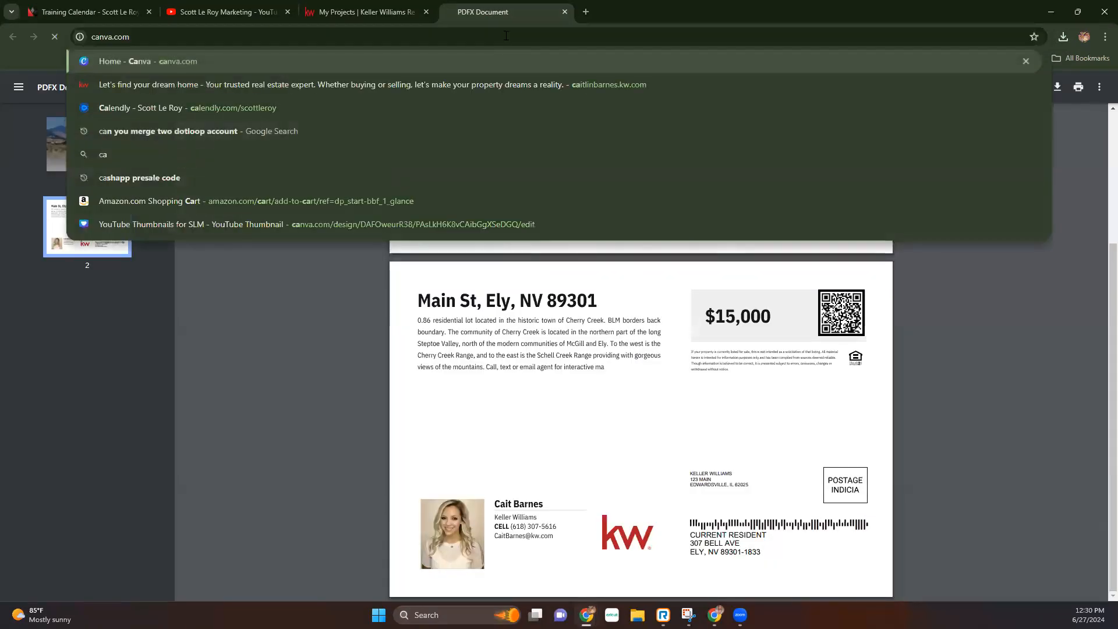
pyautogui.press('Return')
# - Go to agent.kw.com in the projects tab and open the Campaigns dashboard
pyautogui.click(431, 14)
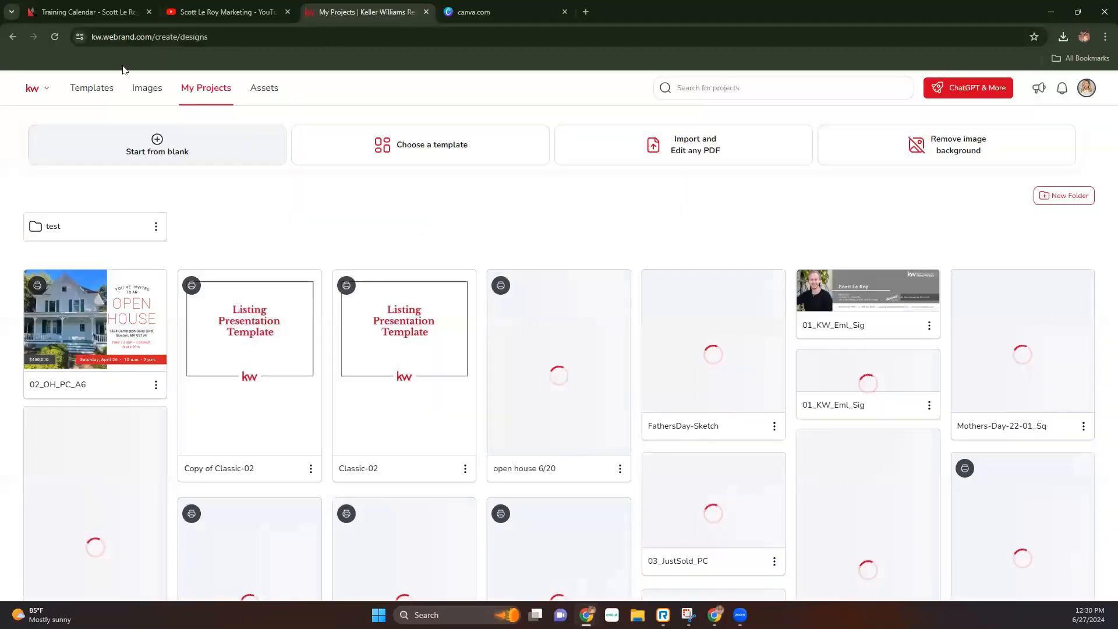
pyautogui.click(115, 37)
pyautogui.write('aag')
pyautogui.press('BackSpace')
pyautogui.press('BackSpace')
pyautogui.write('g')
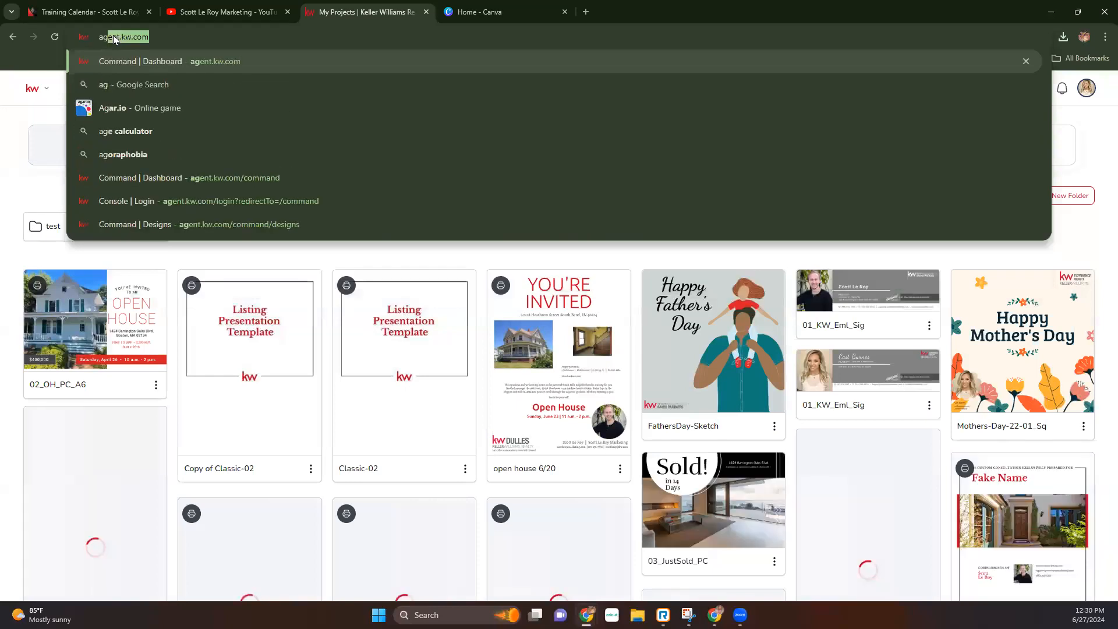
pyautogui.press('Return')
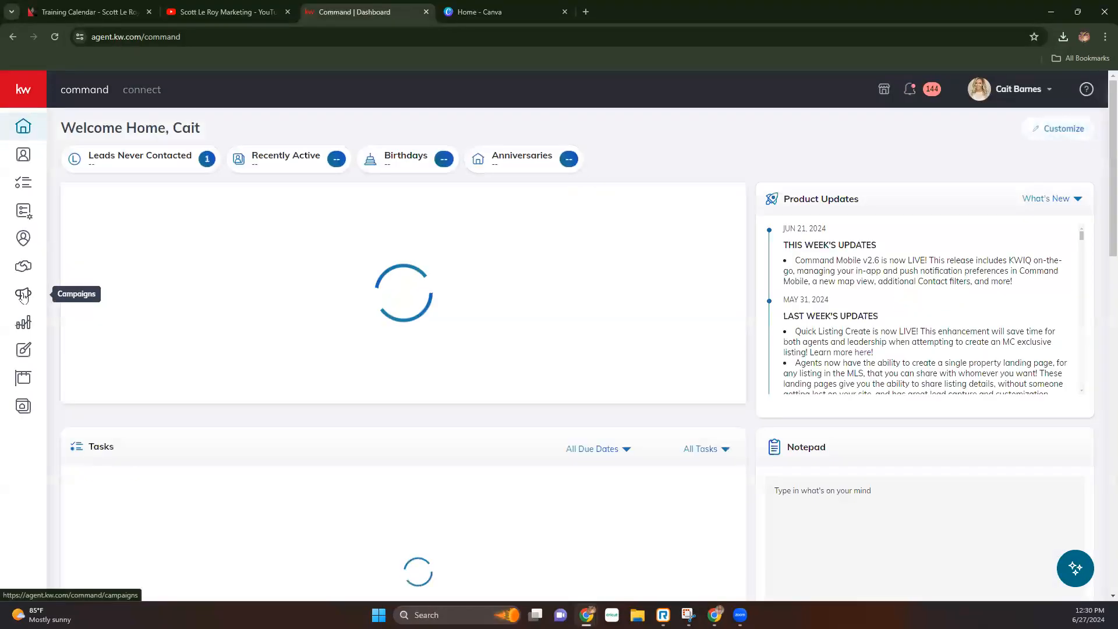
pyautogui.click(24, 294)
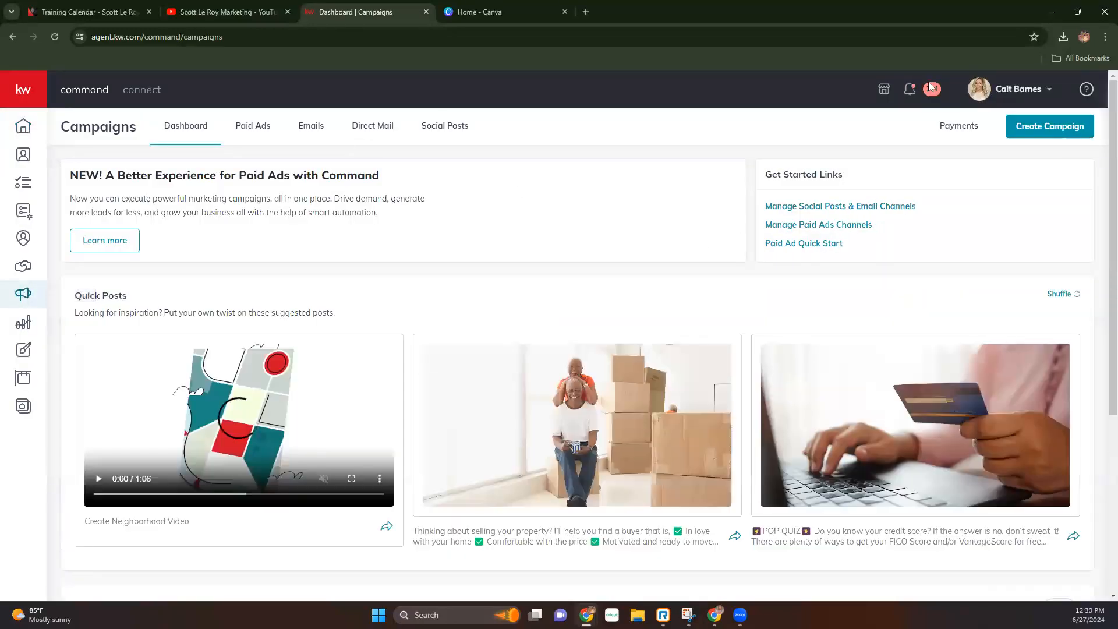
# - Create a Direct Mail campaign named 'June 27, 2024 2' with Event Awareness as its goal
pyautogui.click(1042, 142)
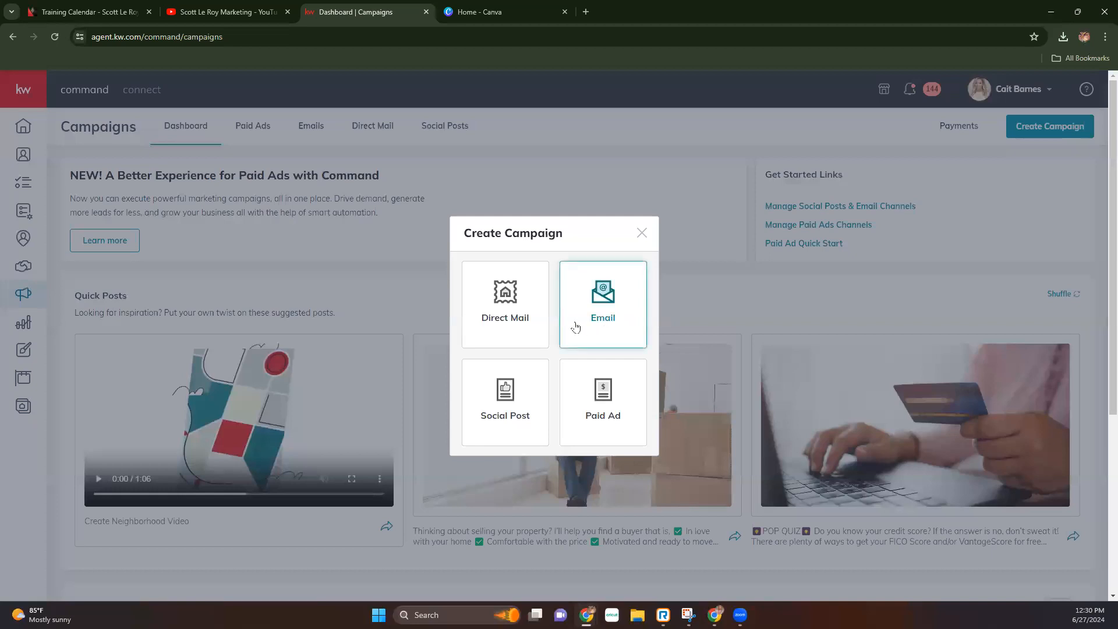
pyautogui.click(512, 324)
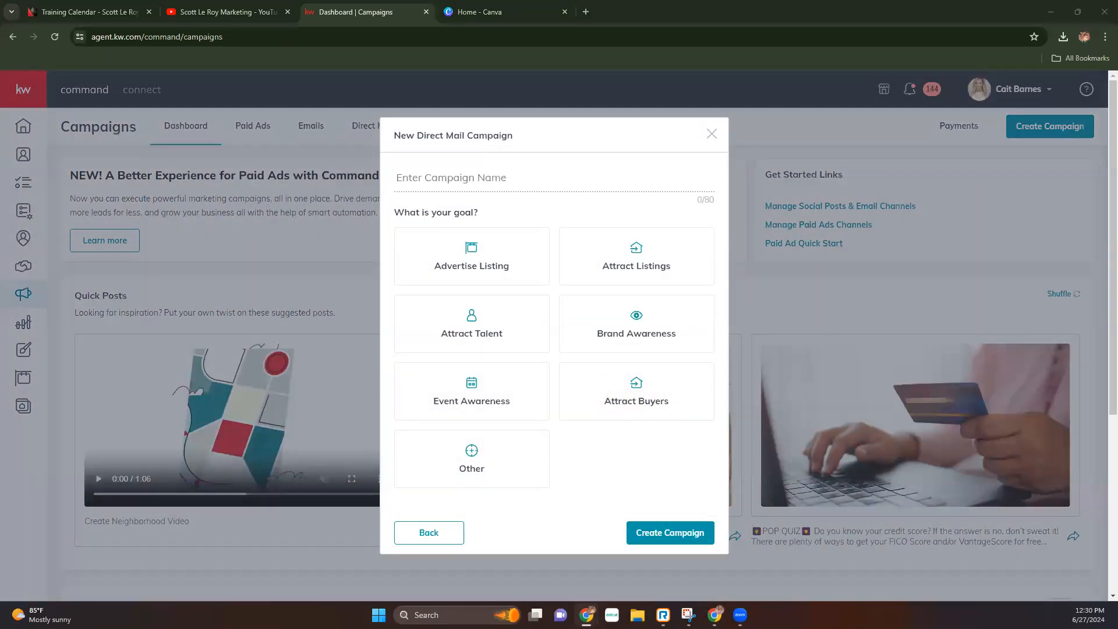
pyautogui.click(473, 172)
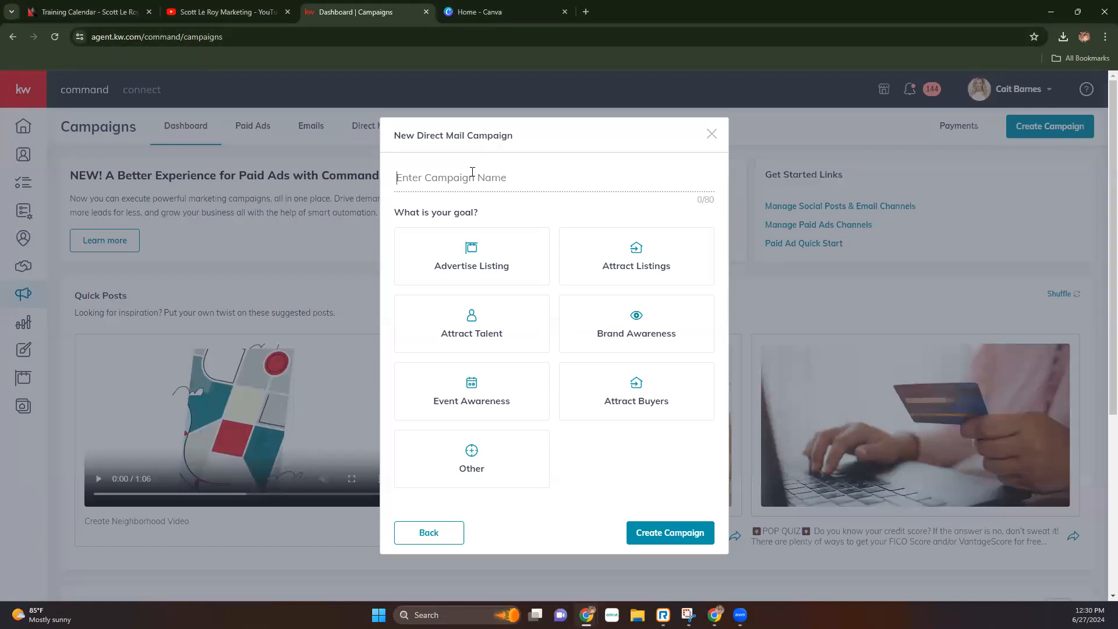
pyautogui.write('June 2')
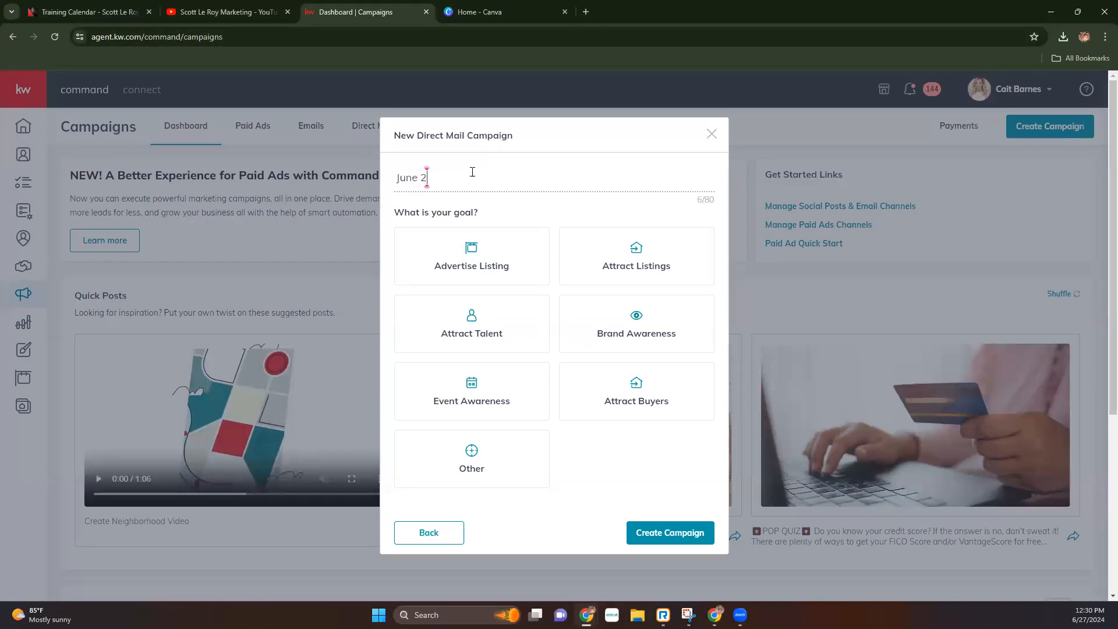
pyautogui.write('7, 2024 2')
pyautogui.click(473, 401)
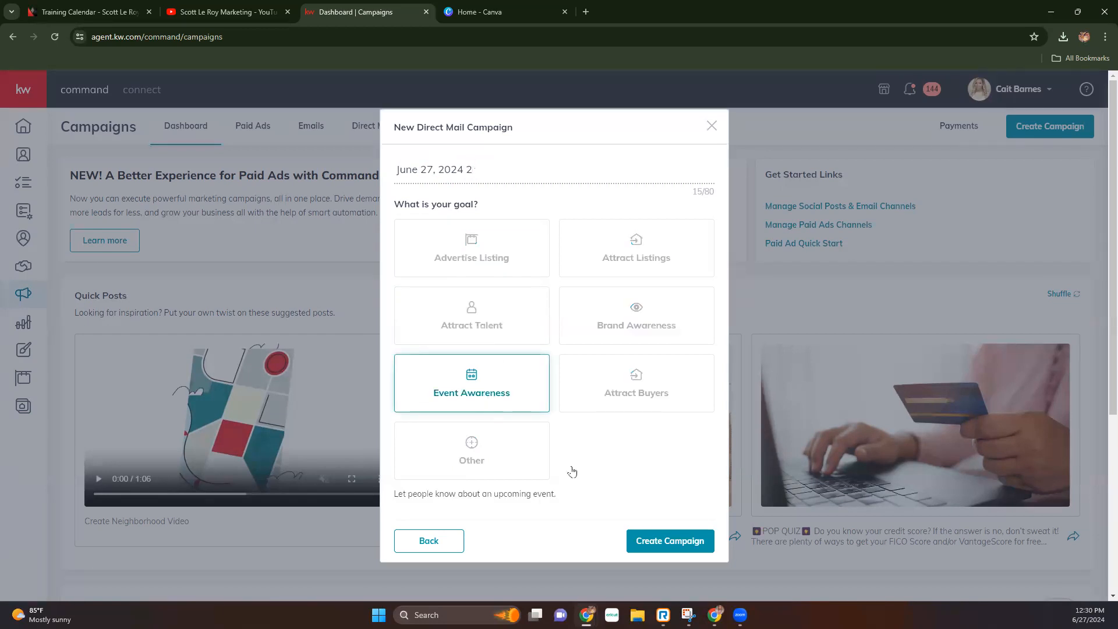
pyautogui.click(651, 542)
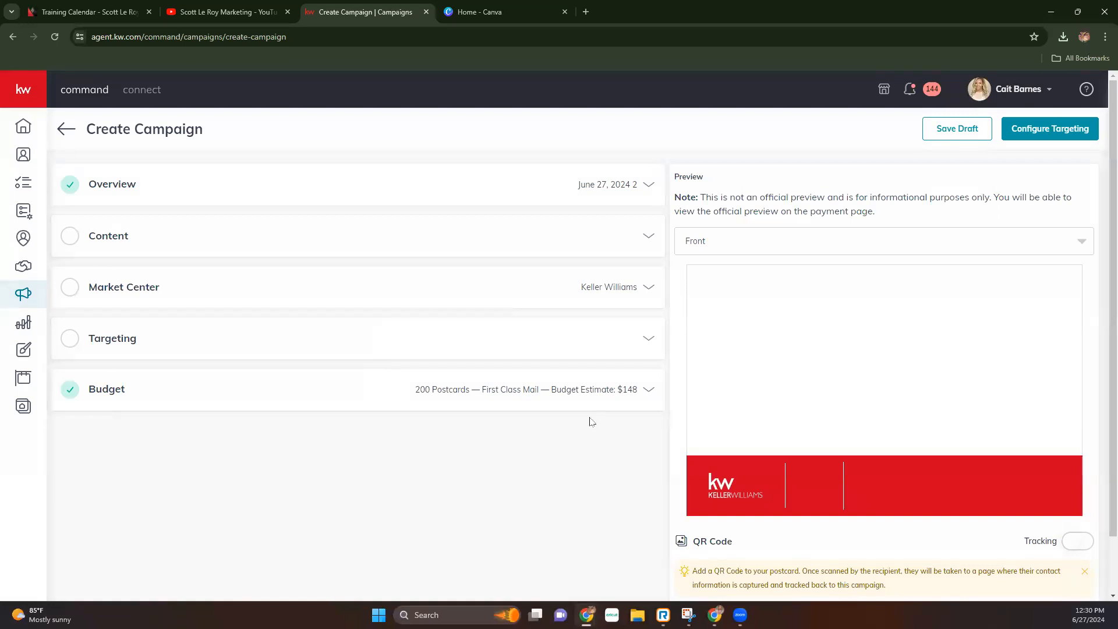
# - Expand the campaign's Content section and choose 'Upload a custom template' for the postcard
pyautogui.click(97, 239)
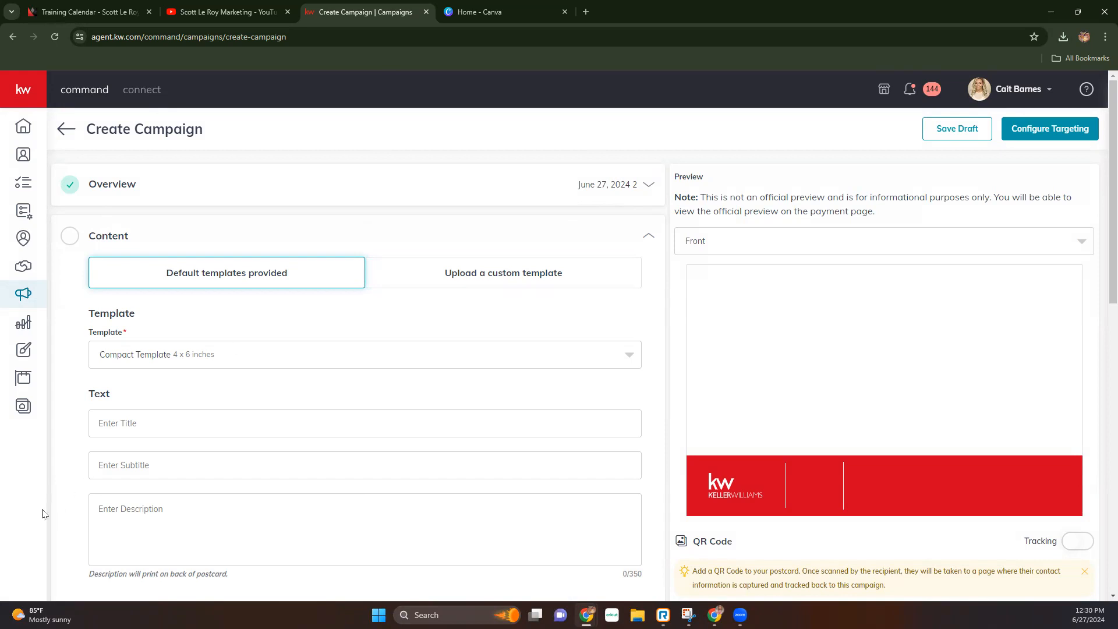
pyautogui.scroll(-3, 88, 469)
pyautogui.scroll(-3, 307, 481)
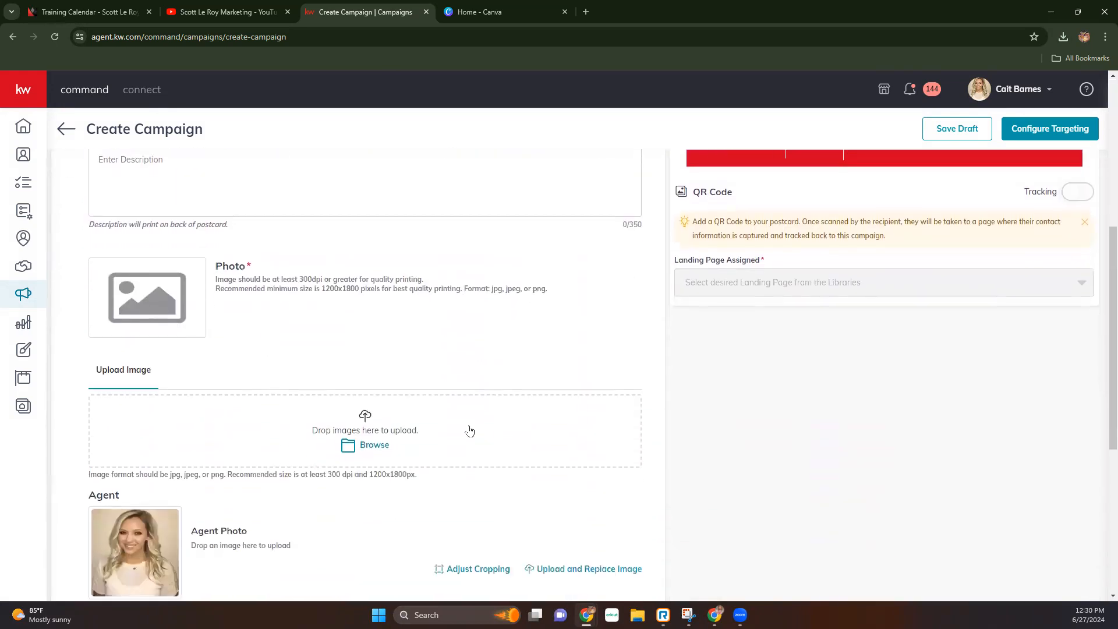
pyautogui.scroll(5, 403, 488)
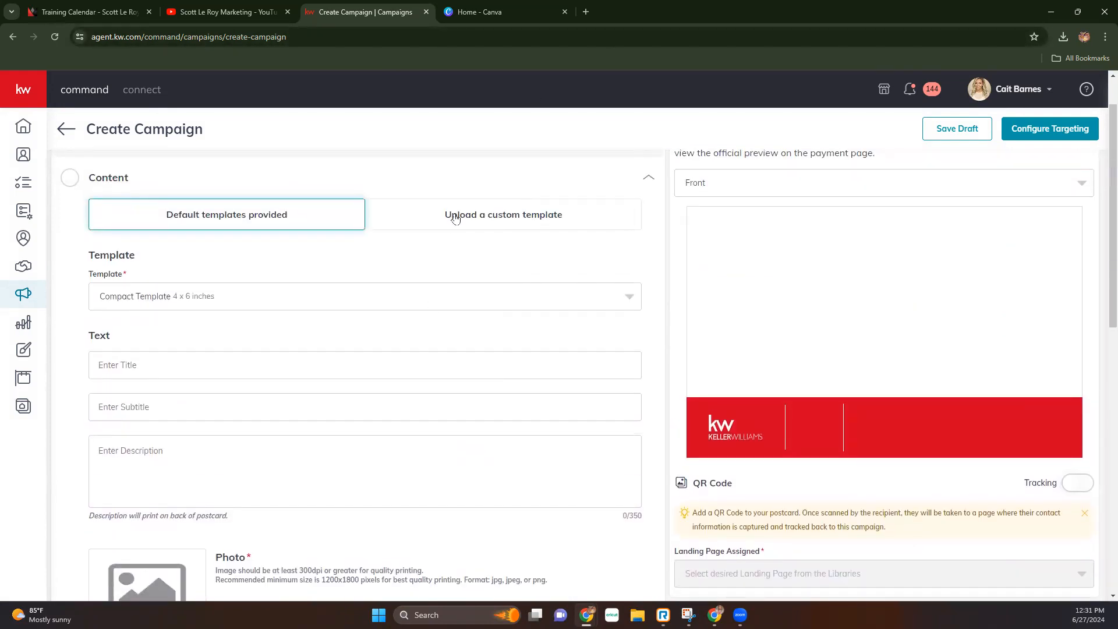
pyautogui.click(480, 219)
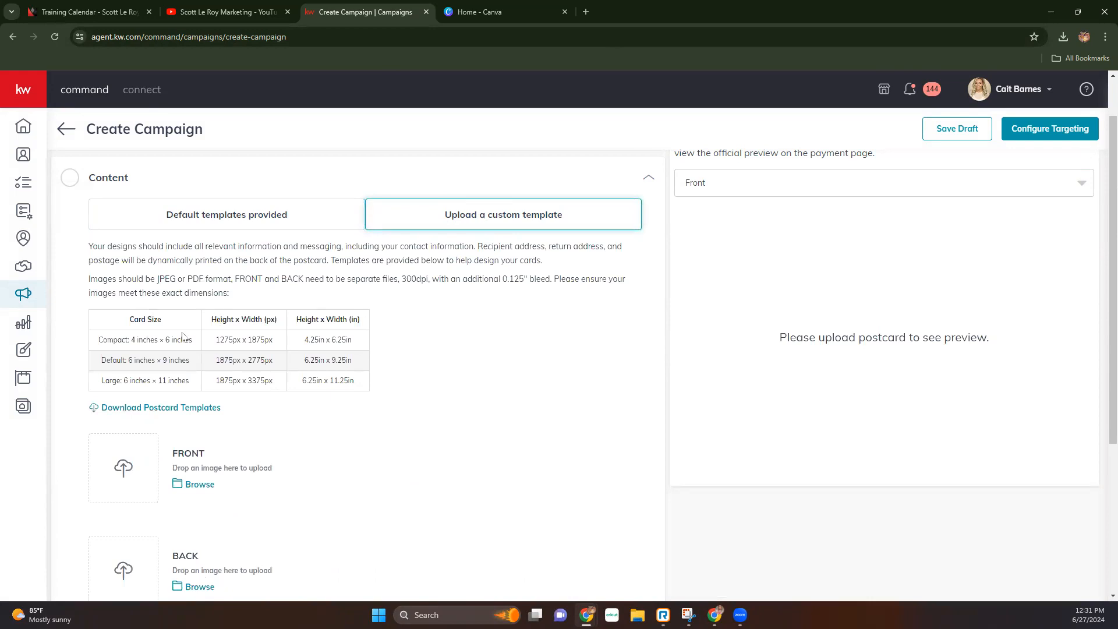
pyautogui.moveTo(99, 321); pyautogui.dragTo(373, 391)
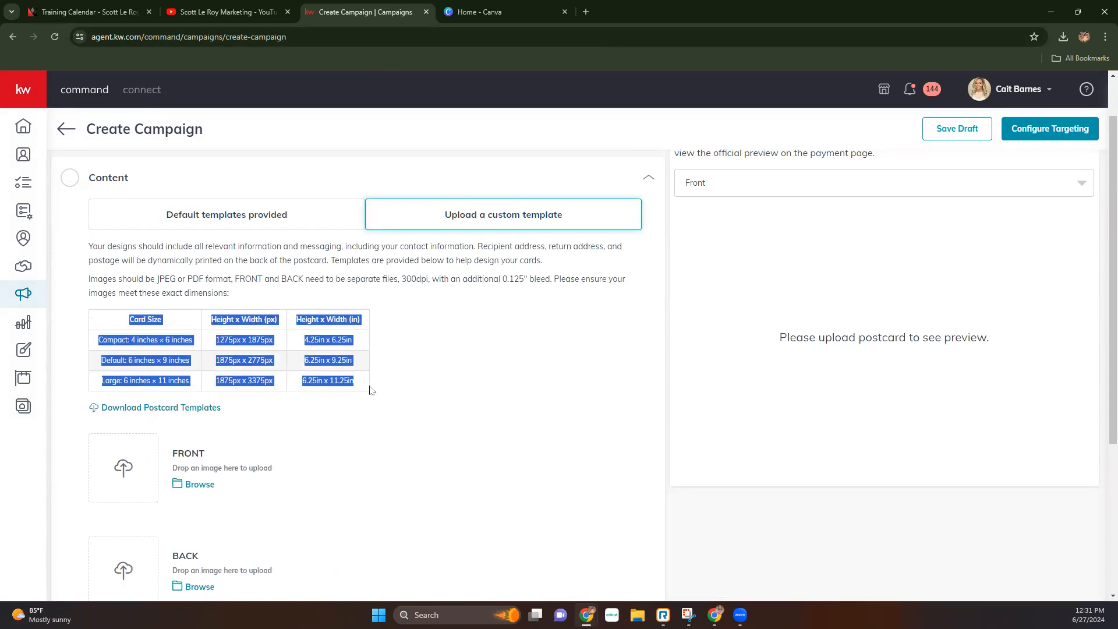
pyautogui.click(416, 370)
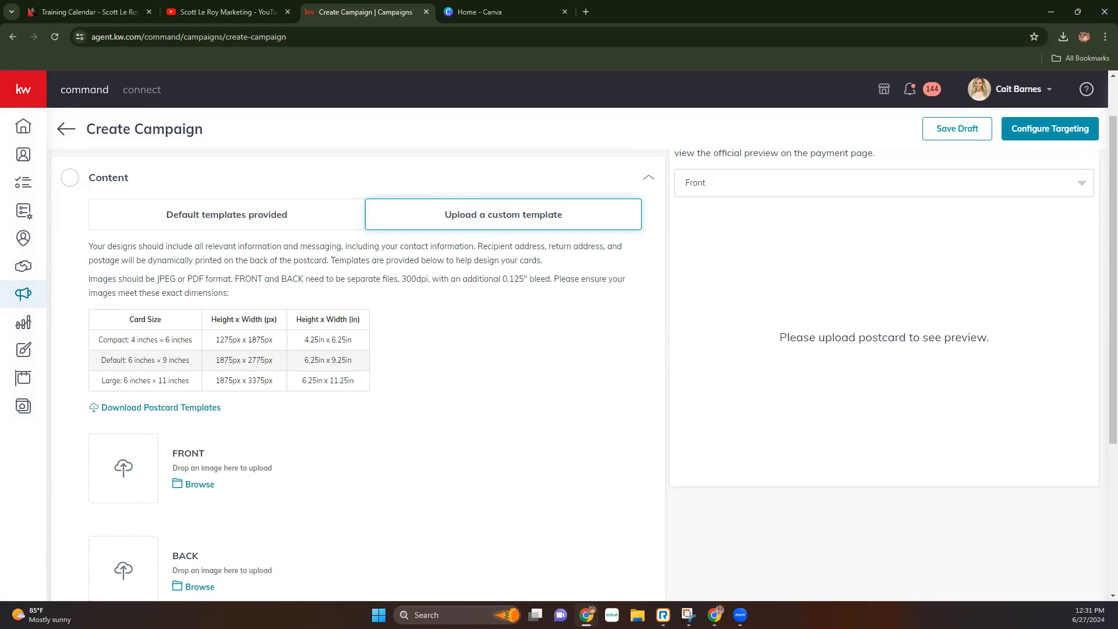
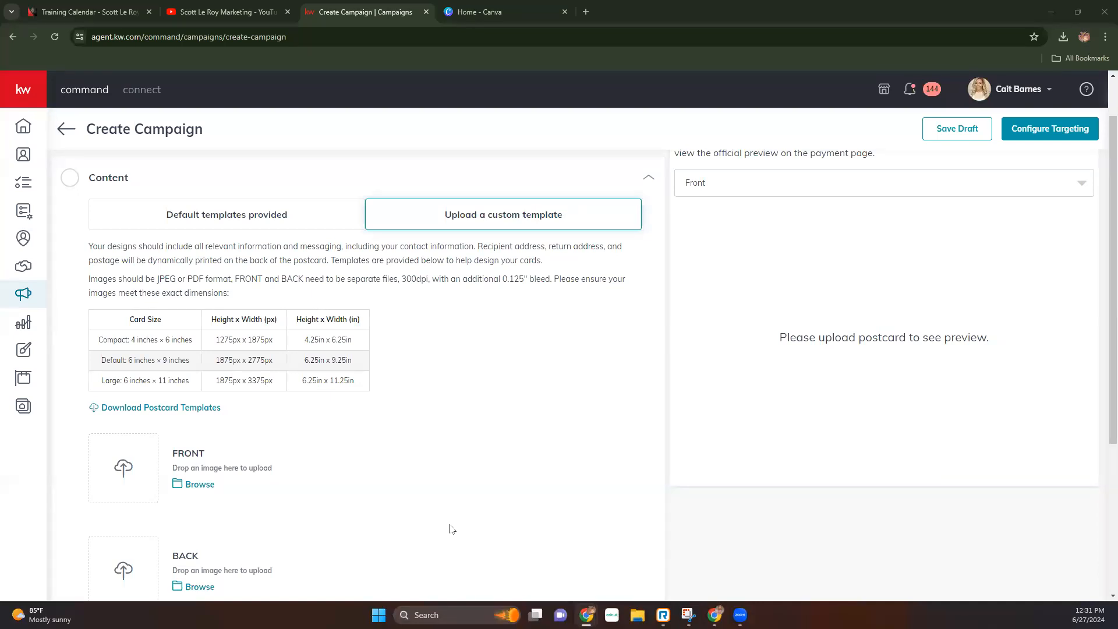
# - Cancel the front-image file picker, go to the Canva home tab, and move File Explorer aside
pyautogui.click(194, 484)
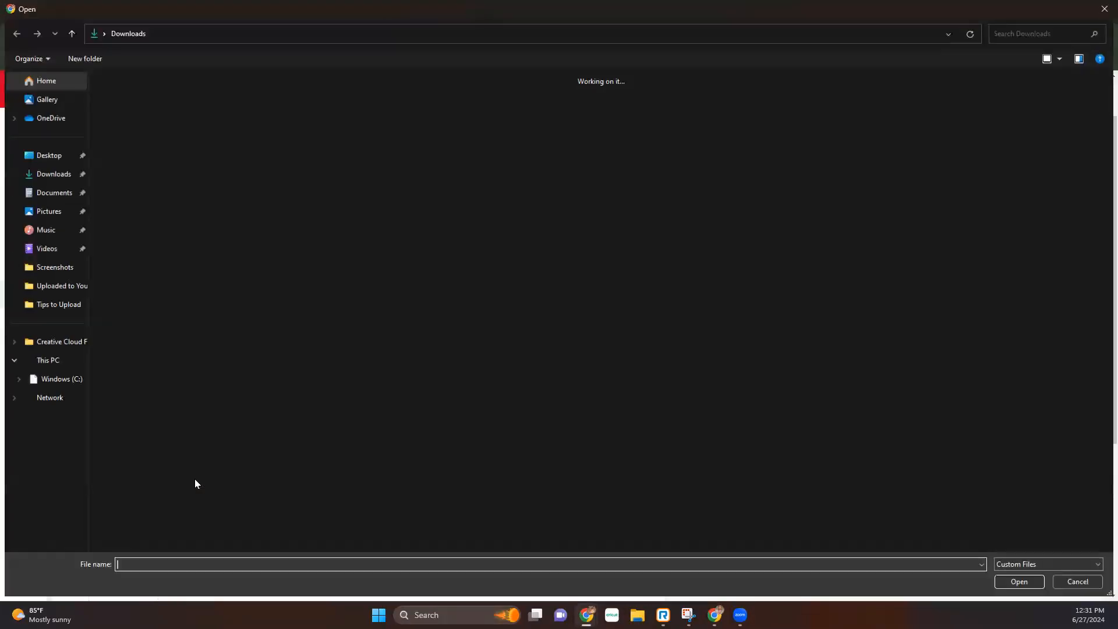
pyautogui.click(1105, 10)
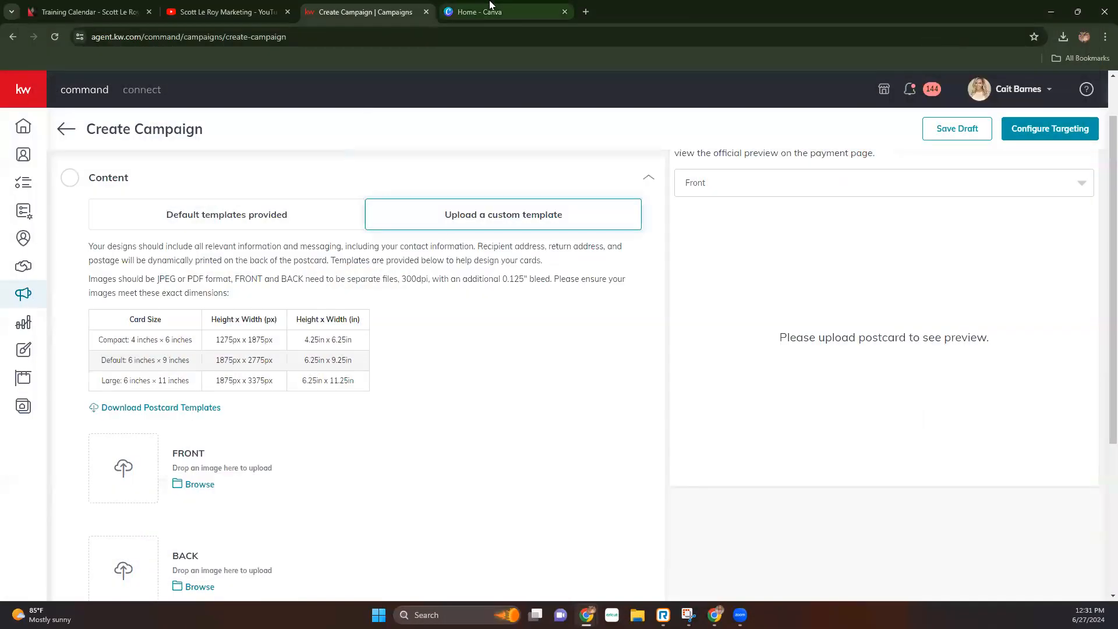
pyautogui.click(490, 7)
pyautogui.moveTo(460, 124)
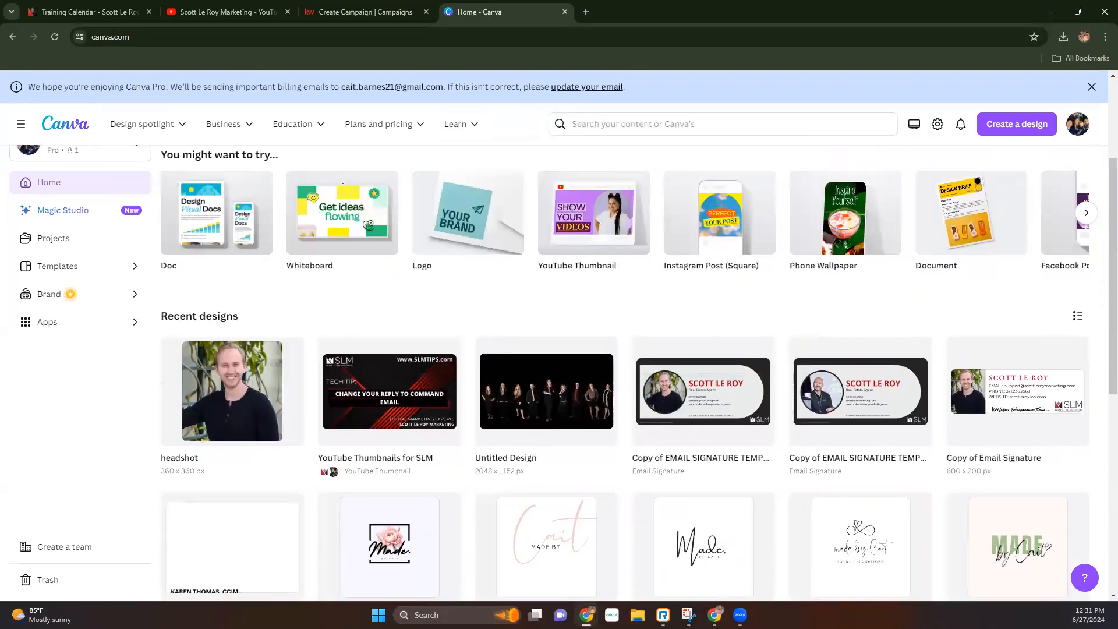
pyautogui.press('super+e')
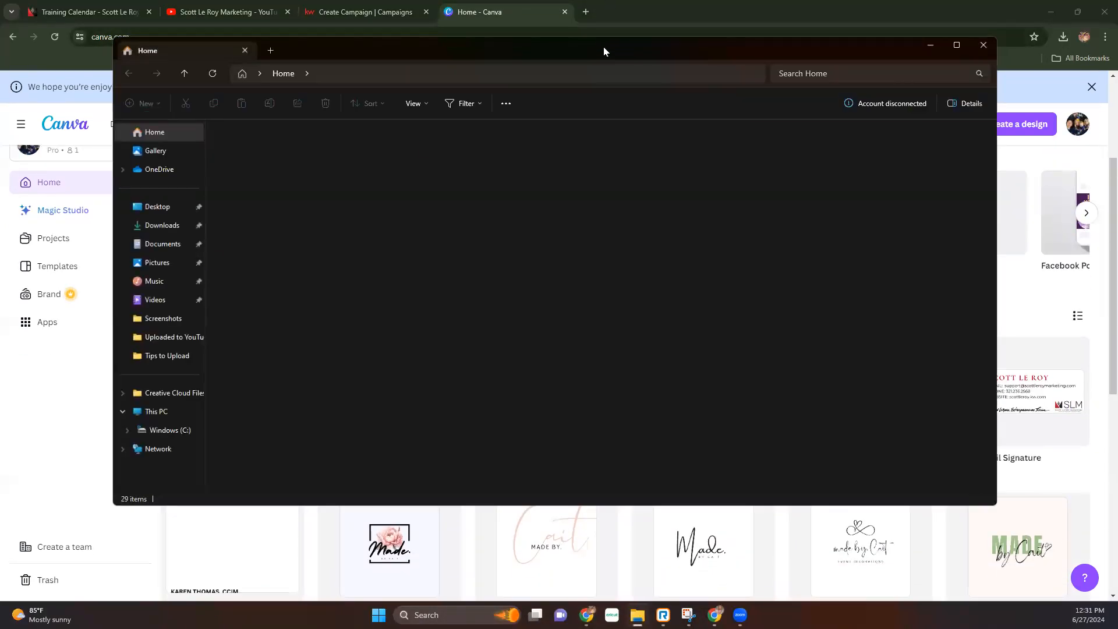
pyautogui.moveTo(488, 51); pyautogui.dragTo(0, 168)
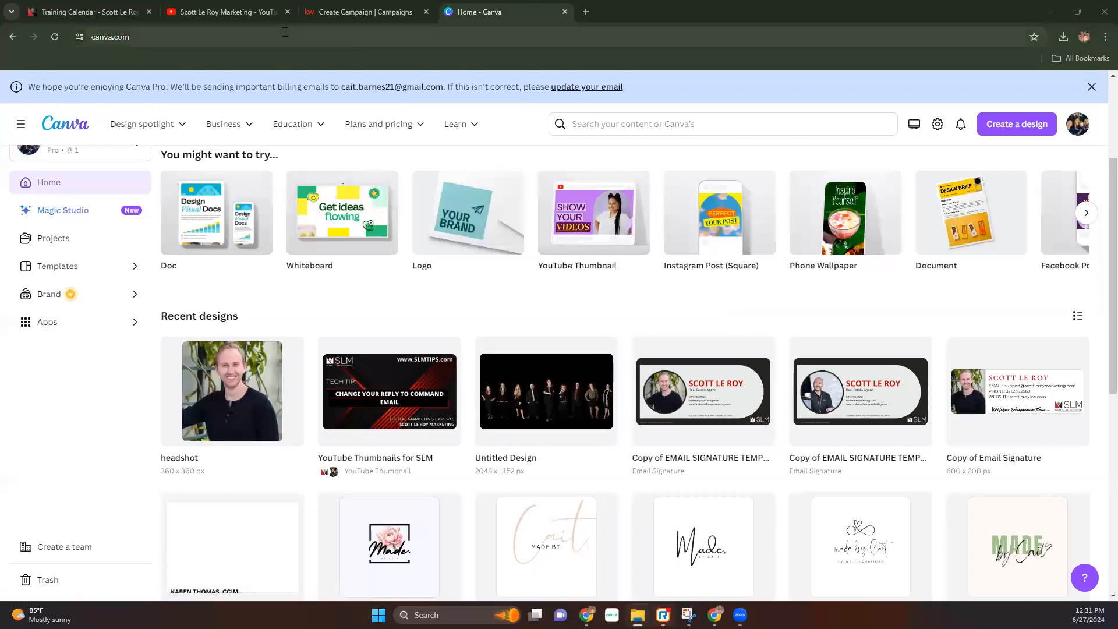
pyautogui.click(360, 13)
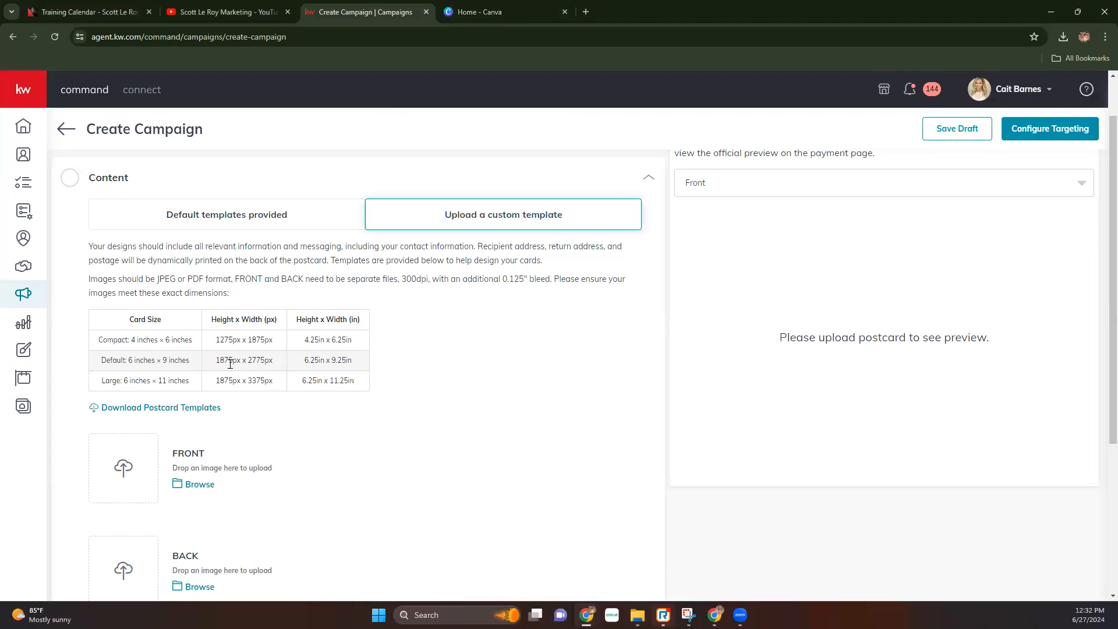
pyautogui.moveTo(213, 342); pyautogui.dragTo(273, 342)
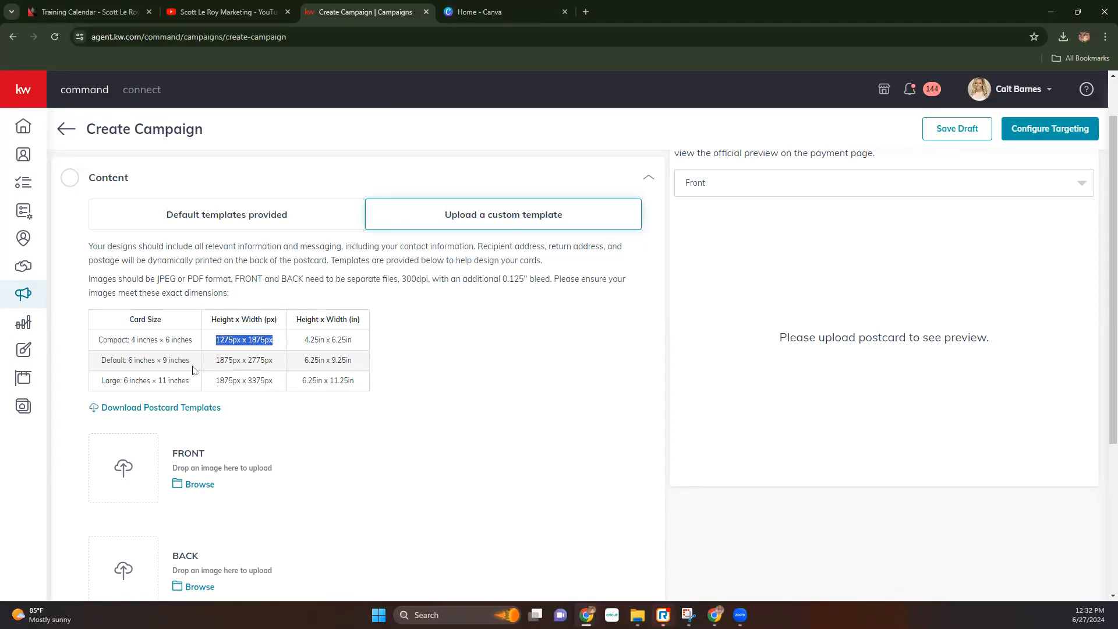
pyautogui.moveTo(211, 361); pyautogui.dragTo(286, 361)
pyautogui.moveTo(203, 389); pyautogui.dragTo(289, 384)
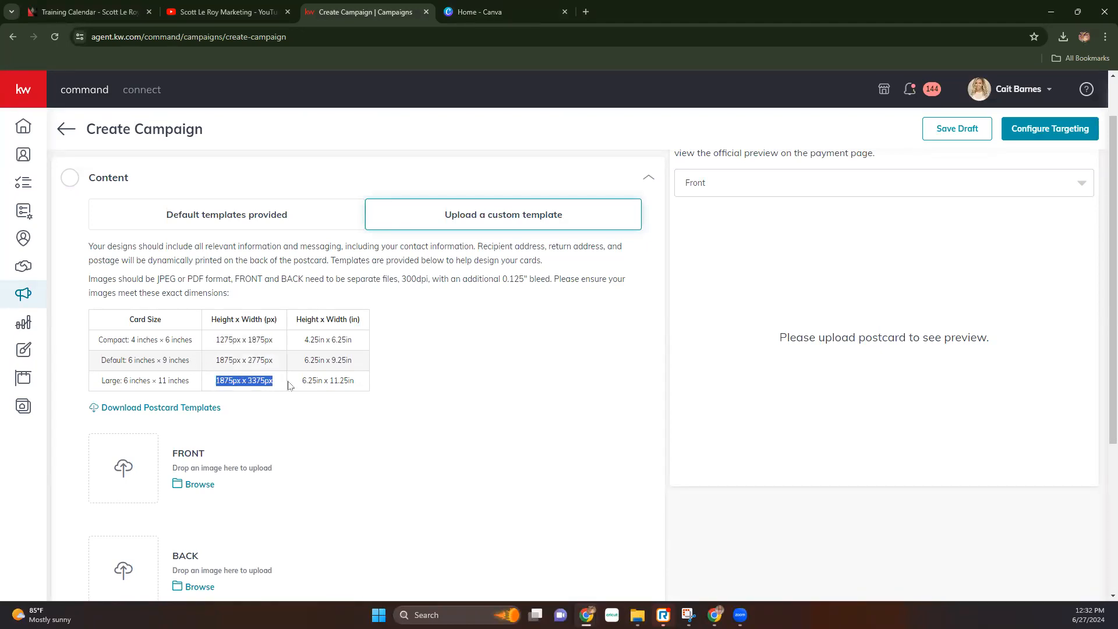
pyautogui.click(424, 394)
pyautogui.click(443, 8)
pyautogui.scroll(-3, 541, 445)
pyautogui.scroll(5, 542, 445)
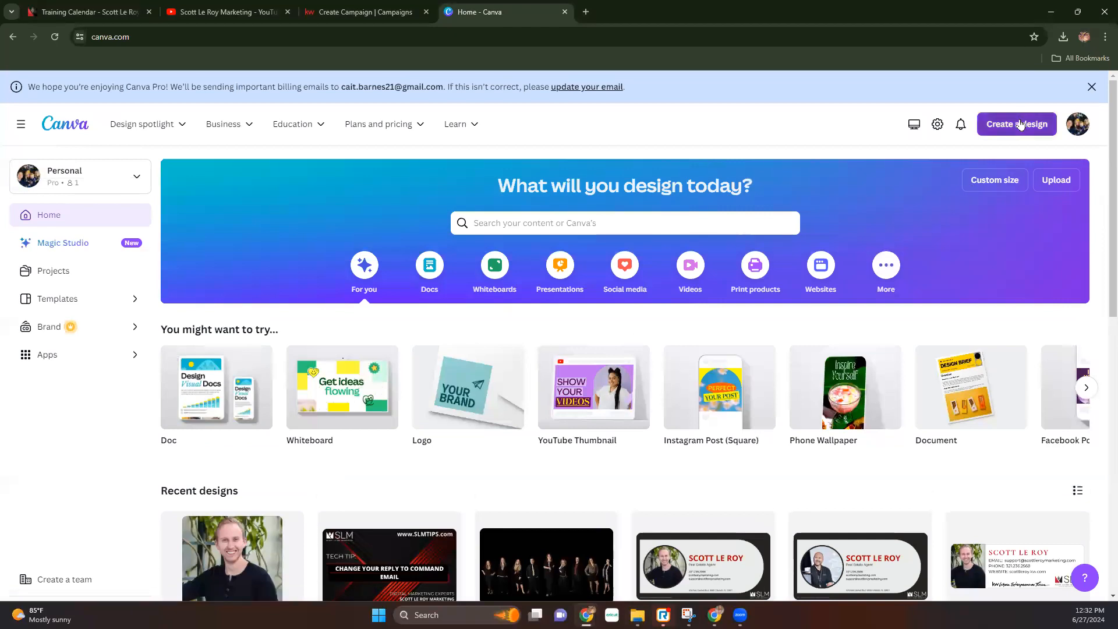
# - Create a custom 1875 × 1275 px Canva design matching KW's Compact postcard size
pyautogui.click(1020, 124)
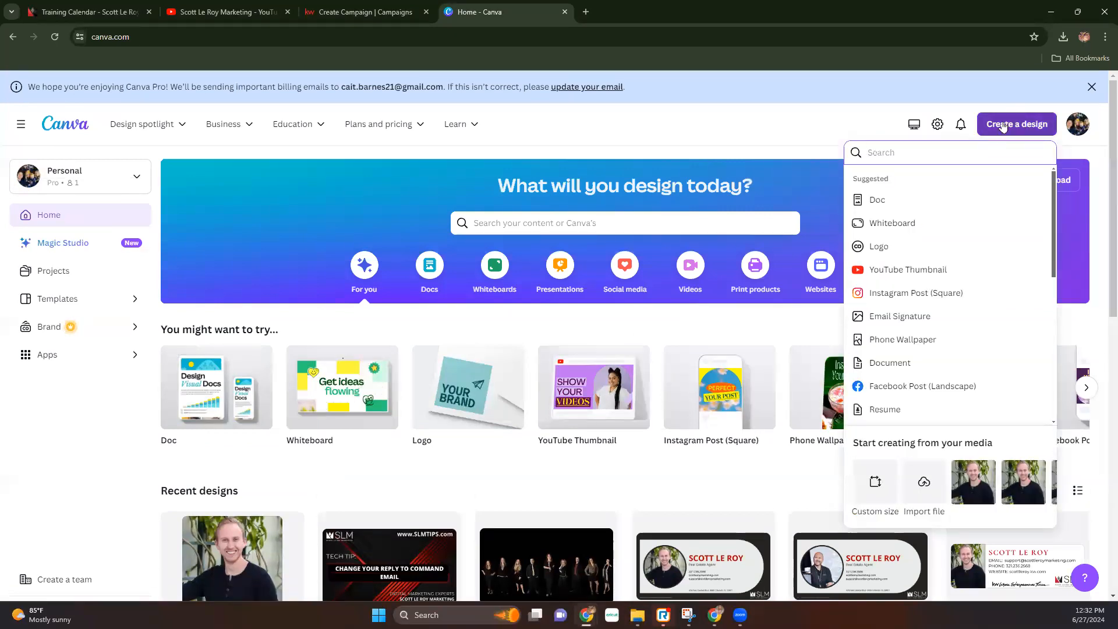
pyautogui.click(876, 492)
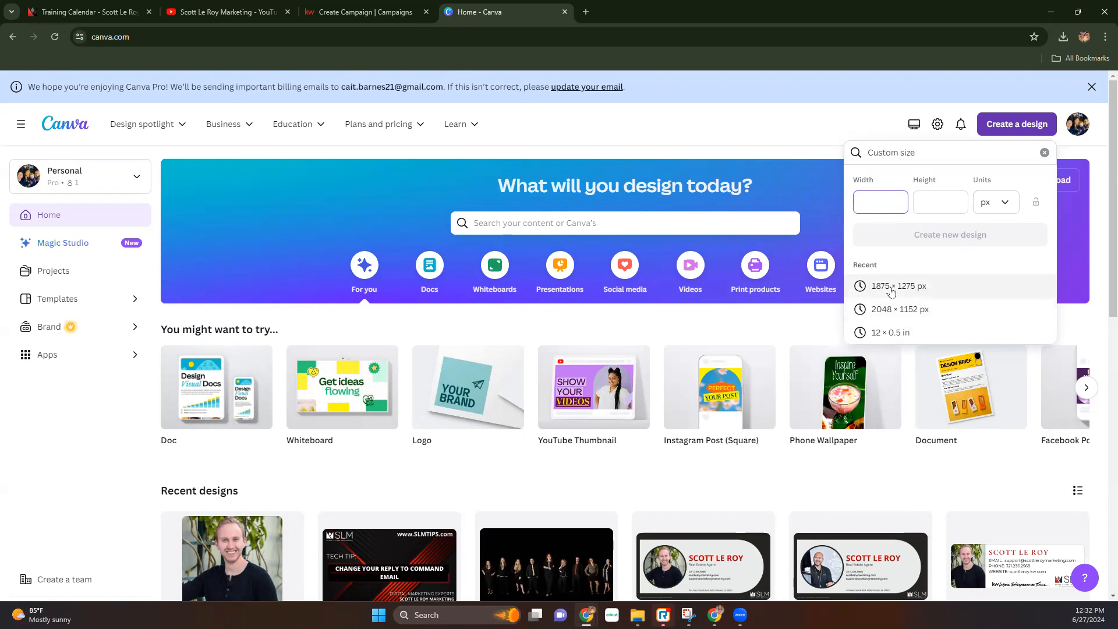
pyautogui.click(363, 18)
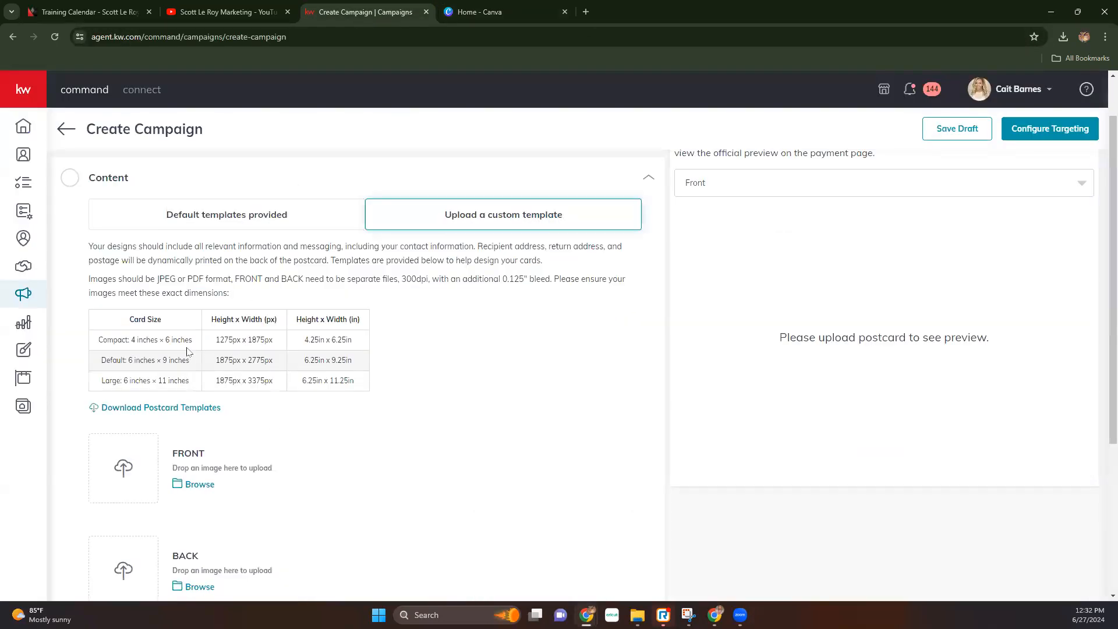
pyautogui.moveTo(213, 340); pyautogui.dragTo(363, 346)
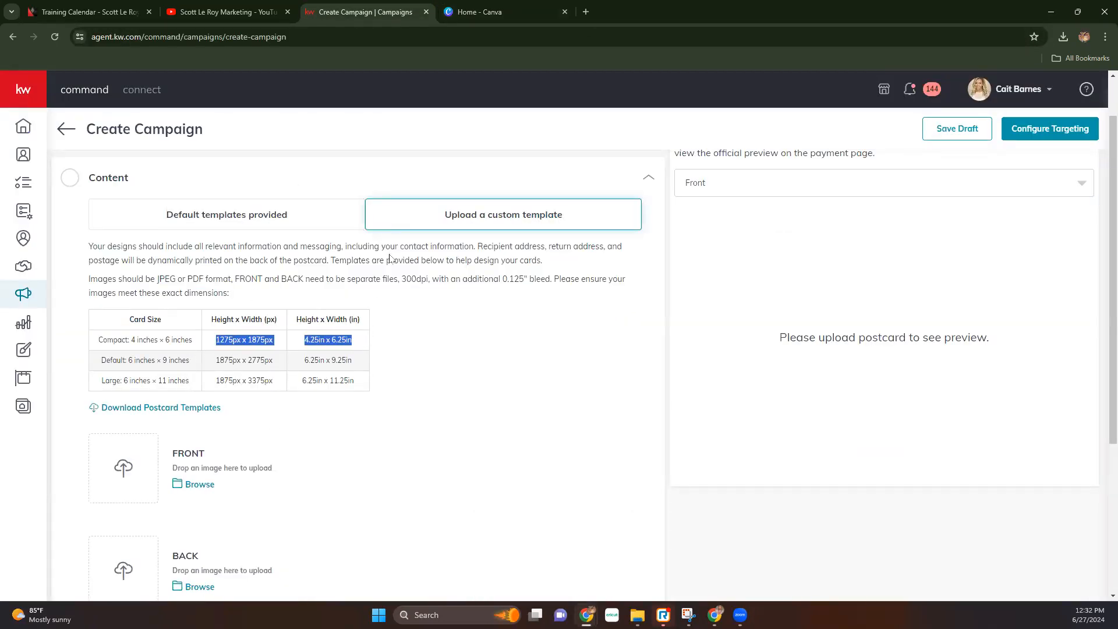
pyautogui.click(500, 11)
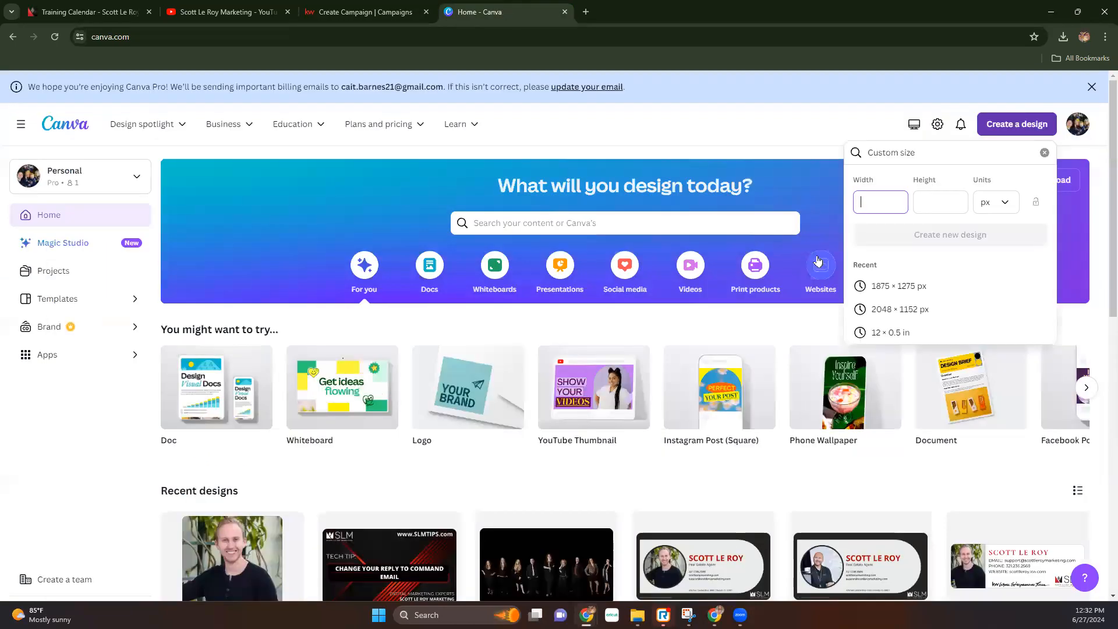
pyautogui.click(887, 288)
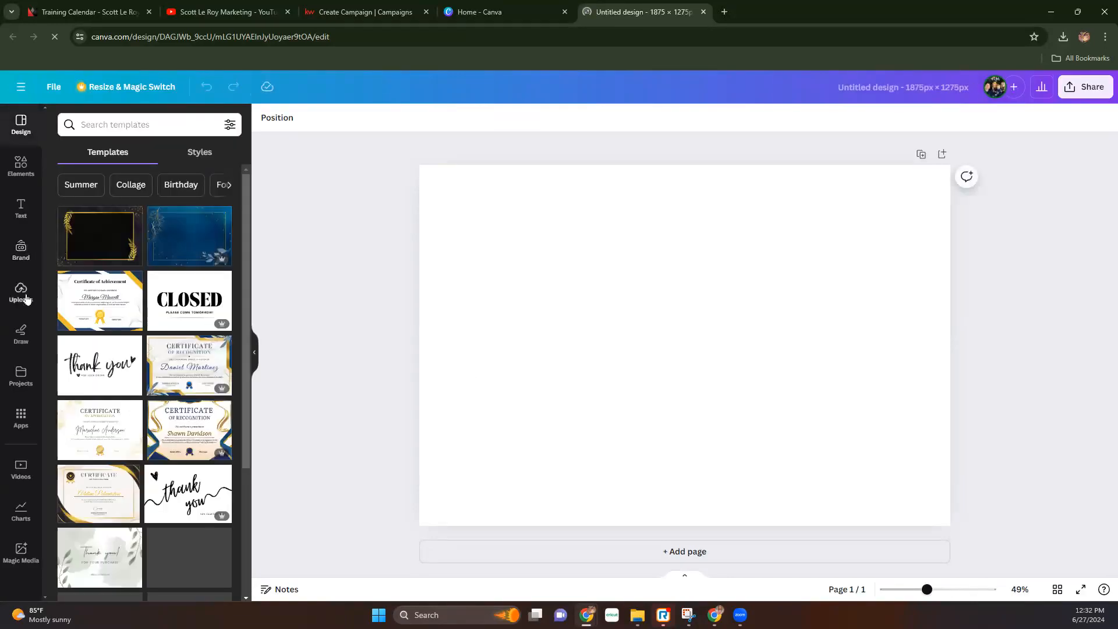
# - Upload both postcard JPEGs from the 02_OH_PC_A6 folder into Canva
pyautogui.click(25, 297)
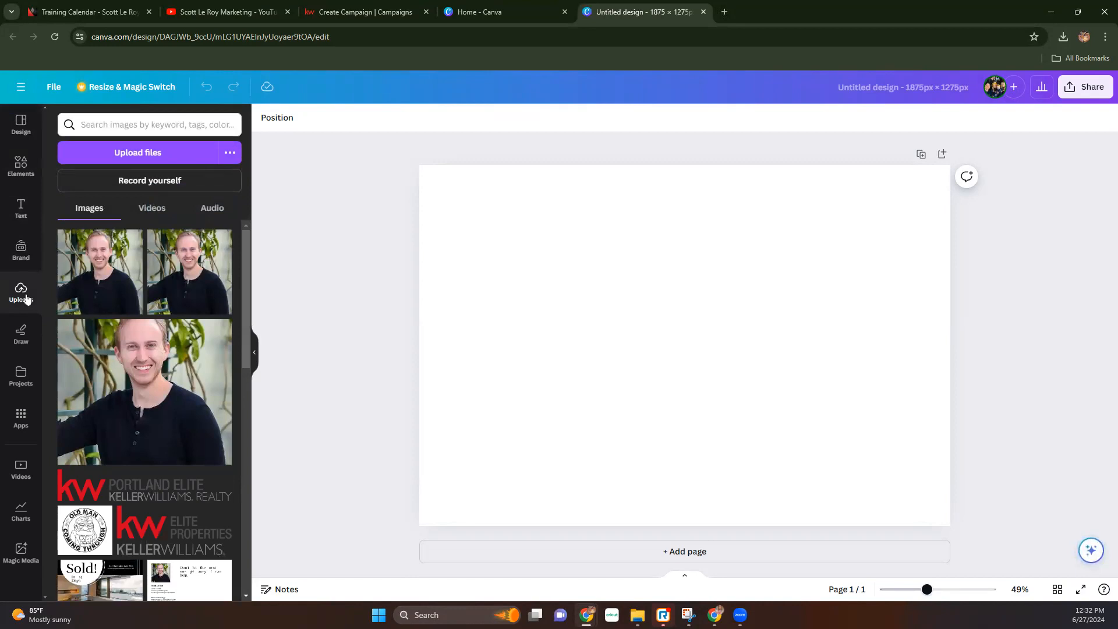
pyautogui.click(142, 156)
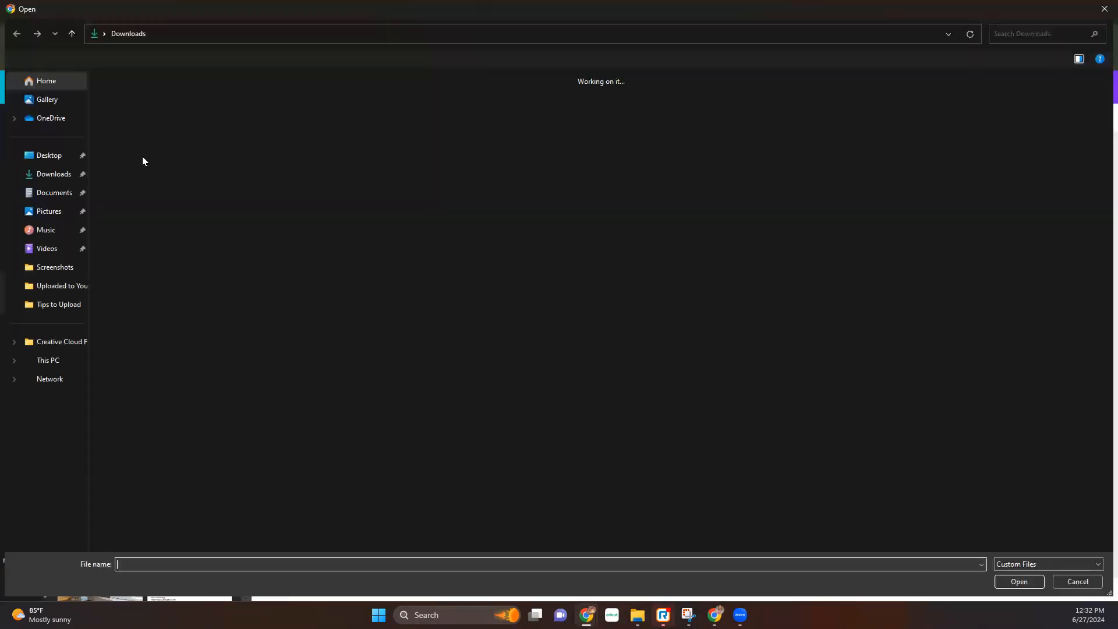
pyautogui.doubleClick(159, 181)
pyautogui.doubleClick(144, 110)
pyautogui.moveTo(155, 177); pyautogui.dragTo(142, 106)
pyautogui.press('Return')
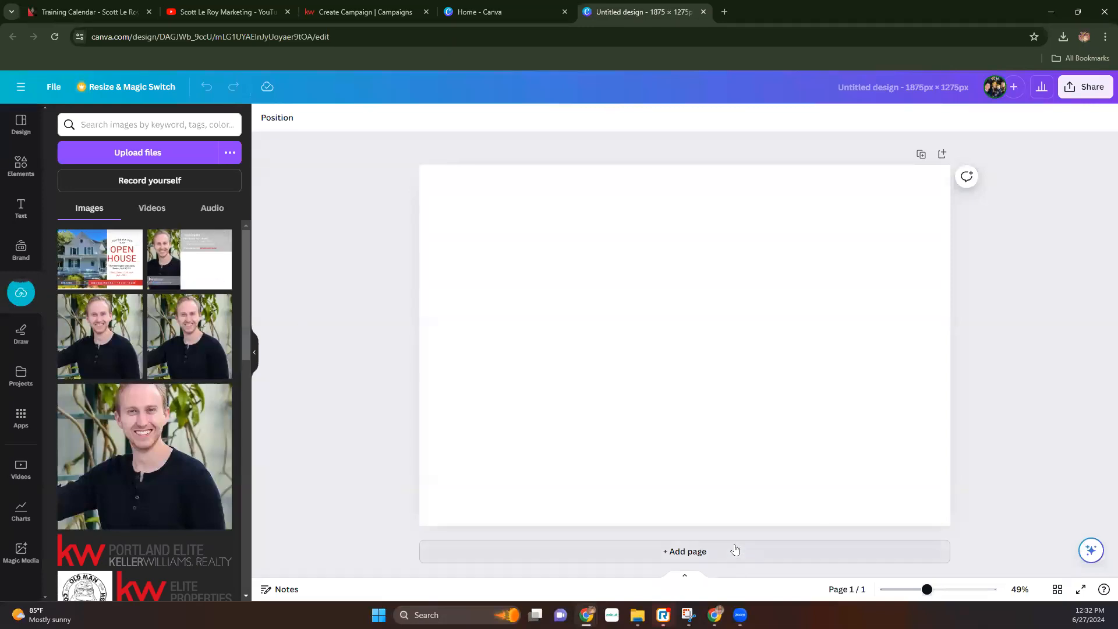
# - Add a second page, placing the Open House flyer on page 1 and the agent card on page 2
pyautogui.click(699, 551)
pyautogui.moveTo(100, 263); pyautogui.dragTo(446, 310)
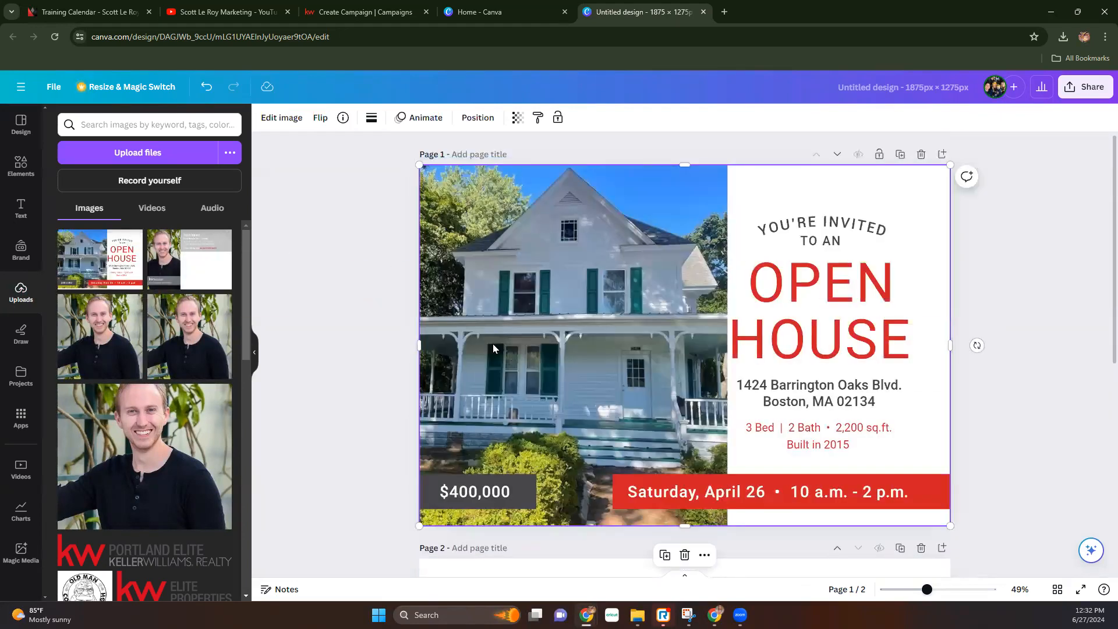
pyautogui.scroll(-4, 347, 404)
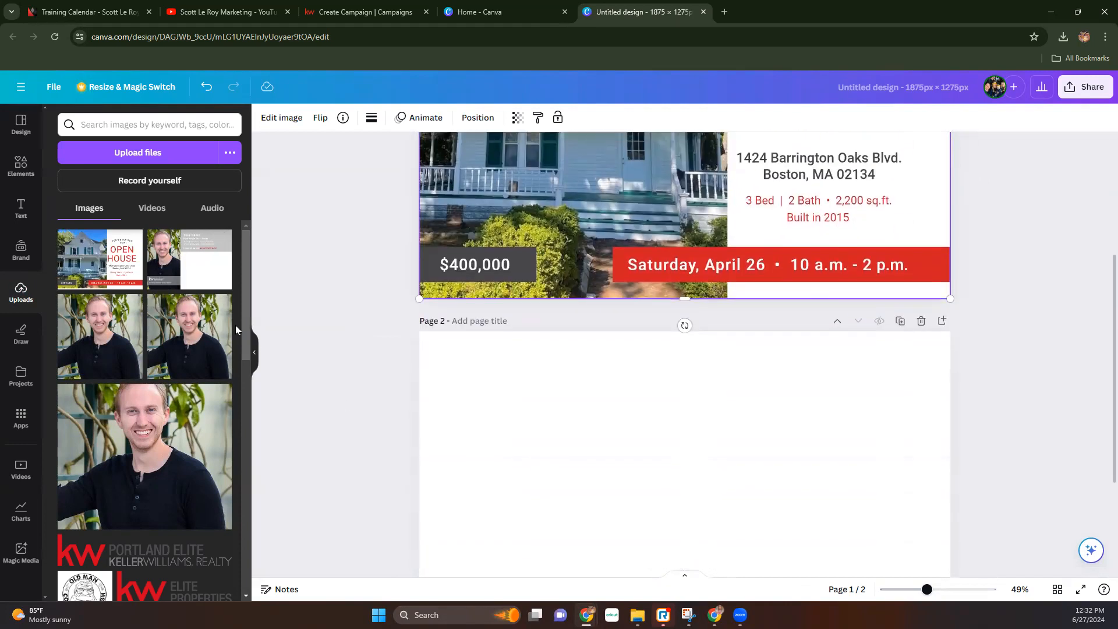
pyautogui.moveTo(185, 276); pyautogui.dragTo(428, 434)
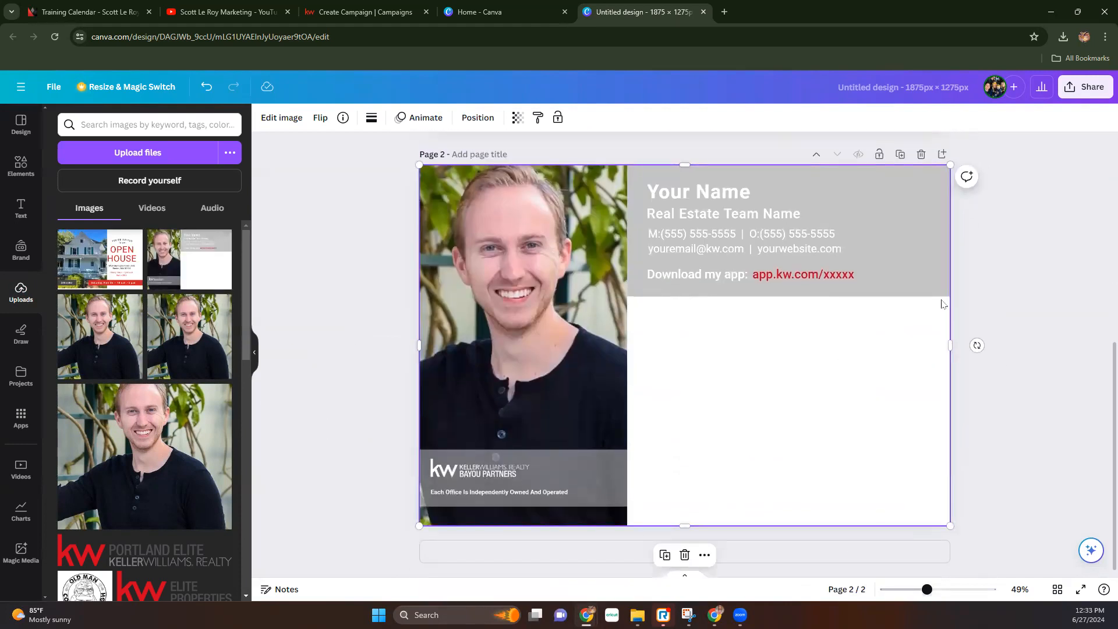
pyautogui.scroll(7, 473, 288)
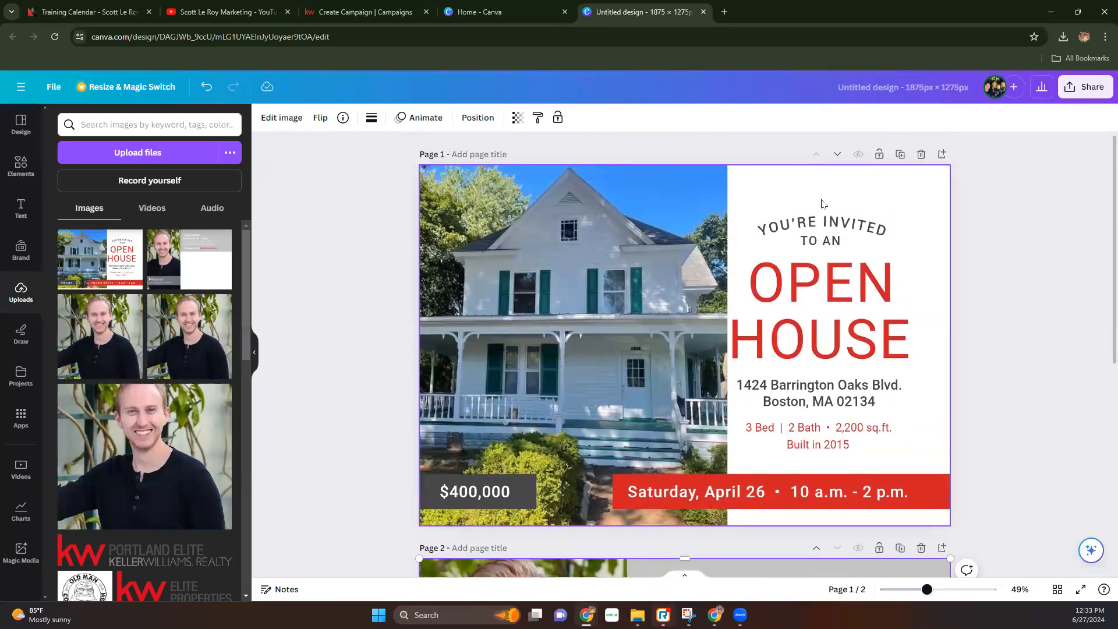
# - Download only page 1, the Open House front, as a PNG
pyautogui.click(1087, 86)
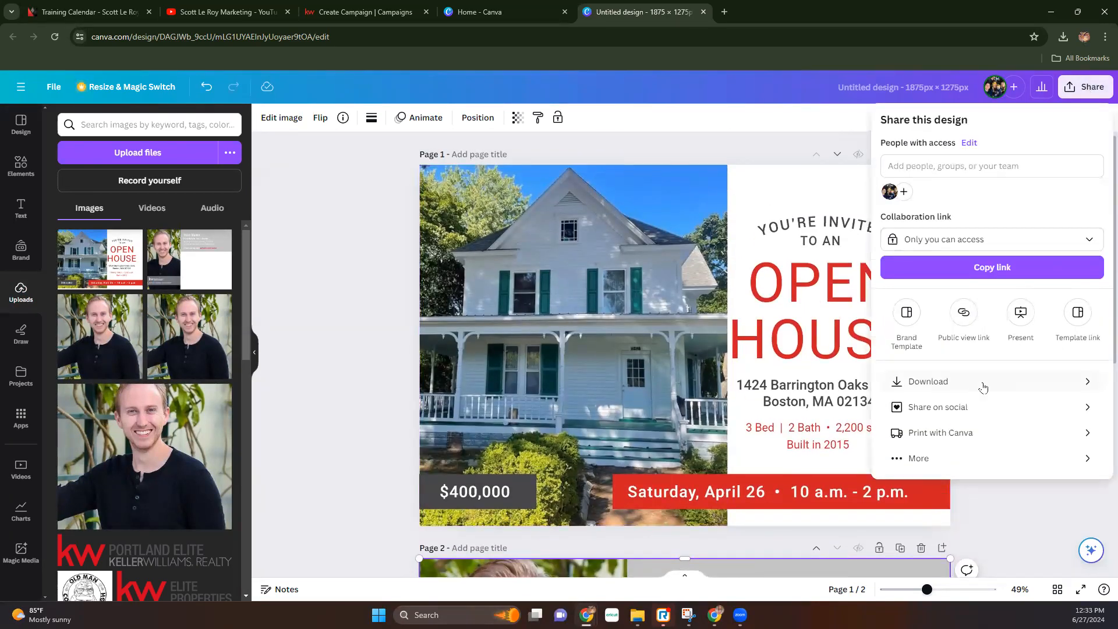
pyautogui.click(981, 383)
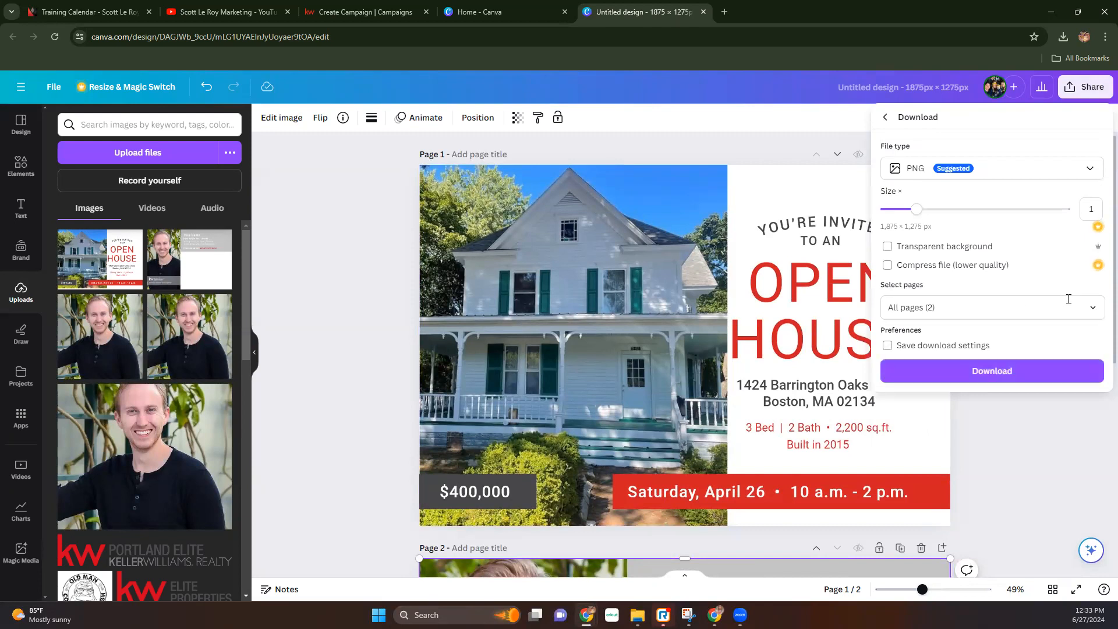
pyautogui.click(1093, 309)
pyautogui.click(1093, 341)
pyautogui.click(1093, 374)
pyautogui.click(1048, 449)
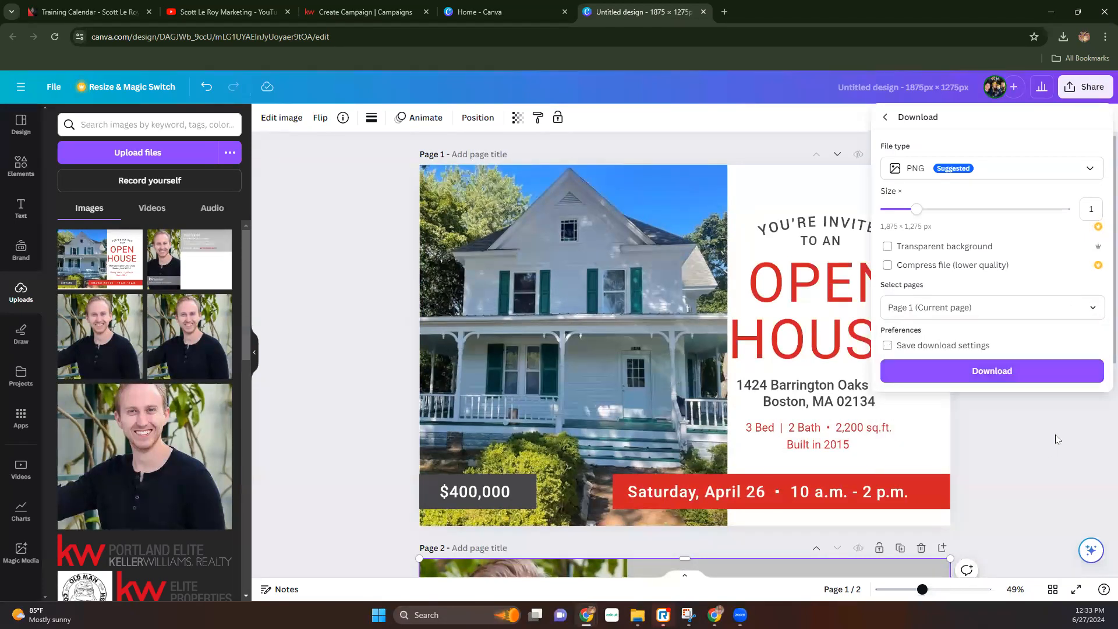
pyautogui.click(1089, 370)
# - Download only page 2, the agent back, as a PNG and return to the campaign tab
pyautogui.click(1086, 87)
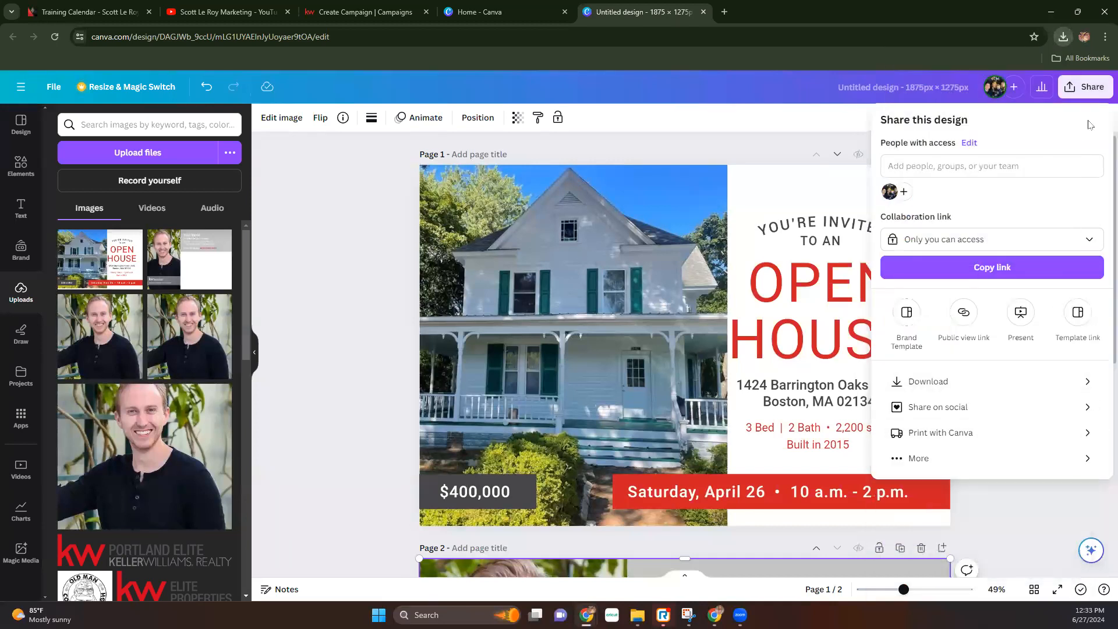
pyautogui.click(971, 382)
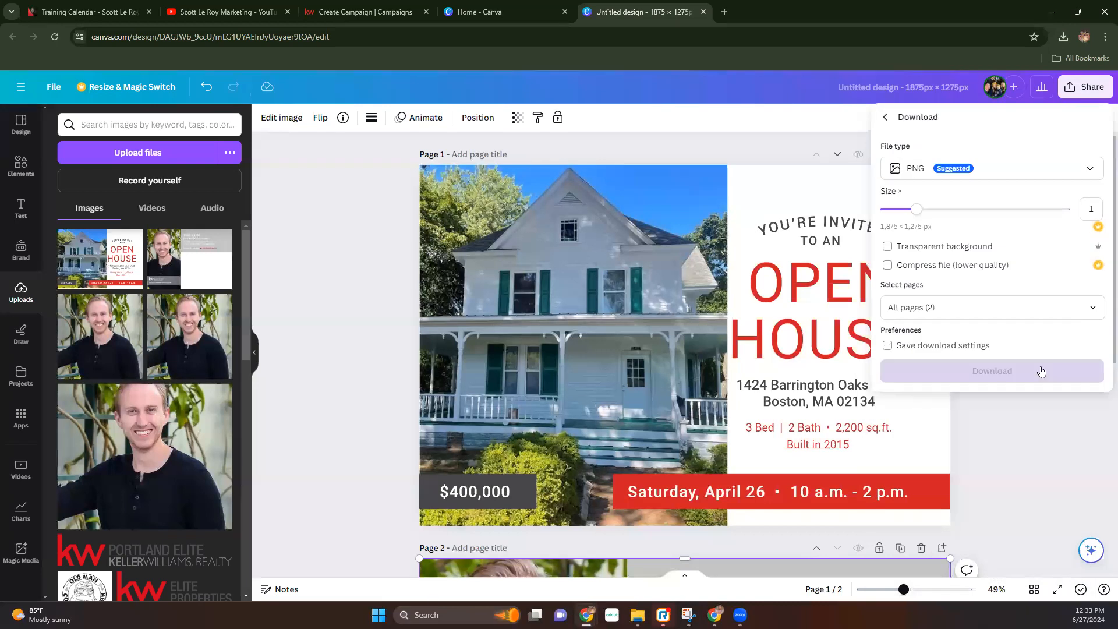
pyautogui.click(1086, 307)
pyautogui.click(1093, 340)
pyautogui.click(1093, 406)
pyautogui.click(1030, 452)
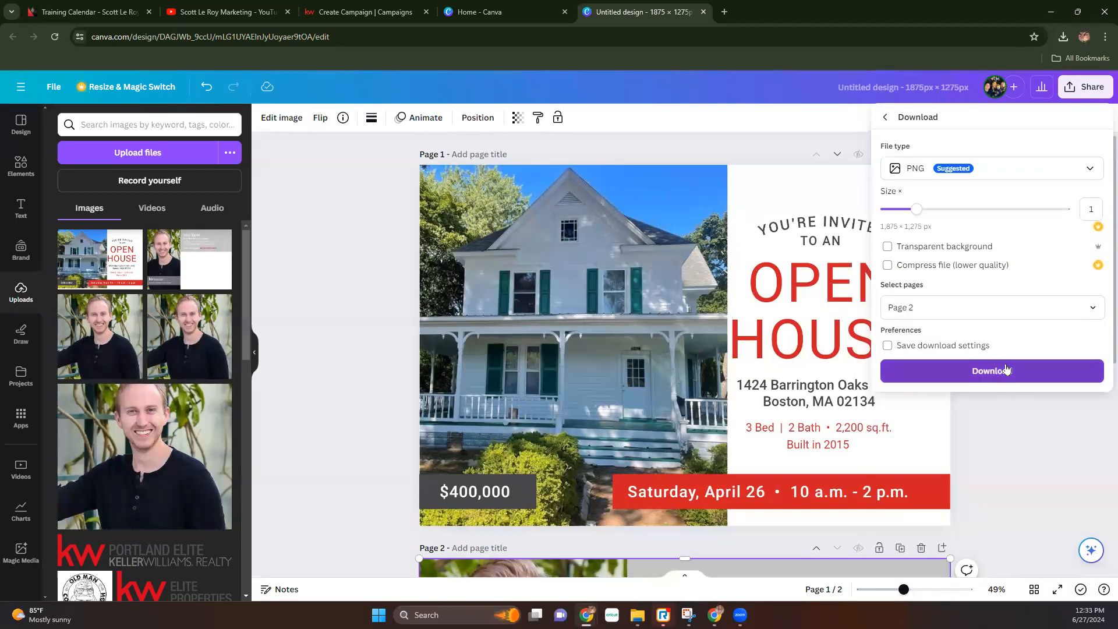
pyautogui.click(999, 376)
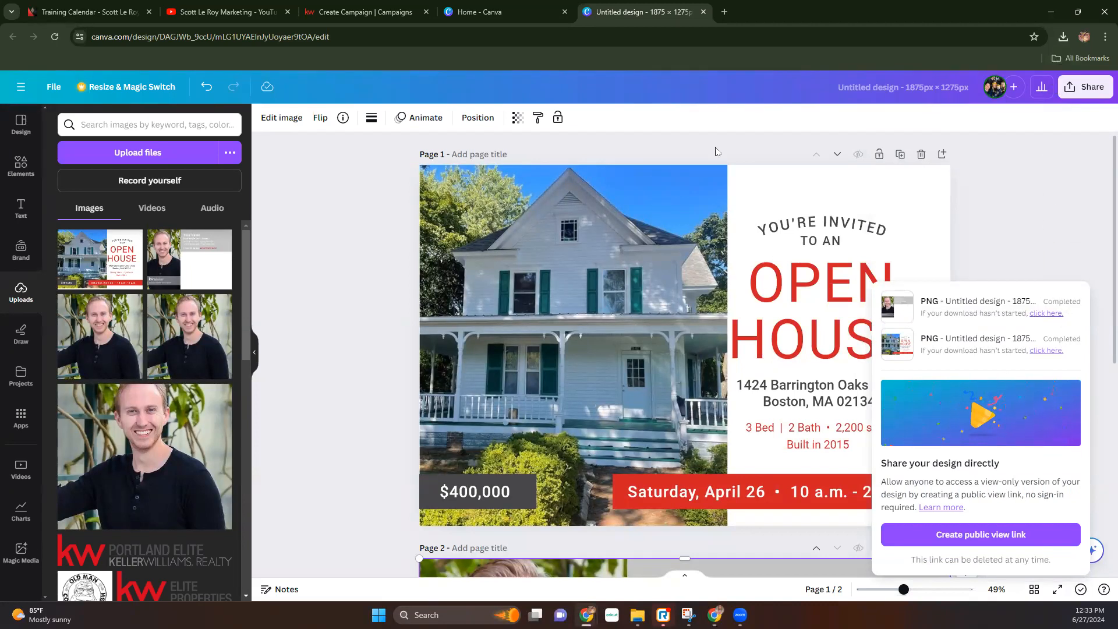
pyautogui.click(360, 11)
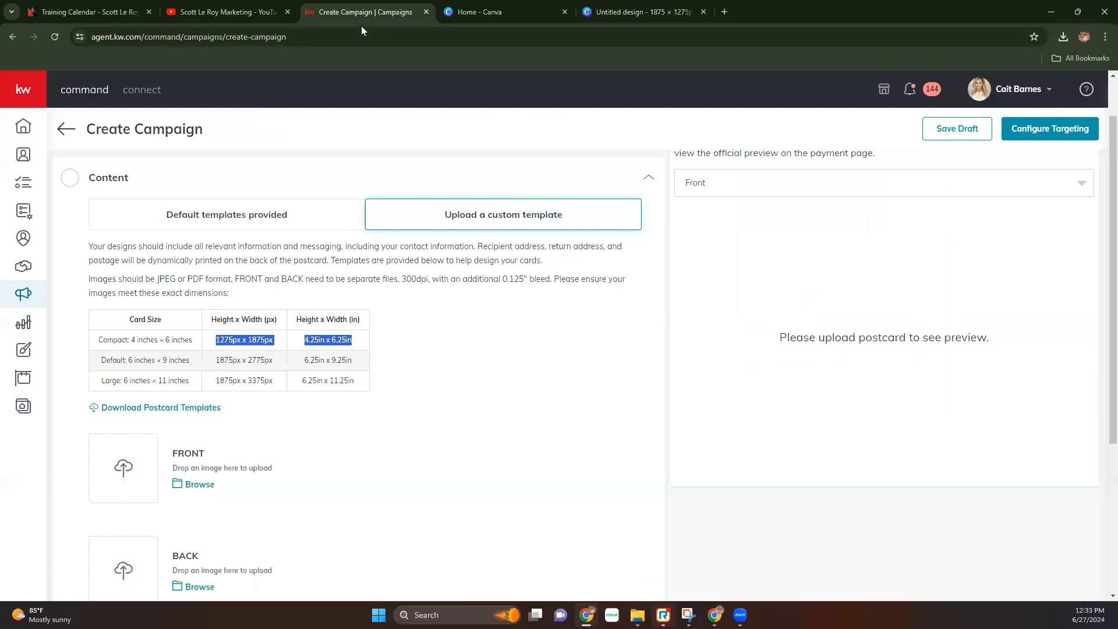
# - Upload the Open House design as the postcard front, replacing a wrongly chosen image
pyautogui.scroll(-2, 349, 401)
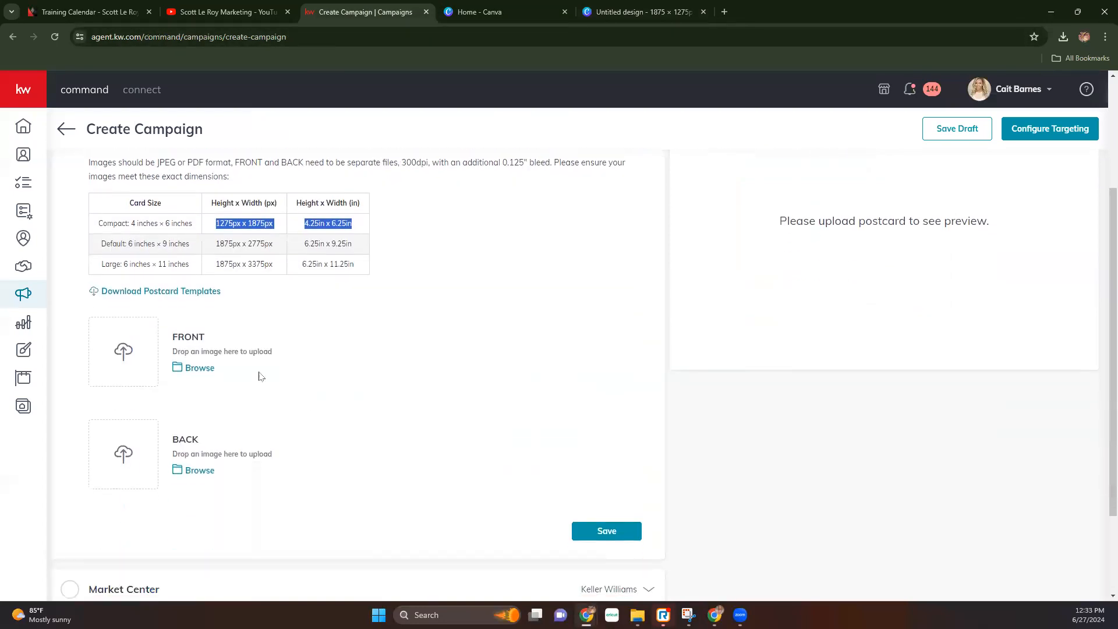
pyautogui.click(128, 361)
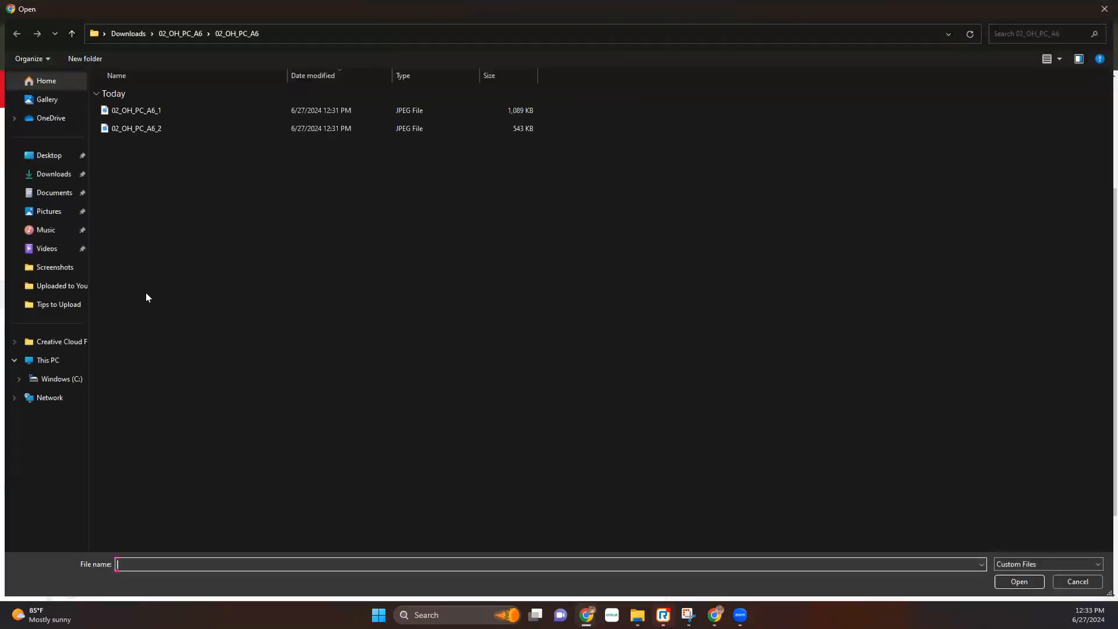
pyautogui.click(36, 172)
pyautogui.doubleClick(191, 153)
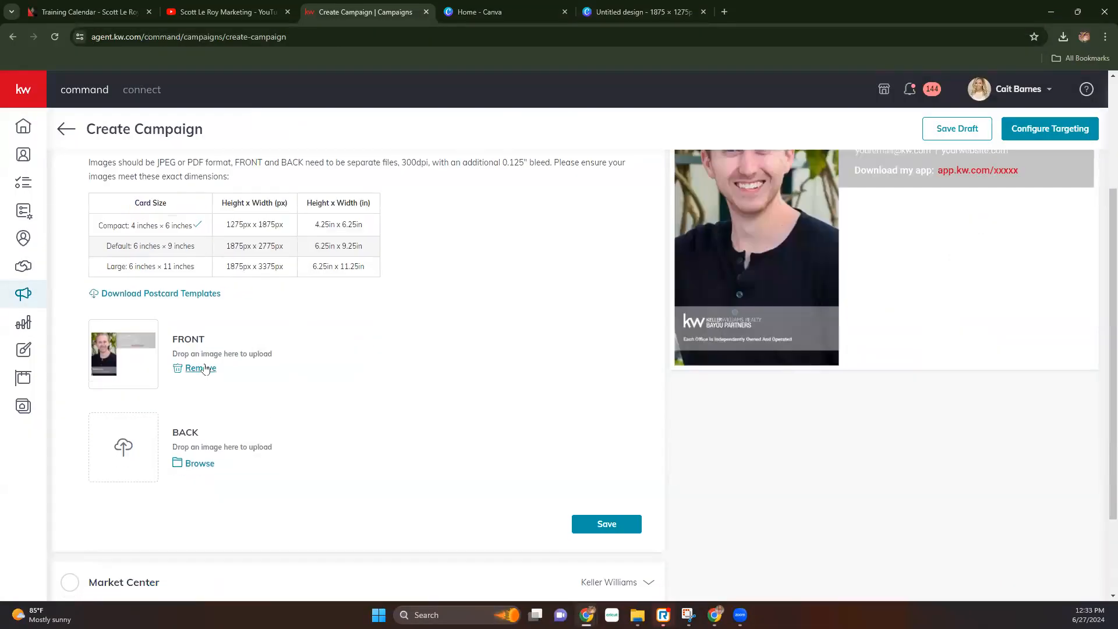
pyautogui.click(204, 368)
pyautogui.click(100, 356)
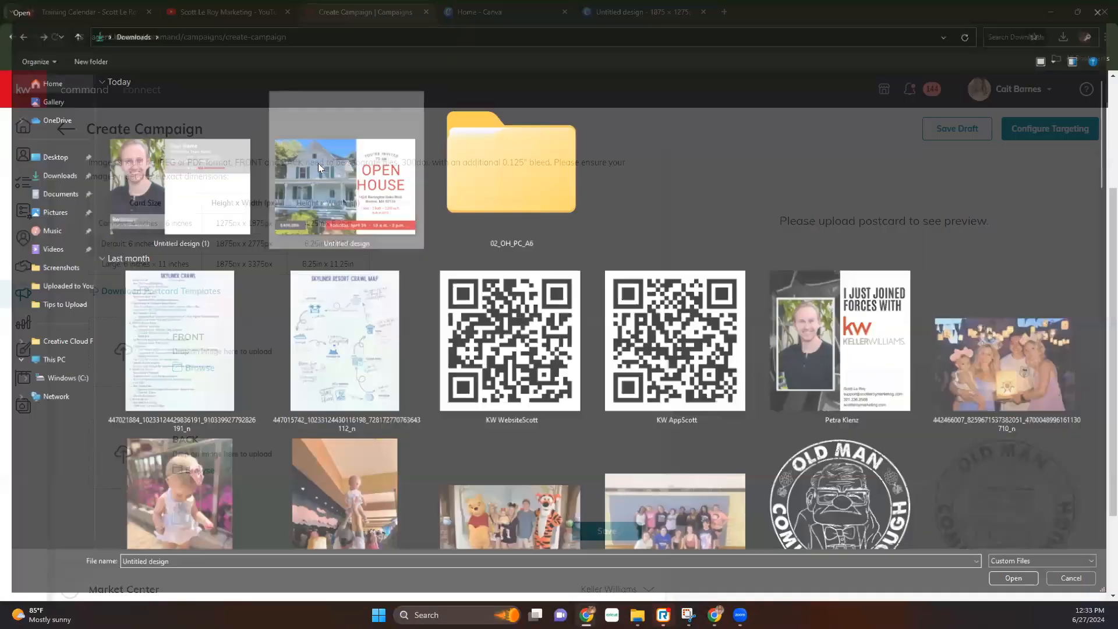
pyautogui.doubleClick(318, 163)
# - Upload the agent card design as the postcard back
pyautogui.click(191, 464)
pyautogui.doubleClick(165, 204)
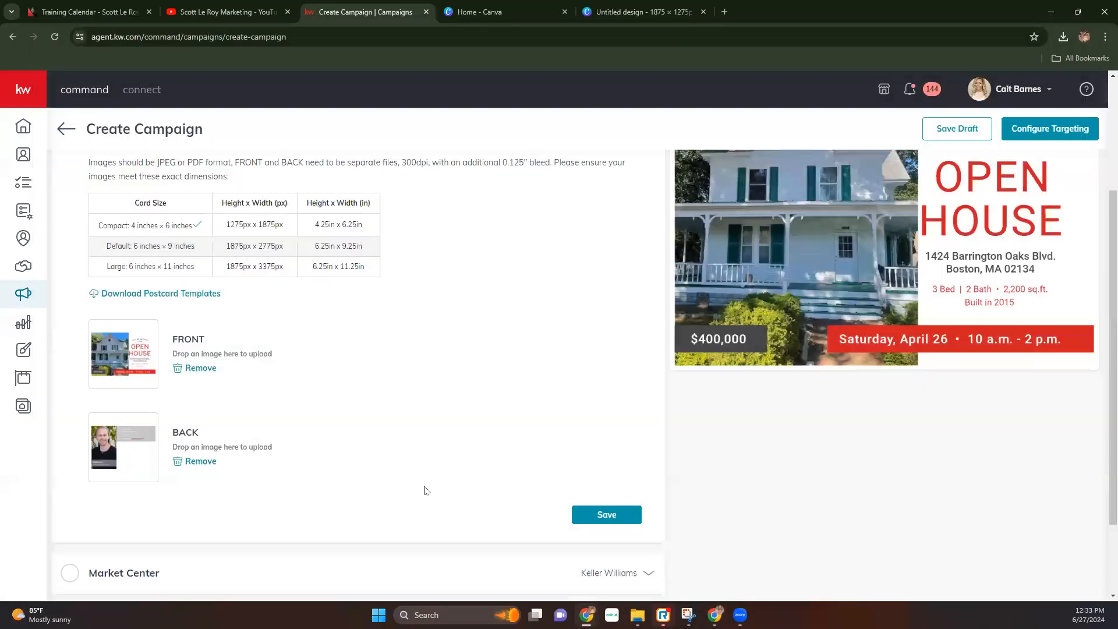
pyautogui.scroll(3, 584, 357)
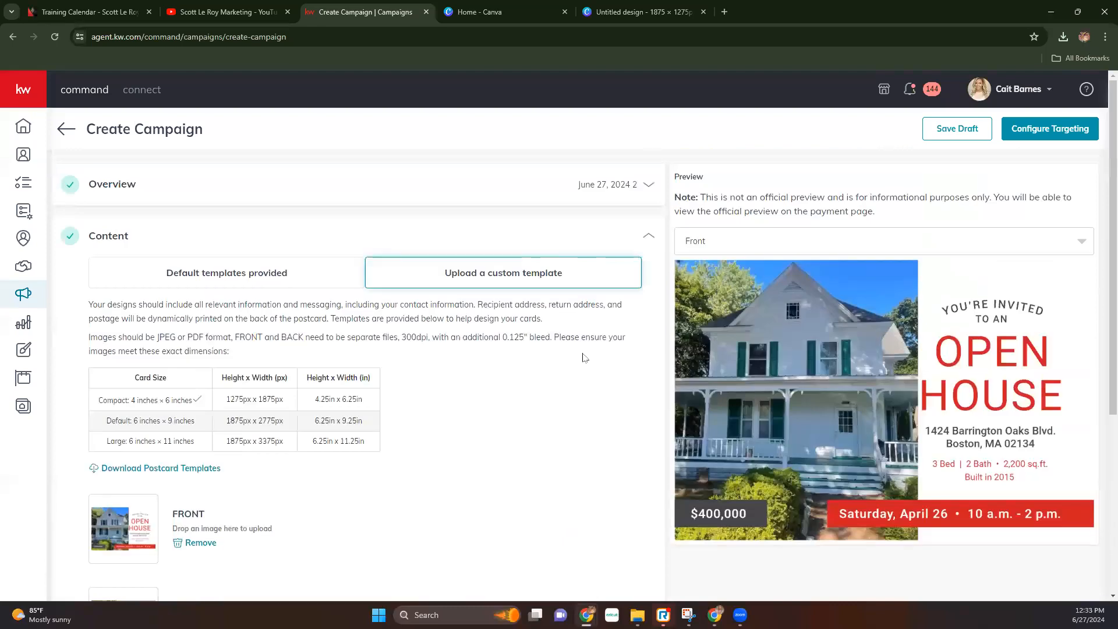
# - Swap the back image for 02_OH_PC_A6_2, which is rejected for its 1191 × 1677 px size
pyautogui.scroll(-2, 584, 357)
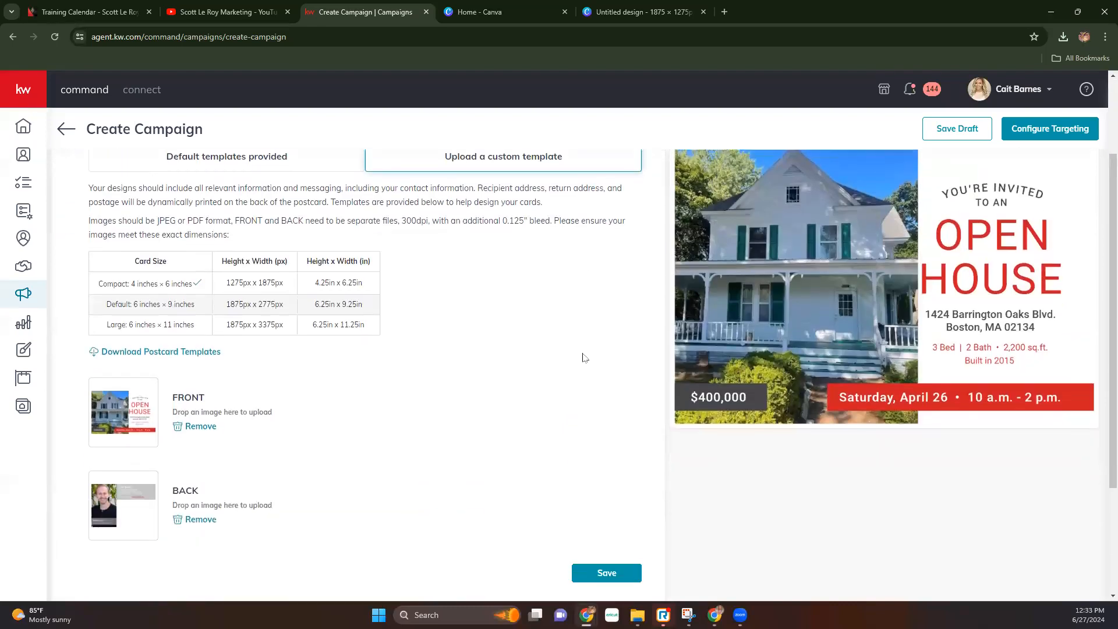
pyautogui.click(199, 520)
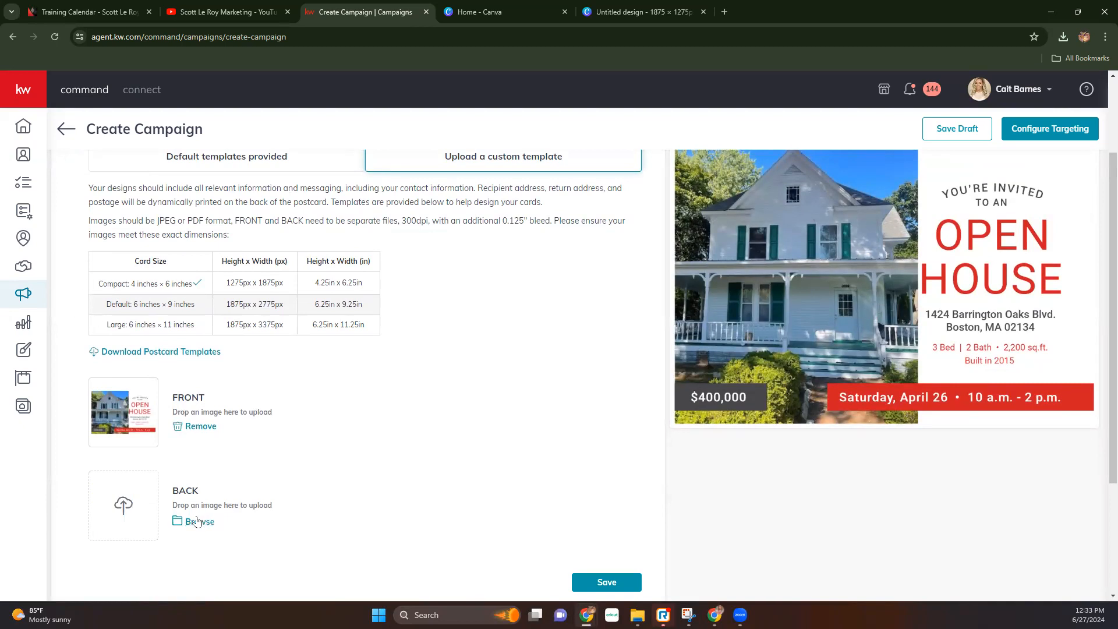
pyautogui.click(134, 495)
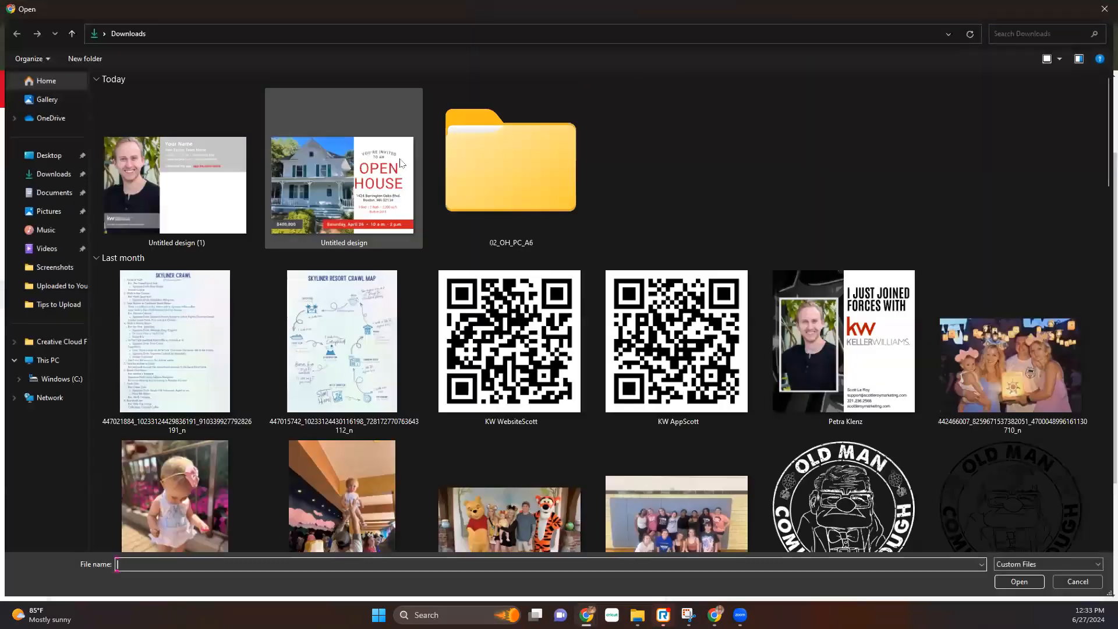
pyautogui.doubleClick(501, 178)
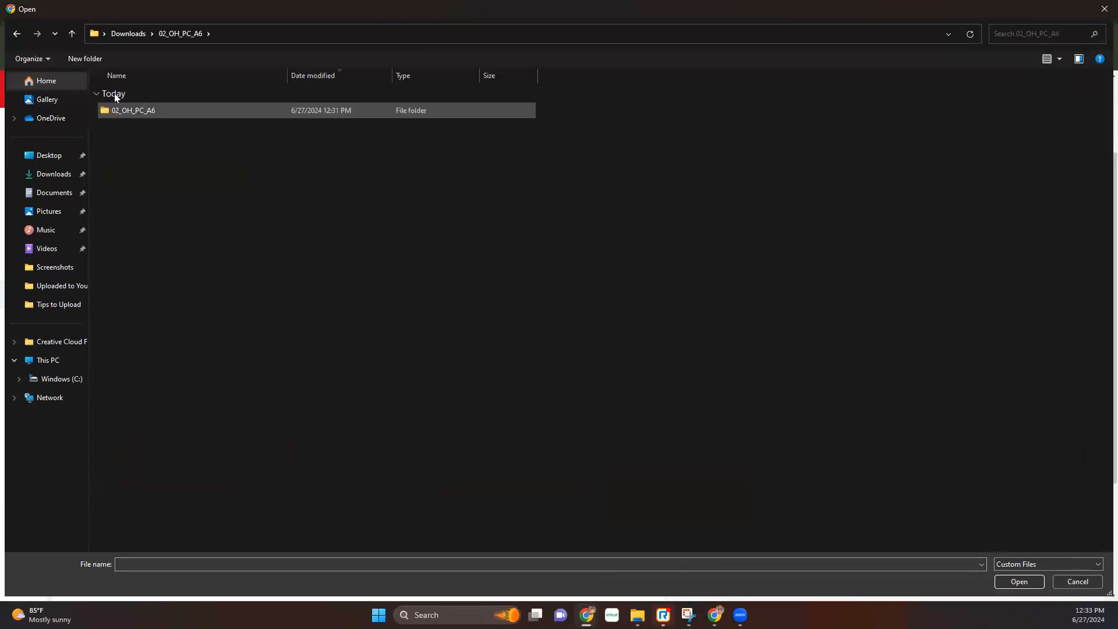
pyautogui.doubleClick(153, 109)
pyautogui.doubleClick(156, 124)
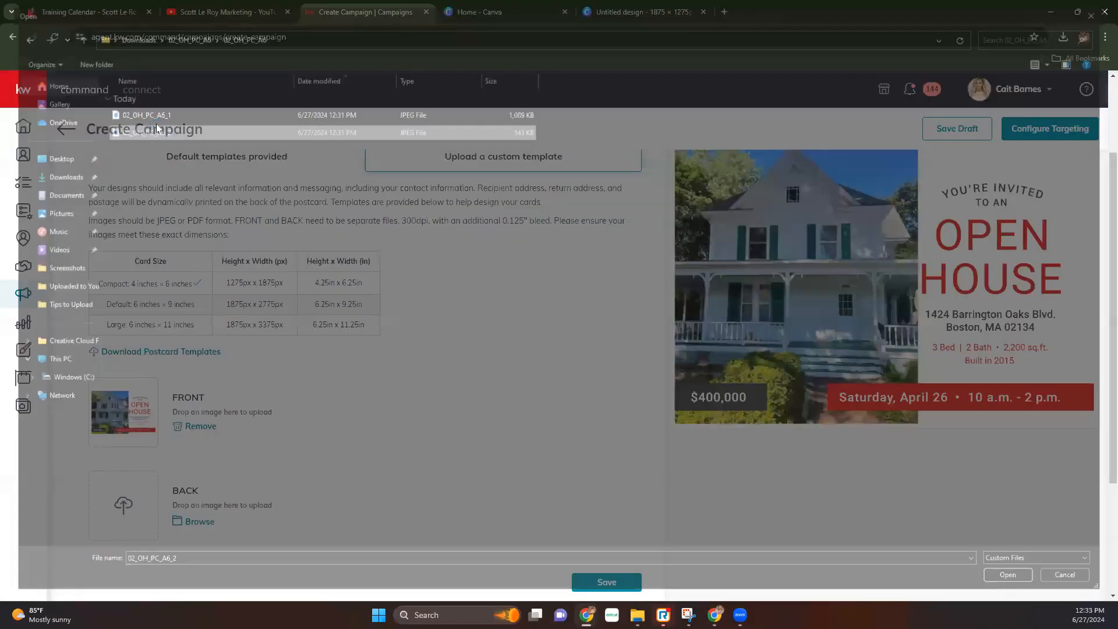
pyautogui.moveTo(418, 89); pyautogui.dragTo(688, 89)
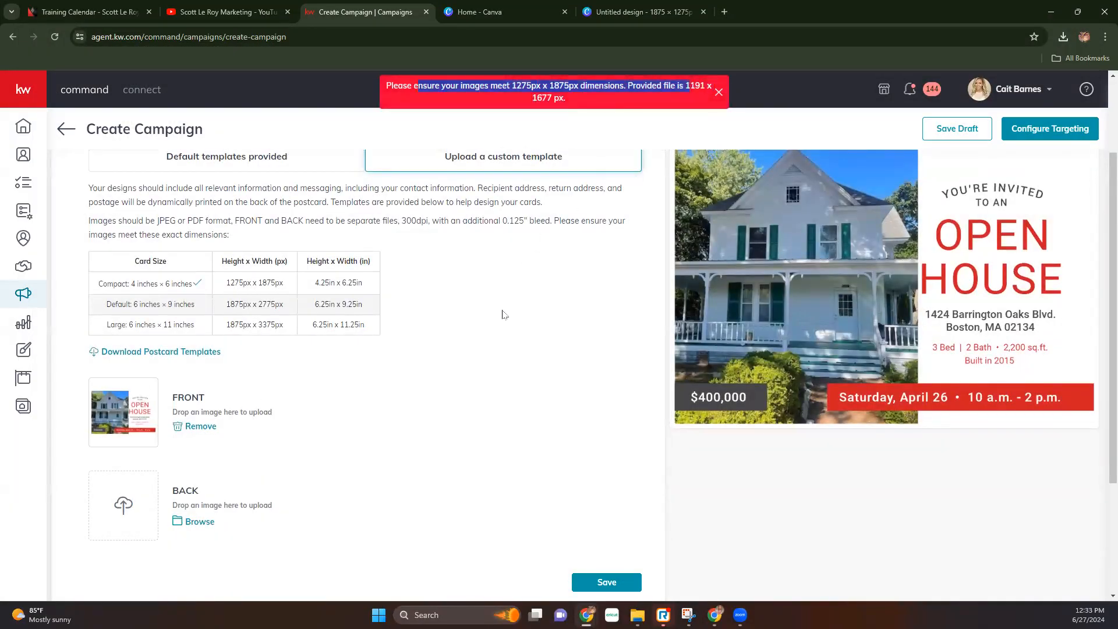
# - Upload Untitled design (1) from Downloads as the back and preview the back side
pyautogui.click(195, 522)
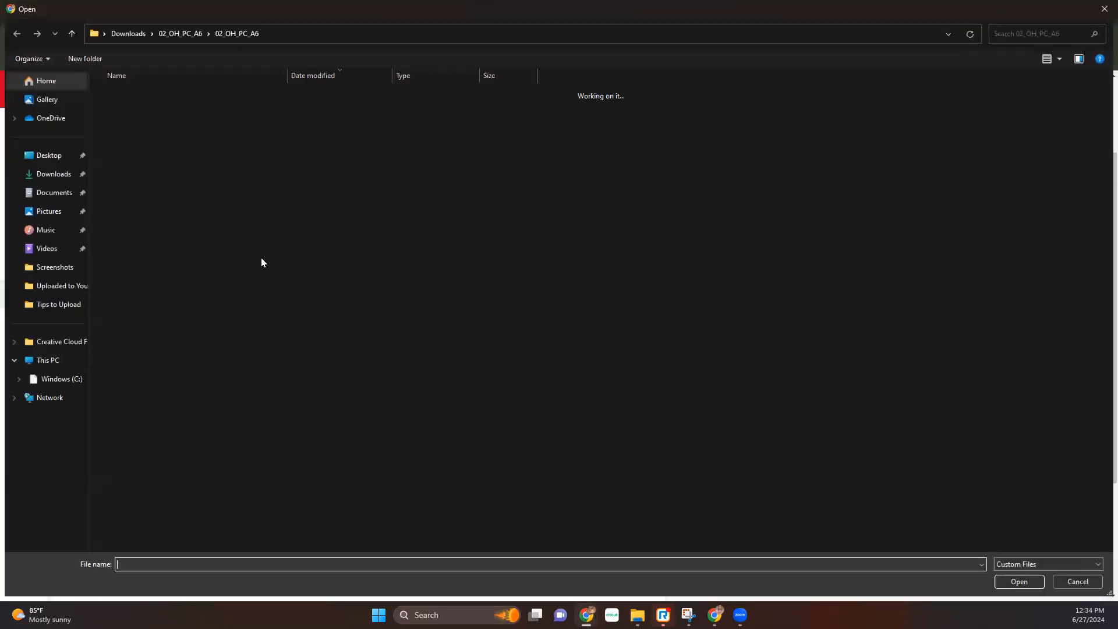
pyautogui.click(53, 175)
pyautogui.doubleClick(212, 190)
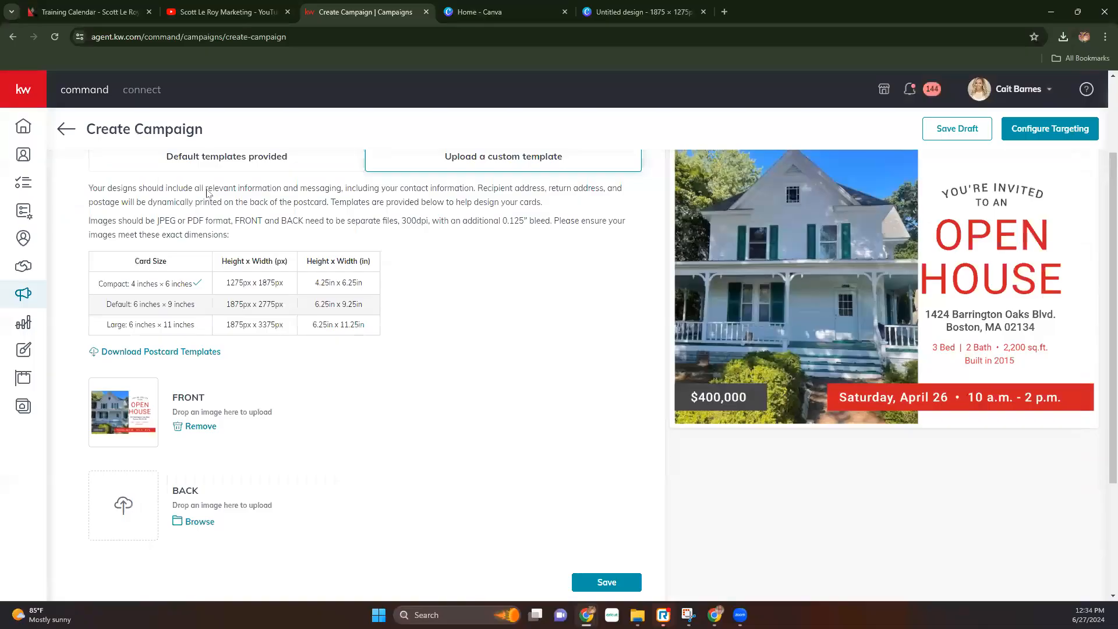
pyautogui.scroll(2, 827, 295)
pyautogui.click(861, 241)
pyautogui.click(817, 295)
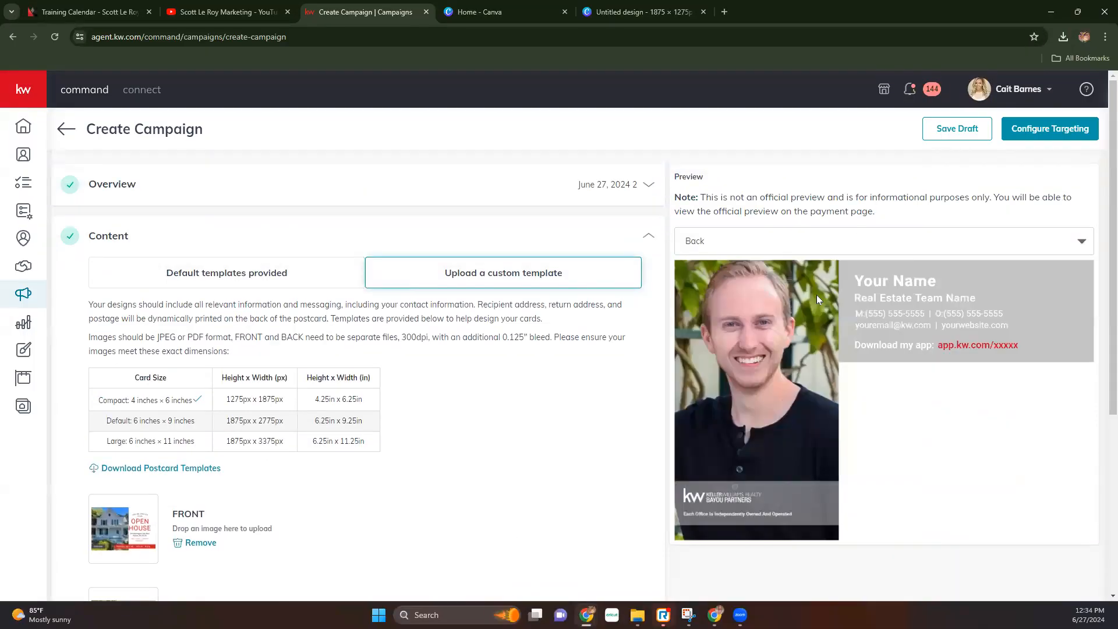
pyautogui.click(817, 239)
pyautogui.click(803, 263)
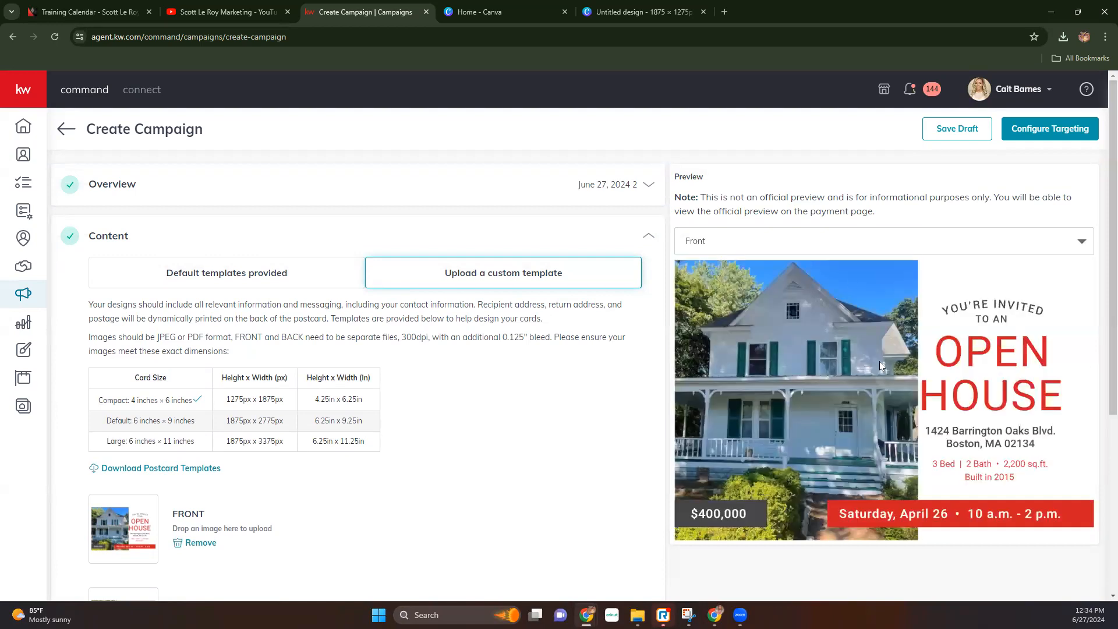
pyautogui.scroll(-5, 922, 414)
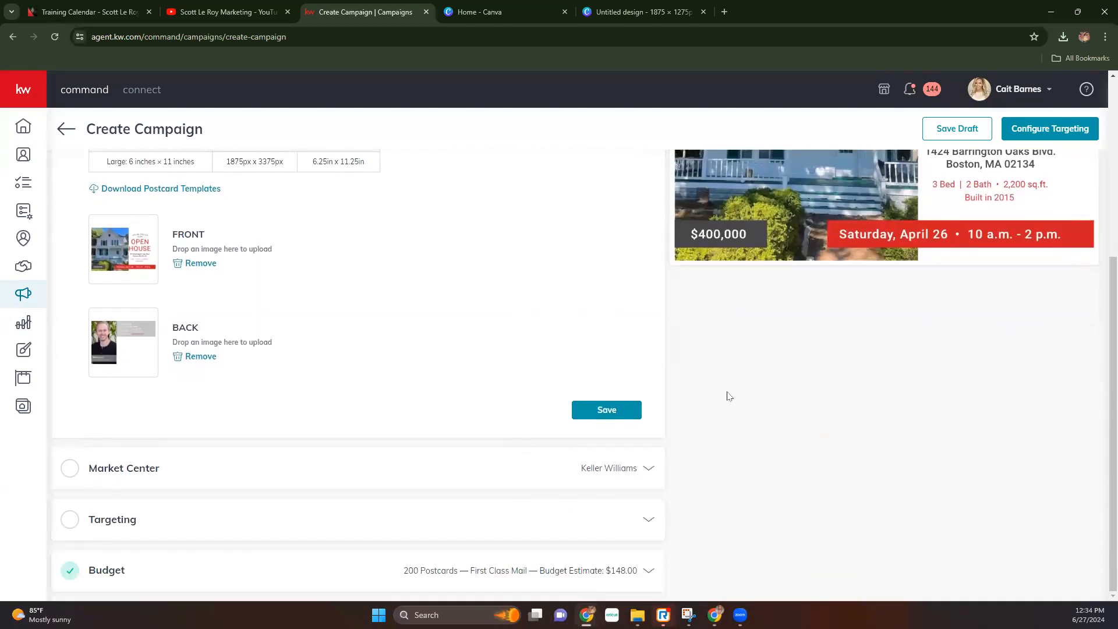
pyautogui.scroll(5, 759, 408)
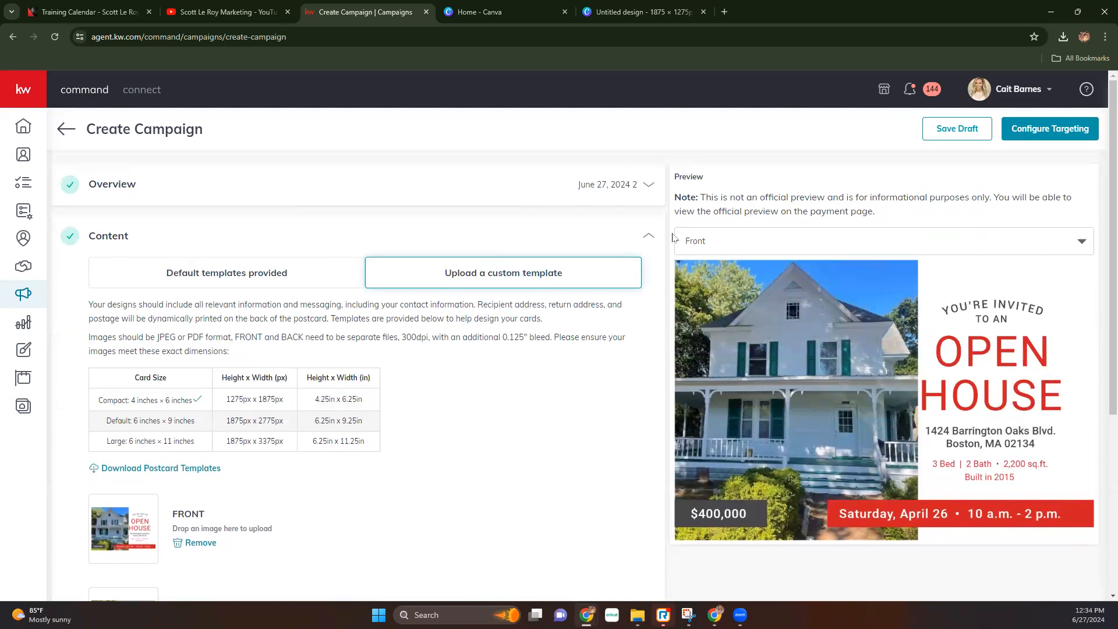
pyautogui.hotkey('alt', 'Tab')
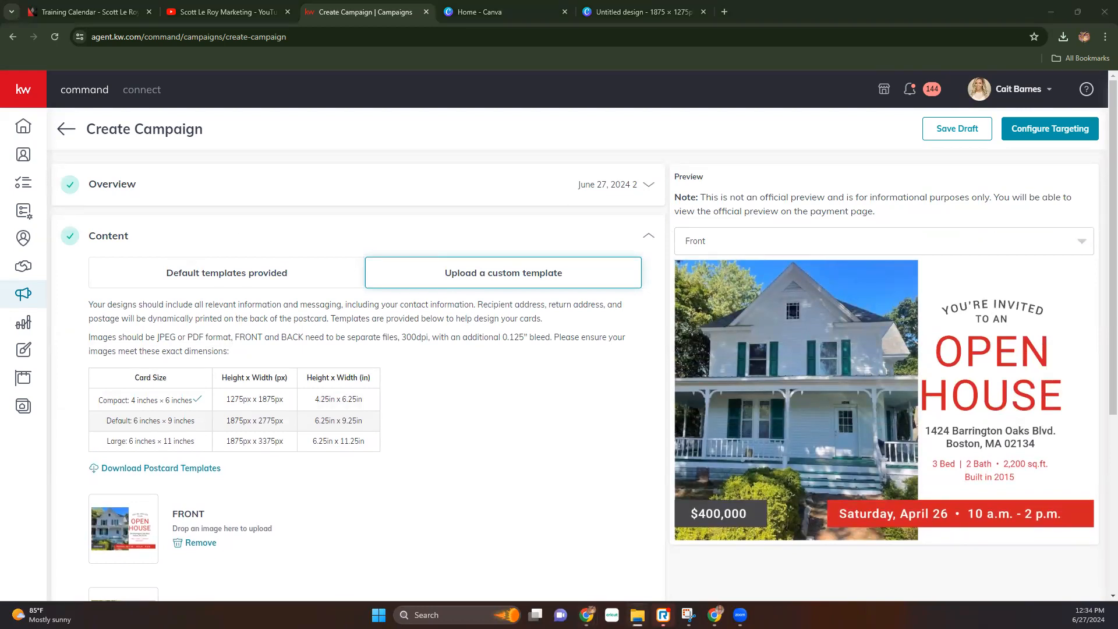
pyautogui.hotkey('alt', 'F4')
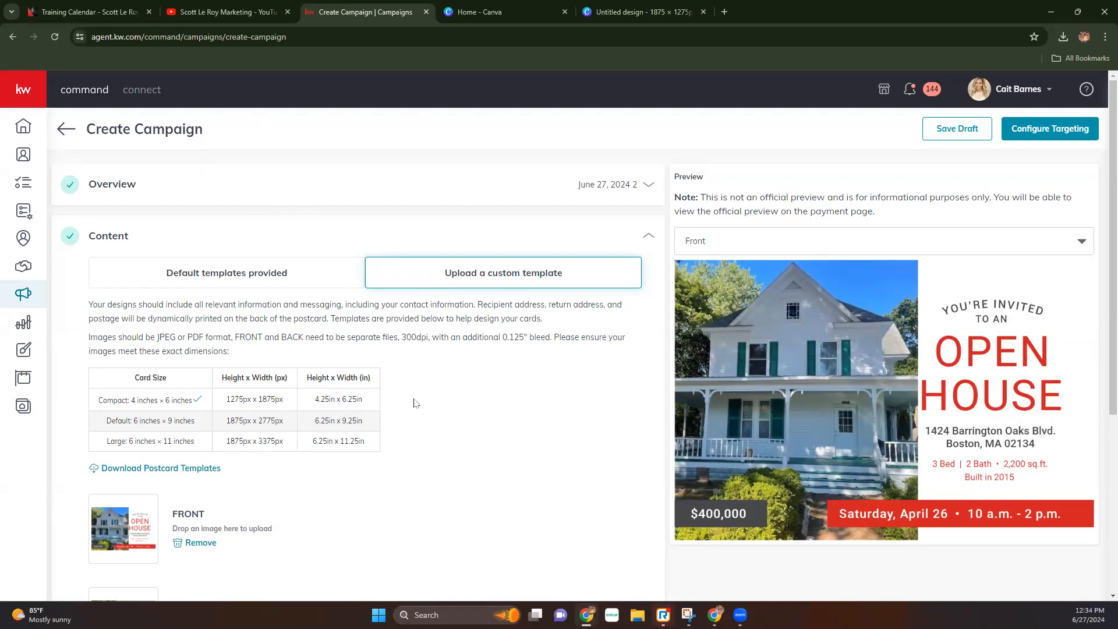
pyautogui.scroll(-5, 416, 403)
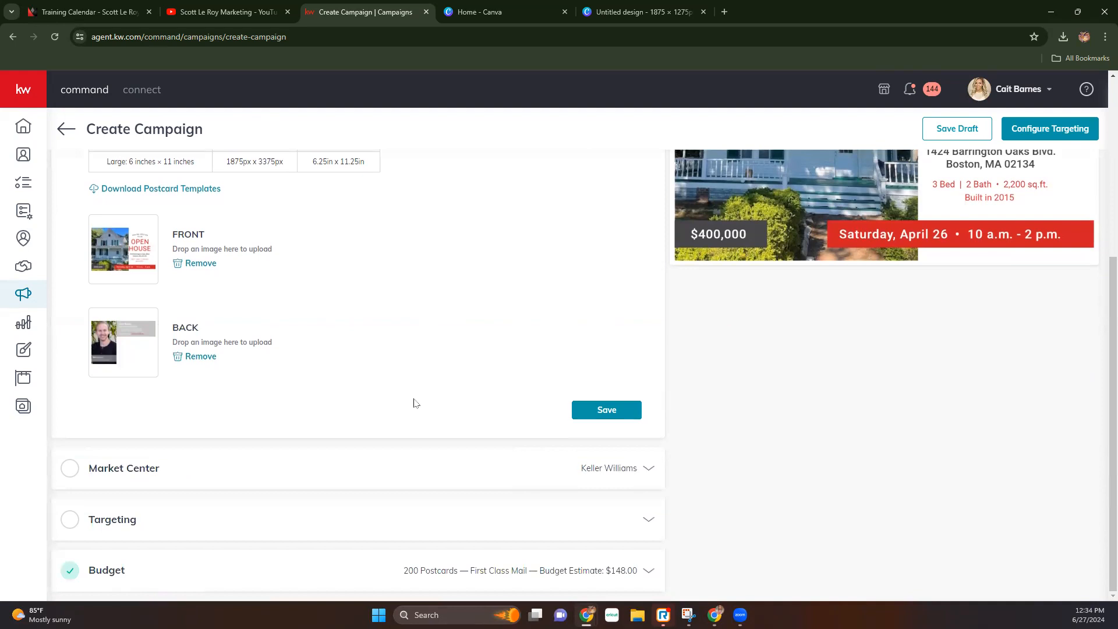
# - Save the Content designs and verify the Market Center address with zip 62025
pyautogui.click(620, 416)
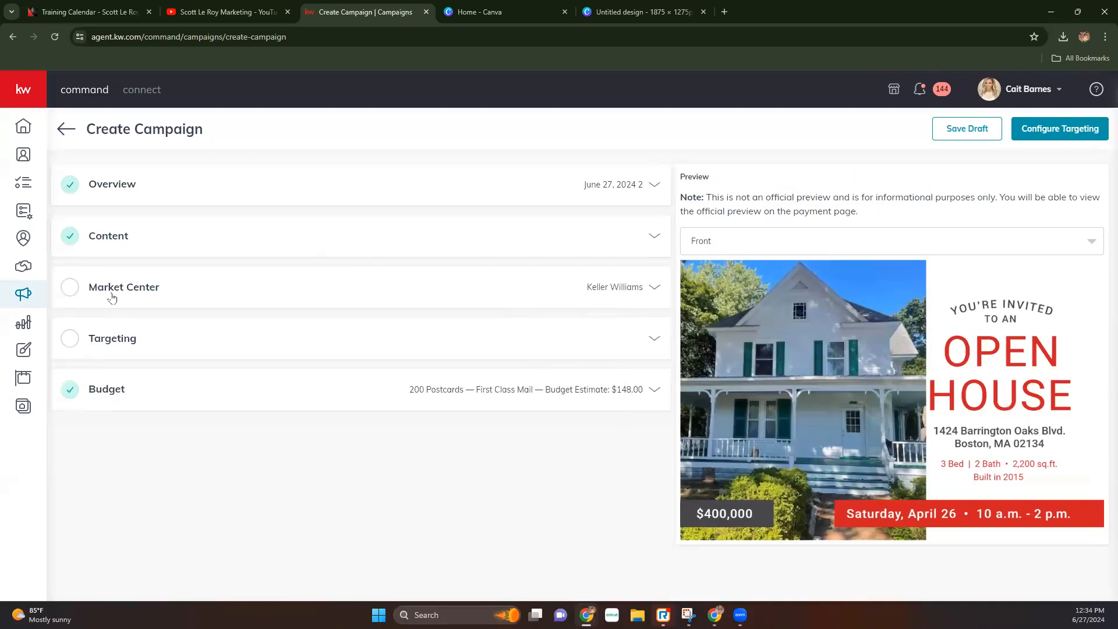
pyautogui.click(114, 291)
pyautogui.write('62025')
pyautogui.click(592, 500)
# - Keep the Market Center address as entered and set targeting to Target my Database
pyautogui.click(410, 332)
pyautogui.click(623, 432)
pyautogui.click(138, 346)
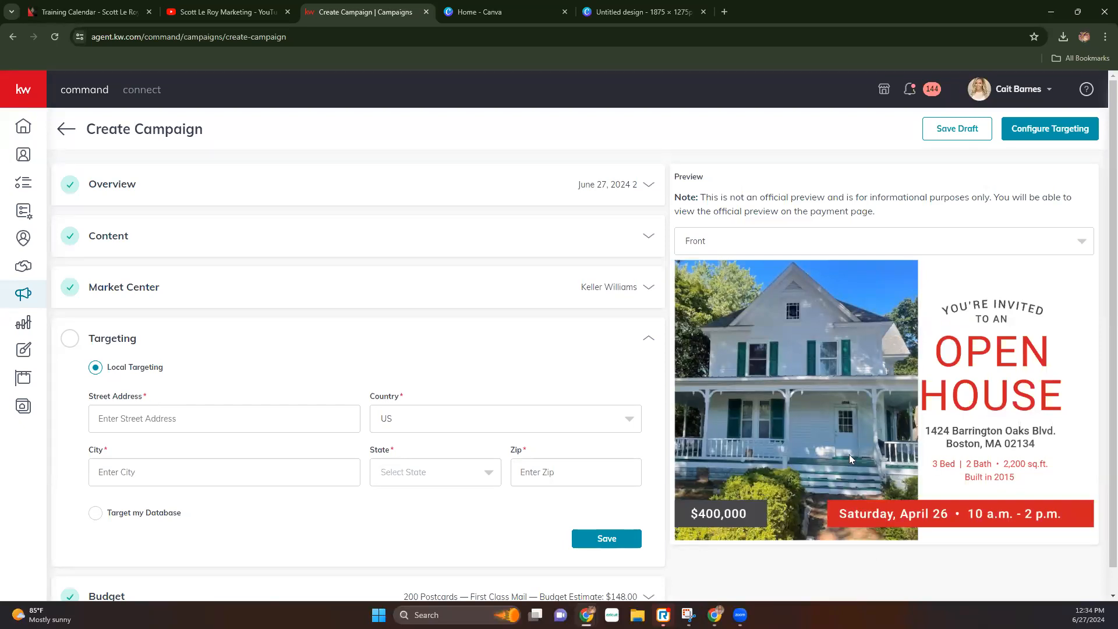
pyautogui.click(96, 512)
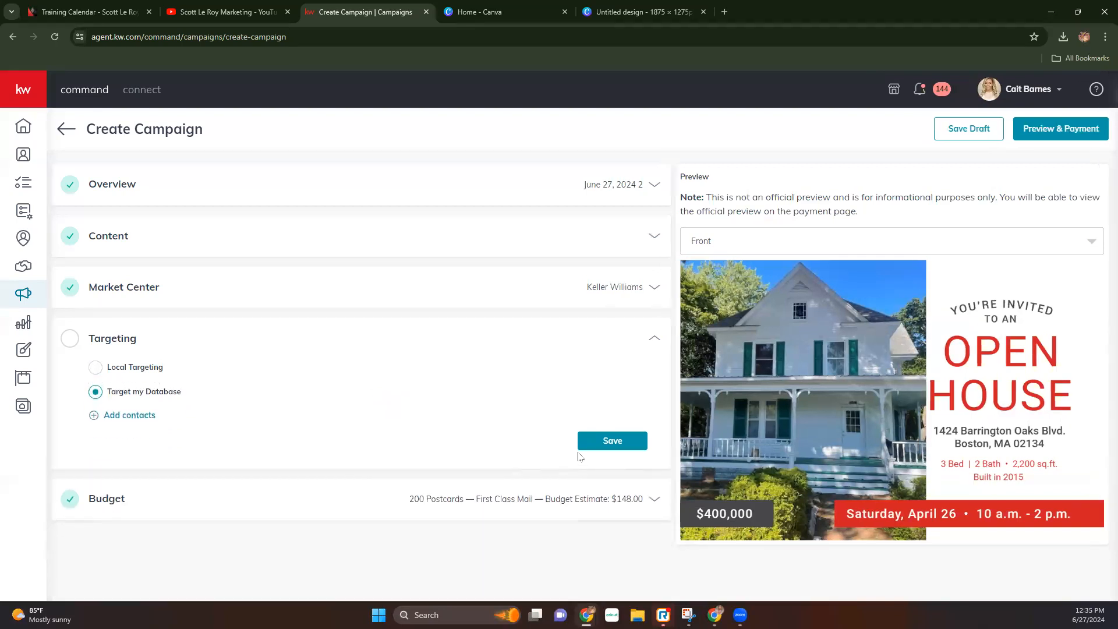
pyautogui.click(108, 415)
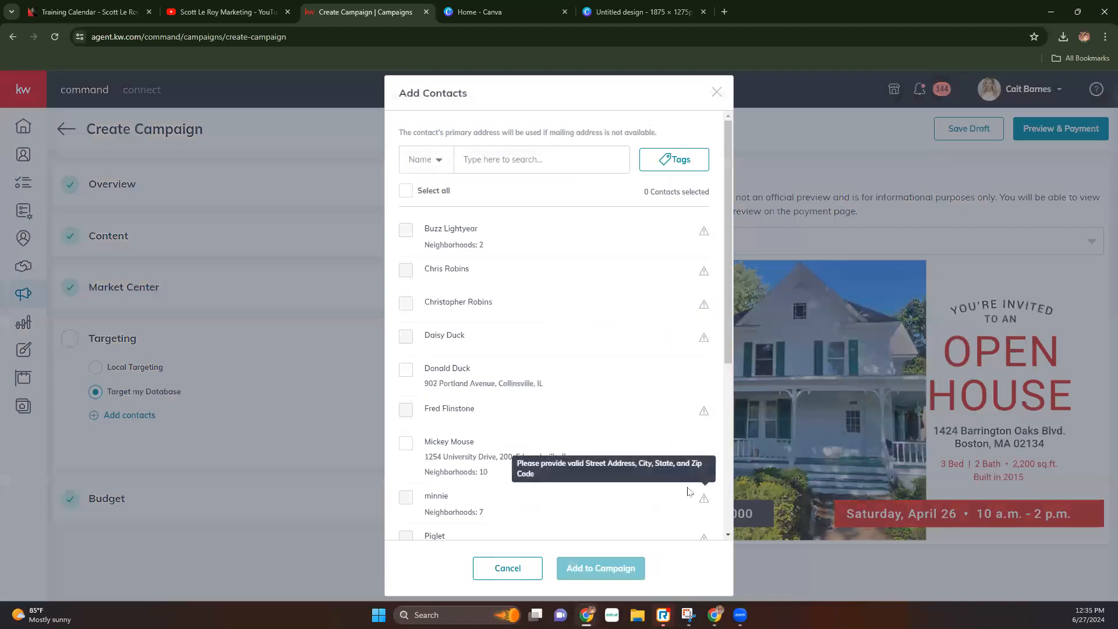
pyautogui.scroll(-5, 627, 465)
pyautogui.scroll(1, 630, 466)
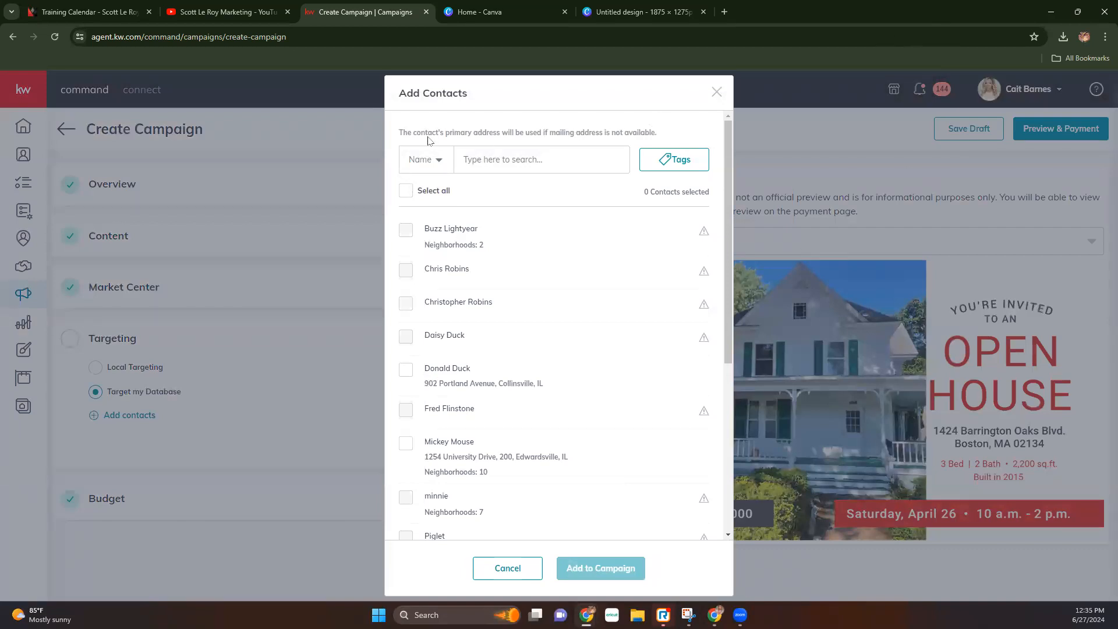
pyautogui.moveTo(403, 132); pyautogui.dragTo(655, 128)
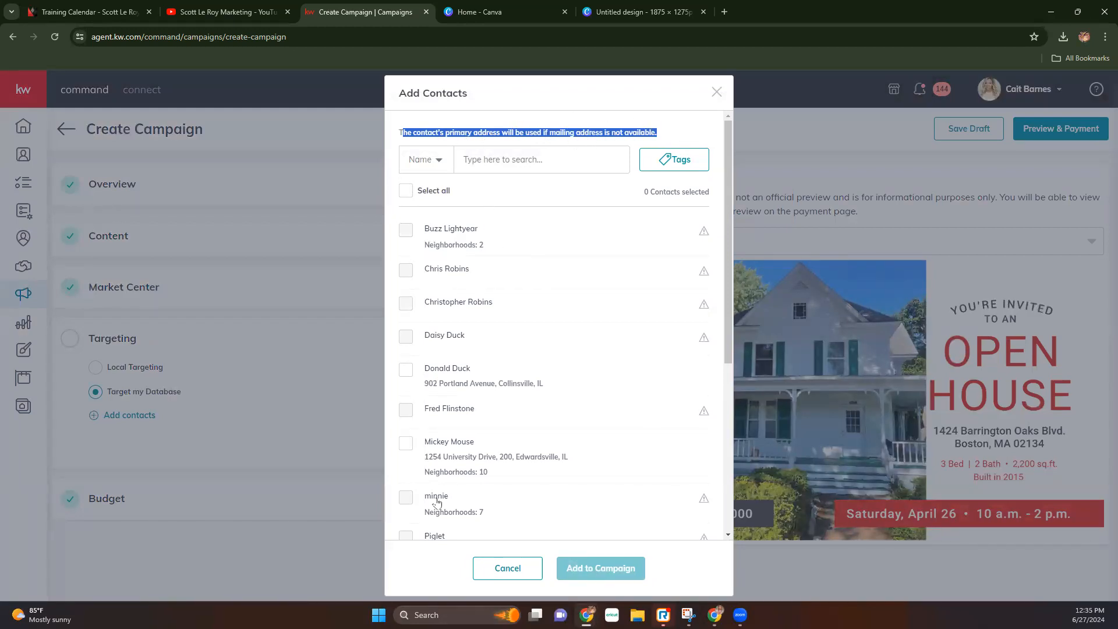
pyautogui.moveTo(466, 227)
pyautogui.moveTo(707, 410)
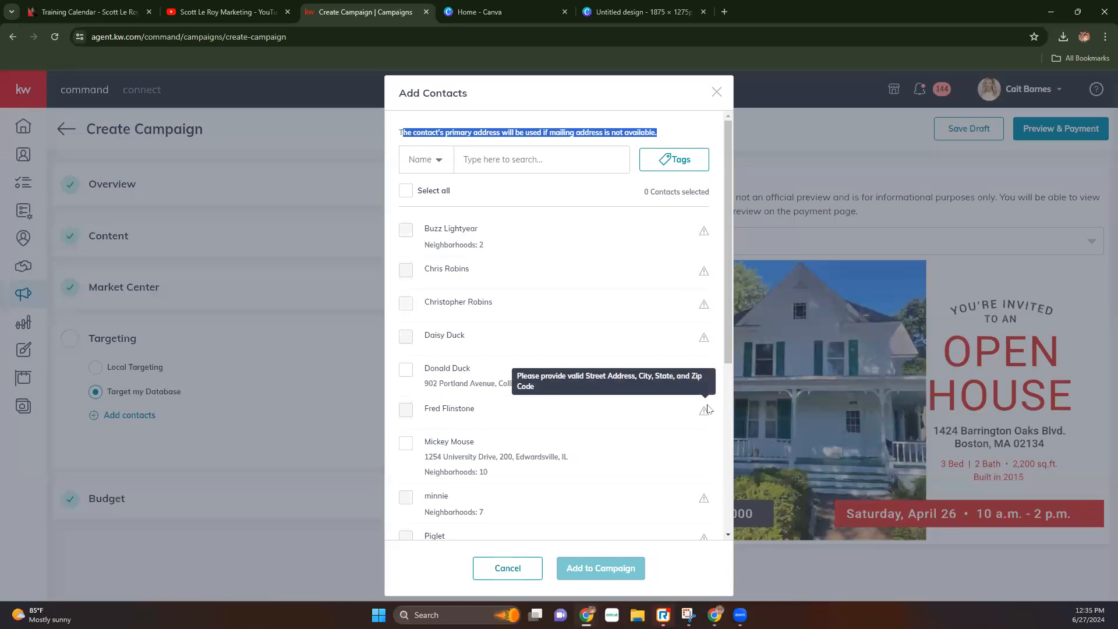
pyautogui.click(717, 95)
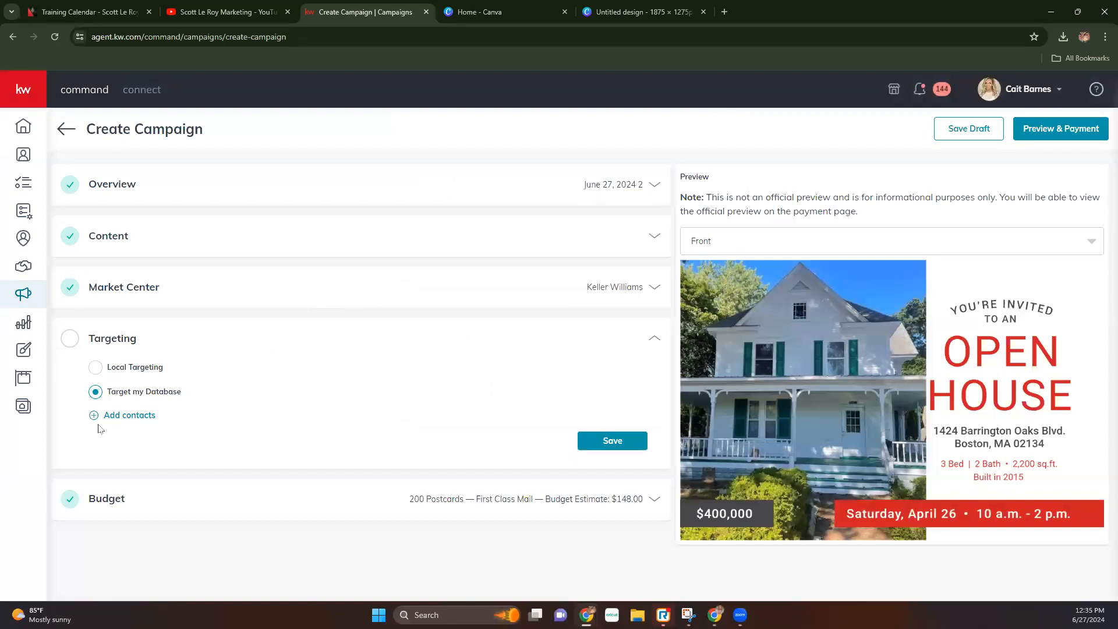
# - Choose Local Targeting around a street address in Edwardsville, IL 62025 and save it
pyautogui.click(96, 369)
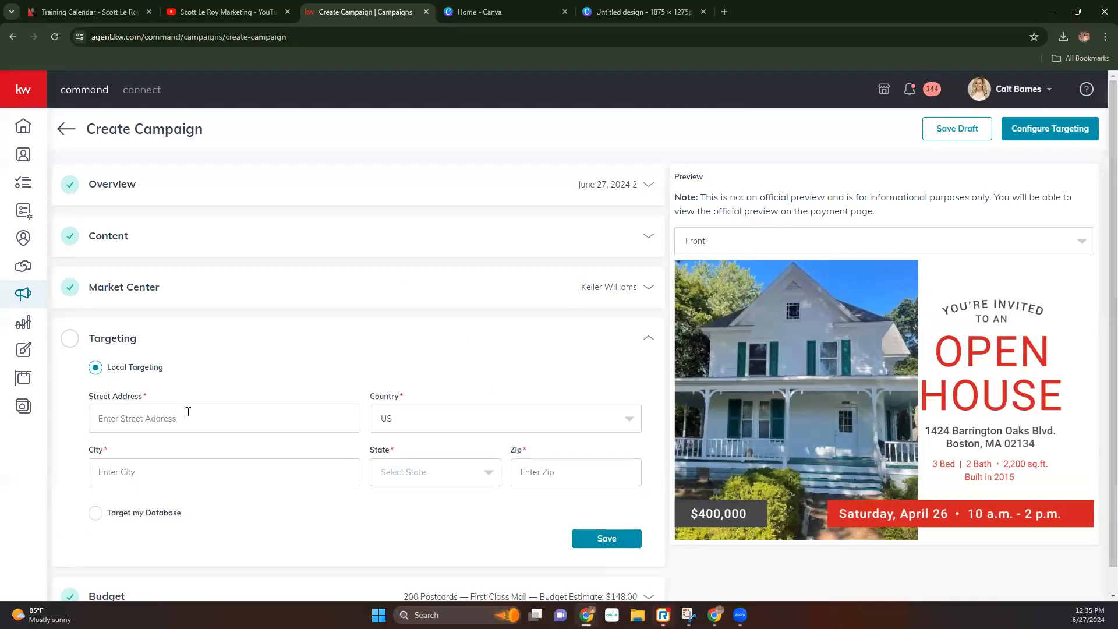
pyautogui.press('Tab')
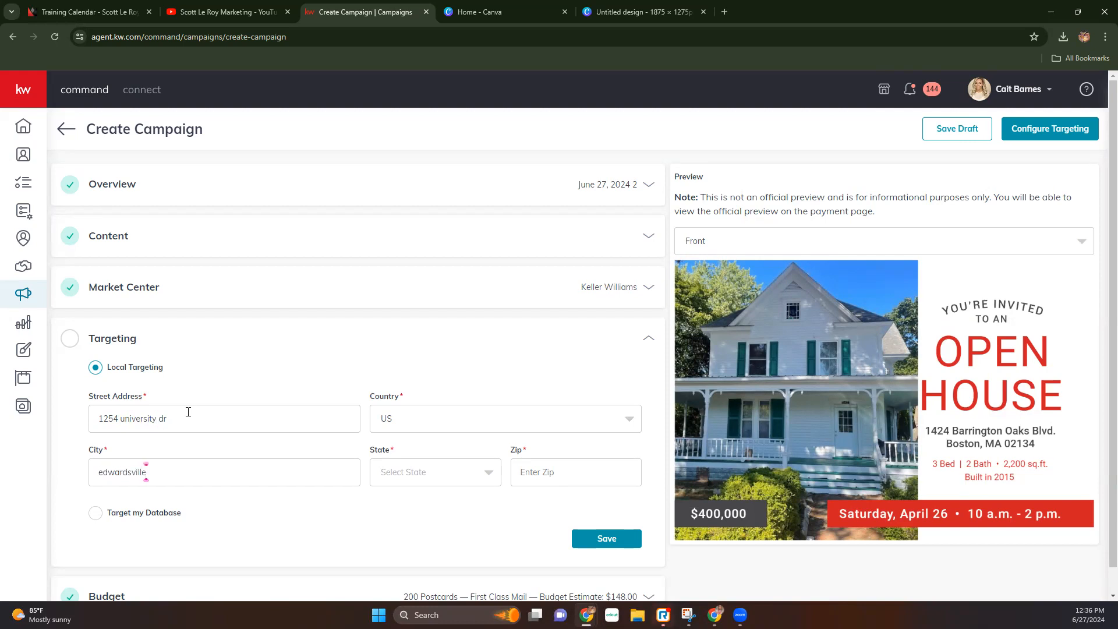
pyautogui.press('Tab')
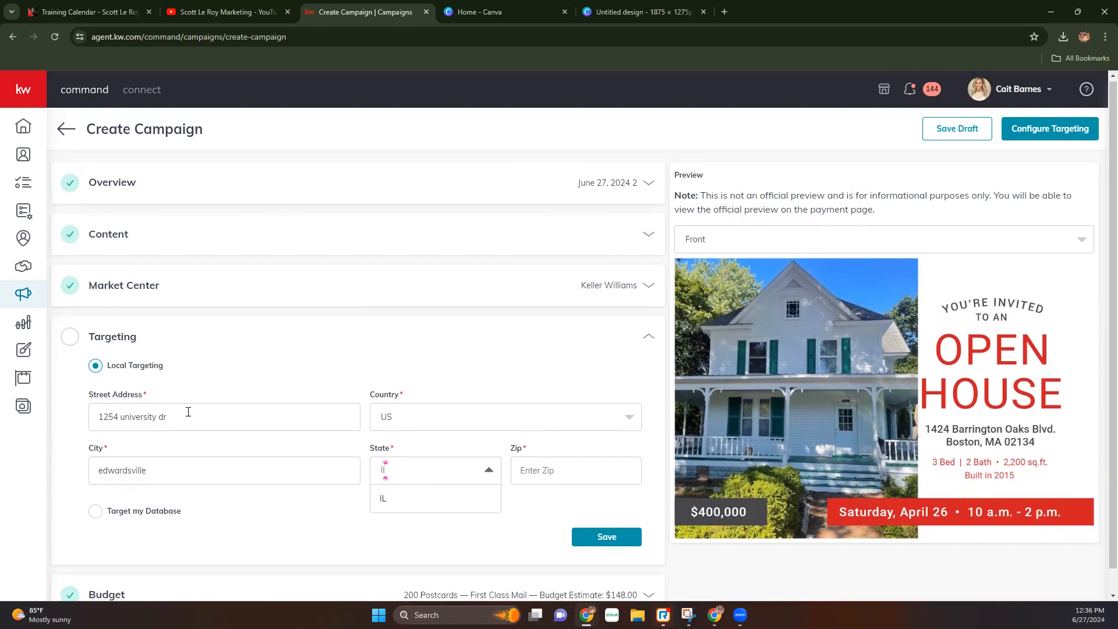
pyautogui.press('Return')
pyautogui.click(637, 547)
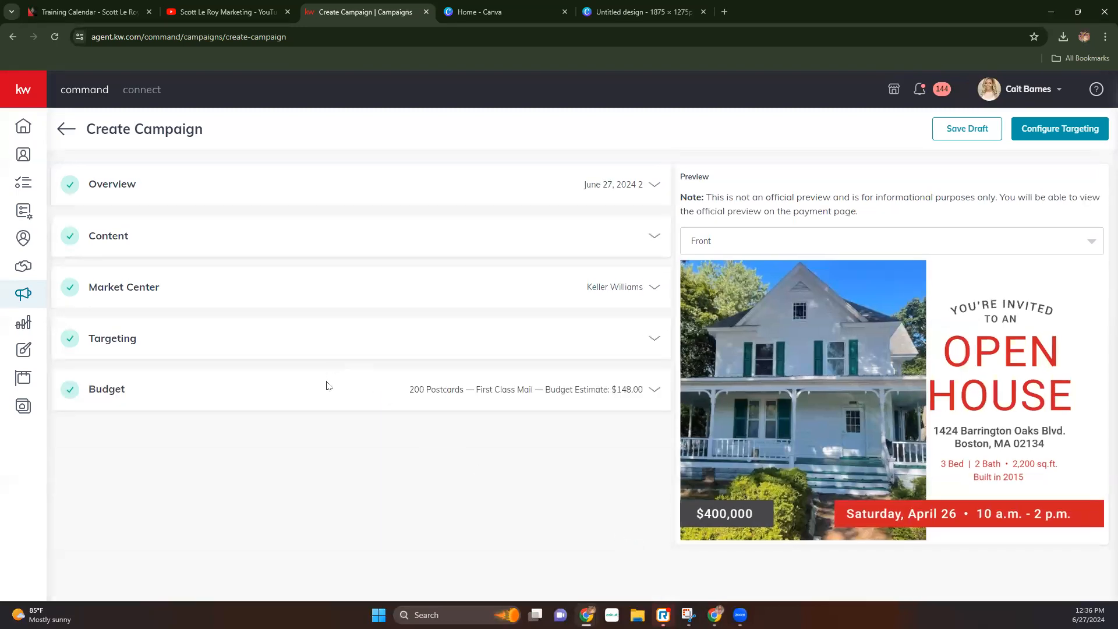
# - Save the $148.00 budget for 200 First Class postcards and confirm creating the campaign
pyautogui.click(651, 389)
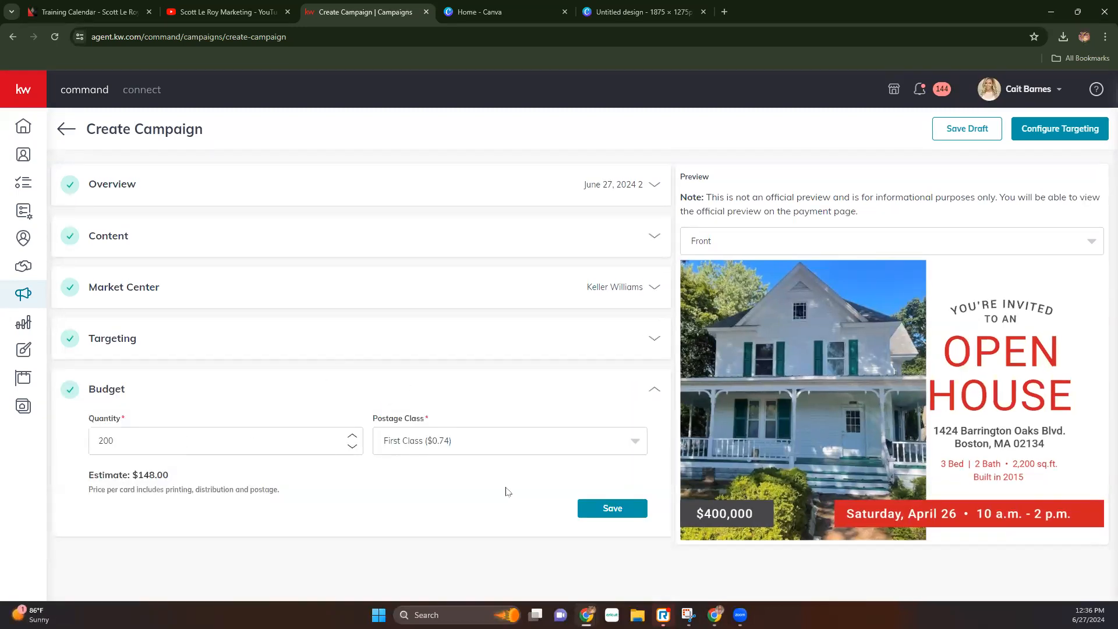
pyautogui.click(600, 513)
pyautogui.click(1053, 129)
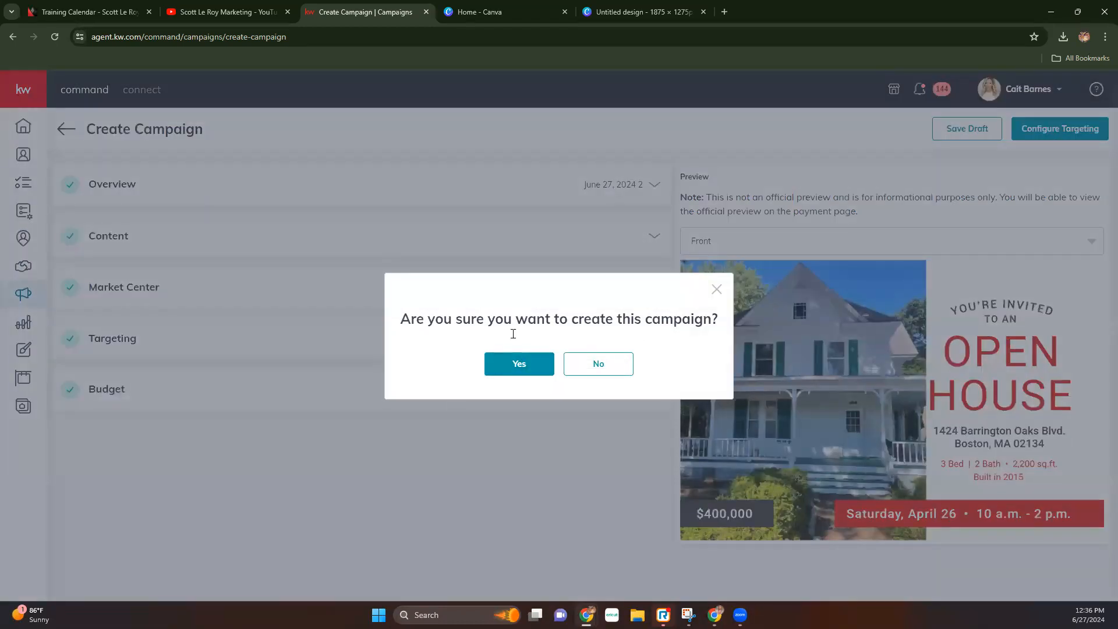
pyautogui.click(515, 365)
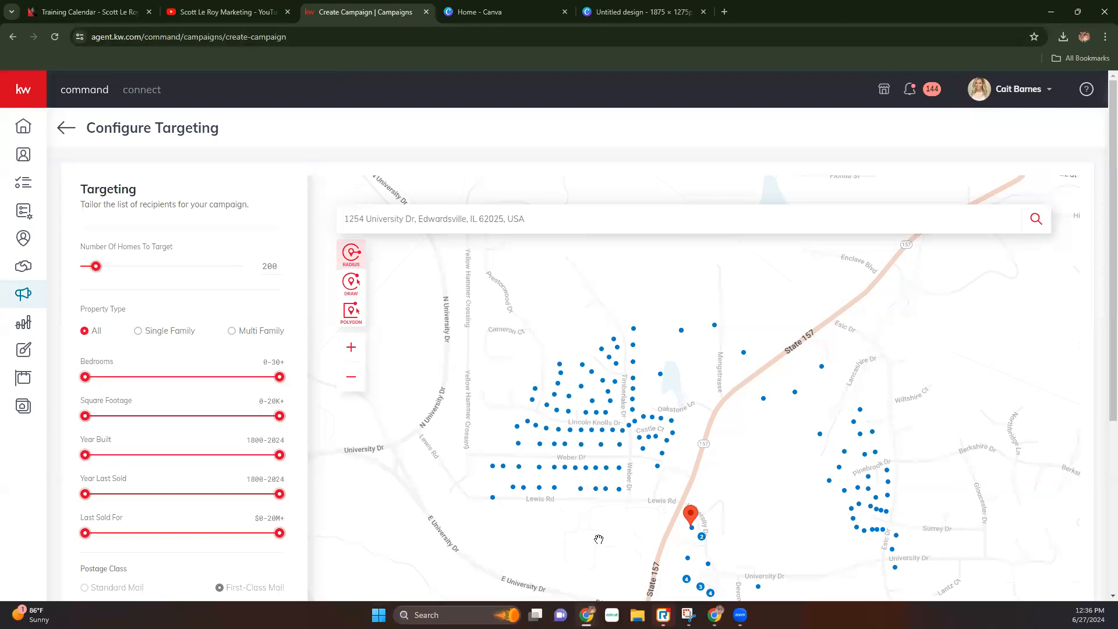
# - Review the 200-home Edwardsville targeting map and continue to Preview & Payment
pyautogui.click(620, 223)
pyautogui.moveTo(633, 345)
pyautogui.scroll(-2, 156, 520)
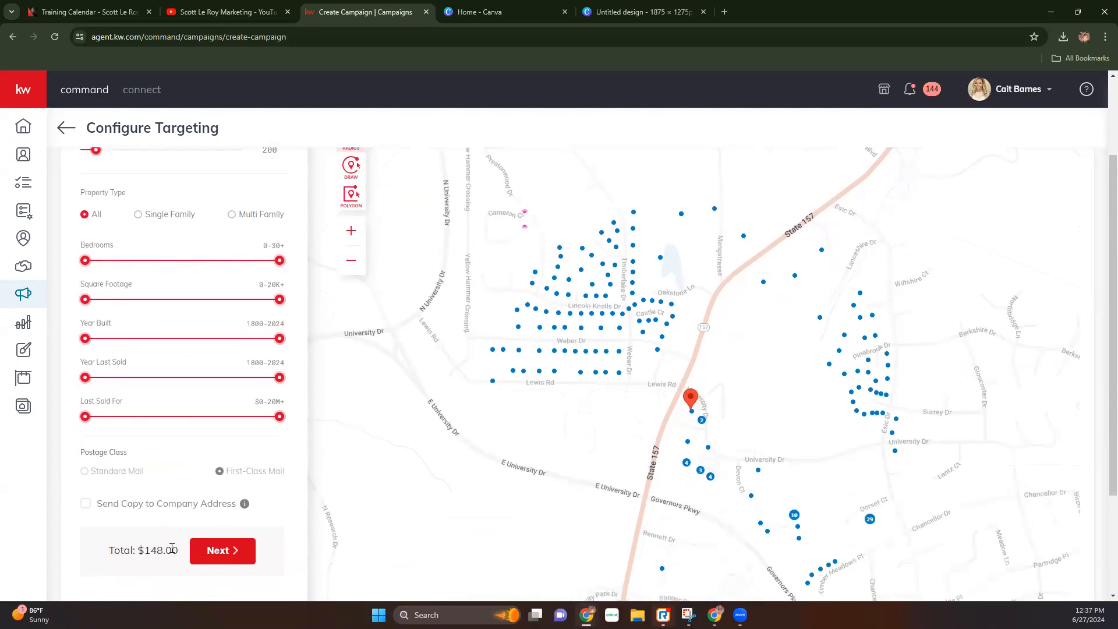
pyautogui.click(204, 562)
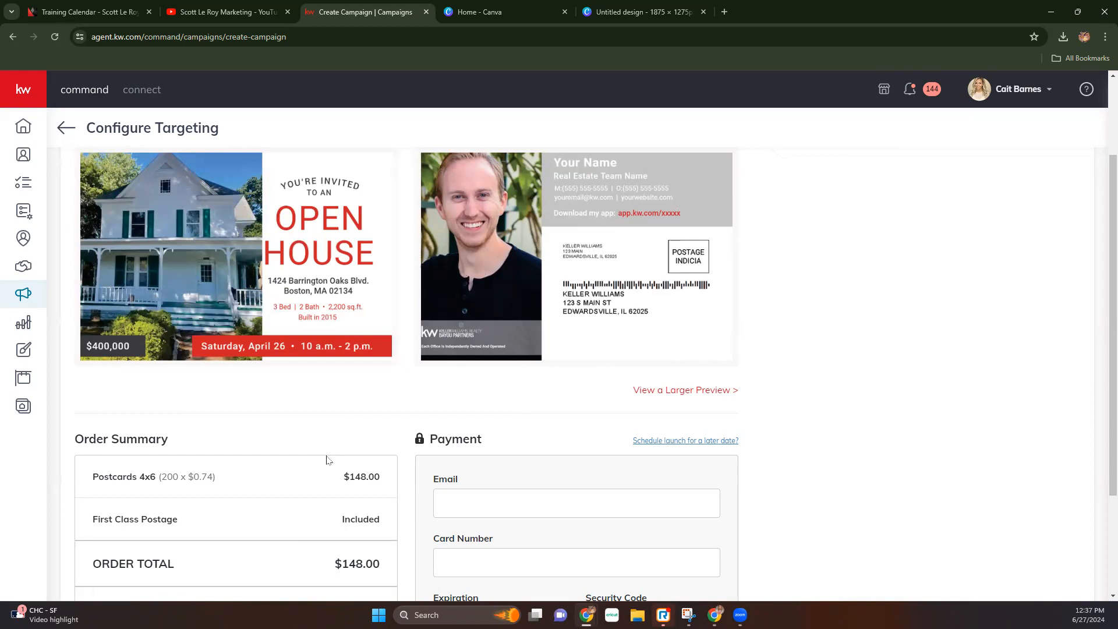
pyautogui.scroll(-2, 405, 452)
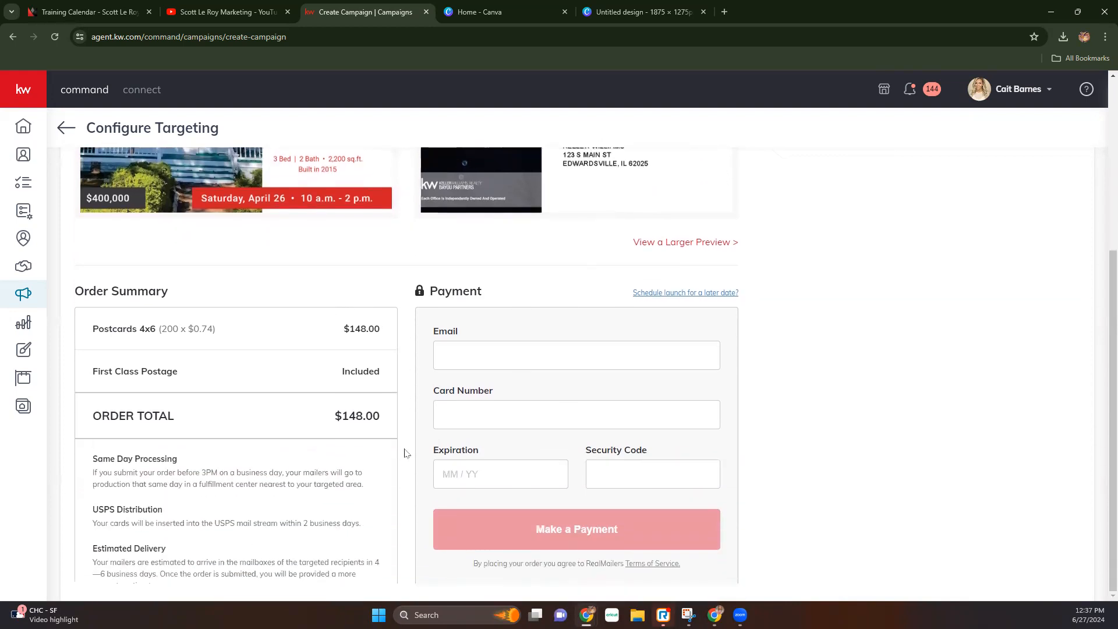
pyautogui.scroll(4, 406, 453)
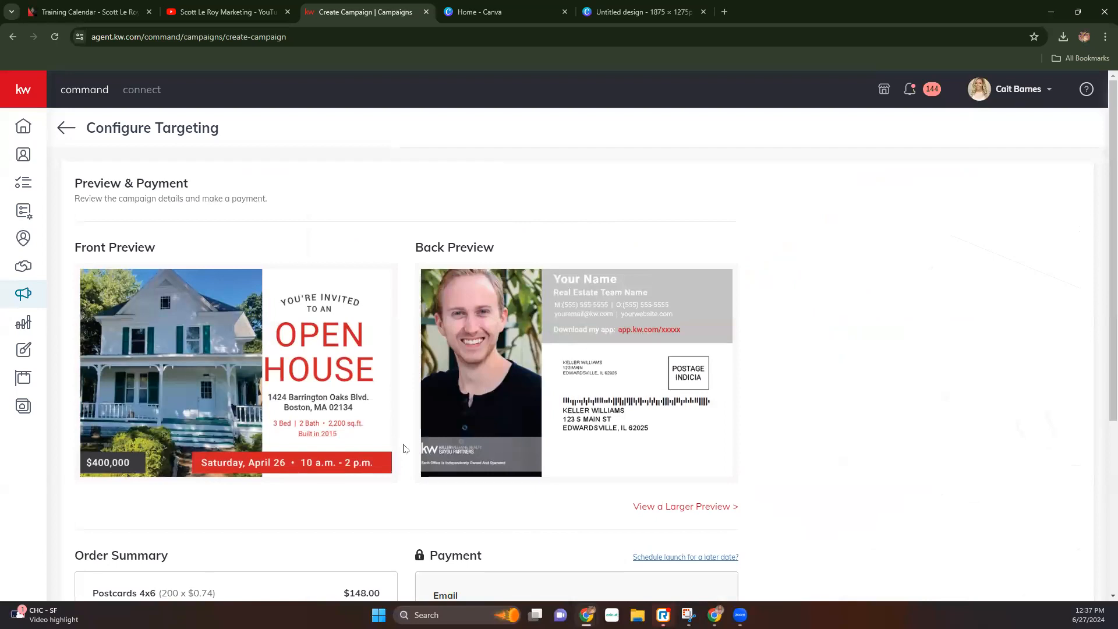